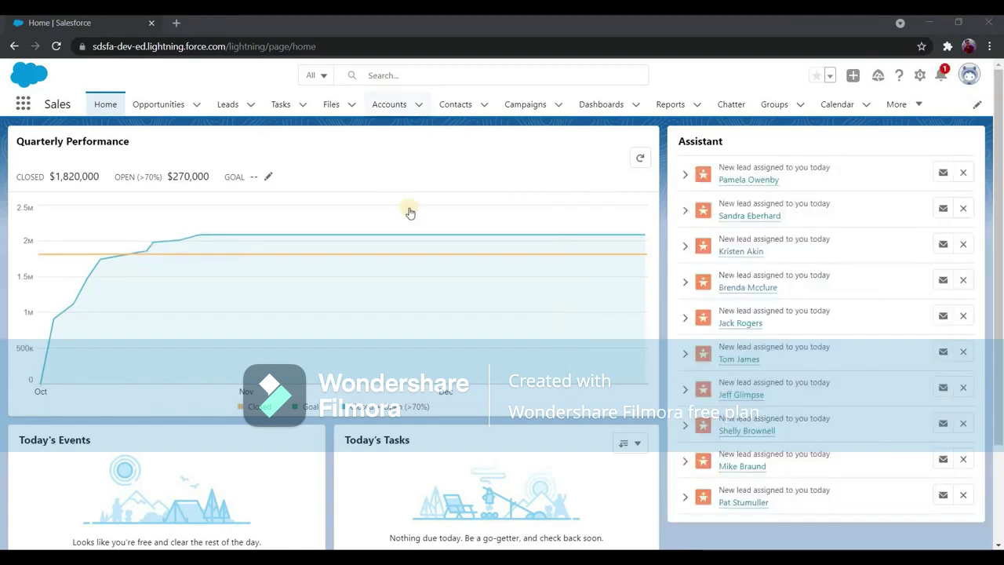
Start a new account from the Accounts list and name it Test Account.
{"action": "left_click", "coordinate": [389, 104]}
{"action": "left_click", "coordinate": [917, 149]}
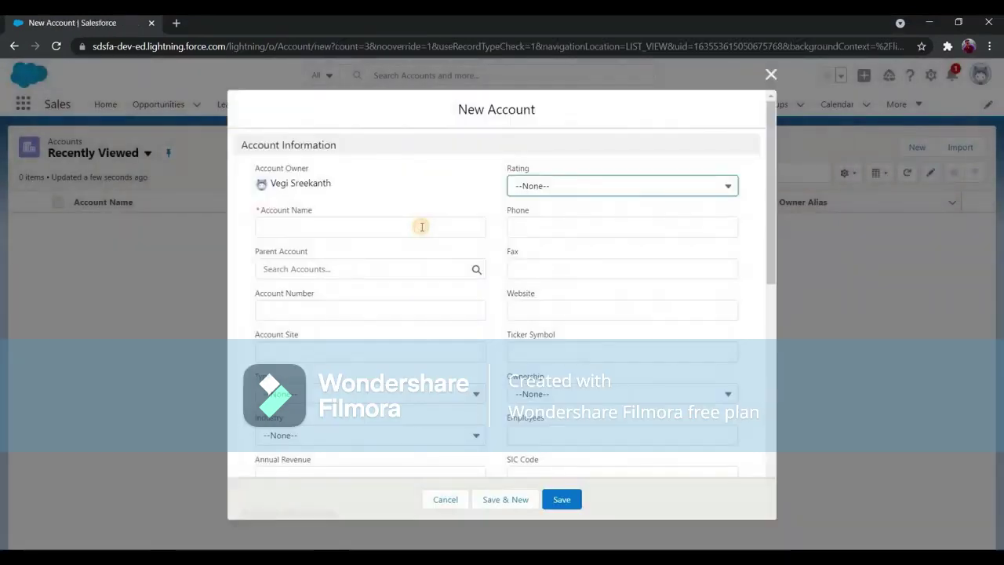
{"action": "left_click", "coordinate": [421, 226]}
{"action": "type", "text": "Te"}
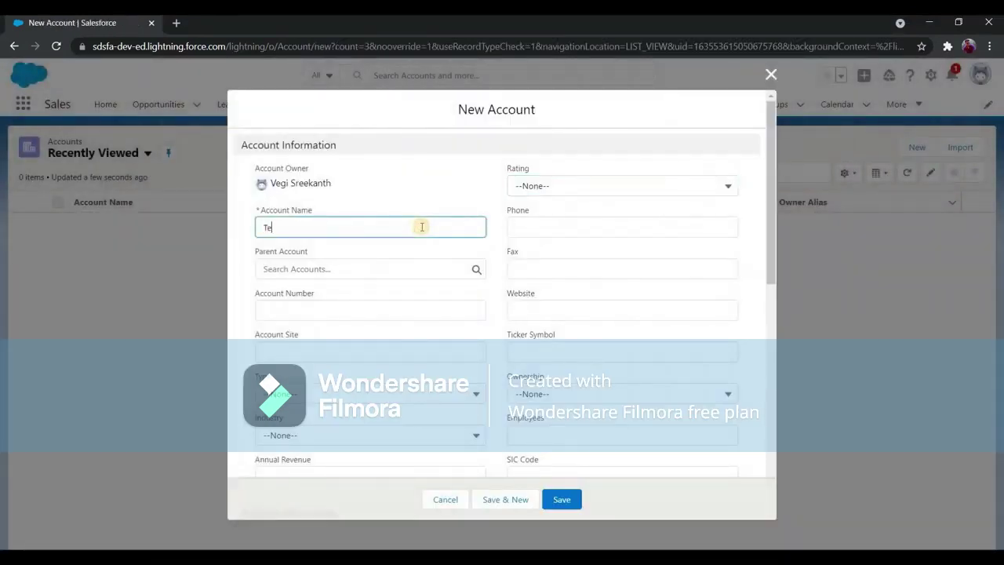
{"action": "type", "text": "st Acount"}
{"action": "scroll", "coordinate": [361, 224], "scroll_direction": "down", "scroll_amount": 10}
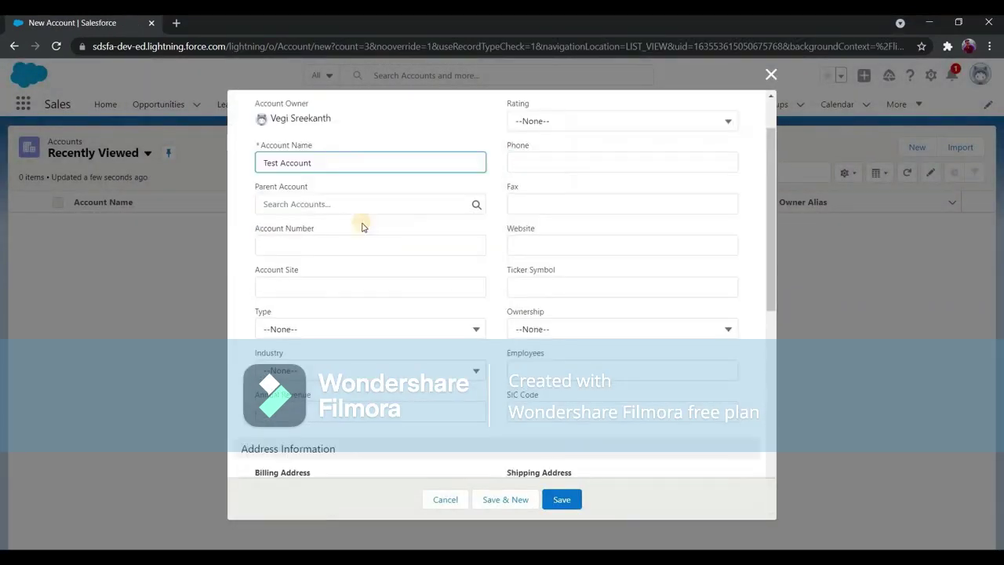
{"action": "scroll", "coordinate": [268, 212], "scroll_direction": "up", "scroll_amount": 2}
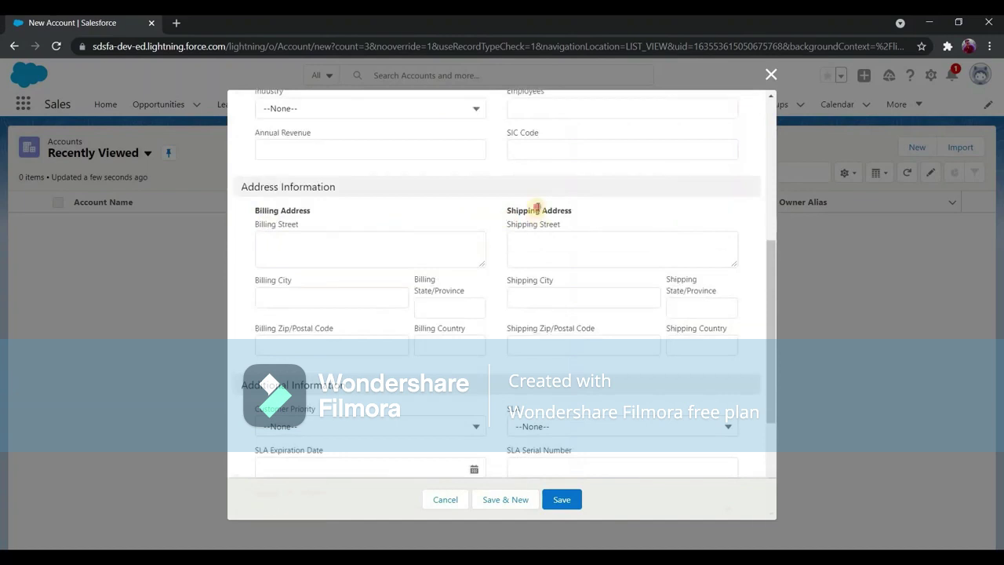
{"action": "triple_click", "coordinate": [280, 210]}
Fill in the billing address: Test street, adsaf, postal code 56979, country USA.
{"action": "left_click", "coordinate": [406, 246]}
{"action": "type", "text": "Test street"}
{"action": "key", "text": "Tab"}
{"action": "type", "text": "adsaf"}
{"action": "key", "text": "Tab"}
{"action": "left_click", "coordinate": [385, 345]}
{"action": "key", "text": "ctrl+a"}
{"action": "type", "text": "56979"}
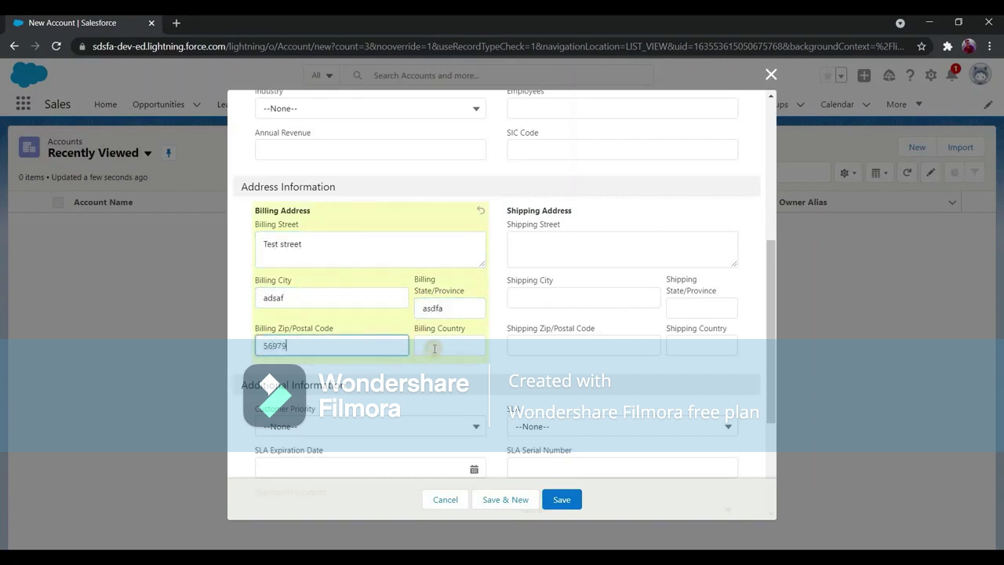
{"action": "left_click", "coordinate": [434, 347]}
{"action": "type", "text": "USA"}
Save the new Test Account record.
{"action": "left_click", "coordinate": [569, 502]}
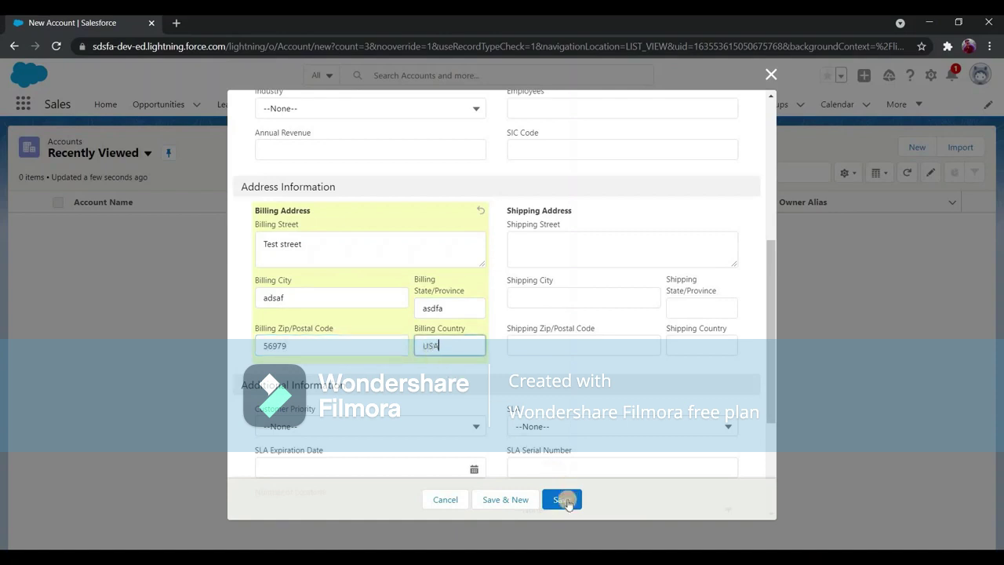
{"action": "left_click", "coordinate": [568, 503]}
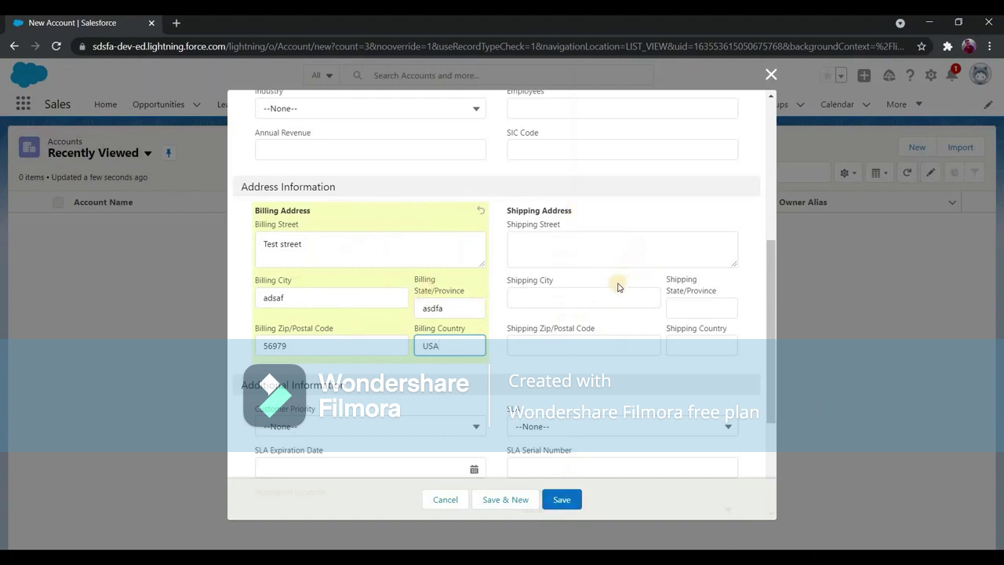
{"action": "left_click", "coordinate": [574, 496]}
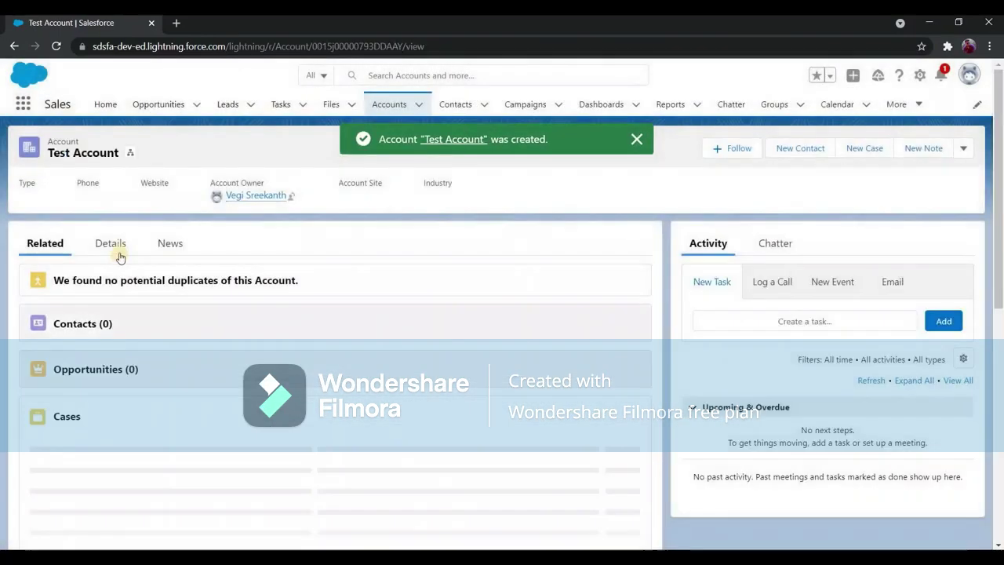
Review the saved fields on the account's Details tab.
{"action": "left_click", "coordinate": [112, 247]}
{"action": "scroll", "coordinate": [179, 304], "scroll_direction": "down", "scroll_amount": 1}
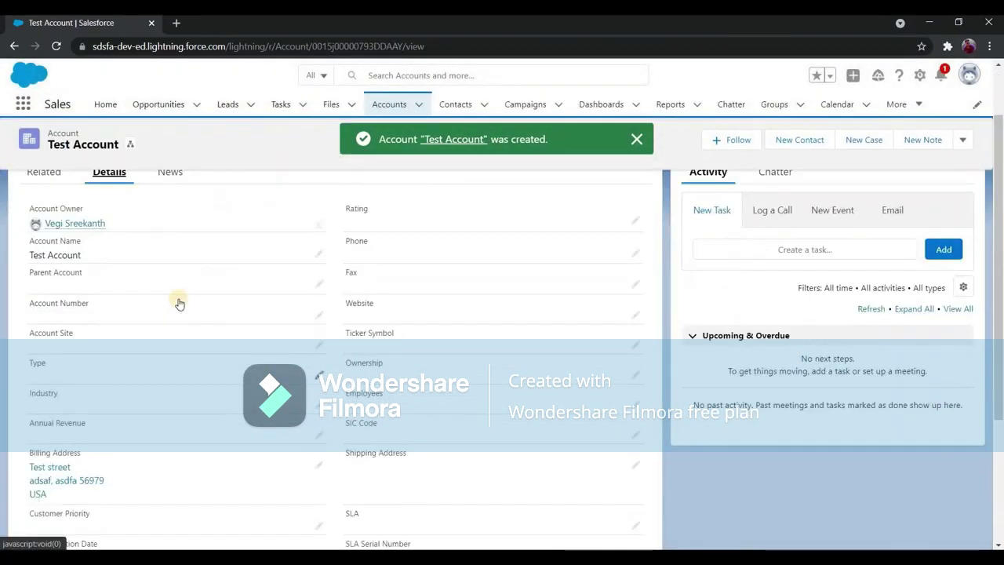
{"action": "scroll", "coordinate": [178, 304], "scroll_direction": "down", "scroll_amount": 3}
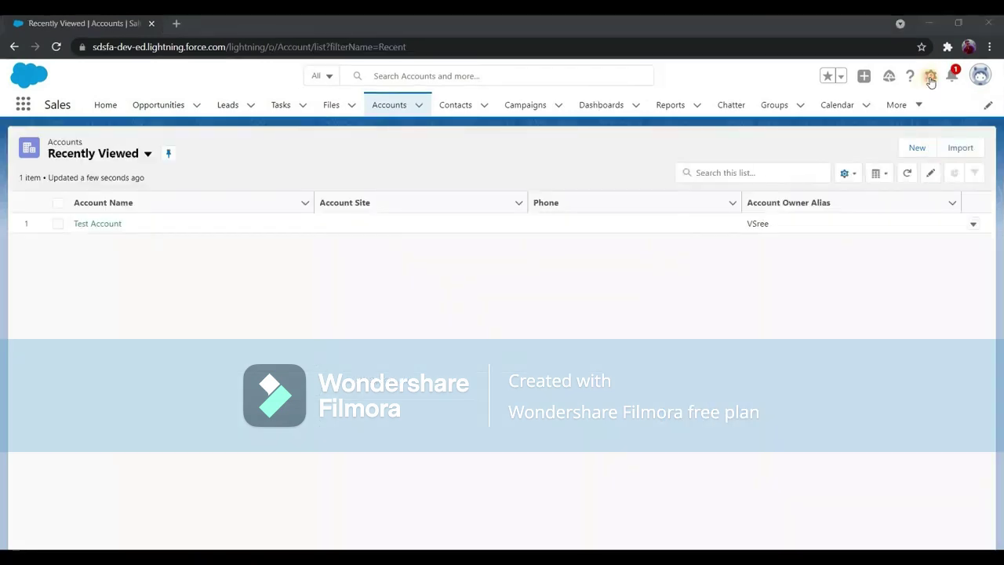
Open Setup in a new tab and go to the Flows list via Quick Find.
{"action": "left_click", "coordinate": [930, 79]}
{"action": "left_click", "coordinate": [892, 114]}
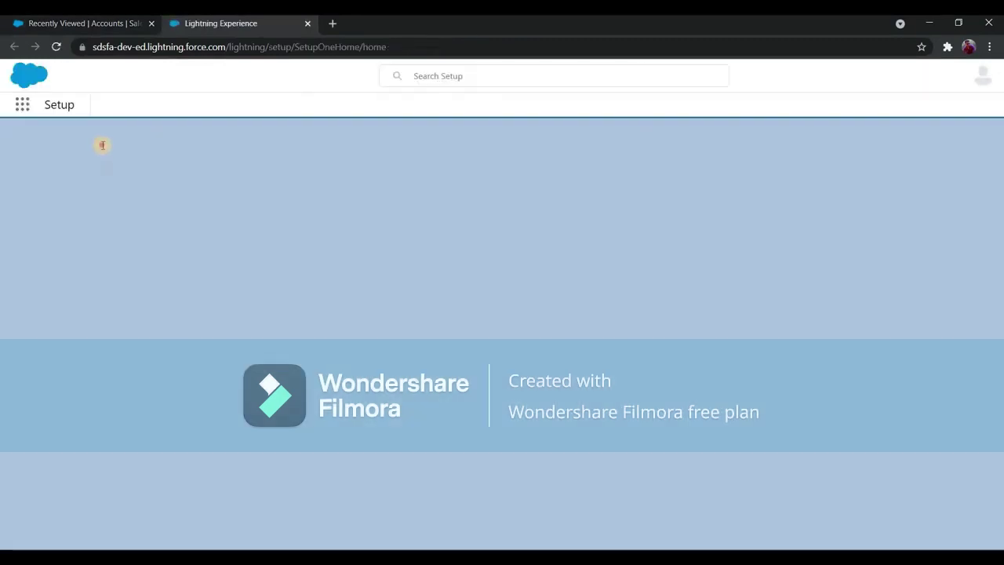
{"action": "left_click", "coordinate": [103, 145]}
{"action": "type", "text": "tlows"}
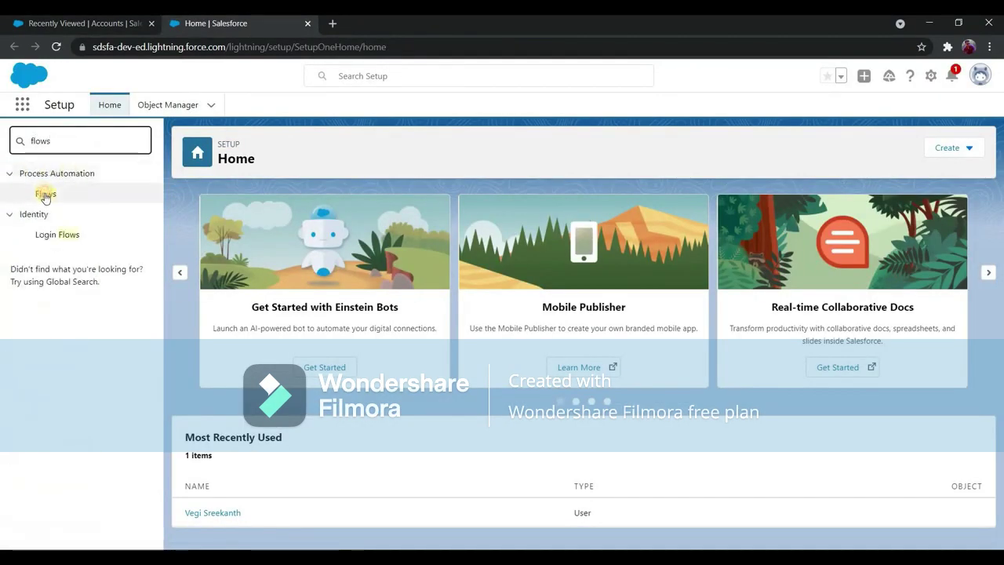
{"action": "left_click", "coordinate": [44, 195]}
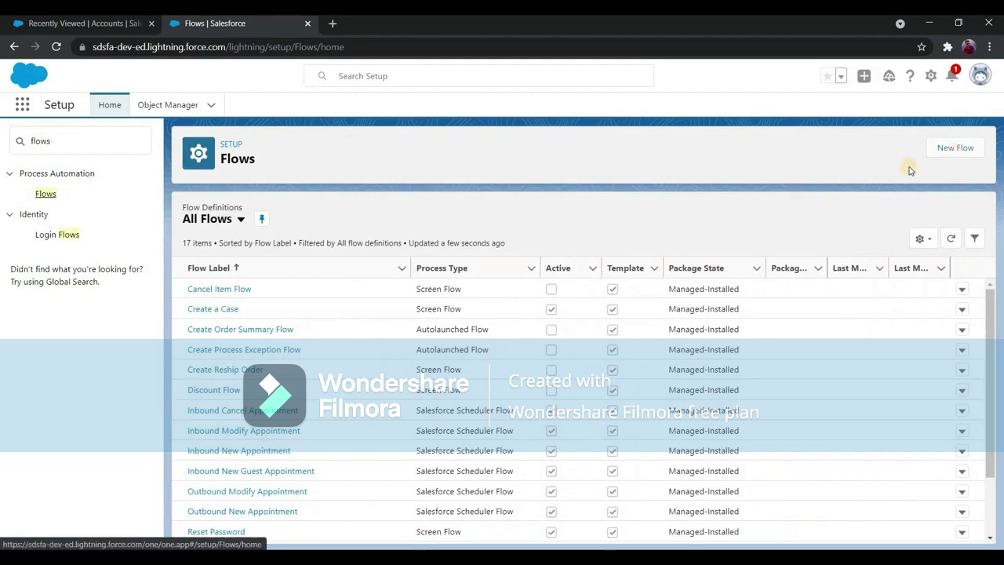
Create a new Record-Triggered Flow using Auto-Layout.
{"action": "left_click", "coordinate": [955, 156]}
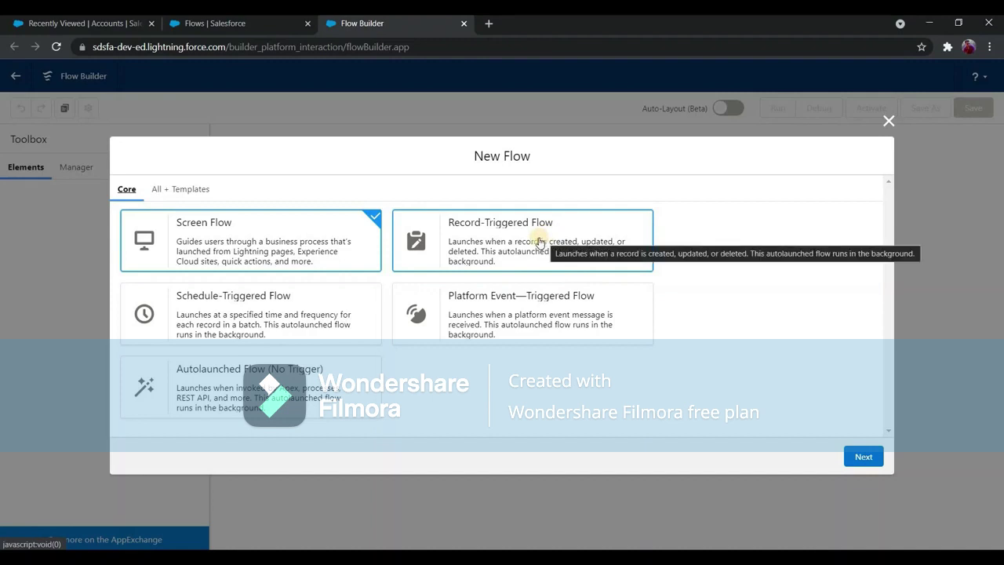
{"action": "left_click", "coordinate": [472, 237]}
{"action": "left_click", "coordinate": [865, 458]}
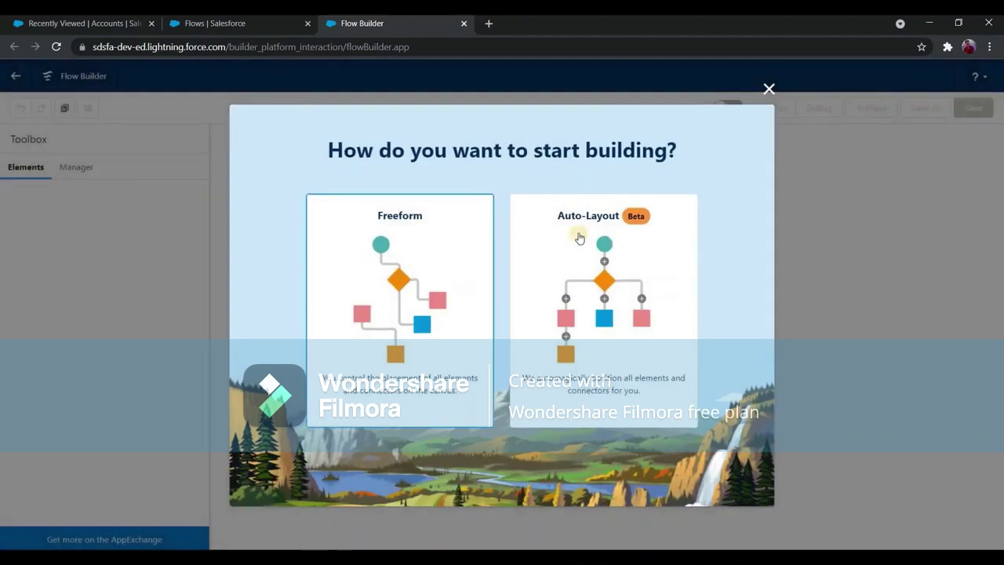
{"action": "left_click", "coordinate": [615, 284]}
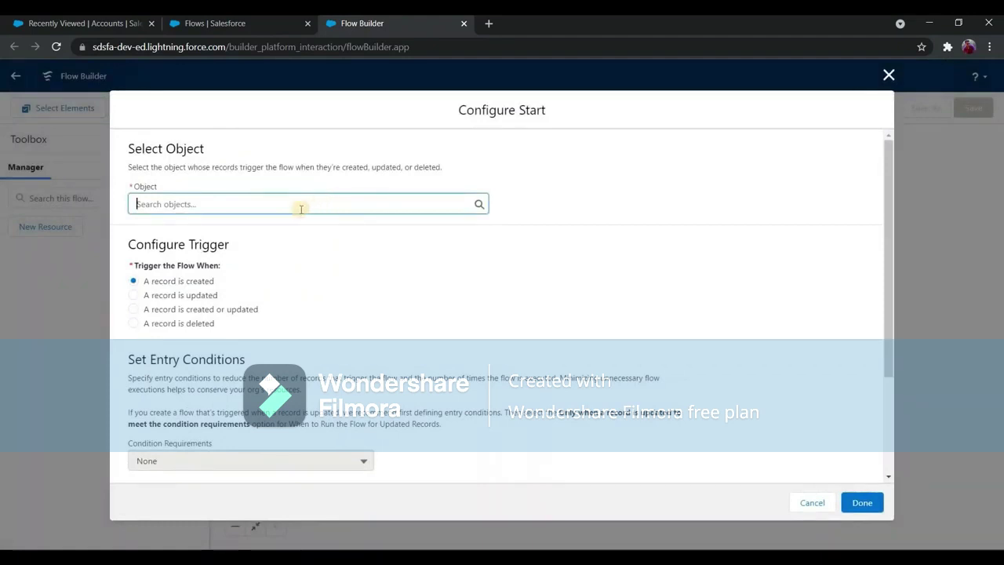
Trigger the flow on Account when a record is created, optimized for Fast Field Updates.
{"action": "type", "text": "Account"}
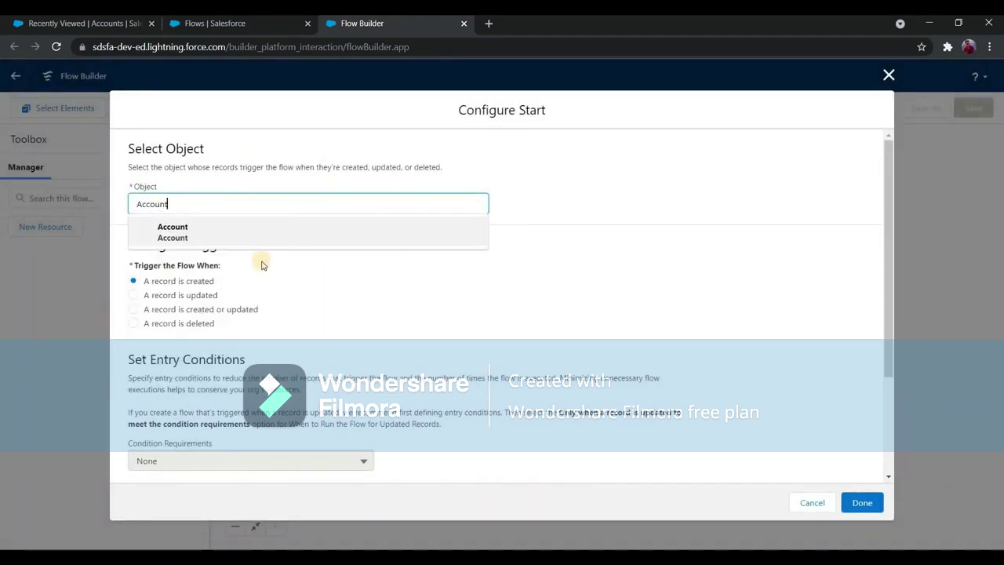
{"action": "scroll", "coordinate": [259, 262], "scroll_direction": "down", "scroll_amount": 3}
{"action": "scroll", "coordinate": [157, 264], "scroll_direction": "up", "scroll_amount": 3}
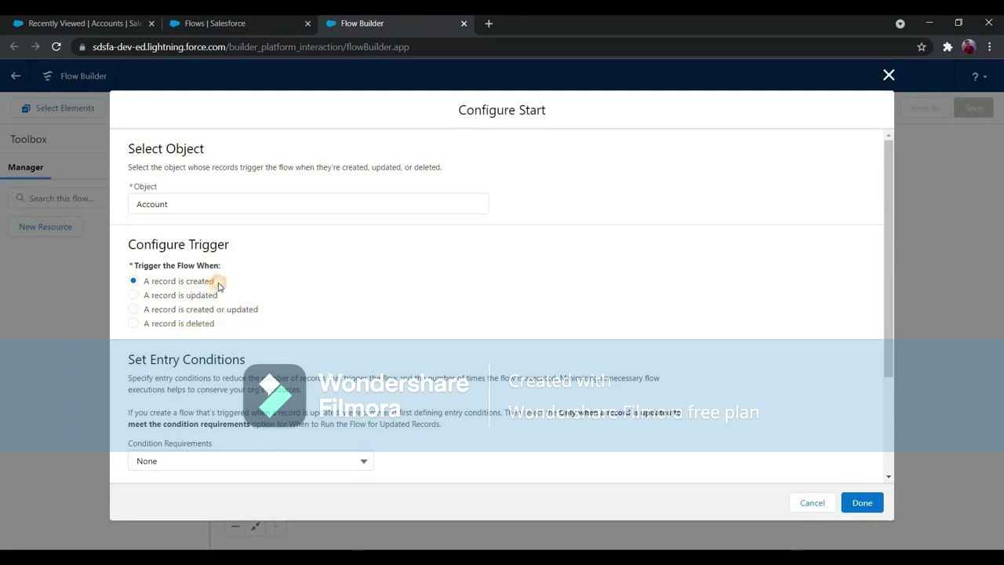
{"action": "left_click_drag", "start_coordinate": [219, 287], "coordinate": [245, 299]}
{"action": "scroll", "coordinate": [220, 312], "scroll_direction": "down", "scroll_amount": 1}
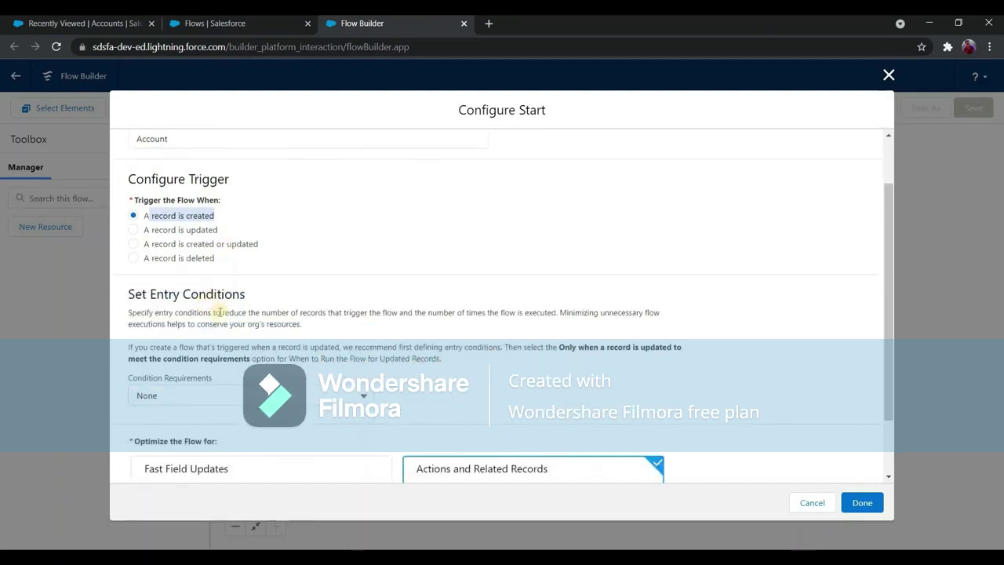
{"action": "scroll", "coordinate": [231, 322], "scroll_direction": "up", "scroll_amount": 1}
{"action": "scroll", "coordinate": [227, 325], "scroll_direction": "down", "scroll_amount": 1}
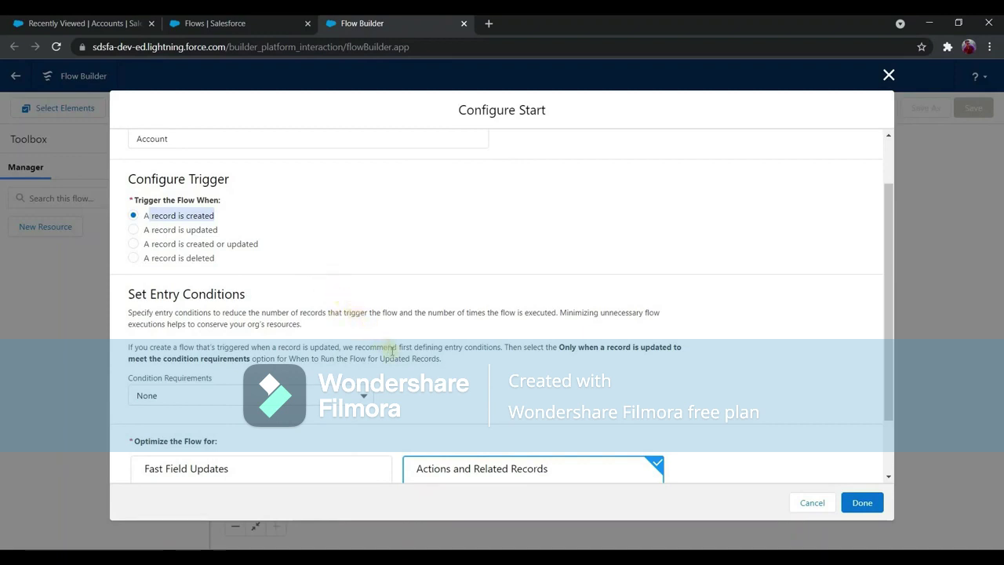
{"action": "scroll", "coordinate": [340, 309], "scroll_direction": "down", "scroll_amount": 1}
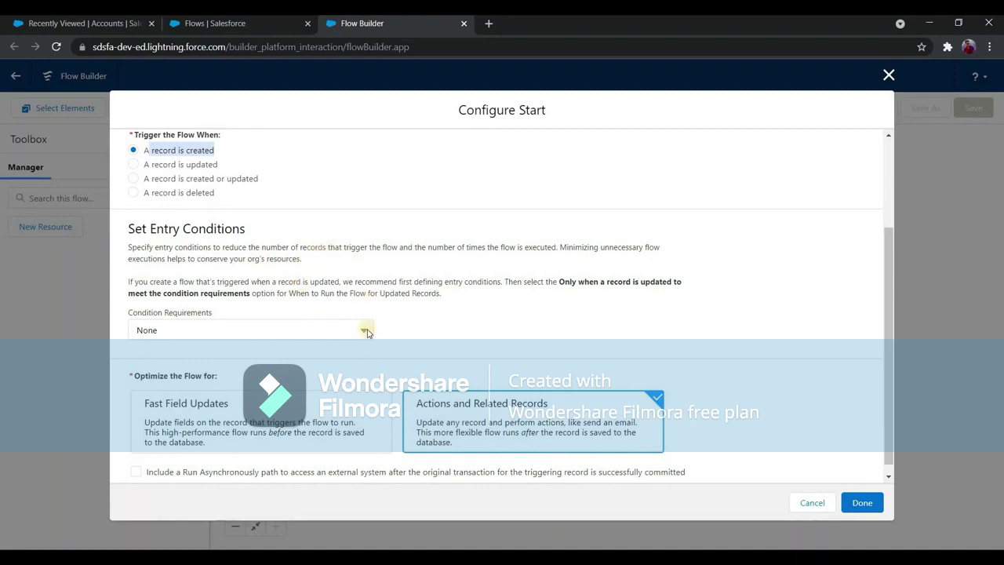
{"action": "scroll", "coordinate": [218, 410], "scroll_direction": "down", "scroll_amount": 1}
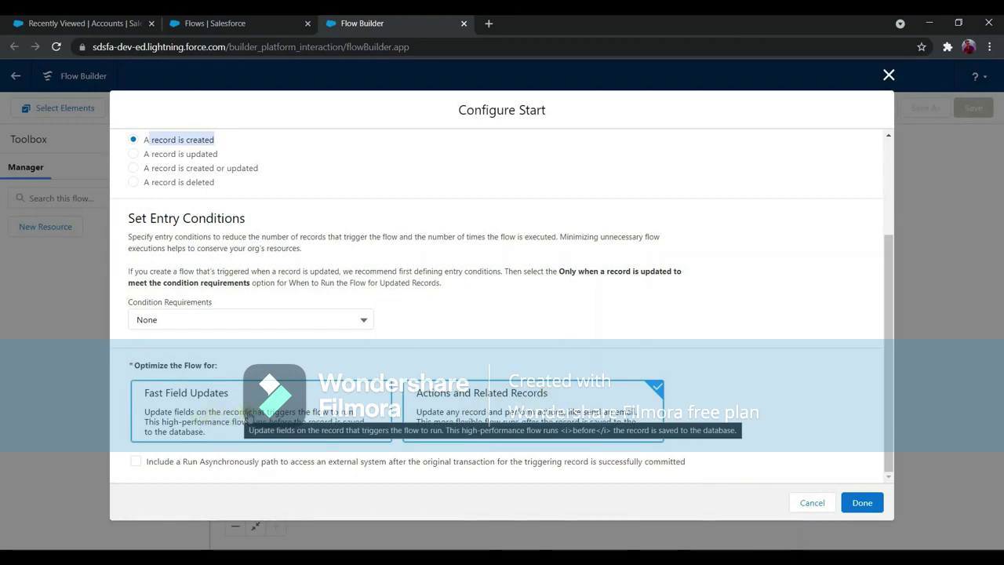
{"action": "left_click", "coordinate": [226, 396]}
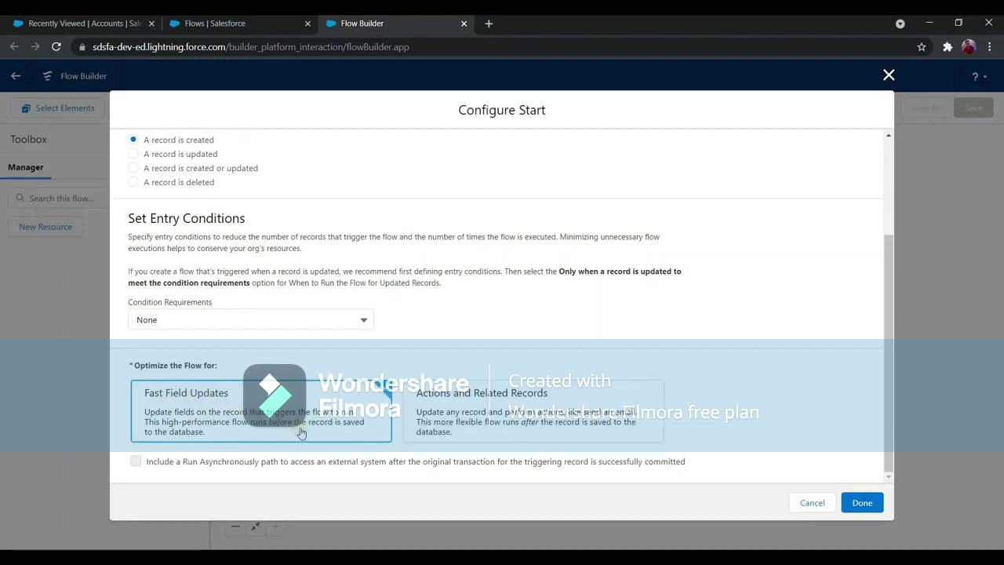
{"action": "left_click", "coordinate": [867, 502]}
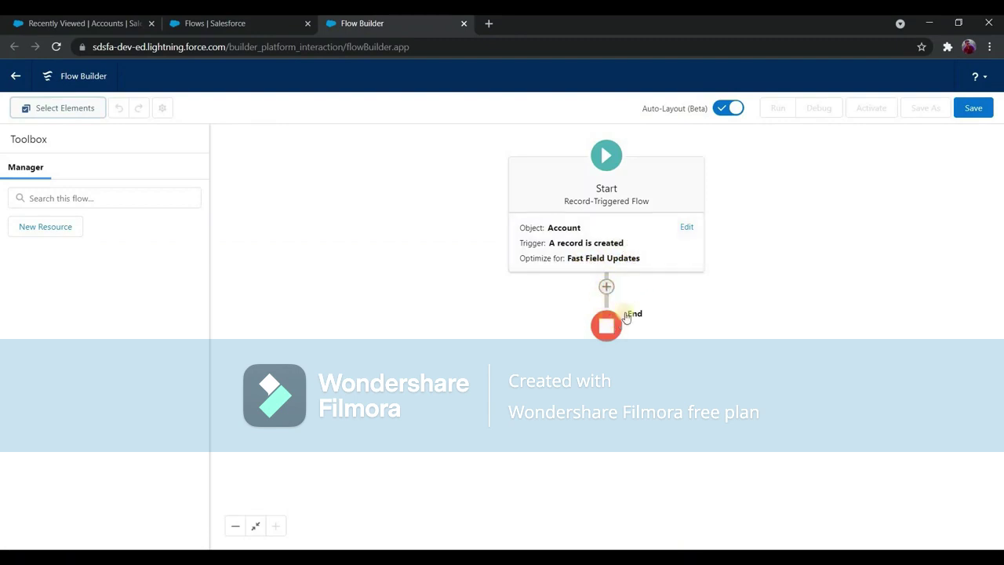
Add an Assignment after Start labelled 'Populate Shipping address with Billing address'.
{"action": "left_click", "coordinate": [608, 288]}
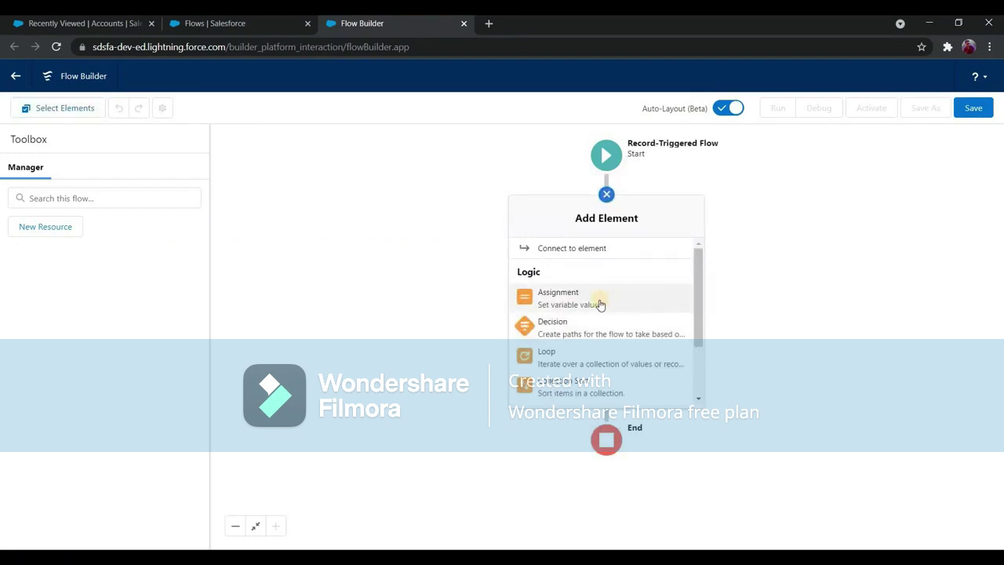
{"action": "left_click", "coordinate": [576, 302]}
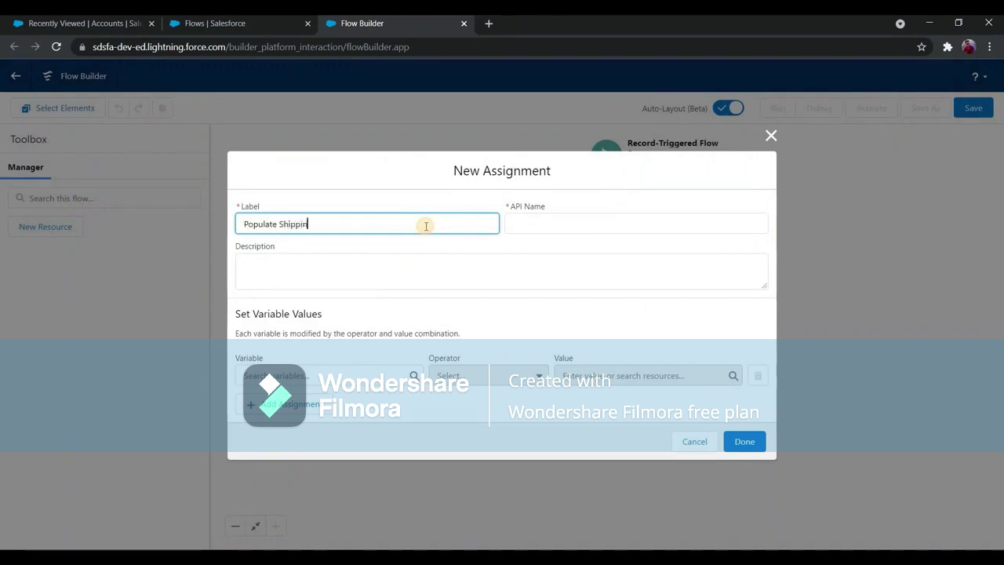
{"action": "type", "text": "dress with Billing address"}
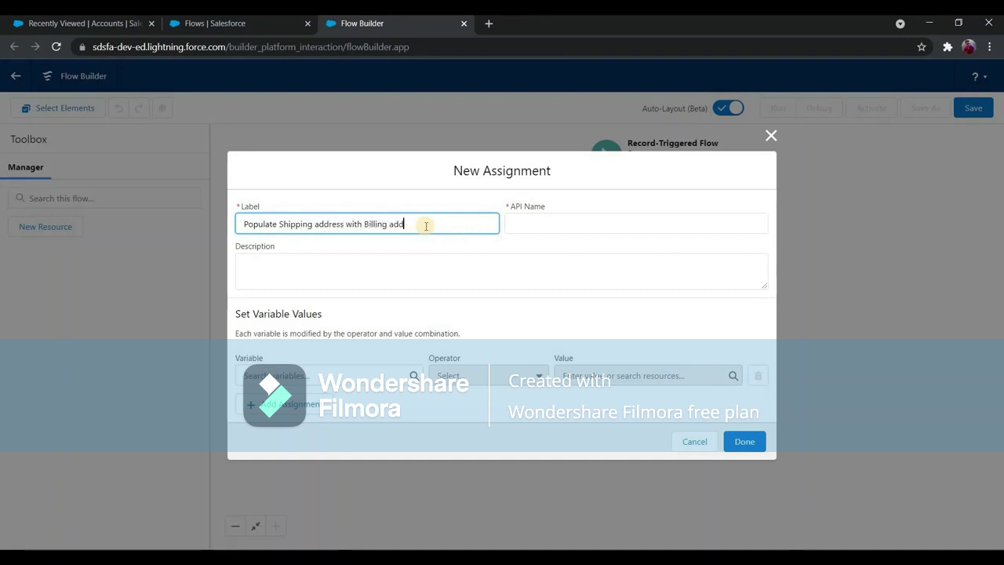
{"action": "key", "text": "Tab"}
{"action": "key", "text": "Tab"}
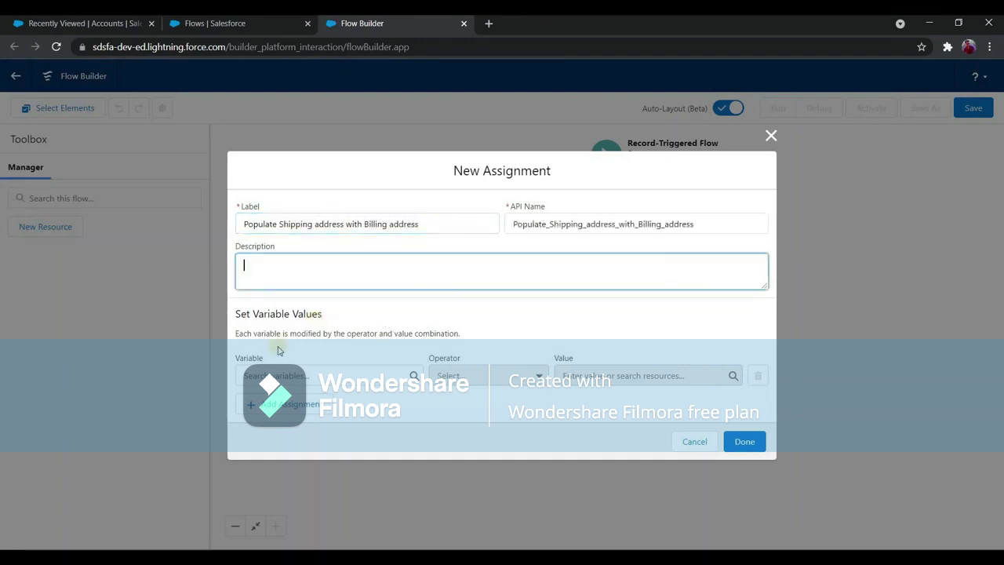
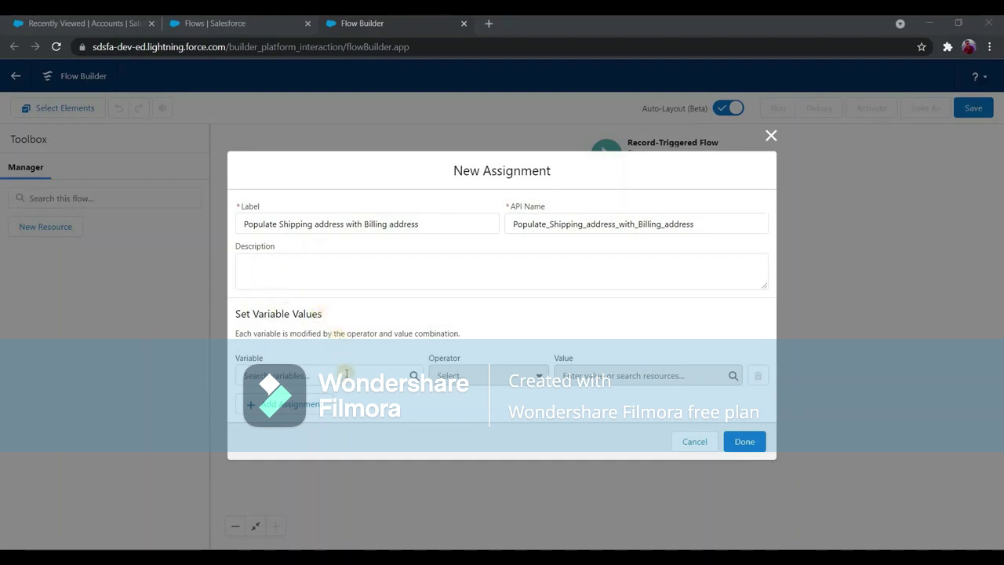
Set the first assignment row's variable to $Record's ShippingStreet field.
{"action": "left_click", "coordinate": [346, 374]}
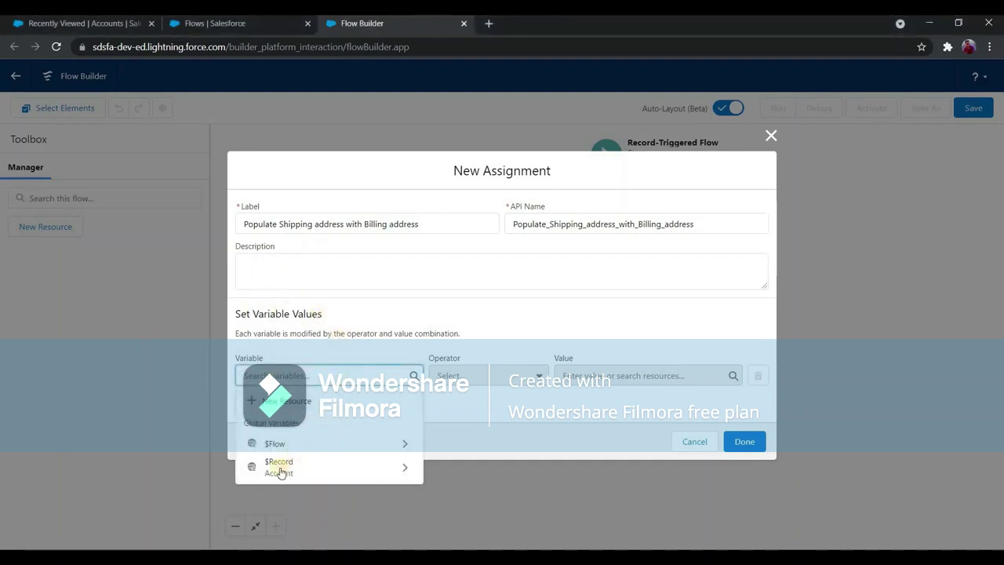
{"action": "left_click", "coordinate": [309, 469]}
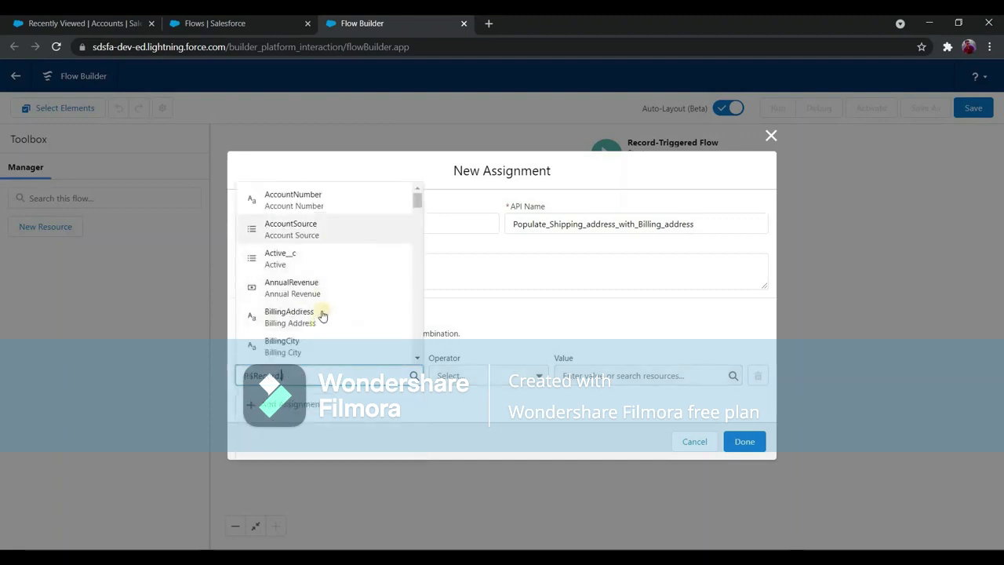
{"action": "scroll", "coordinate": [323, 315], "scroll_direction": "down", "scroll_amount": 2}
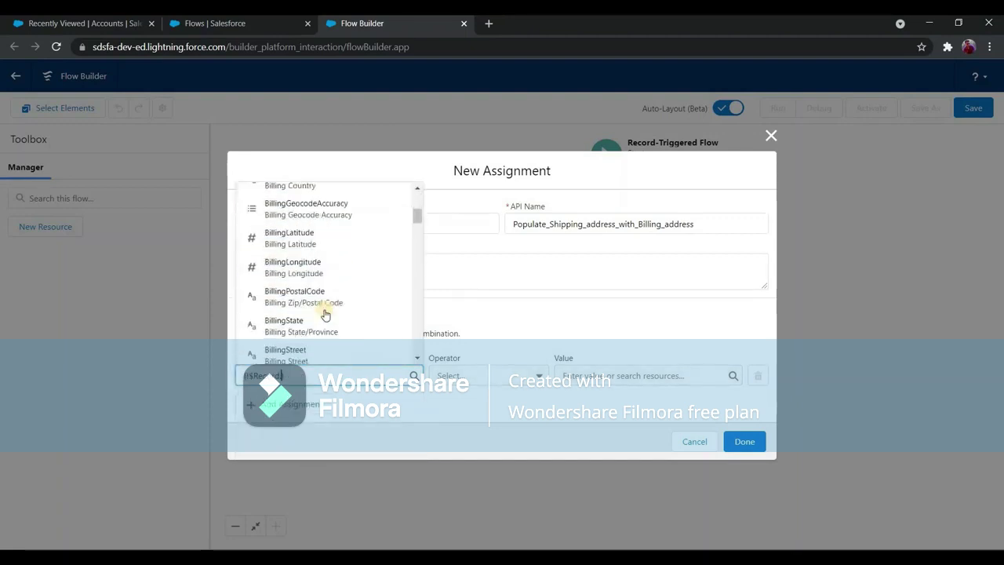
{"action": "type", "text": "shipping"}
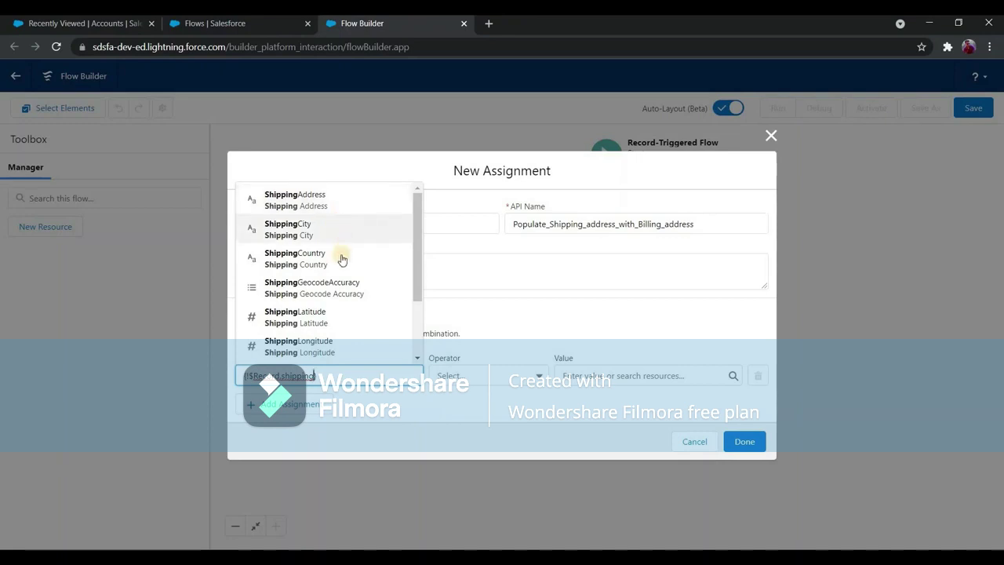
{"action": "scroll", "coordinate": [351, 332], "scroll_direction": "down", "scroll_amount": 1}
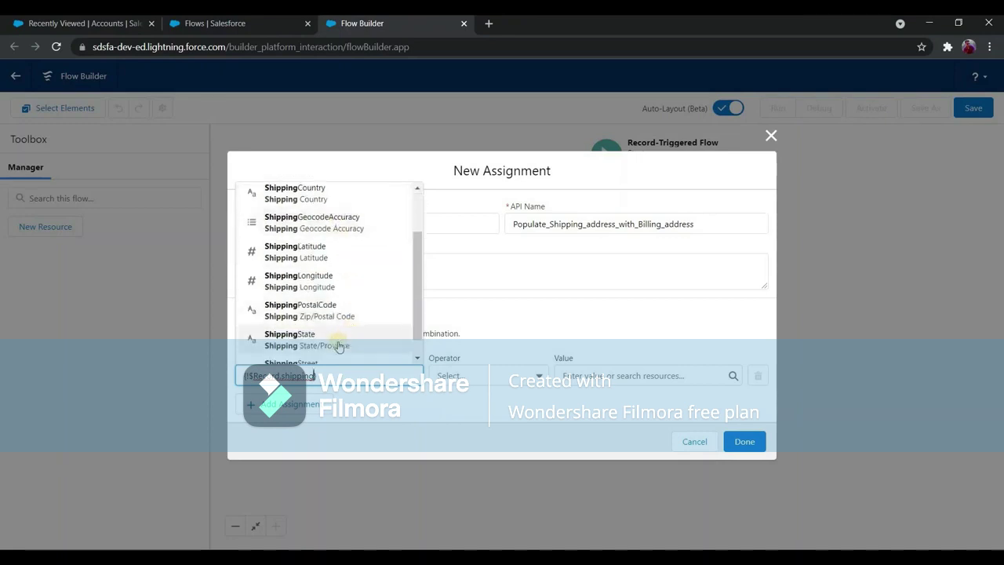
{"action": "scroll", "coordinate": [338, 293], "scroll_direction": "down", "scroll_amount": 1}
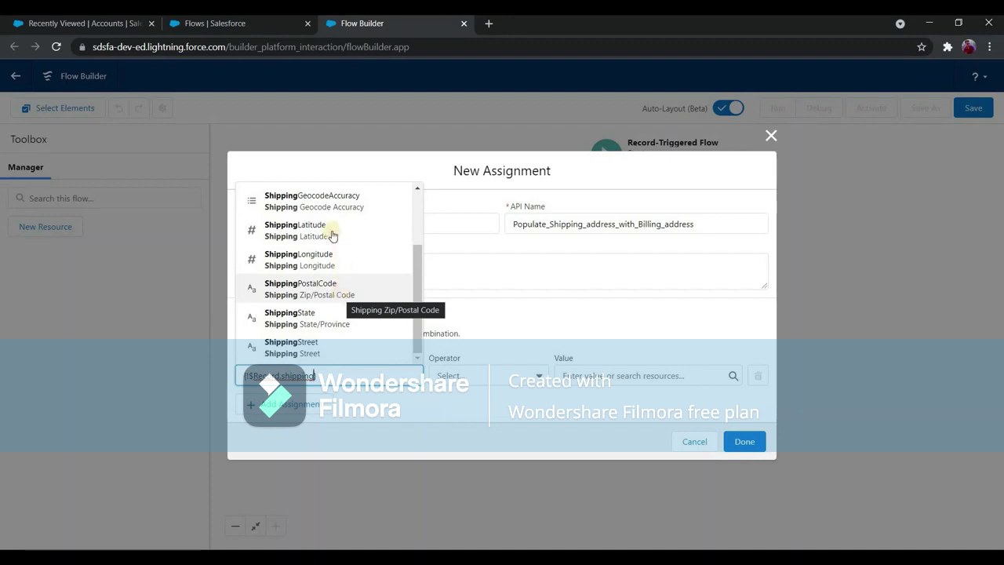
{"action": "scroll", "coordinate": [320, 211], "scroll_direction": "up", "scroll_amount": 3}
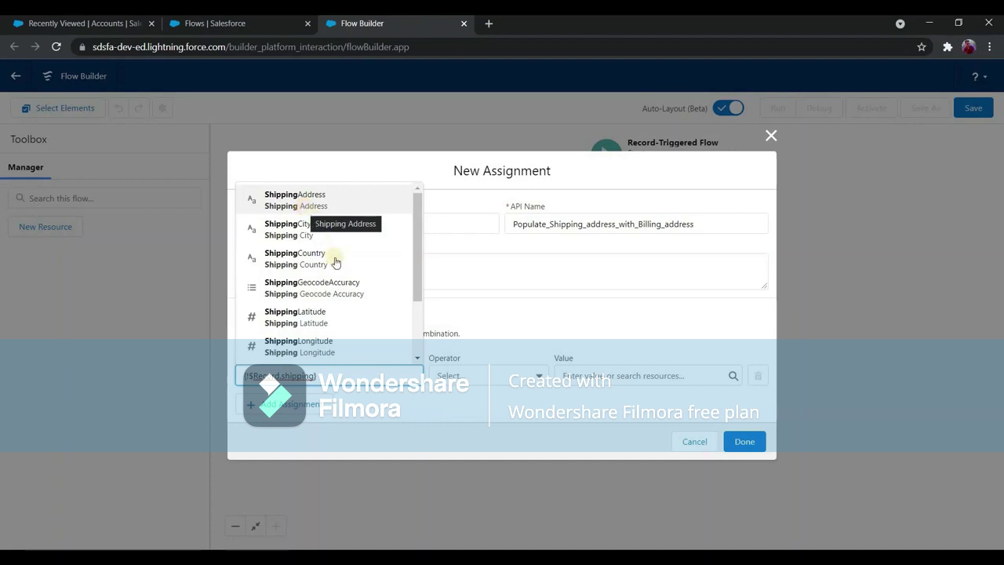
{"action": "scroll", "coordinate": [341, 305], "scroll_direction": "down", "scroll_amount": 2}
{"action": "scroll", "coordinate": [334, 345], "scroll_direction": "down", "scroll_amount": 1}
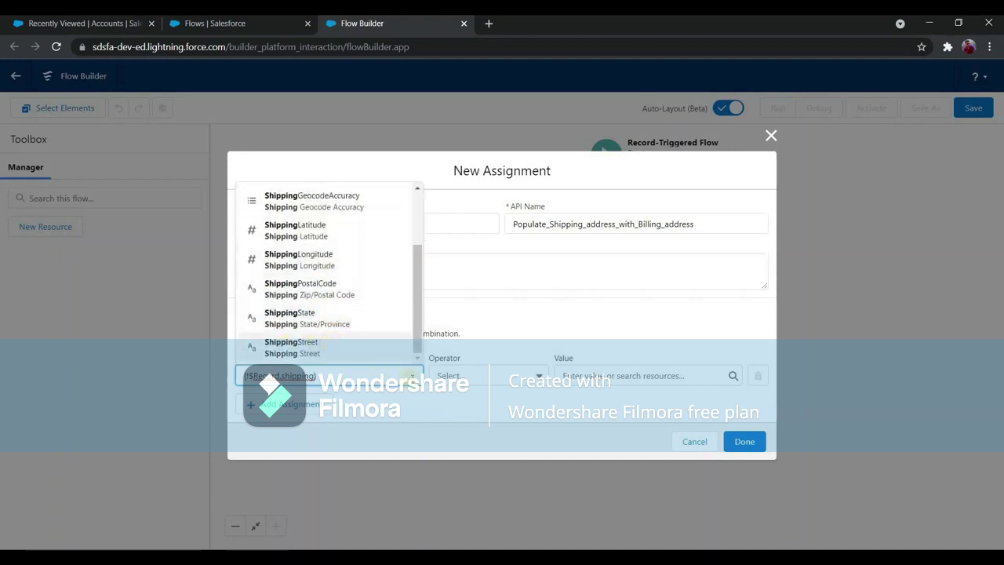
{"action": "left_click", "coordinate": [328, 348]}
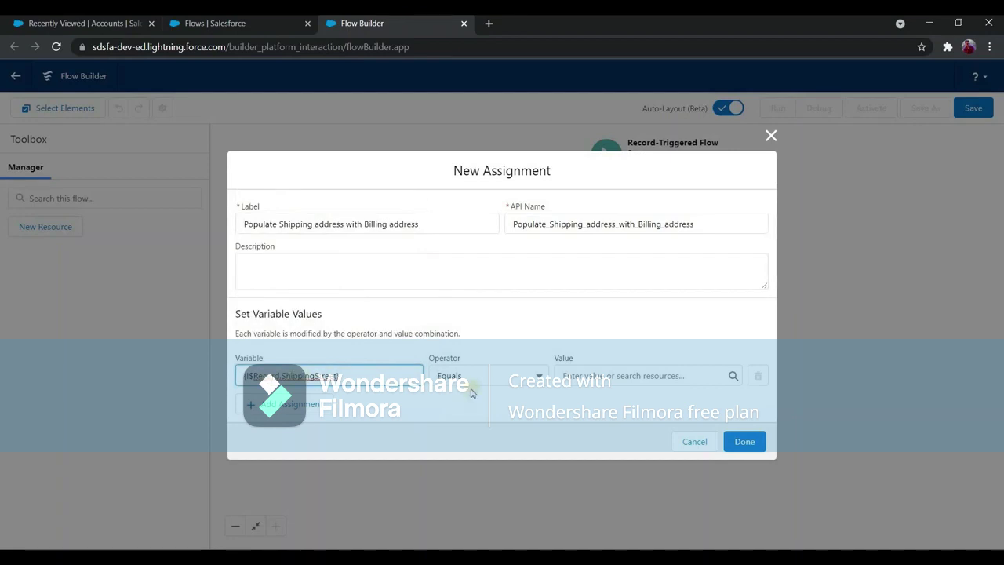
Set the first row's value to $Record.BillingStreet with the Equals operator.
{"action": "left_click", "coordinate": [596, 375]}
{"action": "type", "text": "record"}
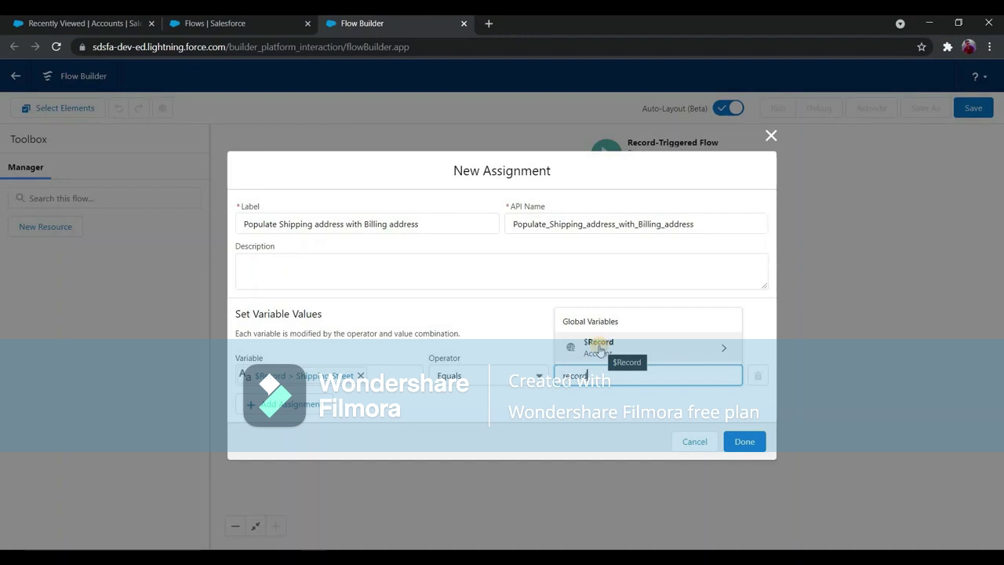
{"action": "left_click", "coordinate": [598, 347]}
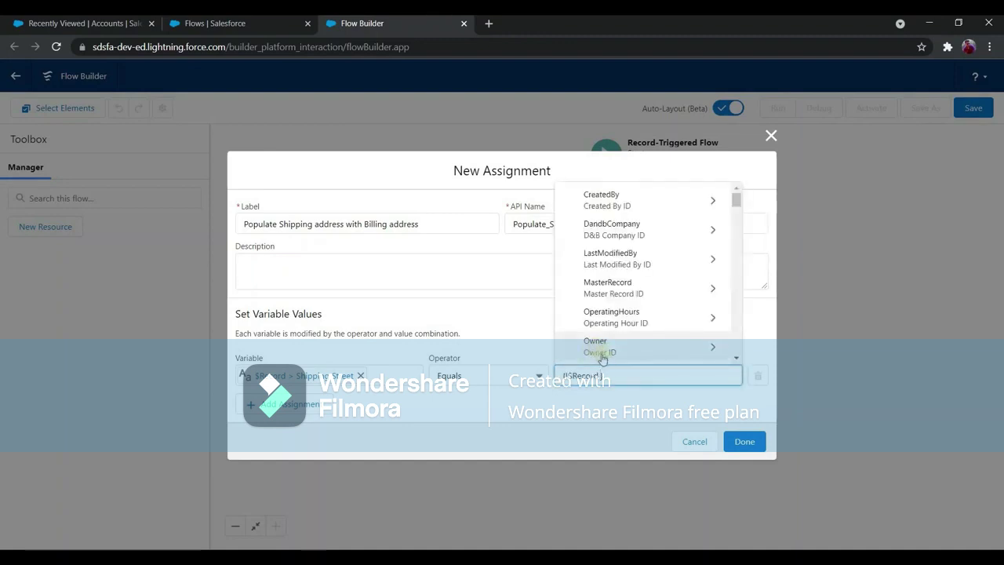
{"action": "type", "text": "Billing"}
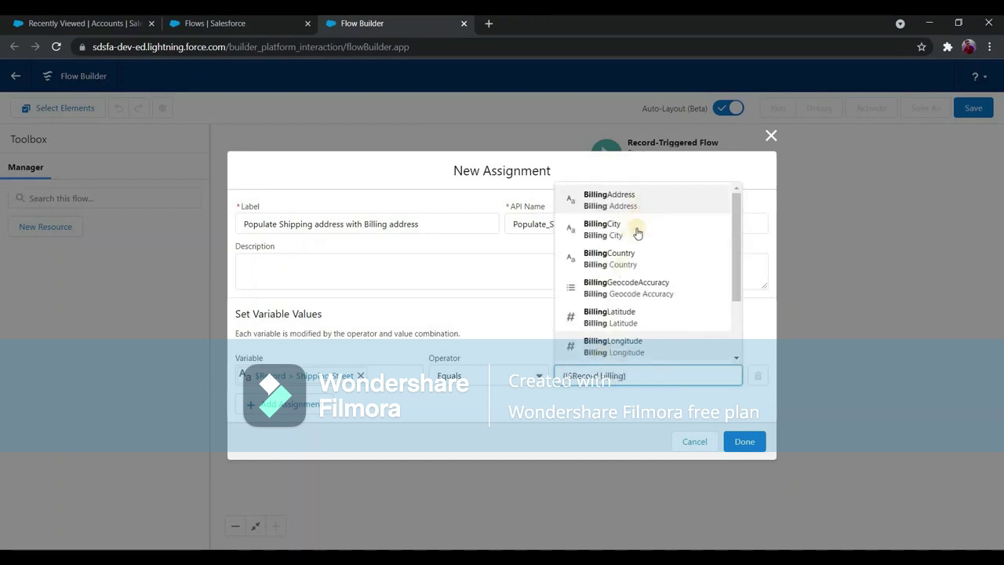
{"action": "scroll", "coordinate": [655, 346], "scroll_direction": "down", "scroll_amount": 2}
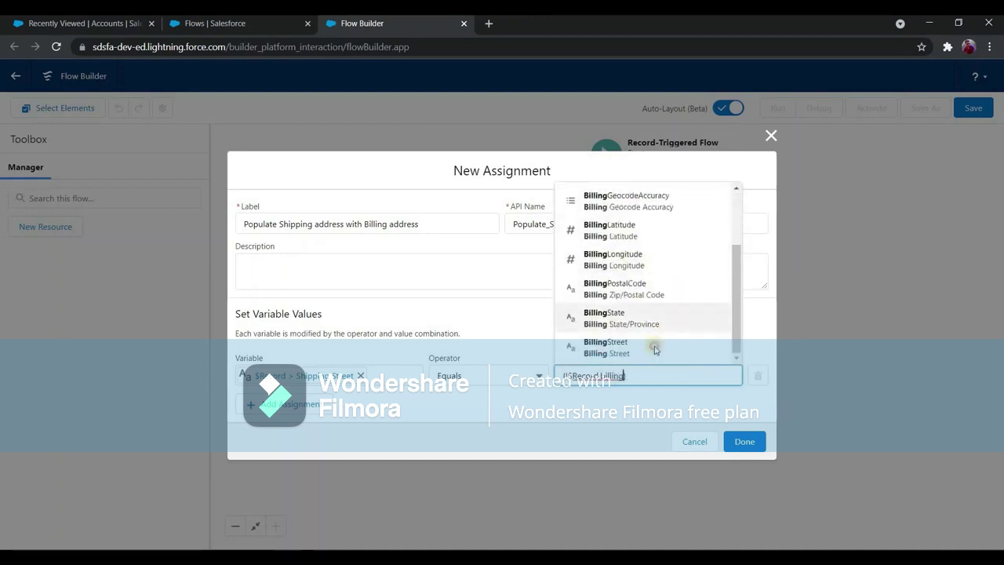
{"action": "left_click", "coordinate": [628, 346]}
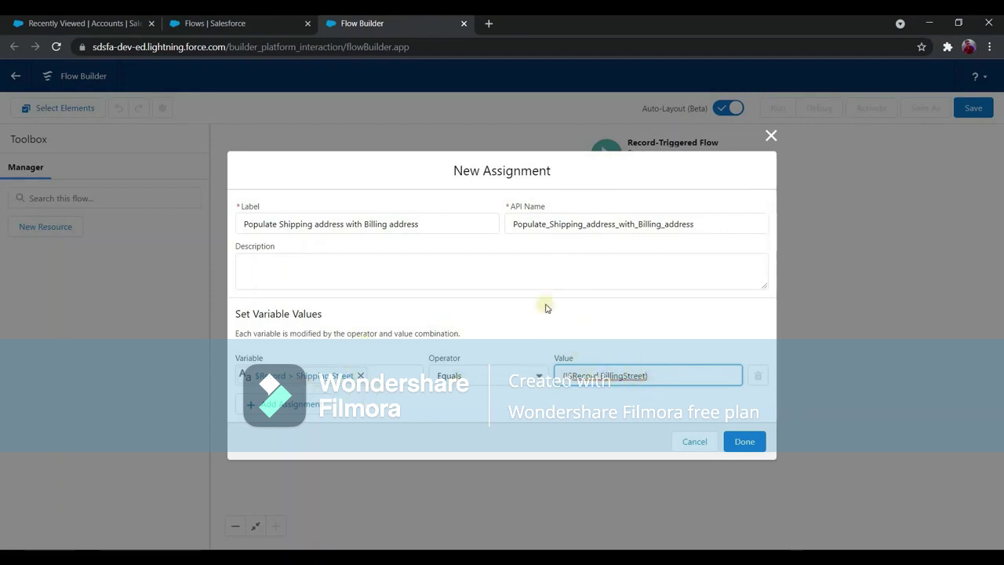
Add a second row assigning $Record.ShippingCity equals $Record.BillingCity.
{"action": "left_click", "coordinate": [324, 409]}
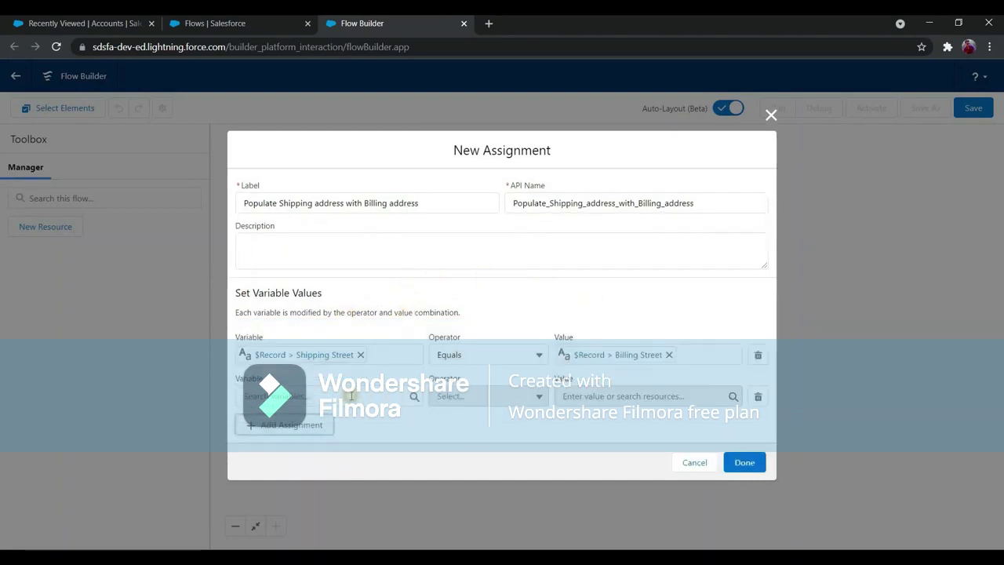
{"action": "left_click", "coordinate": [352, 396]}
{"action": "type", "text": "record"}
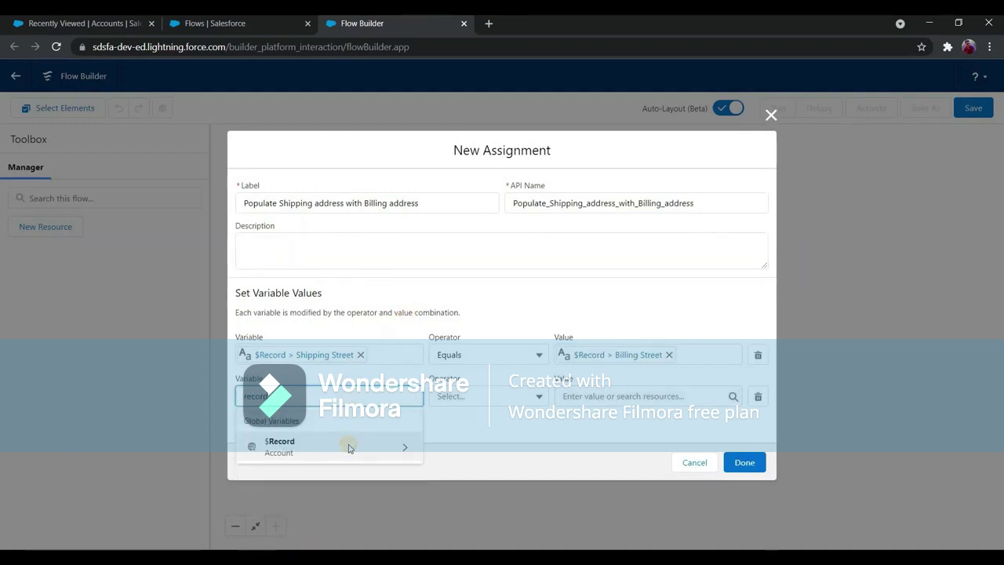
{"action": "left_click", "coordinate": [349, 447]}
{"action": "type", "text": "shipping"}
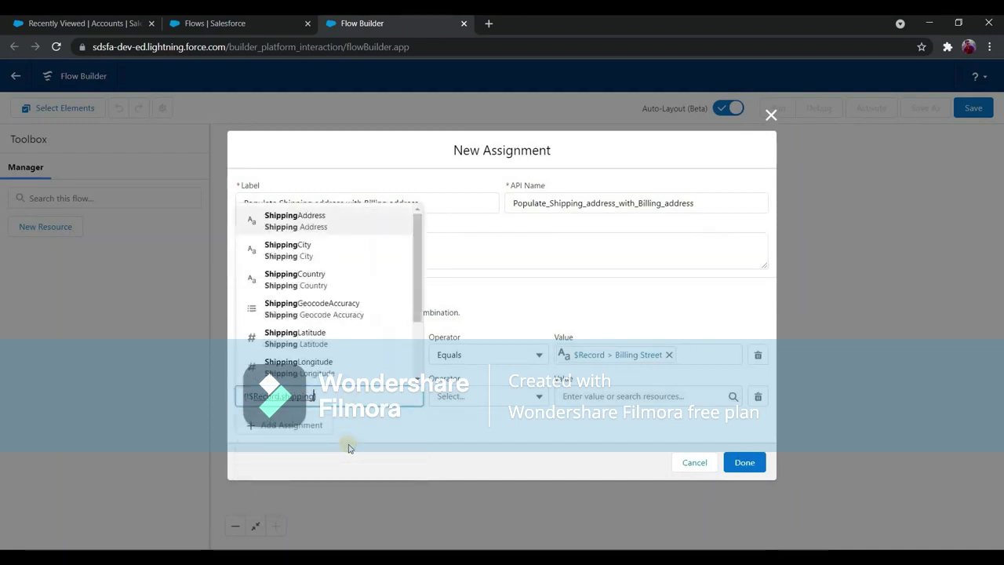
{"action": "type", "text": "city"}
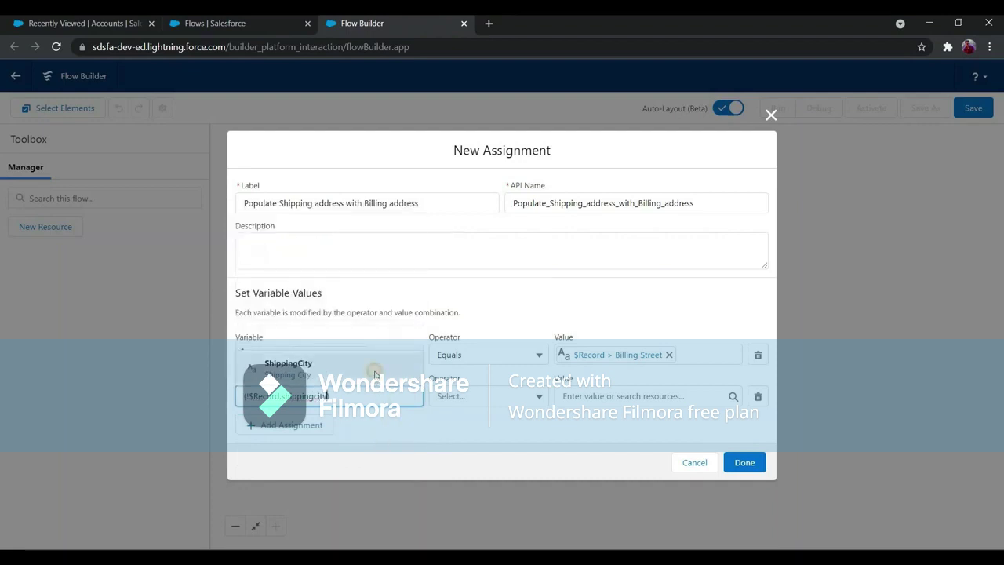
{"action": "key", "text": "Return"}
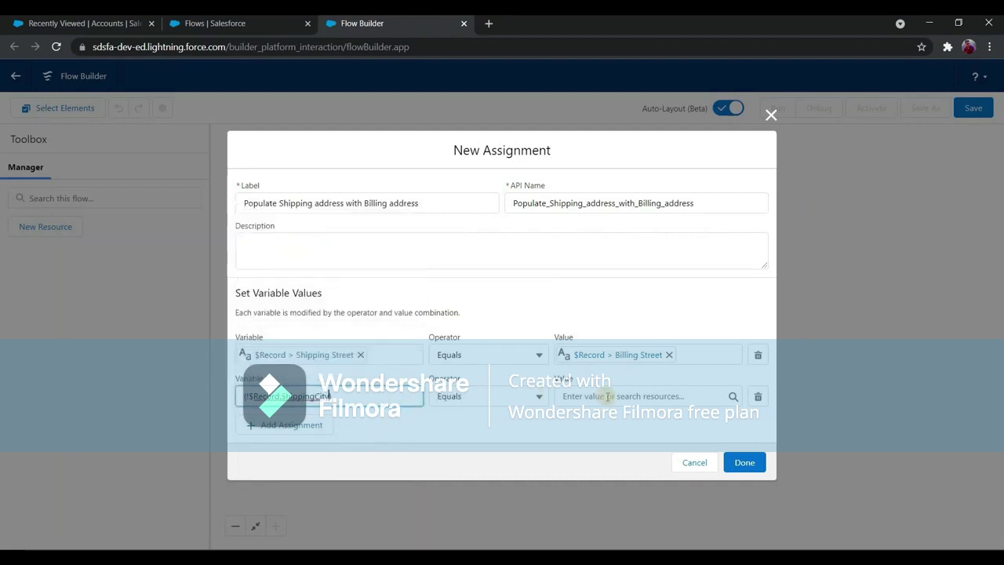
{"action": "left_click", "coordinate": [608, 396]}
{"action": "type", "text": "record"}
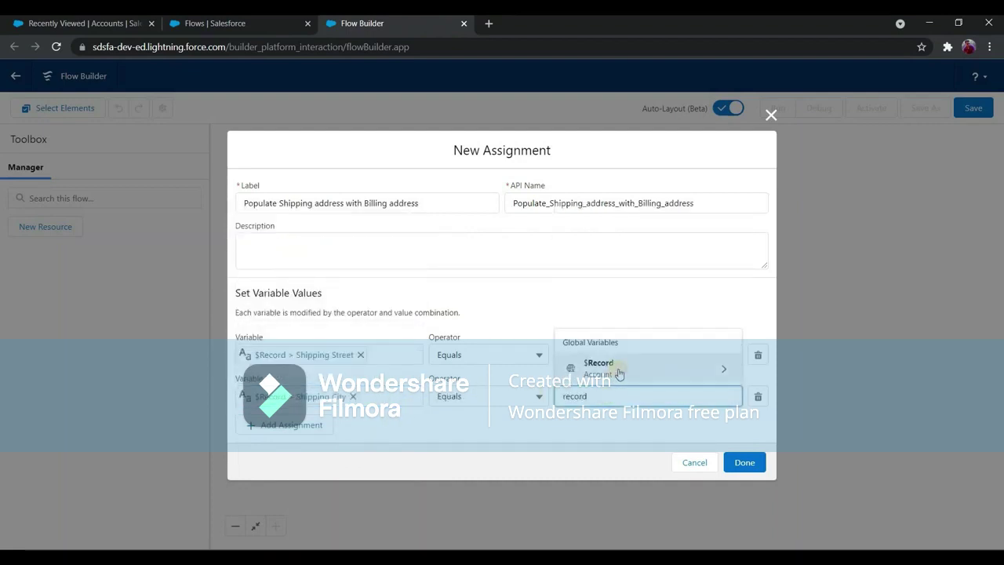
{"action": "left_click", "coordinate": [619, 374]}
{"action": "type", "text": "billingci"}
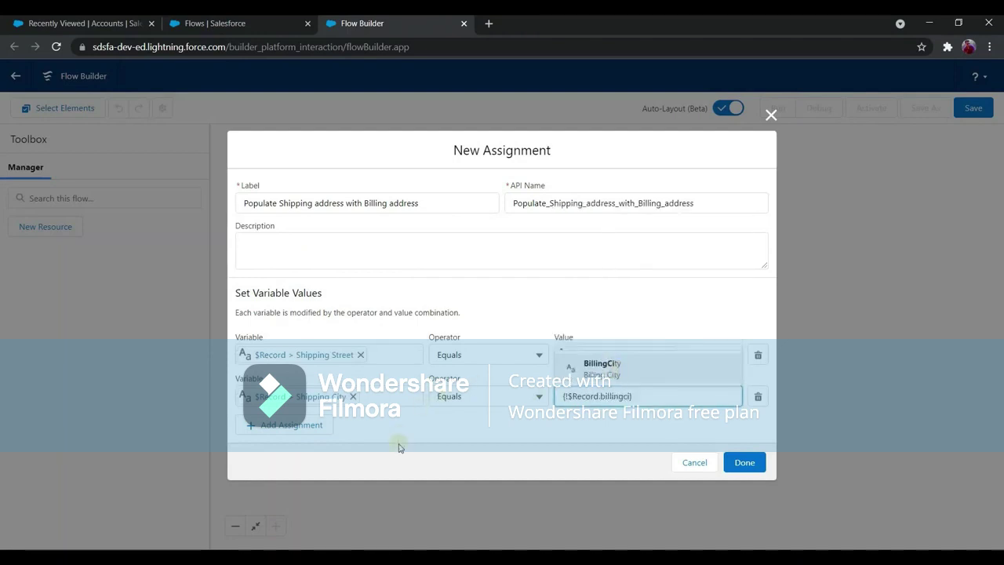
{"action": "key", "text": "Return"}
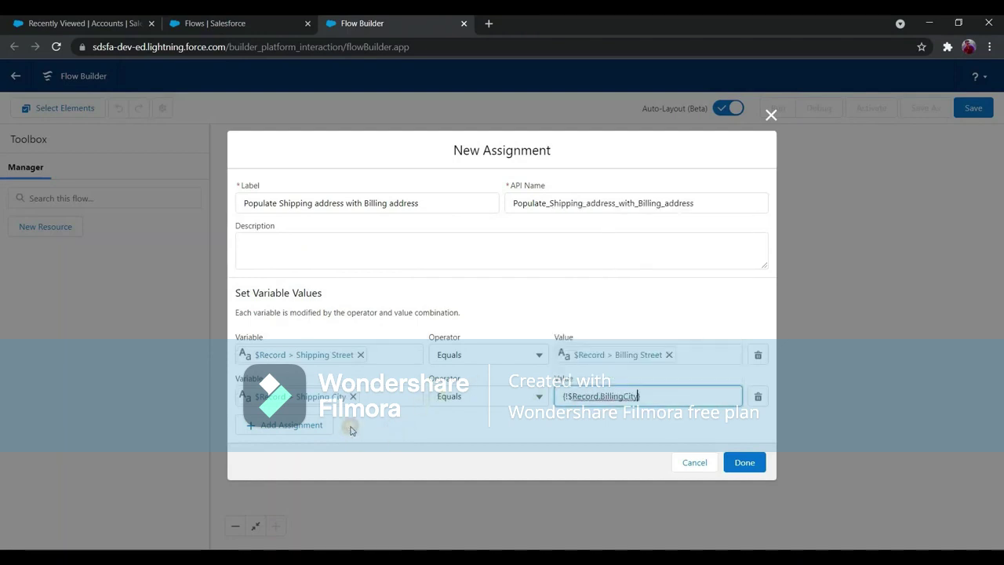
Add a third row assigning $Record.ShippingCountry equals $Record.BillingCountry.
{"action": "left_click", "coordinate": [341, 418]}
{"action": "left_click", "coordinate": [329, 416]}
{"action": "left_click", "coordinate": [330, 464]}
{"action": "type", "text": "shipping"}
{"action": "left_click", "coordinate": [333, 506]}
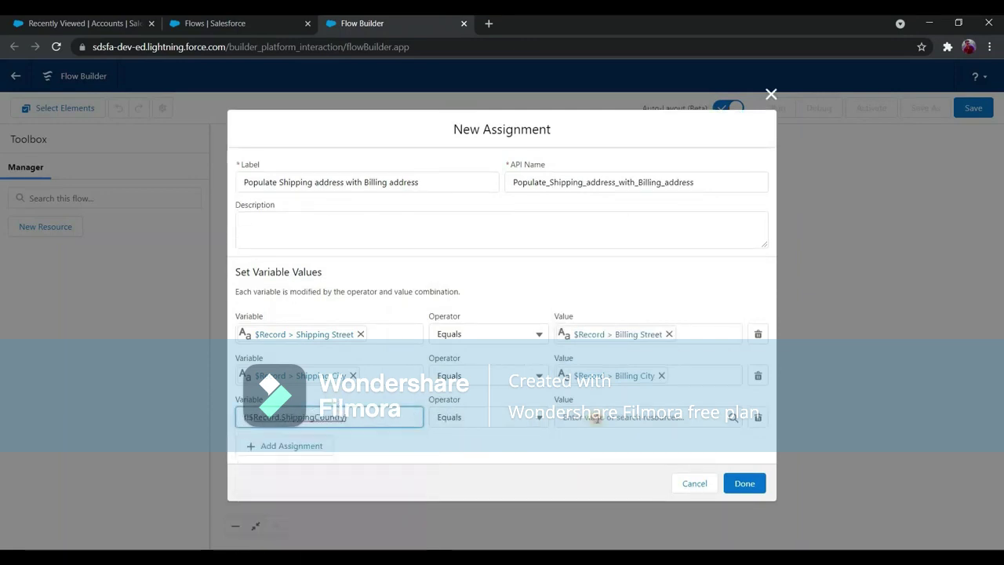
{"action": "left_click", "coordinate": [647, 416]}
{"action": "left_click", "coordinate": [601, 385]}
{"action": "type", "text": "billingcou"}
{"action": "key", "text": "Return"}
{"action": "left_click", "coordinate": [321, 446]}
Add a fourth row assigning Shipping State/Province equals Billing State/Province.
{"action": "left_click", "coordinate": [320, 439]}
{"action": "type", "text": "record"}
{"action": "left_click", "coordinate": [320, 490]}
{"action": "type", "text": "shippings"}
{"action": "key", "text": "Return"}
{"action": "left_click", "coordinate": [611, 439]}
{"action": "type", "text": "record"}
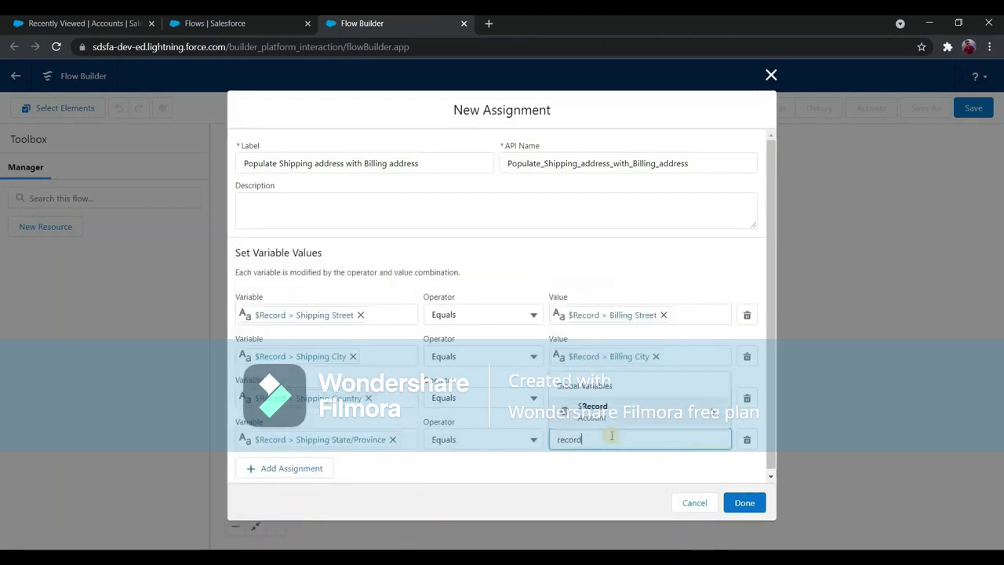
{"action": "left_click", "coordinate": [623, 420]}
{"action": "type", "text": "billingst"}
{"action": "key", "text": "Return"}
{"action": "left_click", "coordinate": [322, 468]}
Add a fifth row assigning Shipping Zip/Postal Code equals Billing Zip/Postal Code.
{"action": "left_click", "coordinate": [336, 434]}
{"action": "type", "text": "record"}
{"action": "left_click", "coordinate": [332, 479]}
{"action": "type", "text": "shippingpostal"}
{"action": "key", "text": "Return"}
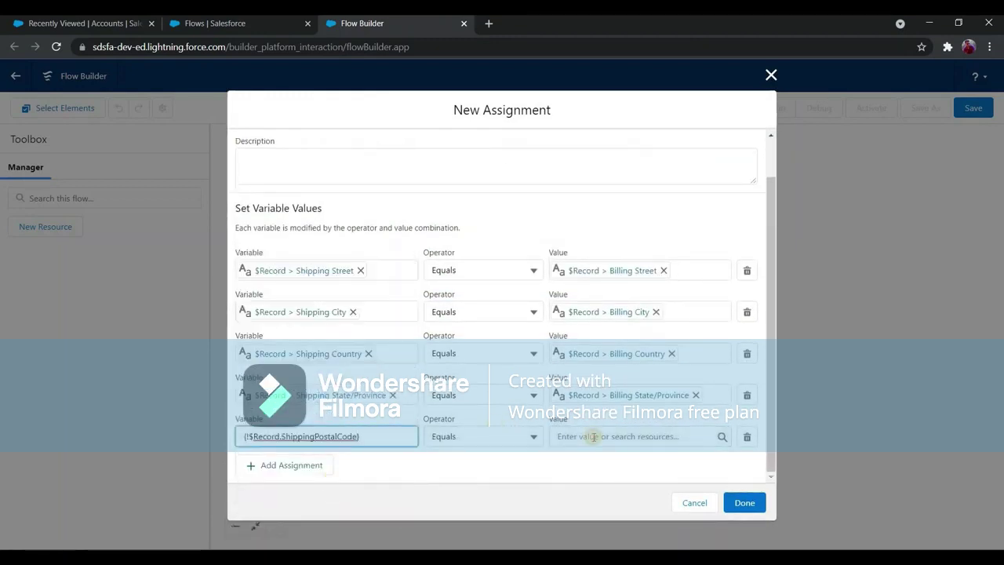
{"action": "left_click", "coordinate": [588, 437]}
{"action": "type", "text": "record"}
{"action": "left_click", "coordinate": [698, 406]}
{"action": "type", "text": "billingpostal"}
{"action": "key", "text": "Return"}
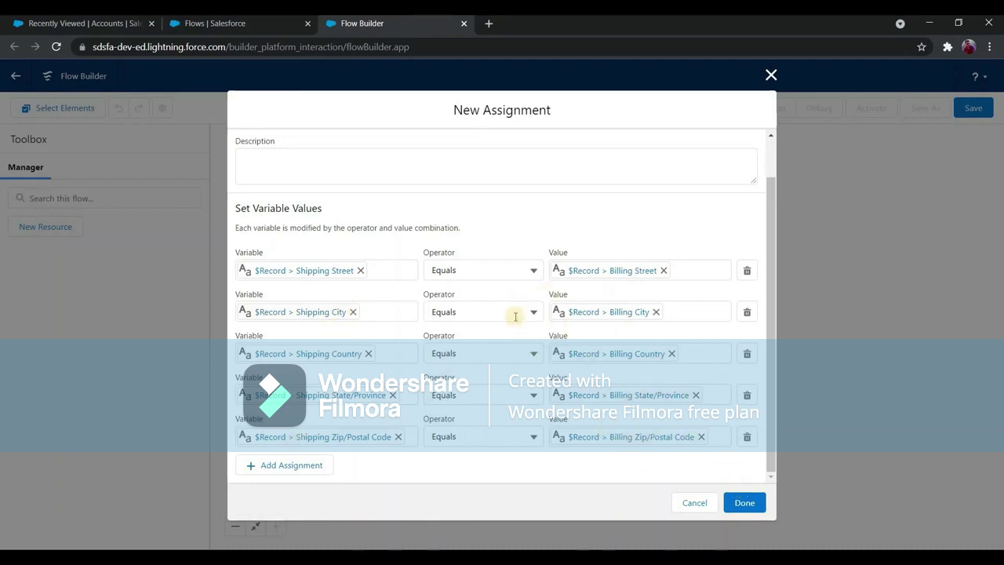
Finish the assignment so it appears on the canvas between Start and End.
{"action": "scroll", "coordinate": [525, 330], "scroll_direction": "up", "scroll_amount": 1}
{"action": "scroll", "coordinate": [502, 306], "scroll_direction": "down", "scroll_amount": 1}
{"action": "scroll", "coordinate": [471, 275], "scroll_direction": "up", "scroll_amount": 1}
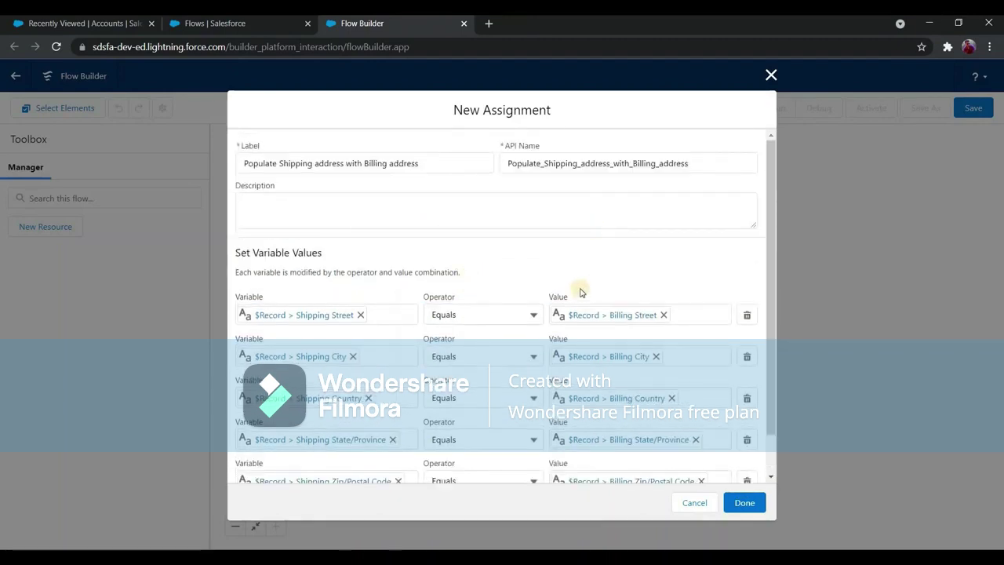
{"action": "left_click", "coordinate": [748, 503]}
Reopen the assignment with Edit Element to review it, then close without changes.
{"action": "left_click", "coordinate": [605, 152]}
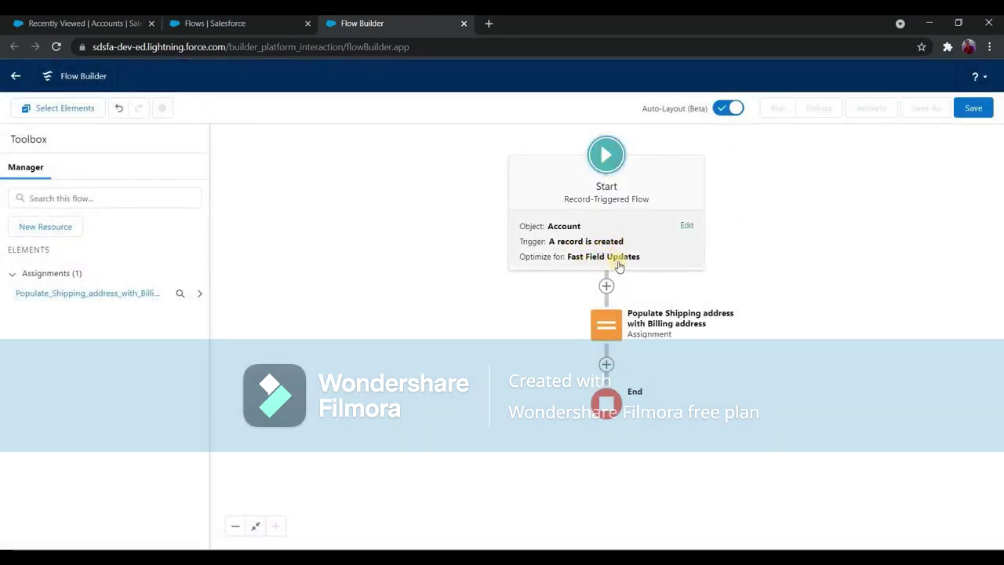
{"action": "left_click", "coordinate": [611, 332]}
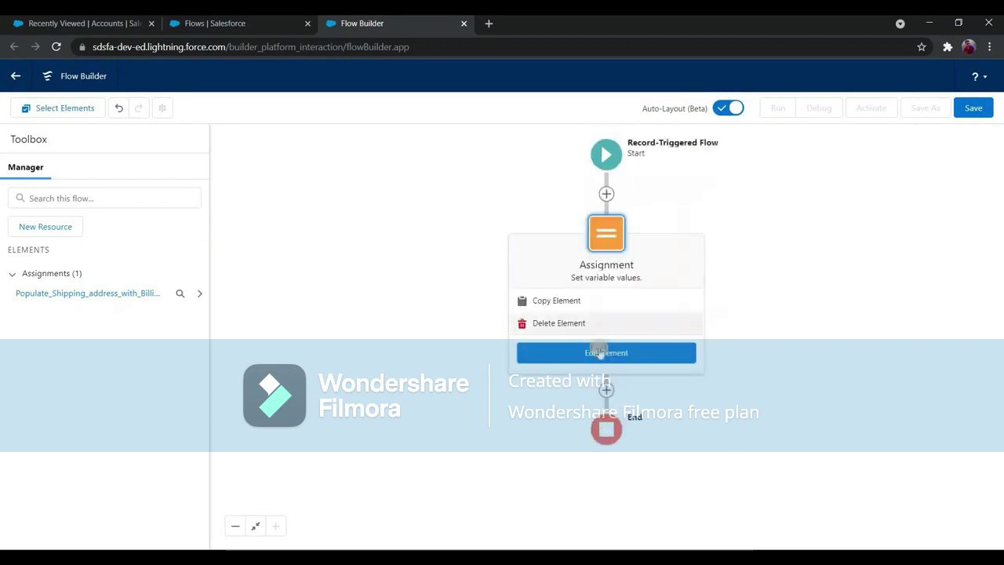
{"action": "left_click", "coordinate": [600, 353]}
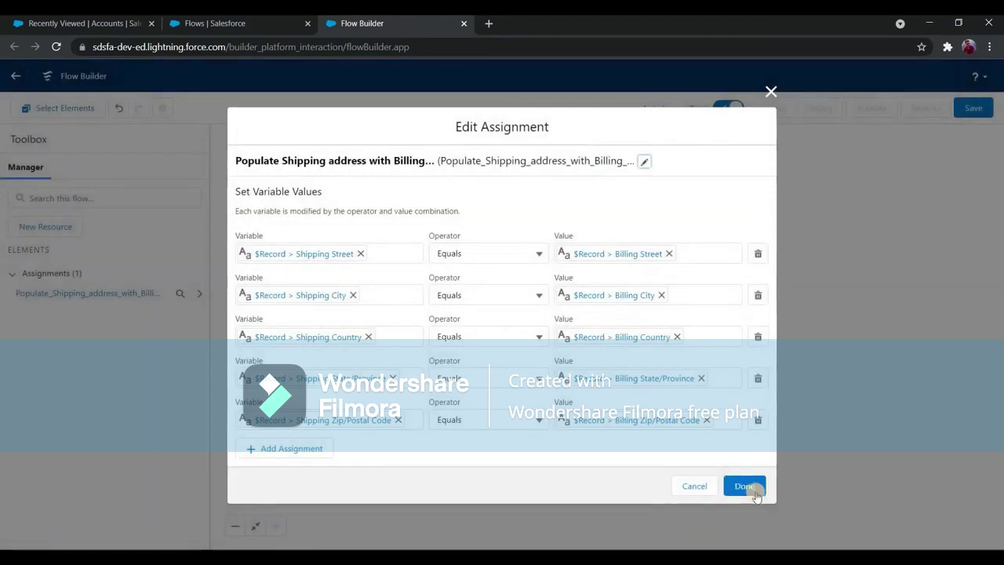
{"action": "left_click", "coordinate": [755, 496]}
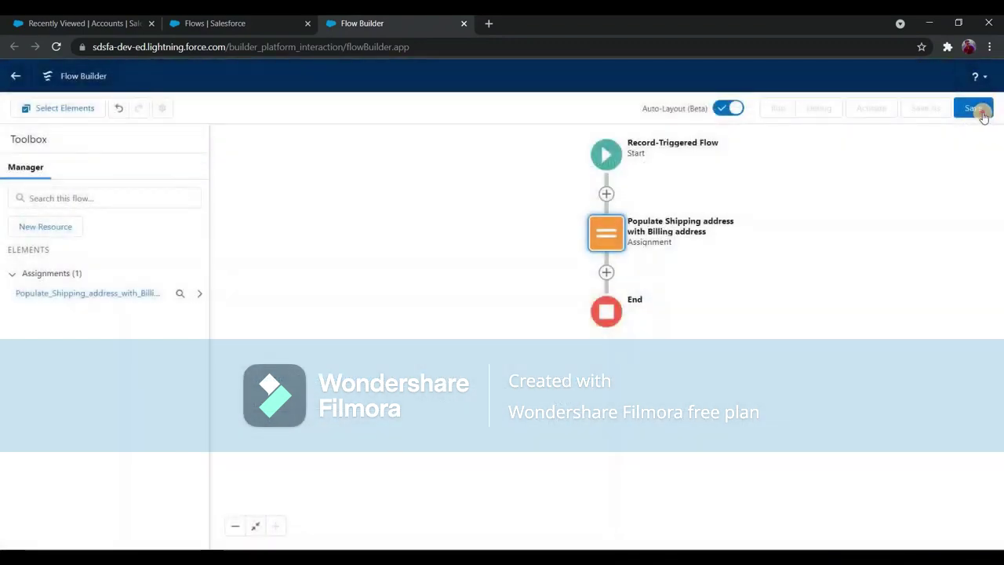
Save the flow as 'Account Trigger Flow' with a one-line description, then activate version 1.
{"action": "left_click", "coordinate": [981, 109]}
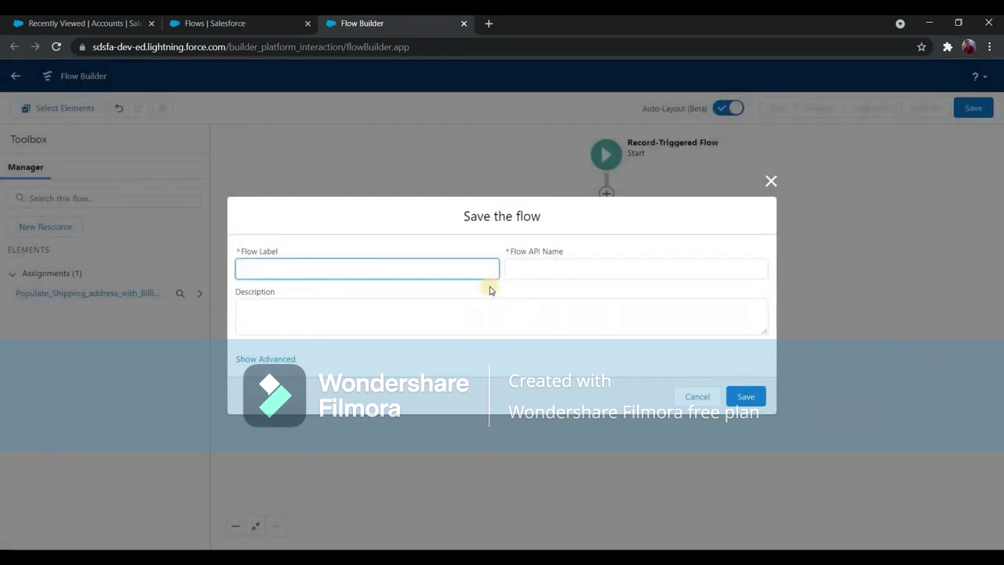
{"action": "type", "text": "Account Trigger Flow"}
{"action": "key", "text": "Tab"}
{"action": "key", "text": "Tab"}
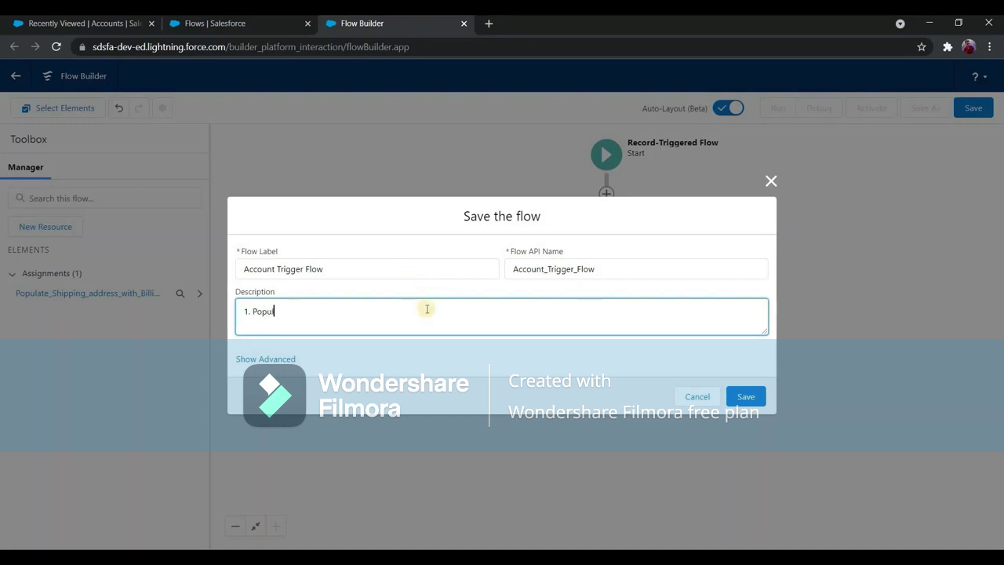
{"action": "type", "text": "pping address with billing address"}
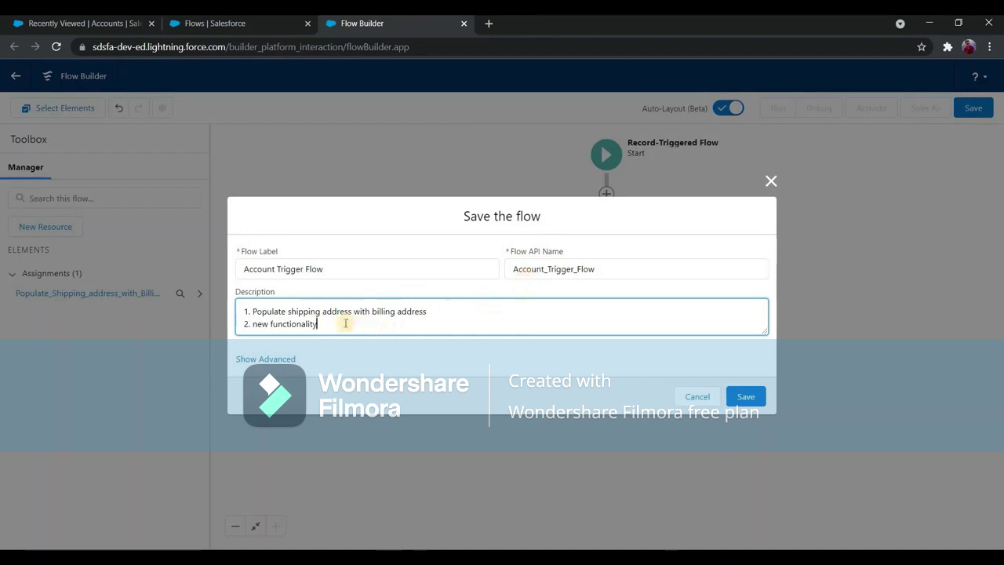
{"action": "left_click_drag", "start_coordinate": [342, 324], "coordinate": [233, 325]}
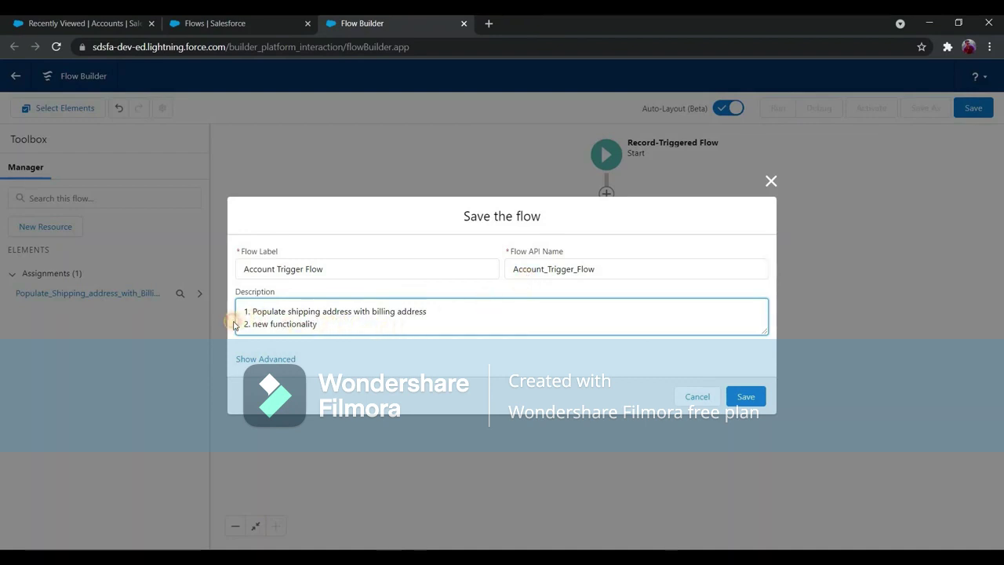
{"action": "key", "text": "BackSpace"}
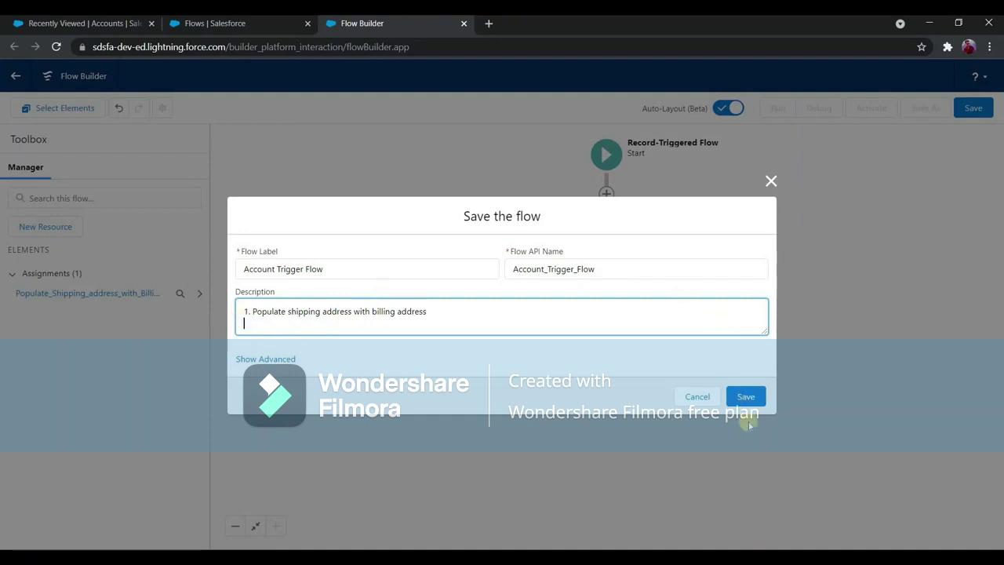
{"action": "left_click", "coordinate": [746, 396]}
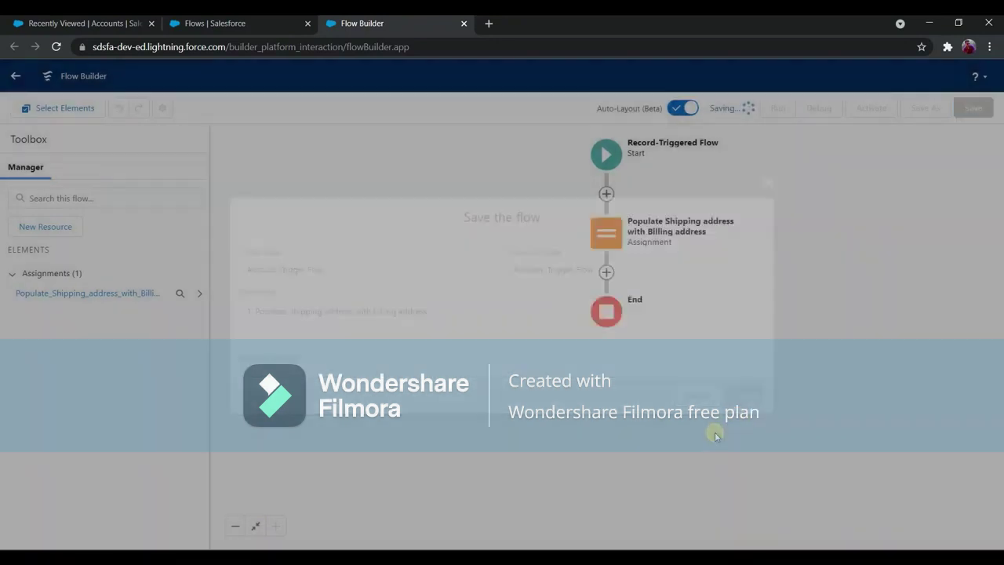
{"action": "left_click", "coordinate": [871, 108]}
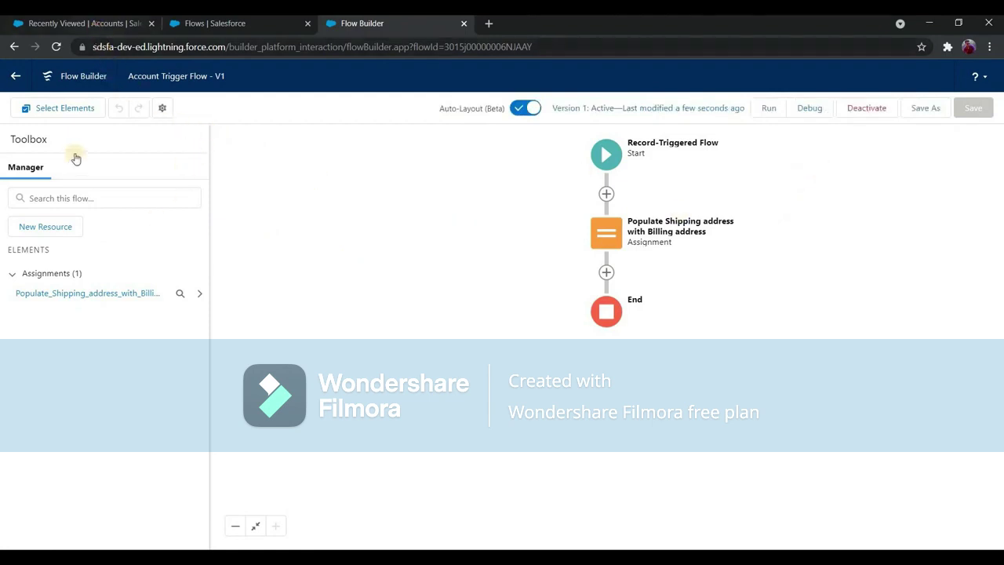
Start a new account named 'Test Account 1' from the Accounts list.
{"action": "left_click", "coordinate": [85, 23]}
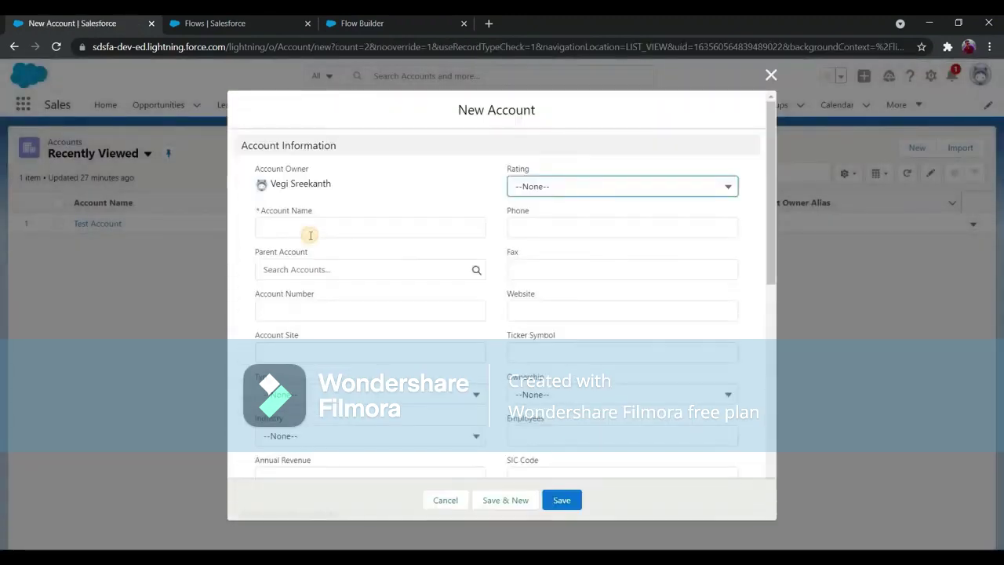
{"action": "left_click", "coordinate": [310, 235]}
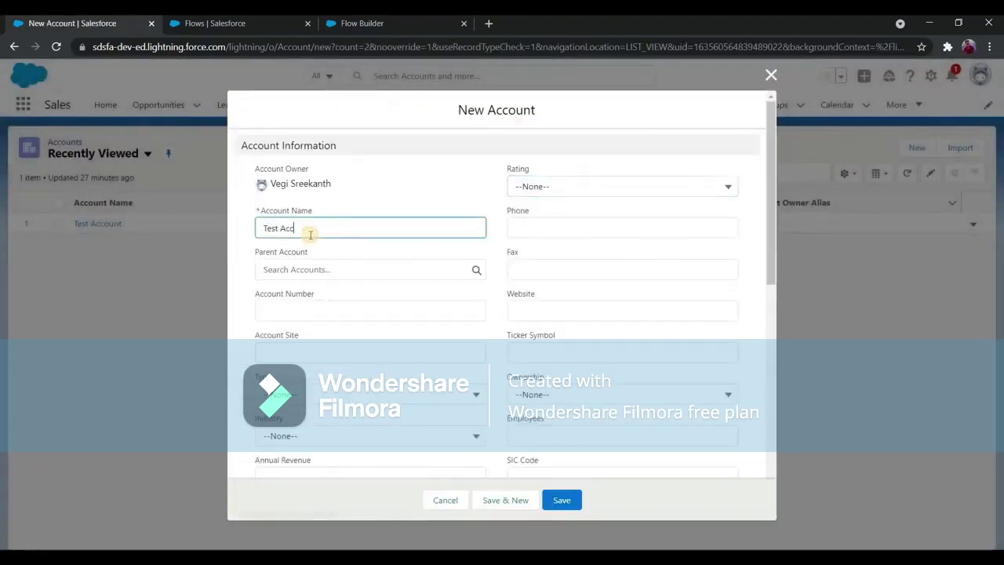
{"action": "type", "text": "Test Account 1"}
Enter billing address Test Billing Street, Test City, TA, 56894, US.
{"action": "scroll", "coordinate": [348, 264], "scroll_direction": "down", "scroll_amount": 4}
{"action": "left_click", "coordinate": [349, 265]}
{"action": "type", "text": "Test Bill"}
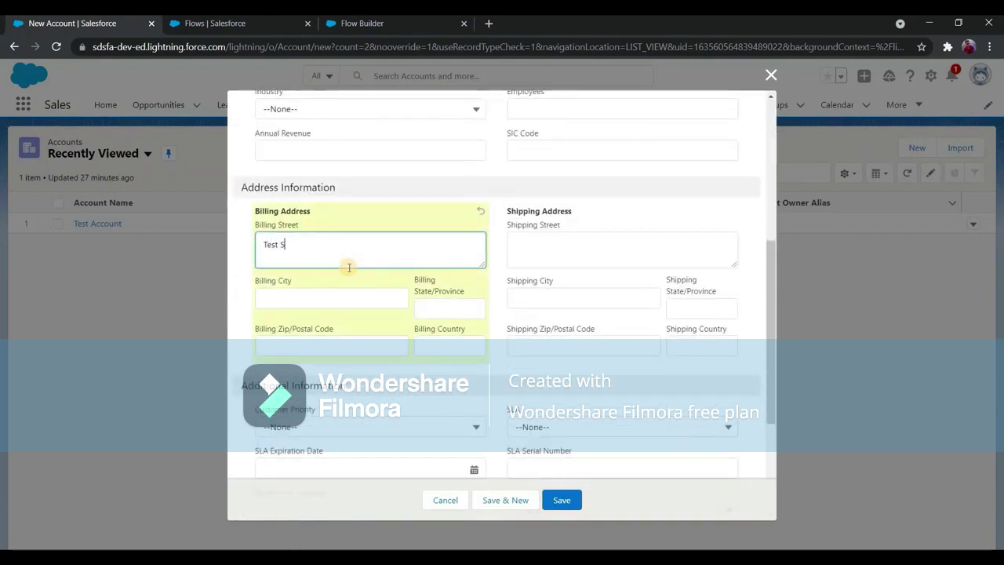
{"action": "type", "text": "ing Street"}
{"action": "left_click", "coordinate": [377, 292]}
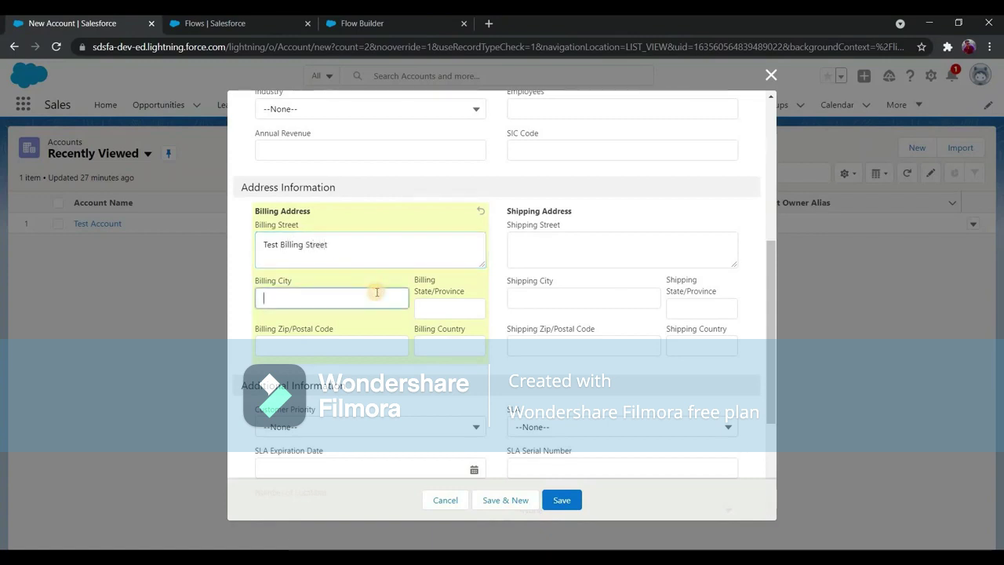
{"action": "type", "text": "Test City"}
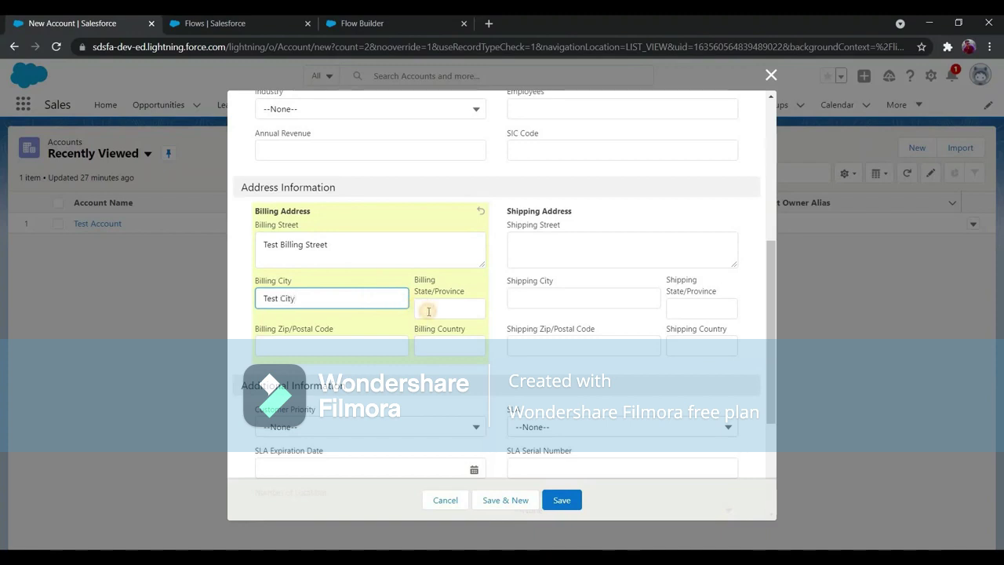
{"action": "left_click", "coordinate": [428, 310]}
{"action": "type", "text": "TA"}
{"action": "left_click", "coordinate": [337, 339]}
{"action": "type", "text": "56894"}
{"action": "left_click", "coordinate": [472, 350]}
{"action": "type", "text": "US"}
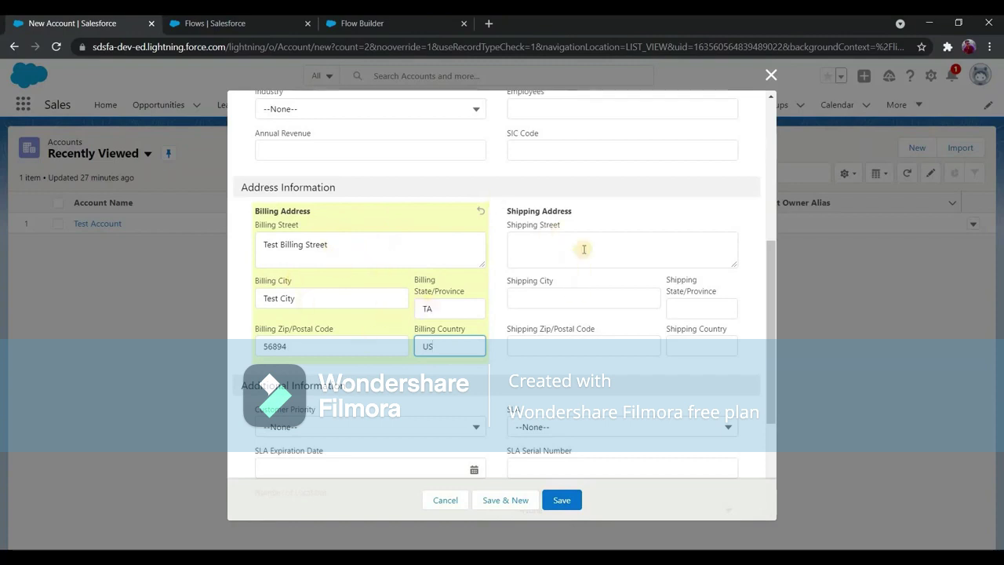
Save Test Account 1 and check its Shipping Address shows Test Billing Street.
{"action": "left_click", "coordinate": [559, 500]}
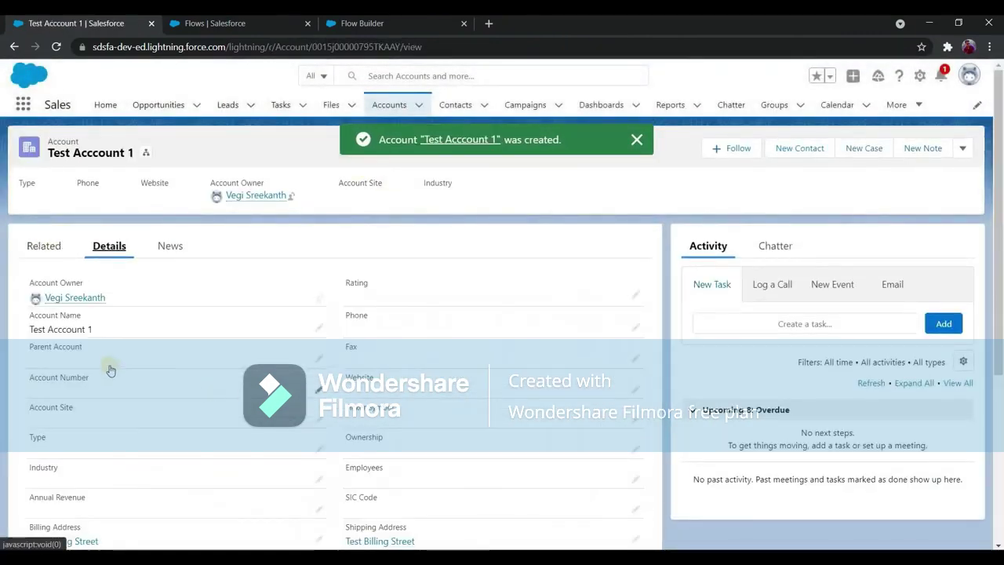
{"action": "scroll", "coordinate": [123, 369], "scroll_direction": "down", "scroll_amount": 2}
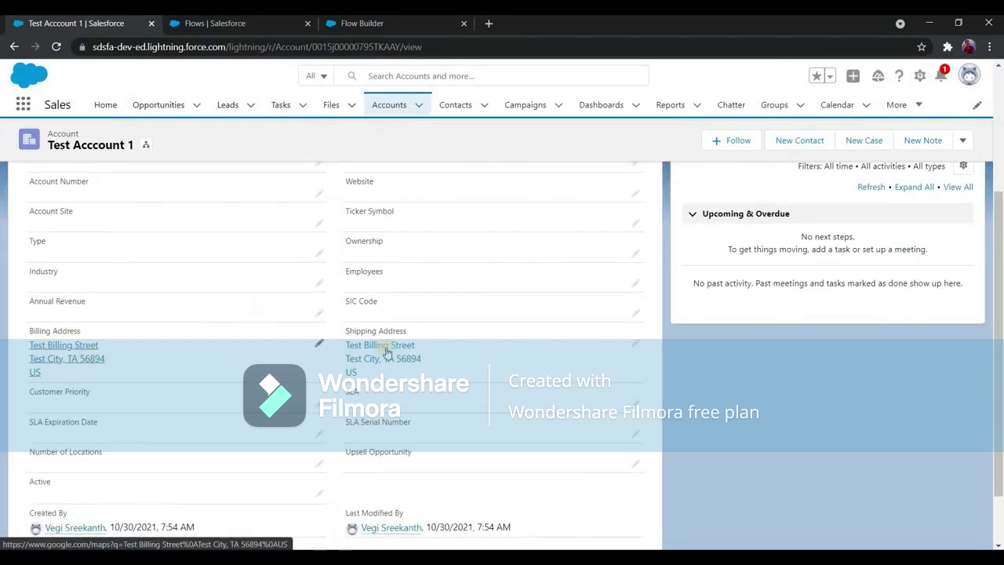
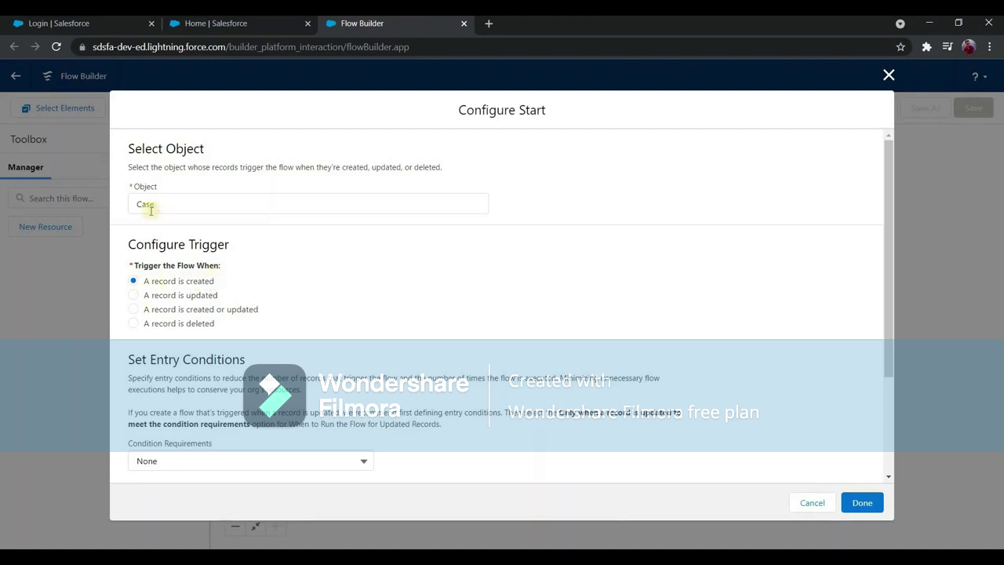
Scroll through the Configure Start options for the Case trigger on record creation.
{"action": "scroll", "coordinate": [131, 299], "scroll_direction": "down", "scroll_amount": 1}
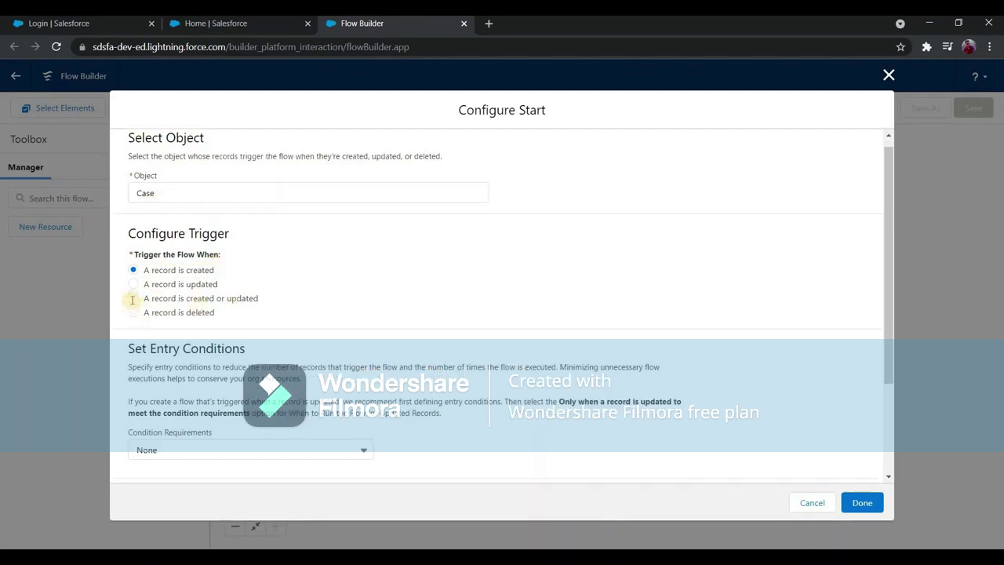
{"action": "scroll", "coordinate": [133, 300], "scroll_direction": "down", "scroll_amount": 1}
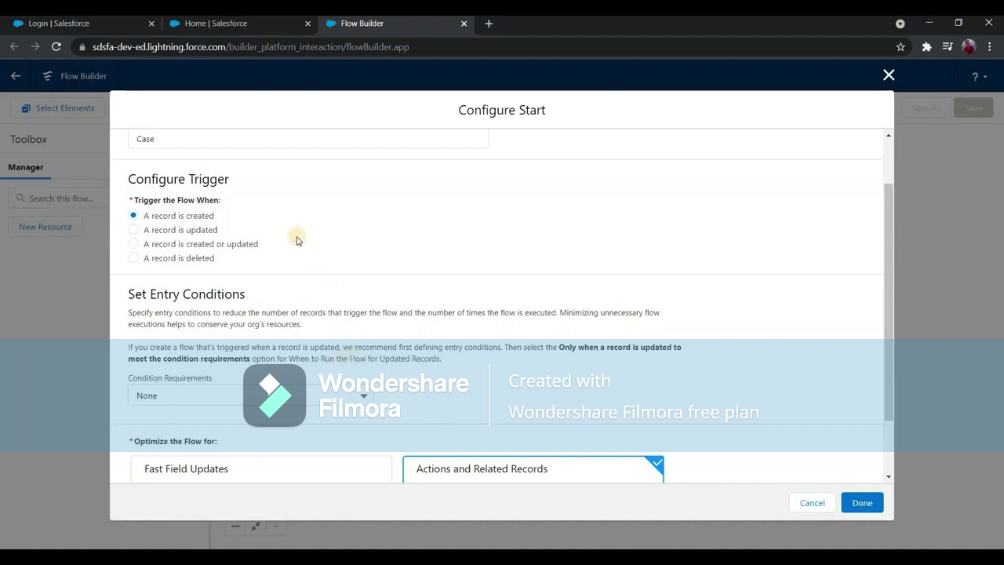
{"action": "scroll", "coordinate": [359, 223], "scroll_direction": "up", "scroll_amount": 1}
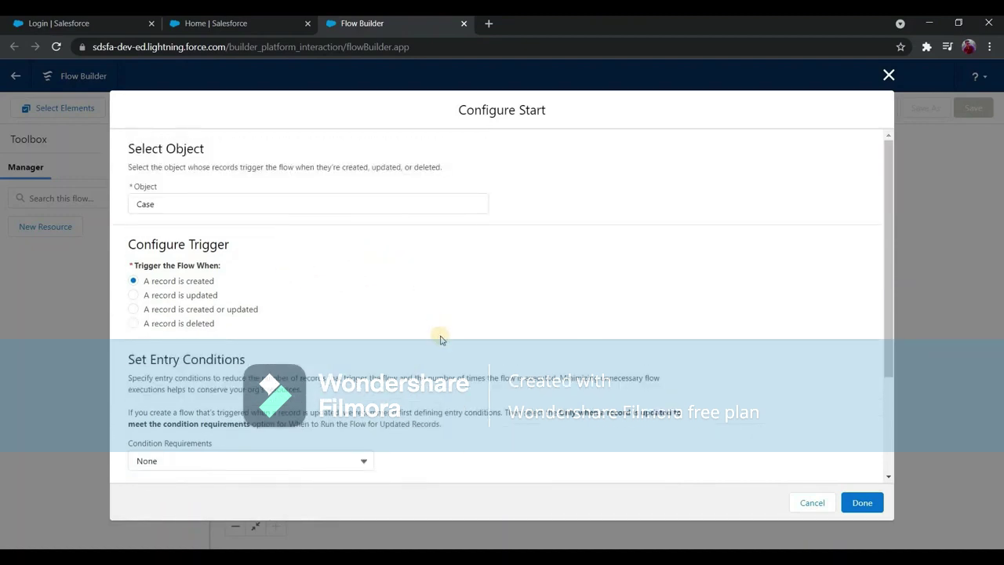
{"action": "scroll", "coordinate": [440, 338], "scroll_direction": "down", "scroll_amount": 2}
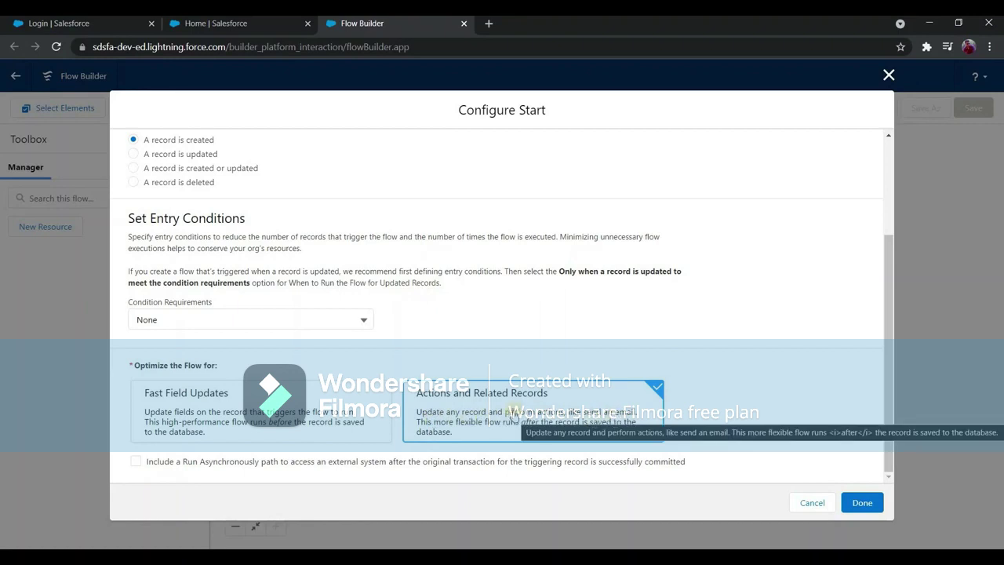
Confirm the Case start configuration and return to the Flow Builder canvas.
{"action": "left_click", "coordinate": [865, 506]}
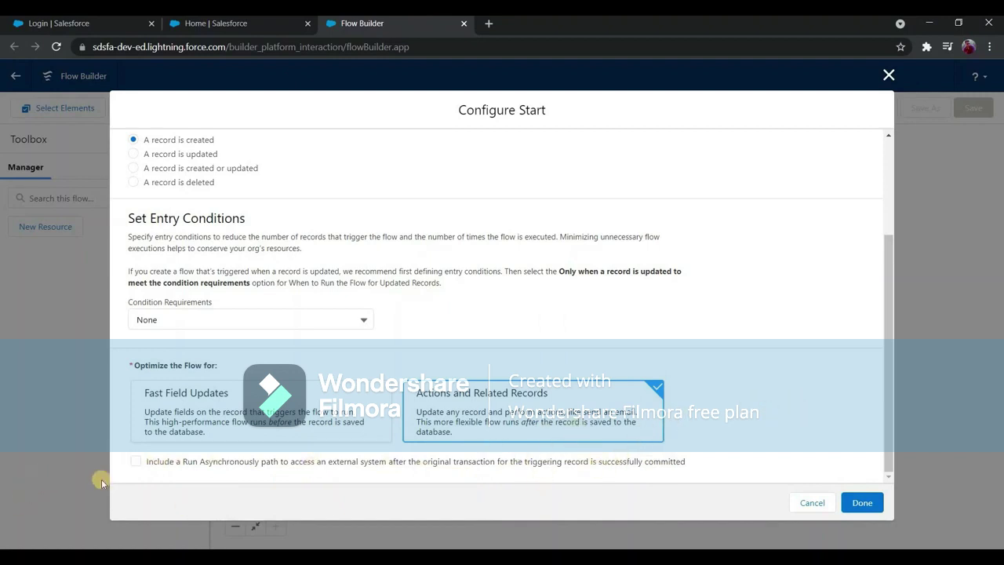
{"action": "left_click", "coordinate": [861, 503]}
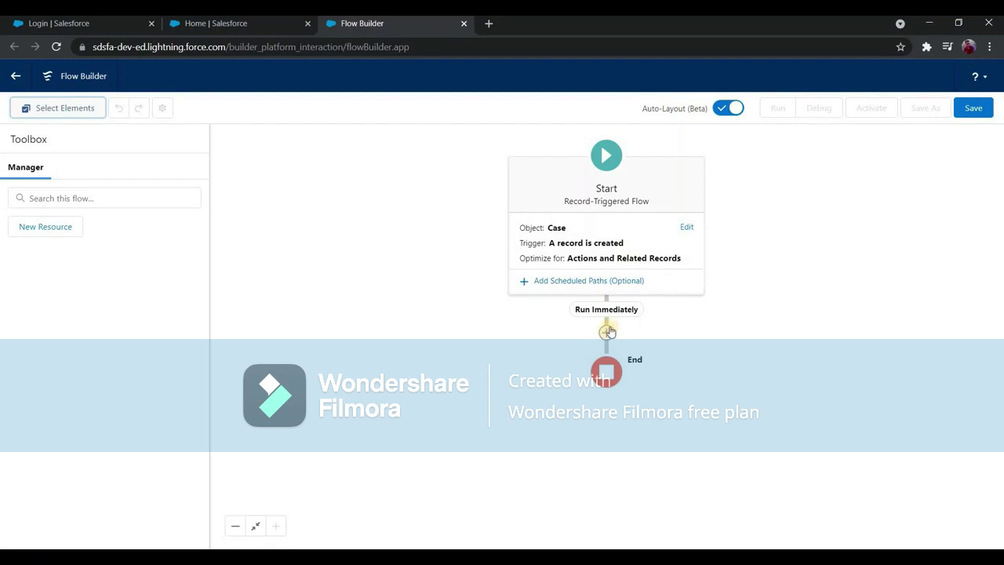
Add an Action element on the Run Immediately path after the Start.
{"action": "left_click", "coordinate": [607, 333]}
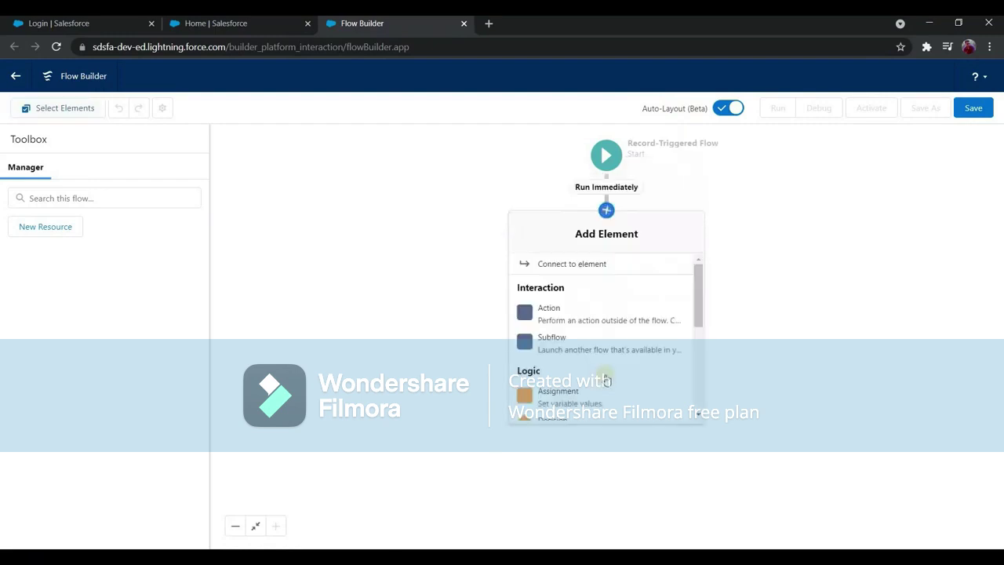
{"action": "scroll", "coordinate": [609, 387], "scroll_direction": "down", "scroll_amount": 2}
{"action": "scroll", "coordinate": [608, 386], "scroll_direction": "down", "scroll_amount": 2}
{"action": "scroll", "coordinate": [612, 392], "scroll_direction": "up", "scroll_amount": 4}
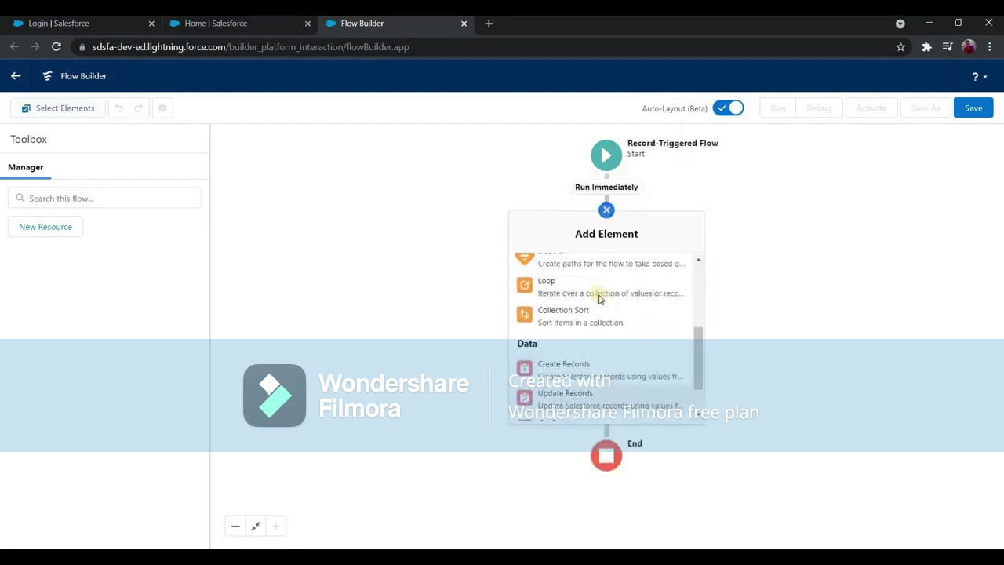
{"action": "scroll", "coordinate": [616, 404], "scroll_direction": "down", "scroll_amount": 3}
{"action": "scroll", "coordinate": [581, 353], "scroll_direction": "up", "scroll_amount": 3}
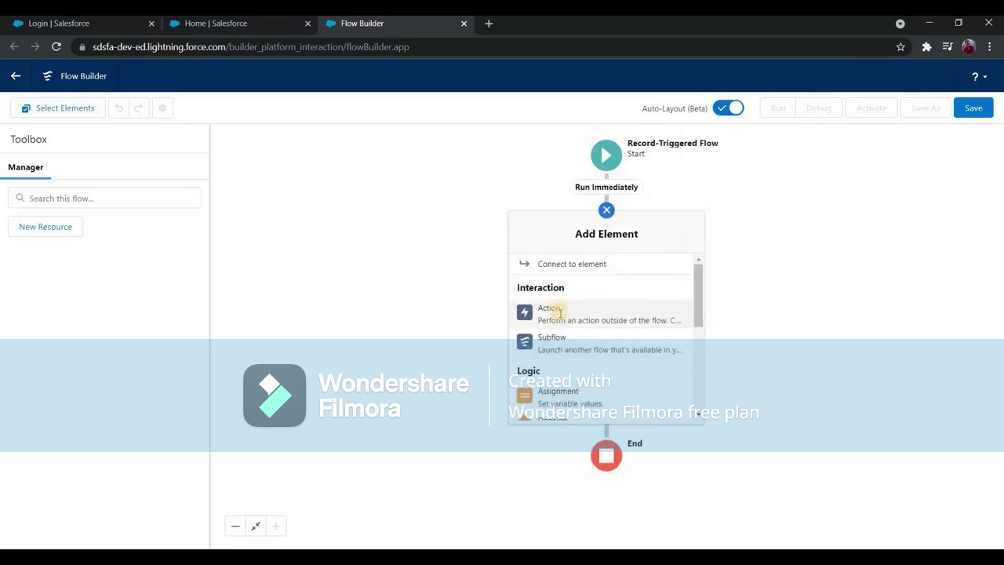
{"action": "left_click", "coordinate": [560, 313]}
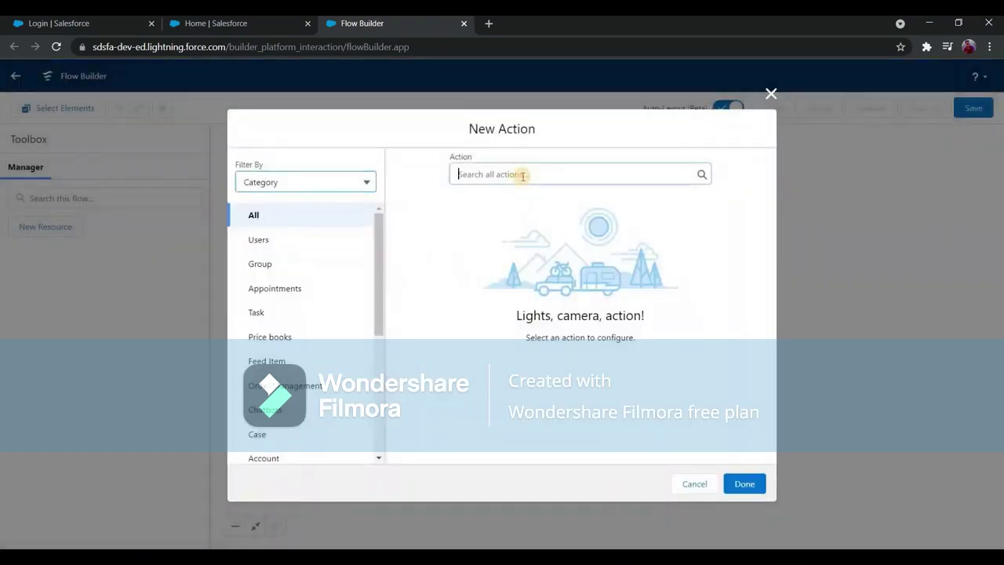
Search the actions for 'send' and choose Send Email.
{"action": "left_click", "coordinate": [522, 174]}
{"action": "type", "text": "send"}
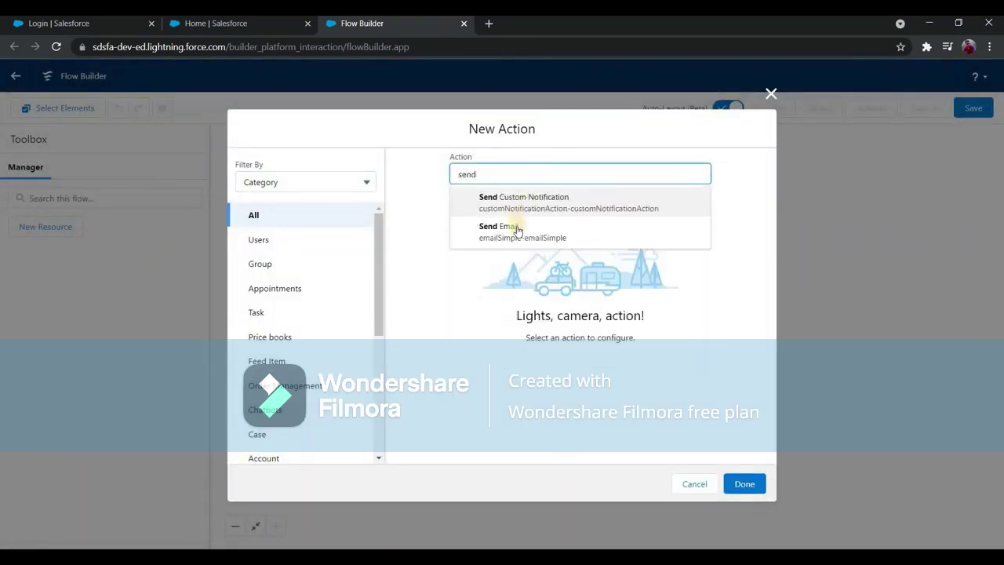
{"action": "left_click", "coordinate": [516, 230]}
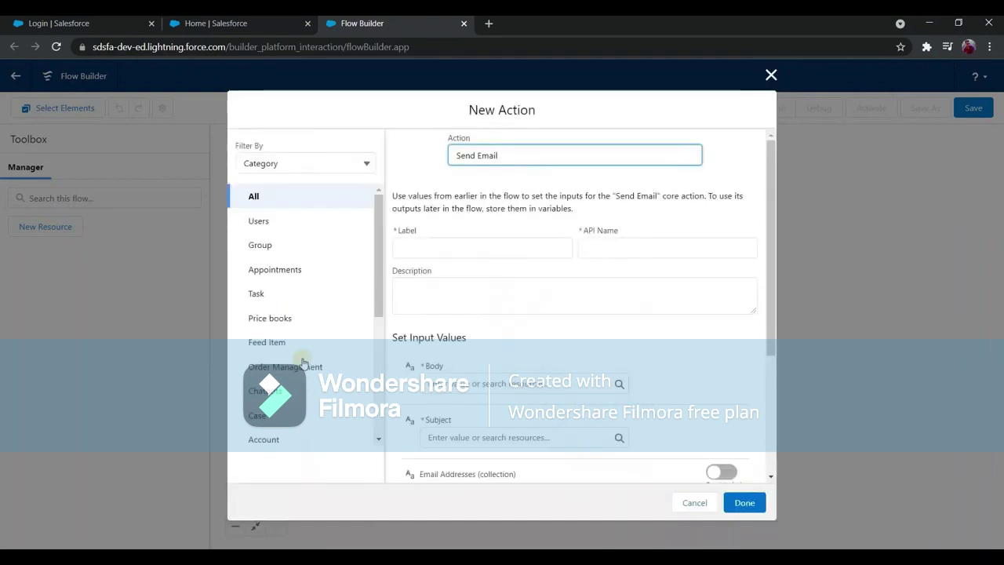
{"action": "scroll", "coordinate": [295, 365], "scroll_direction": "down", "scroll_amount": 3}
{"action": "left_click", "coordinate": [276, 334]}
{"action": "scroll", "coordinate": [291, 328], "scroll_direction": "up", "scroll_amount": 3}
{"action": "scroll", "coordinate": [317, 188], "scroll_direction": "down", "scroll_amount": 4}
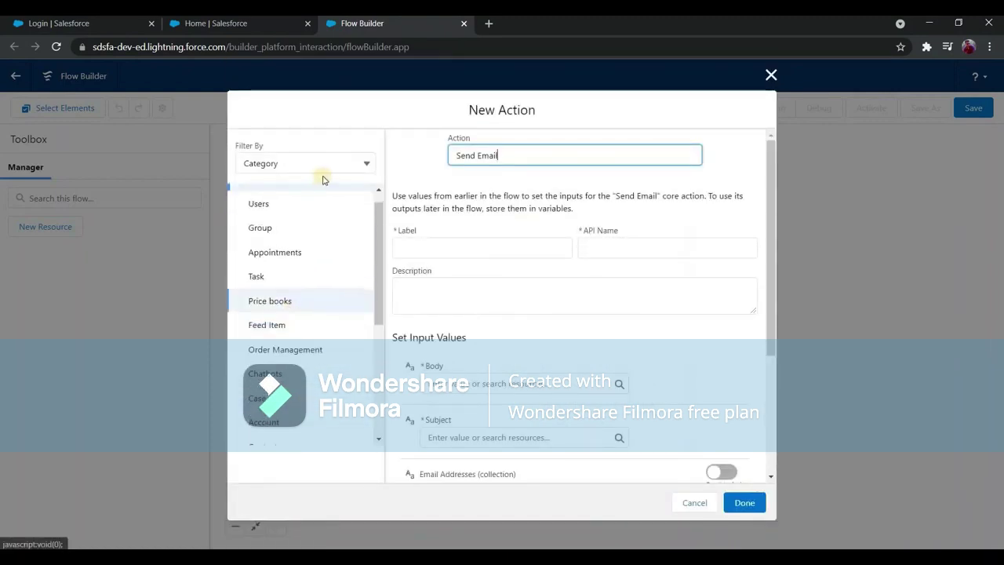
Filter the actions by type to show email alerts, then return to category filtering.
{"action": "left_click", "coordinate": [343, 163]}
{"action": "left_click", "coordinate": [332, 208]}
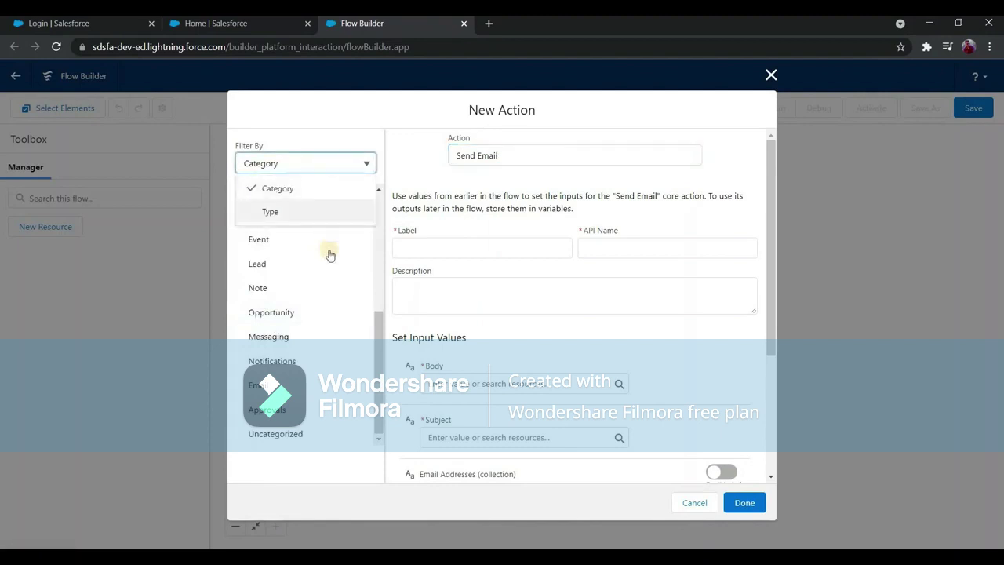
{"action": "left_click", "coordinate": [326, 268]}
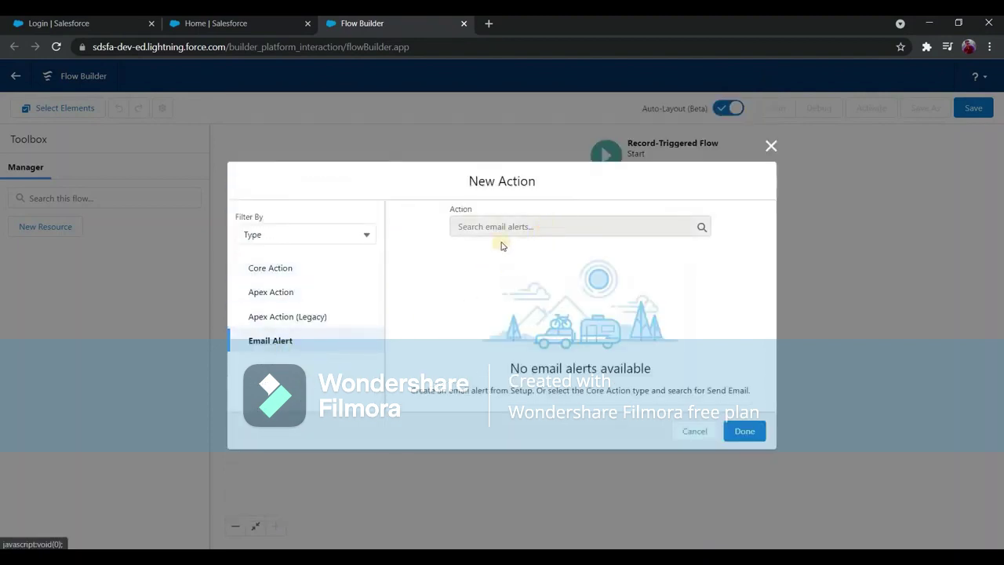
{"action": "left_click", "coordinate": [366, 239]}
{"action": "left_click", "coordinate": [345, 259]}
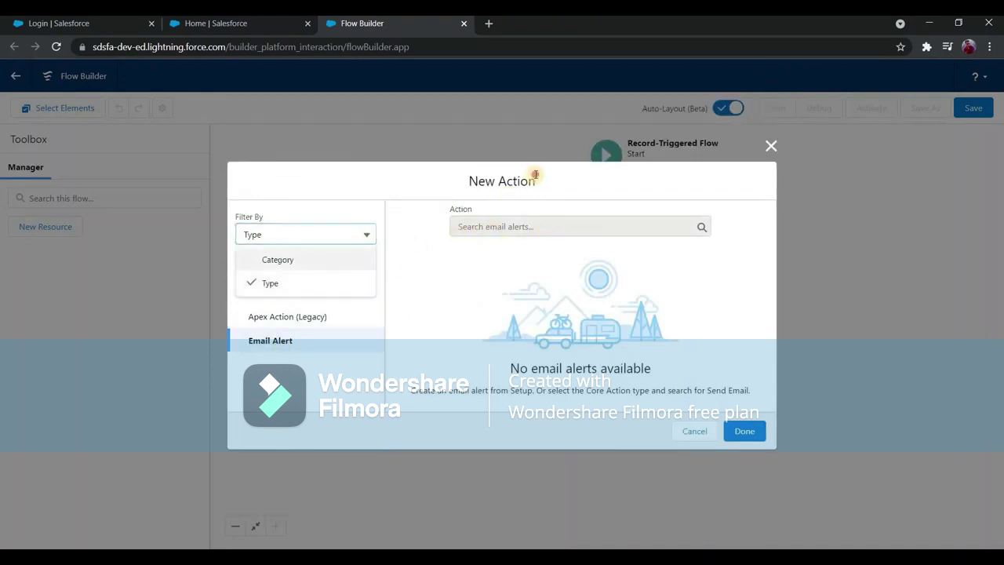
Search 'send' again and select the Send Email action.
{"action": "left_click", "coordinate": [536, 174]}
{"action": "type", "text": "send"}
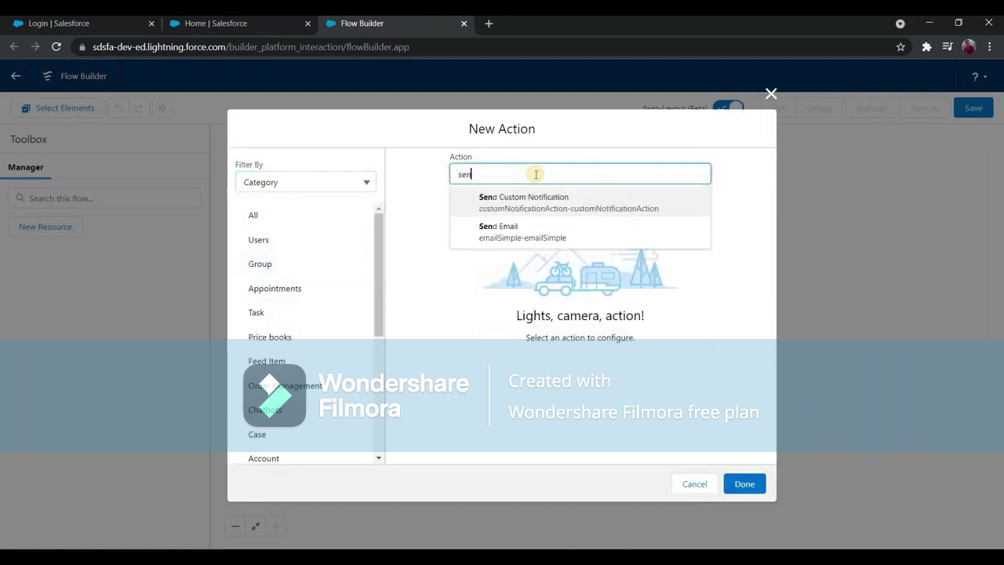
{"action": "left_click", "coordinate": [518, 235]}
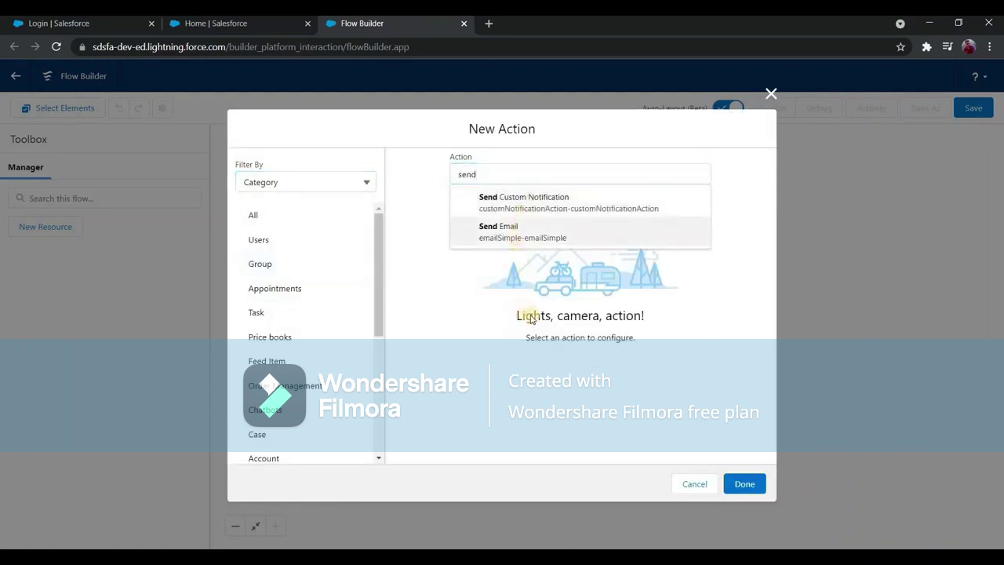
{"action": "scroll", "coordinate": [548, 336], "scroll_direction": "down", "scroll_amount": 1}
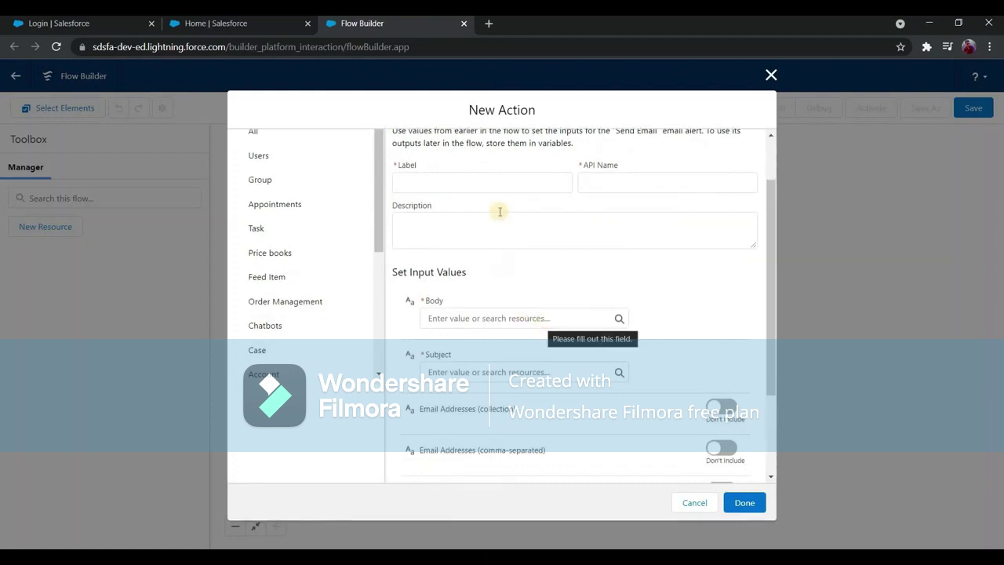
{"action": "scroll", "coordinate": [491, 235], "scroll_direction": "up", "scroll_amount": 1}
Label the action 'Send Email to Case Owner' and start a new resource for its Body.
{"action": "left_click", "coordinate": [488, 244]}
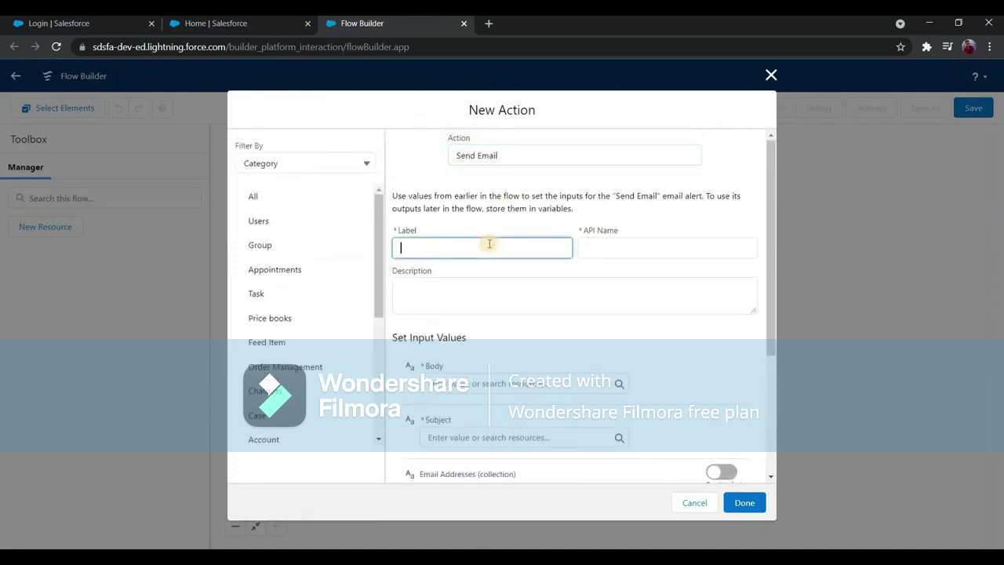
{"action": "type", "text": "Send Email to Case "}
{"action": "type", "text": "CO"}
{"action": "type", "text": "Owner"}
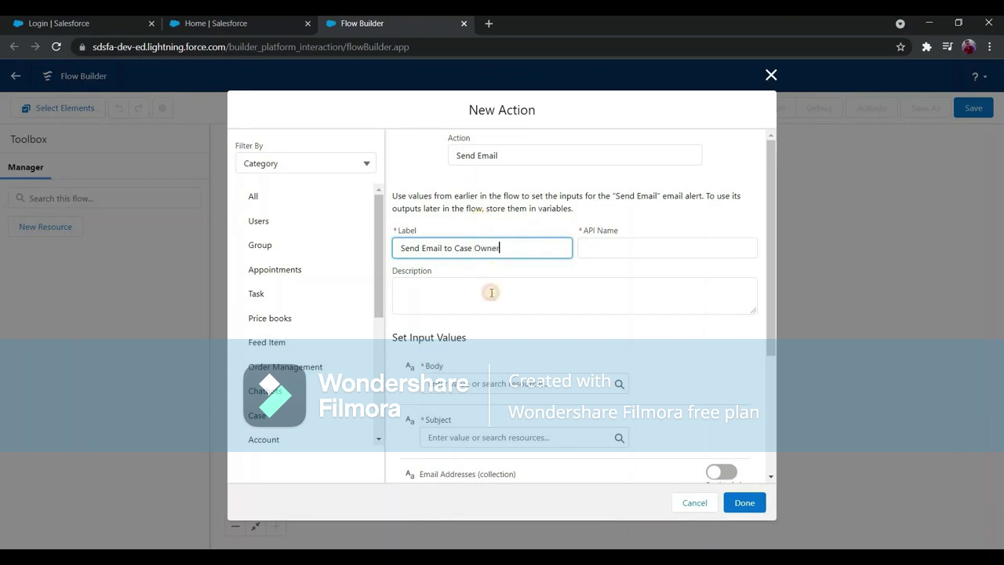
{"action": "left_click", "coordinate": [463, 287]}
{"action": "scroll", "coordinate": [478, 271], "scroll_direction": "down", "scroll_amount": 2}
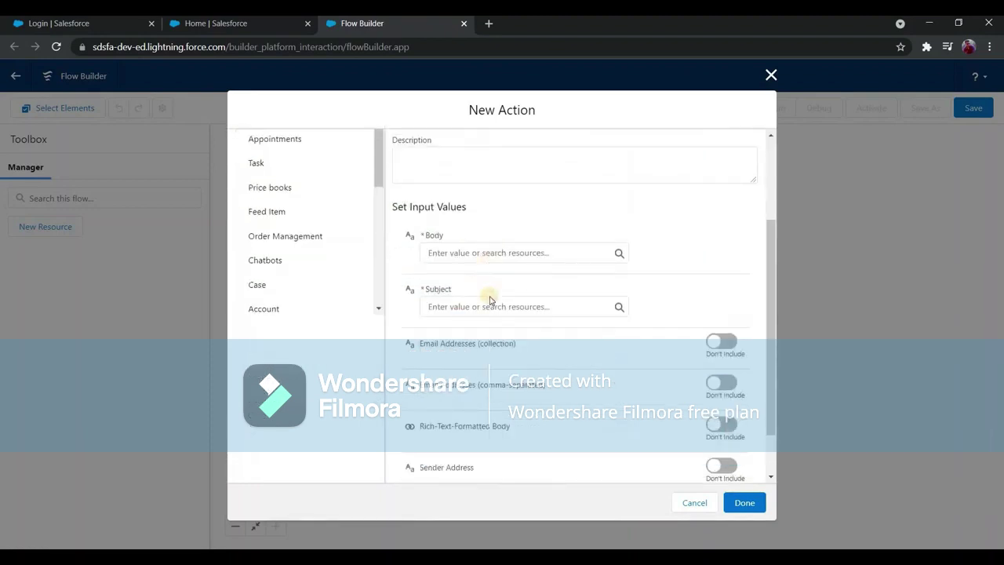
{"action": "scroll", "coordinate": [466, 320], "scroll_direction": "up", "scroll_amount": 1}
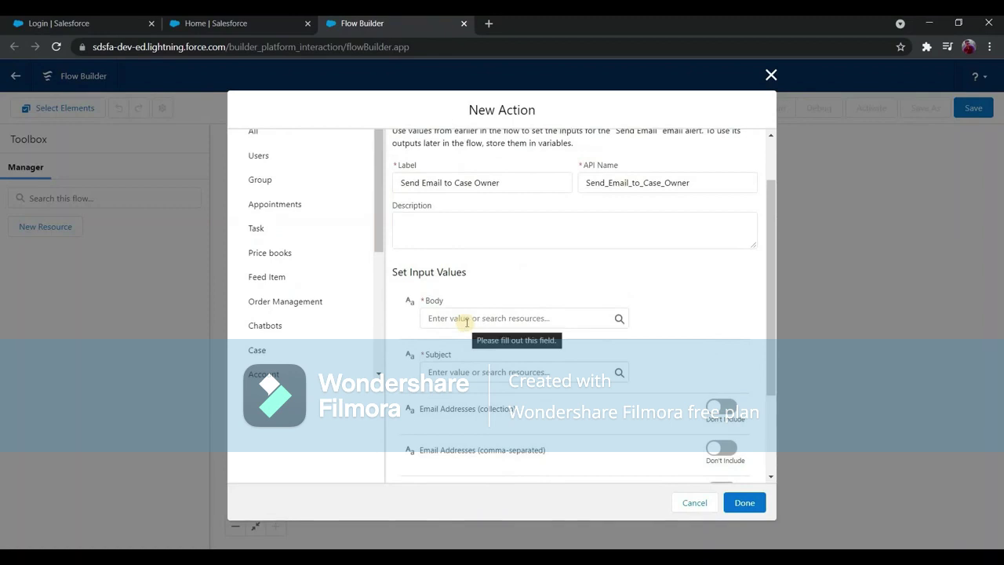
{"action": "left_click", "coordinate": [473, 322]}
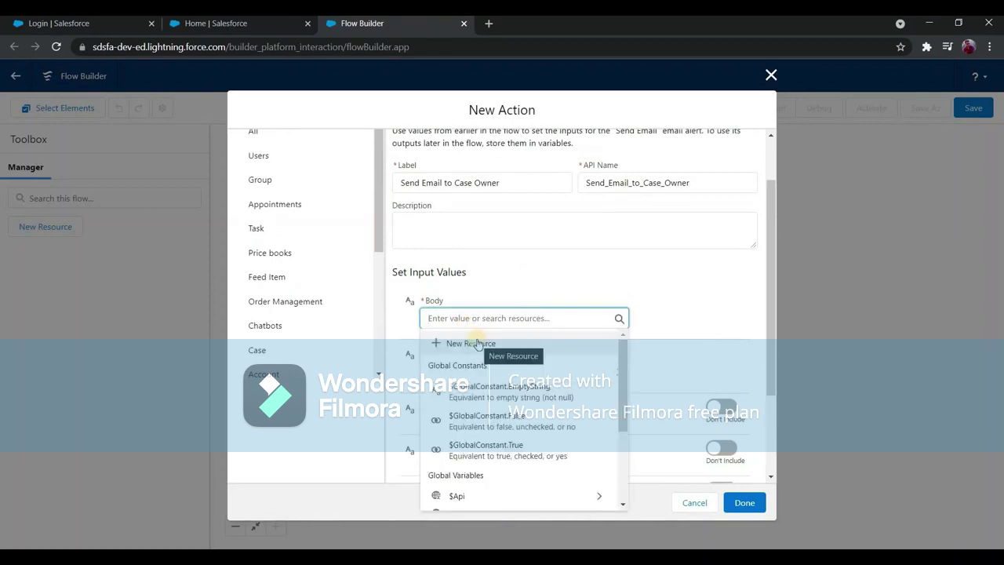
{"action": "left_click", "coordinate": [476, 343]}
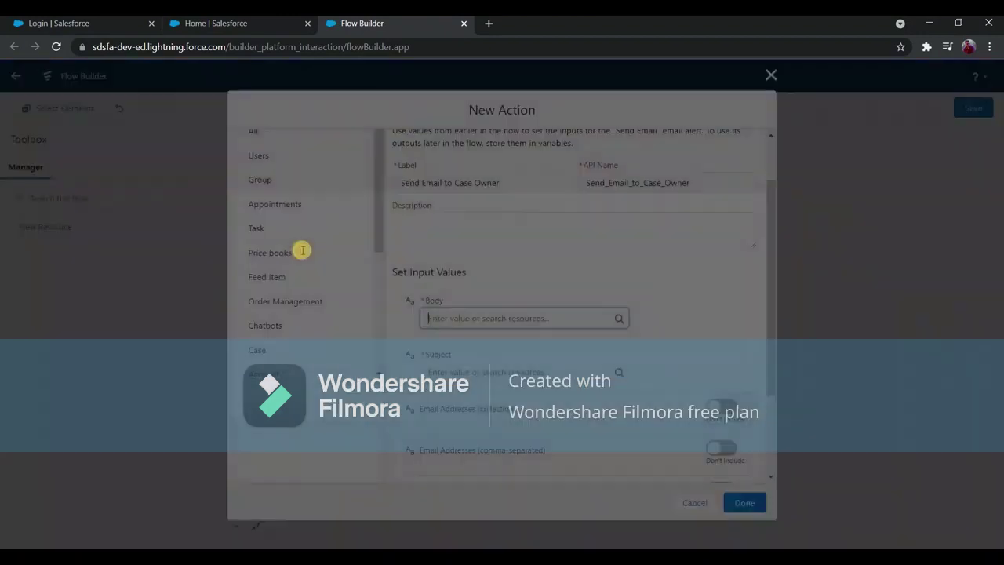
Create a Text Template resource named SampleCase.
{"action": "left_click", "coordinate": [291, 352]}
{"action": "left_click", "coordinate": [327, 239]}
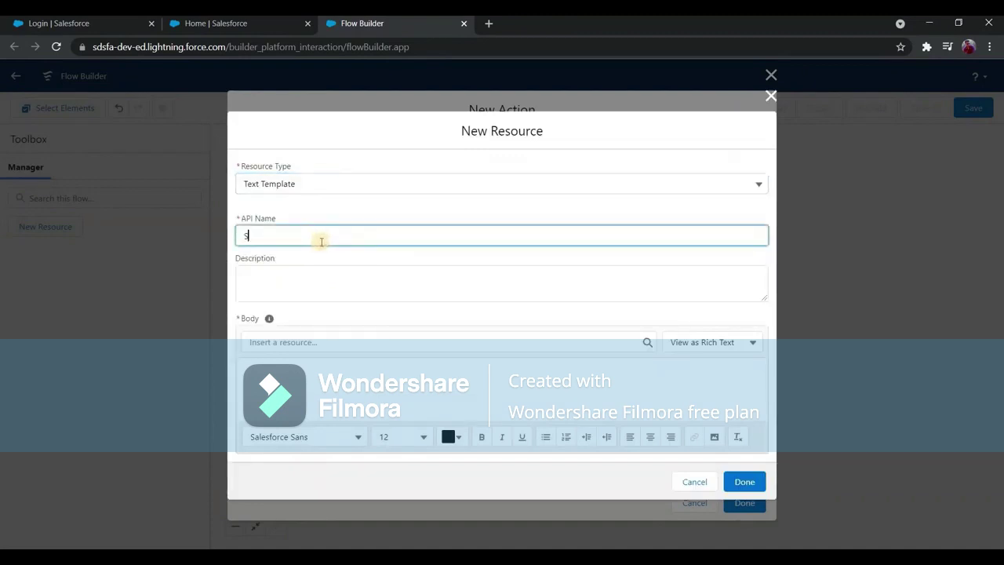
{"action": "type", "text": "SampleCase"}
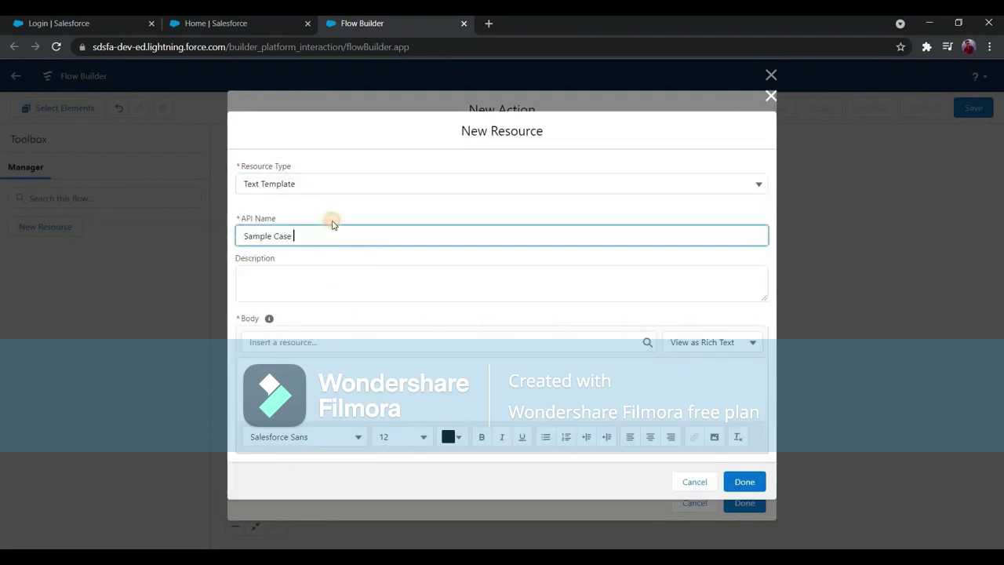
{"action": "left_click", "coordinate": [353, 225]}
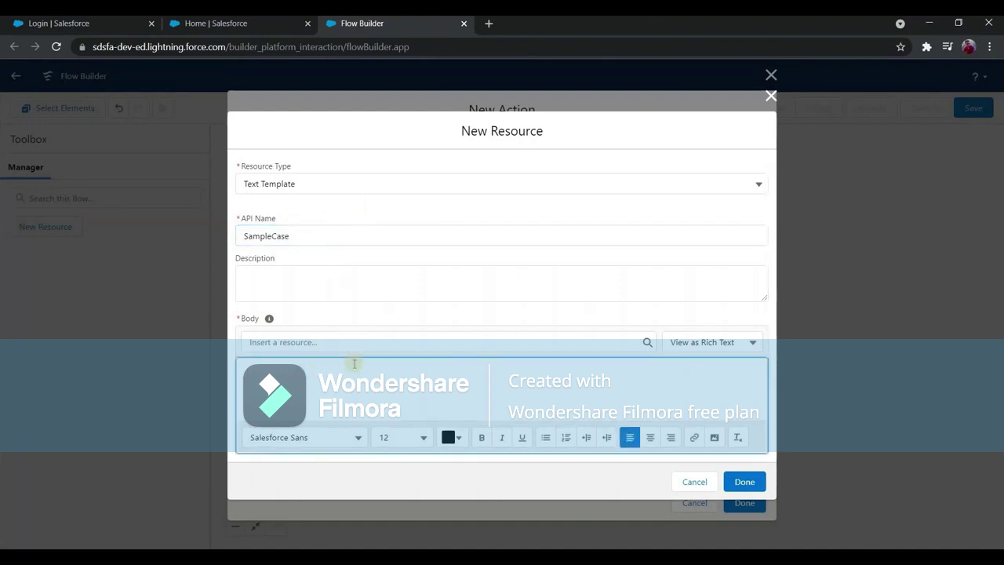
Write the greeting and a 'Case Num' line with the {!$Record.CaseNumber} merge field.
{"action": "type", "text": "i"}
{"action": "type", "text": "n cr"}
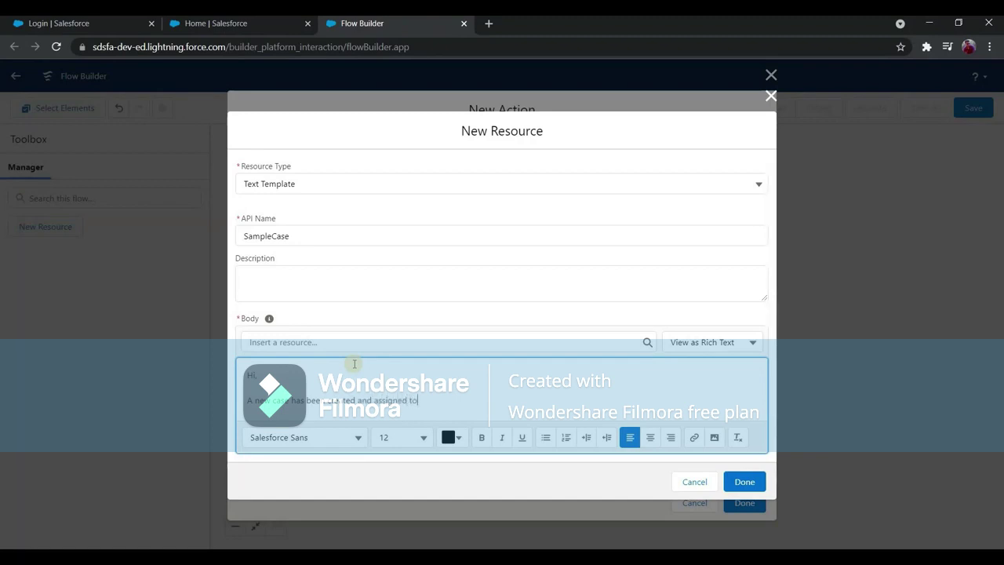
{"action": "type", "text": "."}
{"action": "key", "text": "Return"}
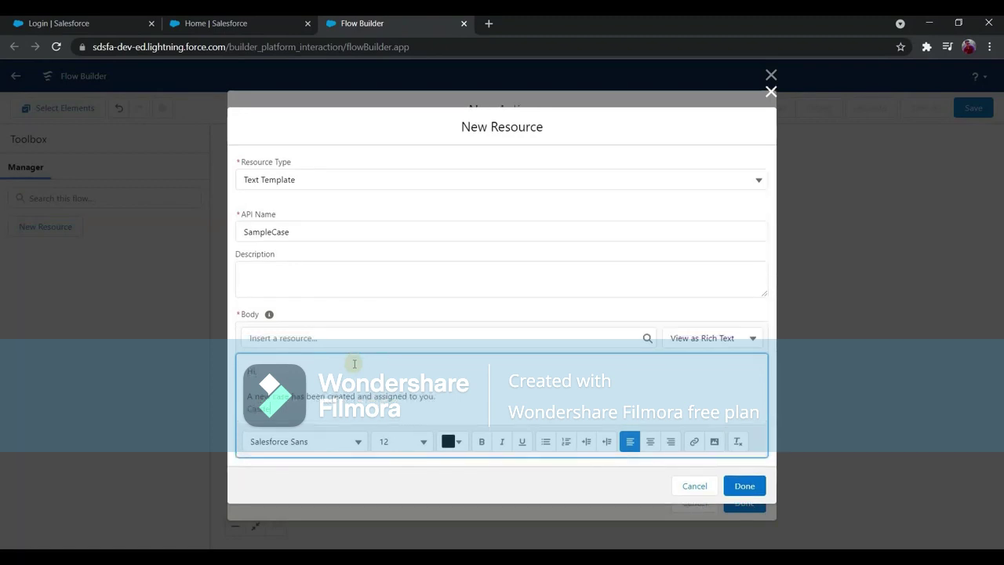
{"action": "type", "text": "Case Number:"}
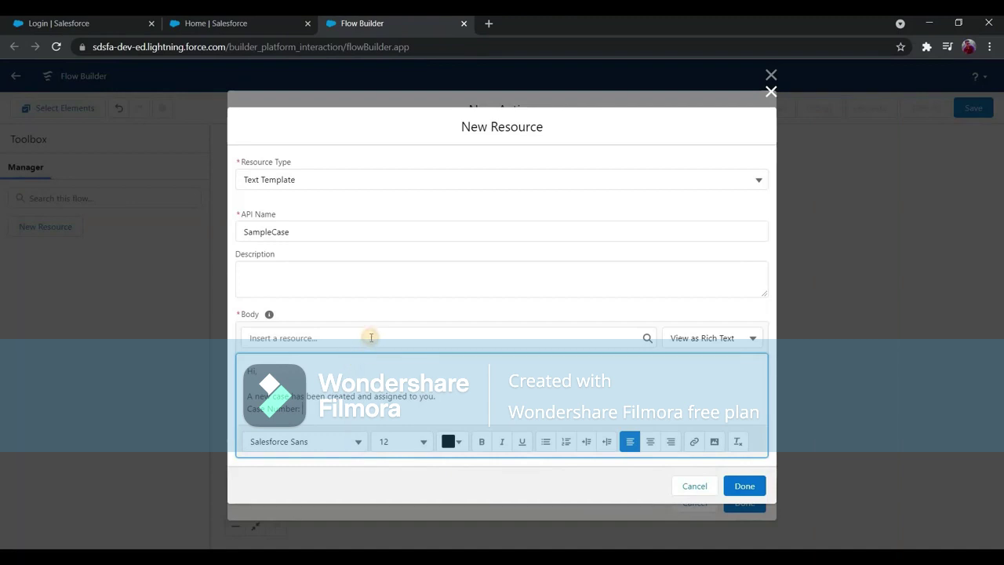
{"action": "left_click", "coordinate": [371, 337]}
{"action": "type", "text": "rec"}
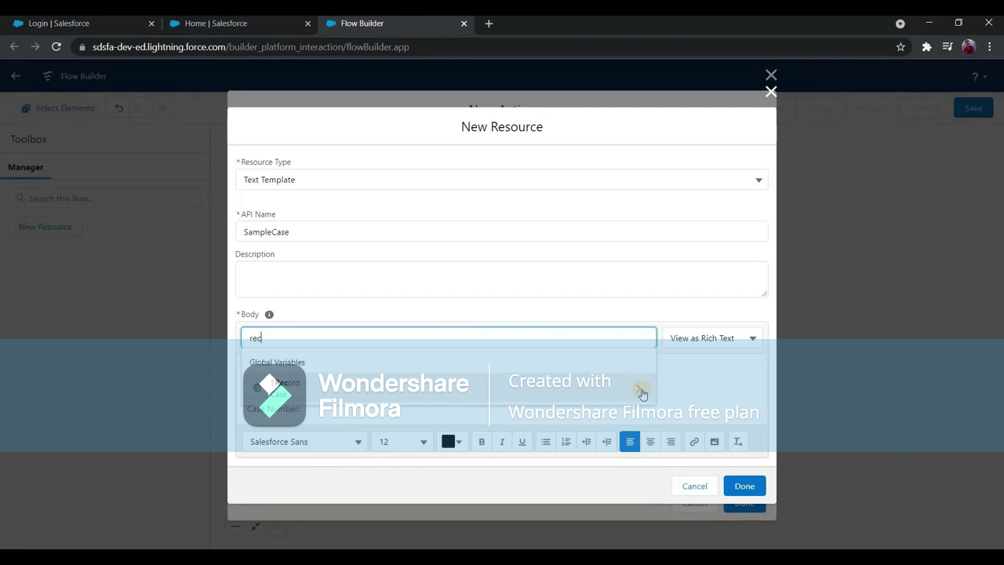
{"action": "key", "text": "BackSpace"}
{"action": "key", "text": "BackSpace"}
{"action": "key", "text": "BackSpace"}
{"action": "type", "text": "ca"}
{"action": "left_click", "coordinate": [594, 385]}
{"action": "type", "text": "cas"}
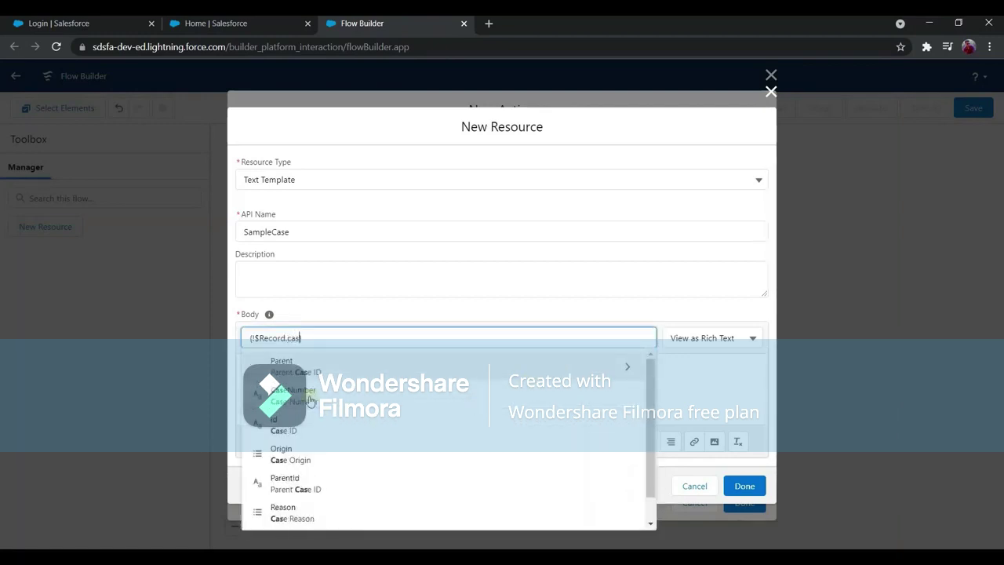
{"action": "left_click", "coordinate": [310, 400]}
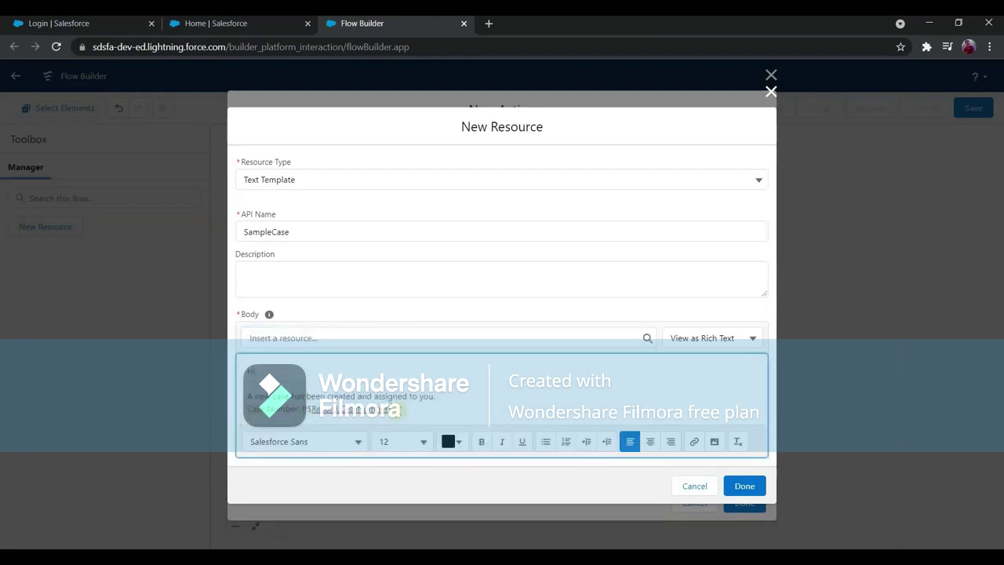
Add the resolve line and the note 'However complete it by EOD Today'.
{"action": "key", "text": "Return"}
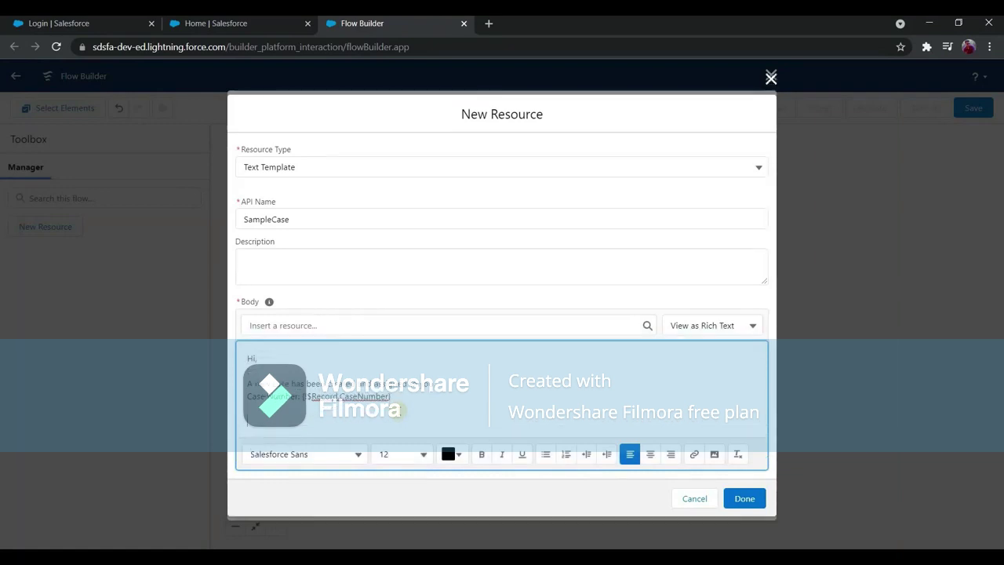
{"action": "type", "text": "Take app"}
{"action": "key", "text": "BackSpace"}
{"action": "key", "text": "BackSpace"}
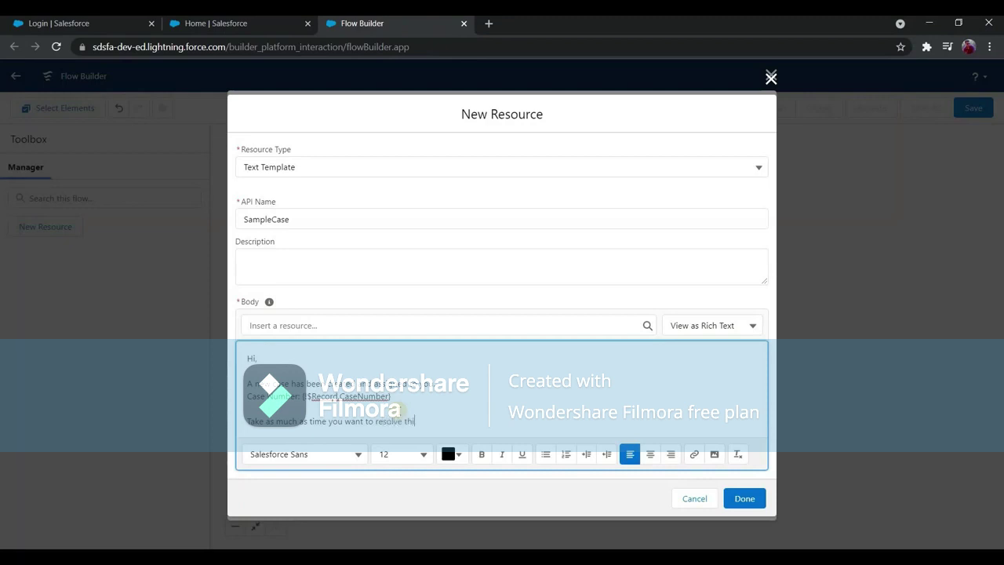
{"action": "key", "text": "Return"}
{"action": "type", "text": "However complete it by EOD Today/ ."}
Add the PS about the short deadline and sign off 'Regards, Salesforce.'.
{"action": "key", "text": "Return"}
{"action": "key", "text": "Return"}
{"action": "type", "text": "P"}
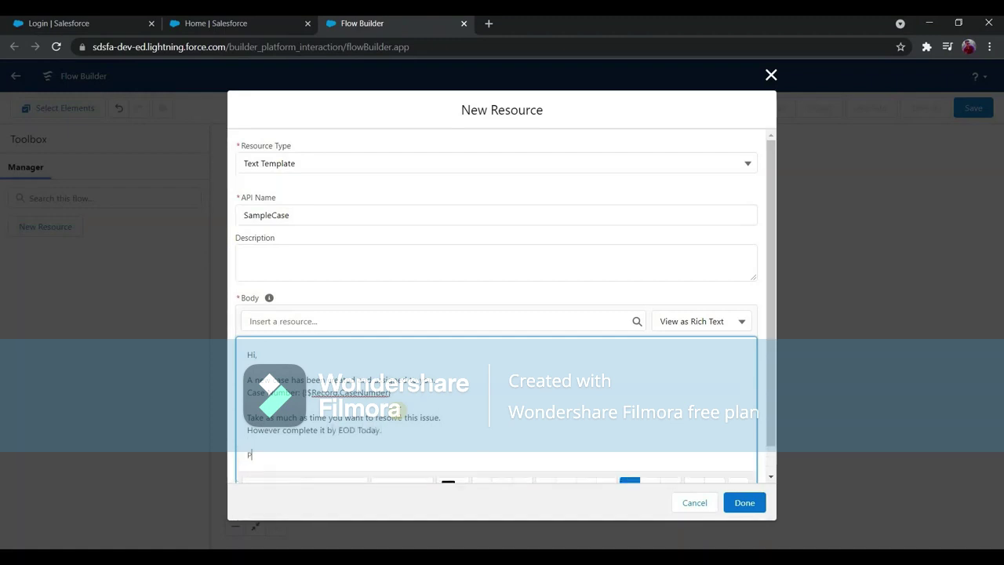
{"action": "type", "text": "S: We know that you have complete"}
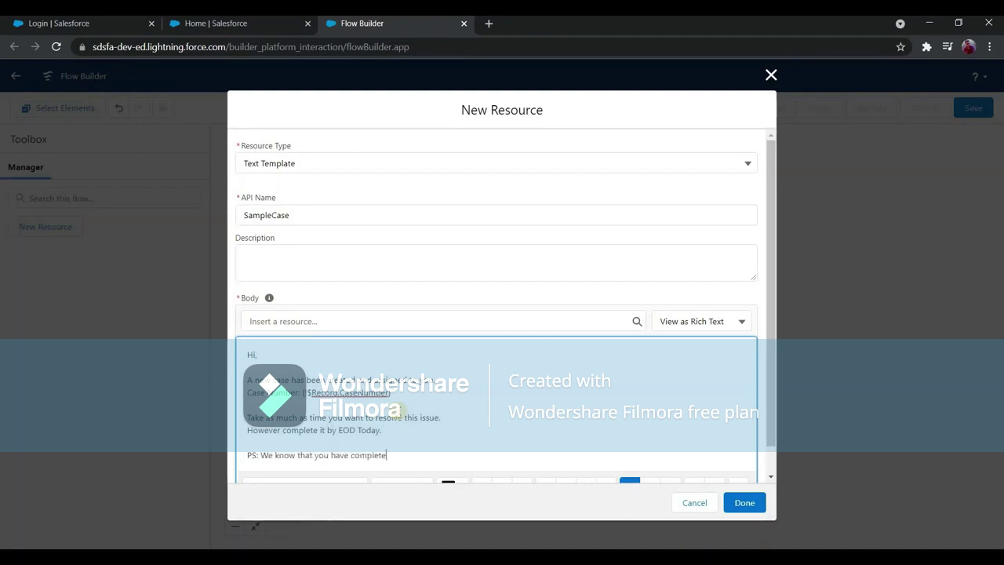
{"action": "type", "text": "d 5 seasons webseries "}
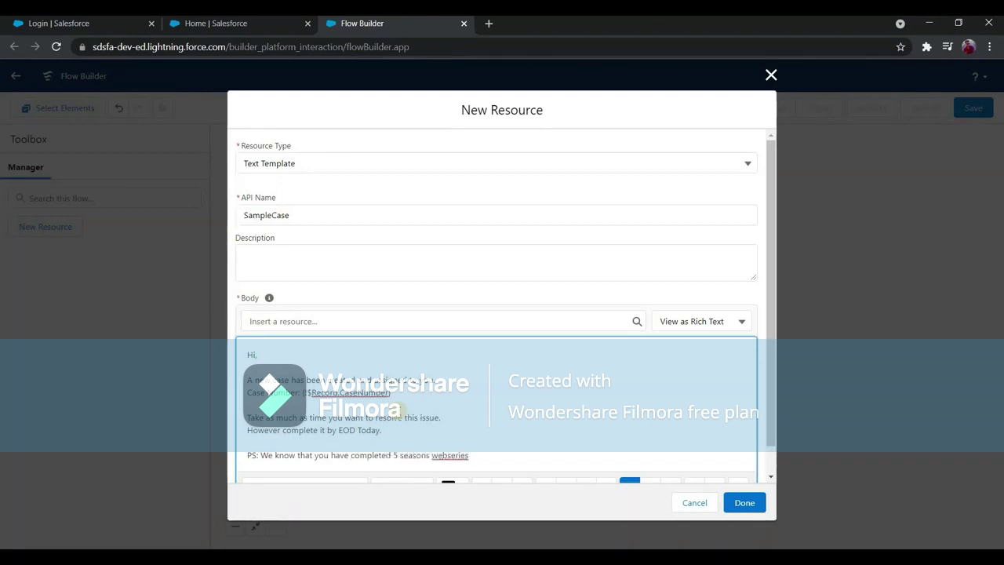
{"action": "type", "text": "in a single weeknd. SO"}
{"action": "key", "text": "BackSpace"}
{"action": "type", "text": "o please done"}
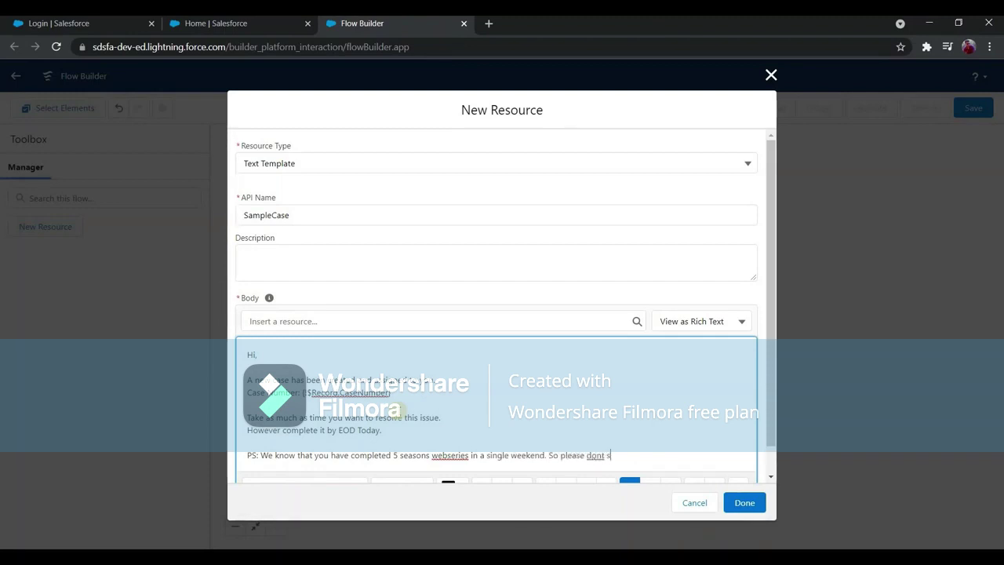
{"action": "type", "text": " complain that deadline is too short."}
{"action": "key", "text": "Return"}
{"action": "key", "text": "Return"}
{"action": "type", "text": "Reg"}
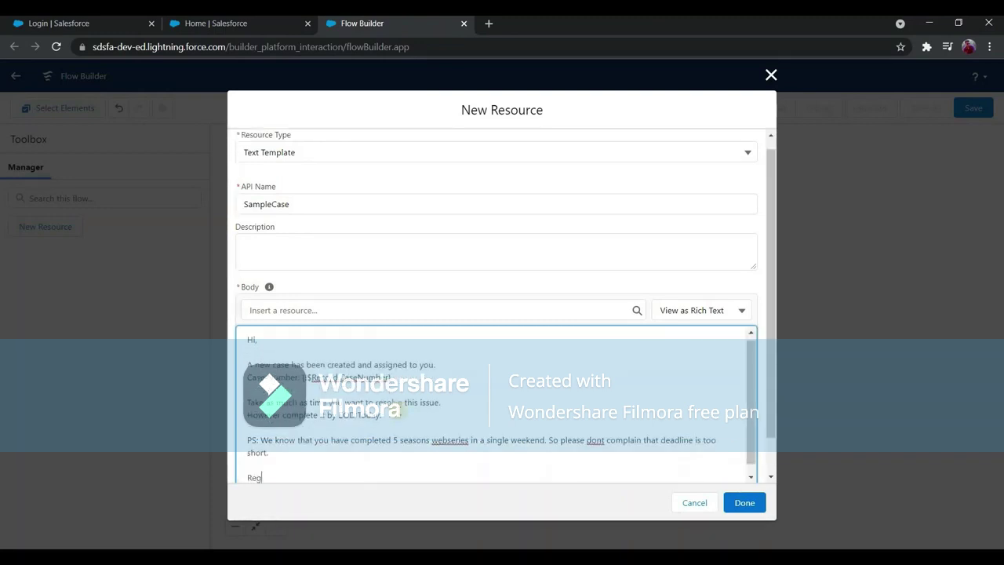
{"action": "type", "text": "ards,"}
{"action": "key", "text": "Return"}
{"action": "type", "text": "Sree"}
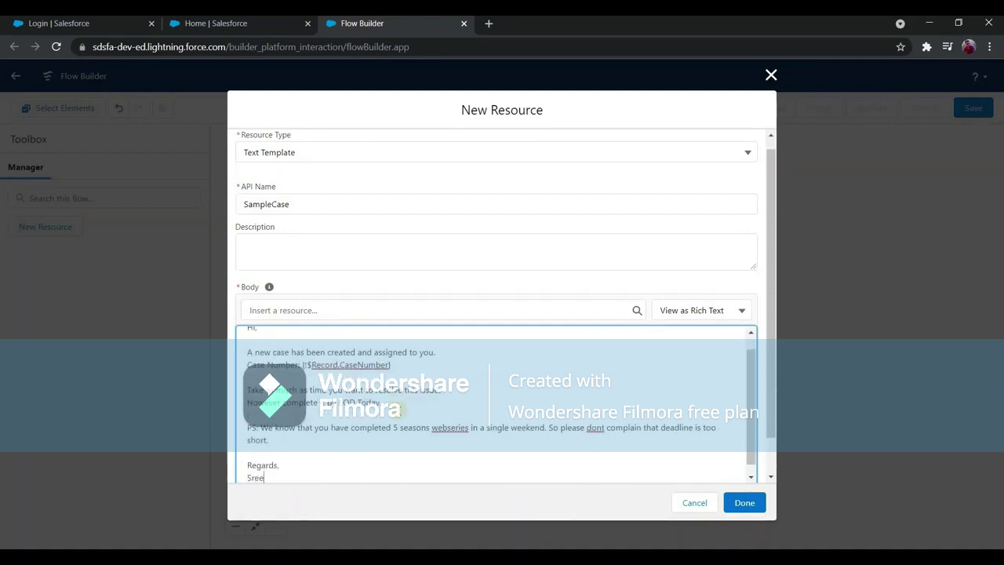
{"action": "type", "text": "lesforce."}
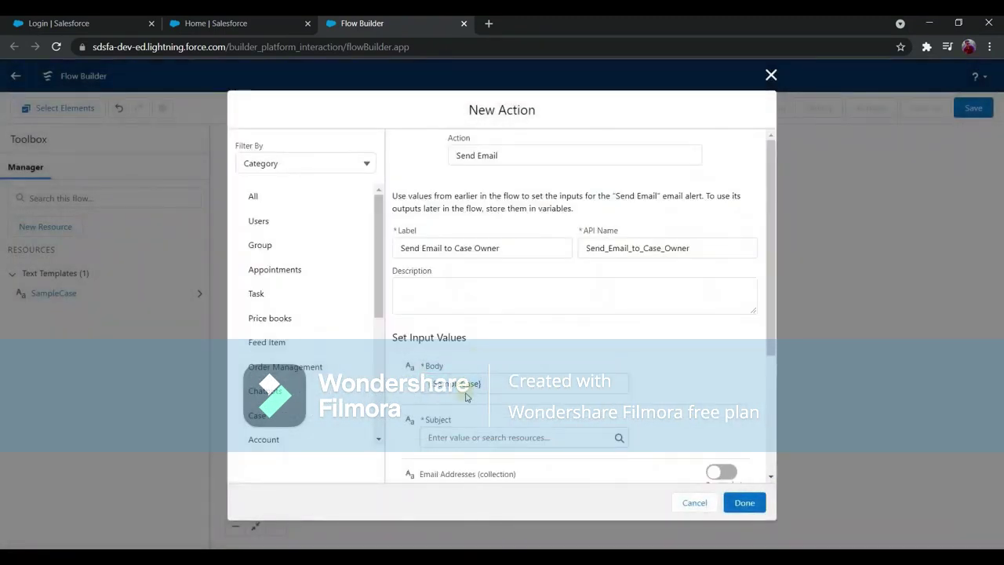
Keep {!SampleCase} as the body and set the subject to 'You have a new case'.
{"action": "scroll", "coordinate": [473, 377], "scroll_direction": "down", "scroll_amount": 1}
{"action": "left_click", "coordinate": [623, 375]}
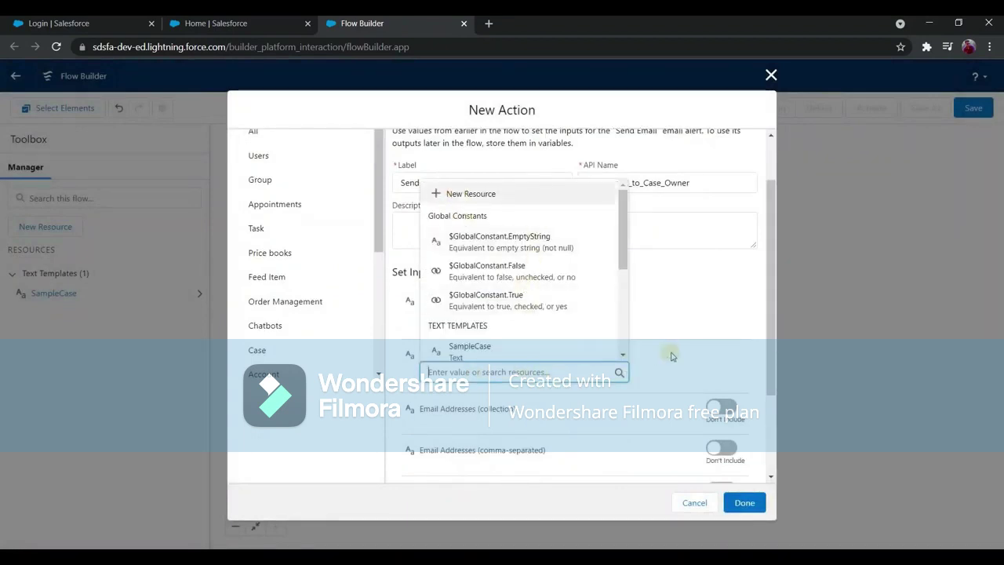
{"action": "key", "text": "Escape"}
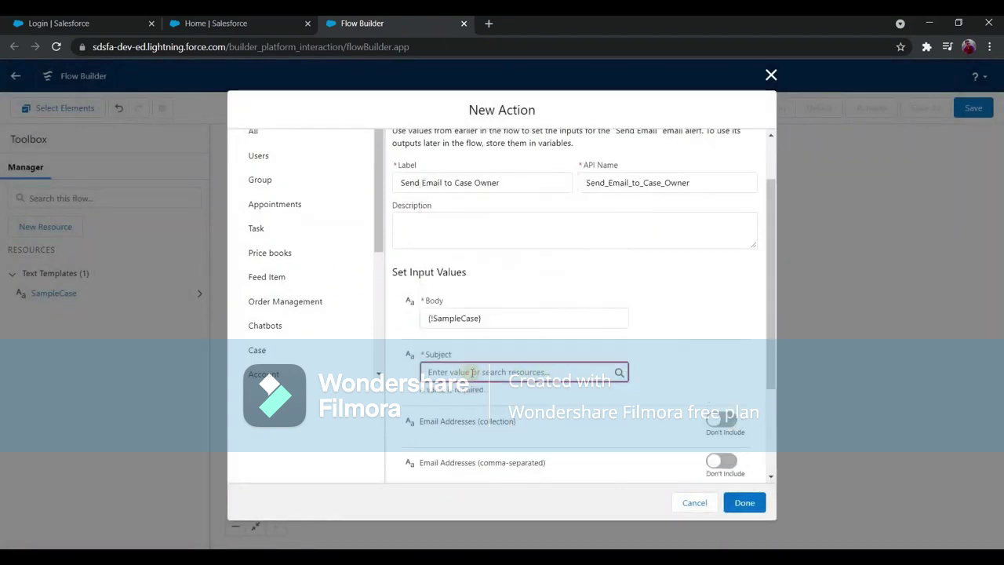
{"action": "left_click", "coordinate": [473, 372]}
{"action": "type", "text": "You have a new case"}
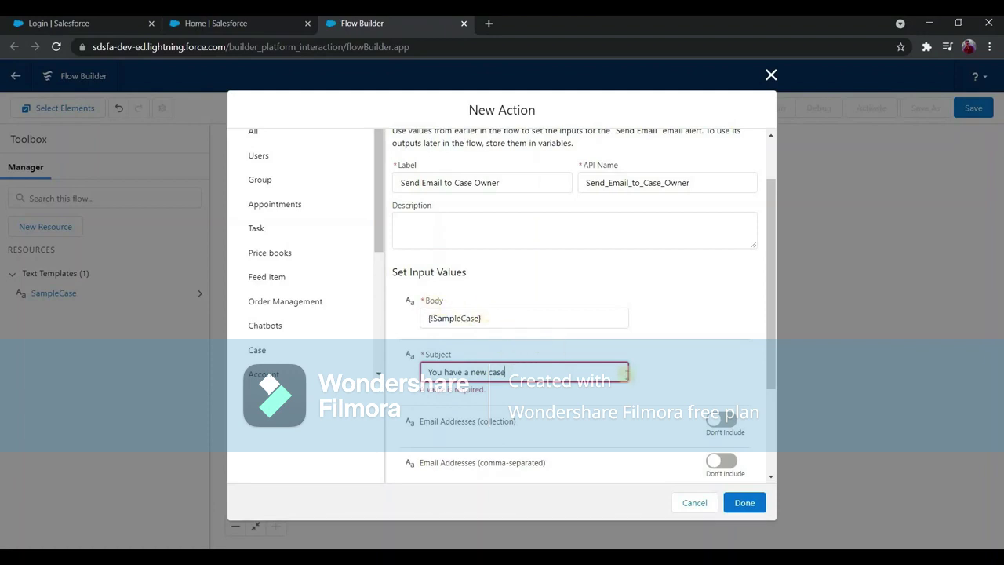
{"action": "left_click", "coordinate": [582, 401]}
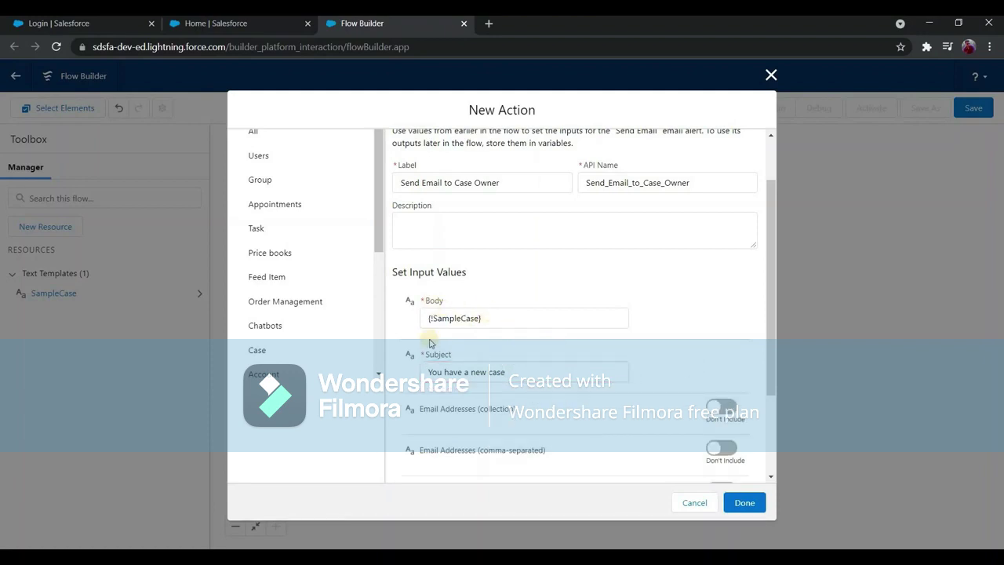
{"action": "scroll", "coordinate": [437, 349], "scroll_direction": "down", "scroll_amount": 2}
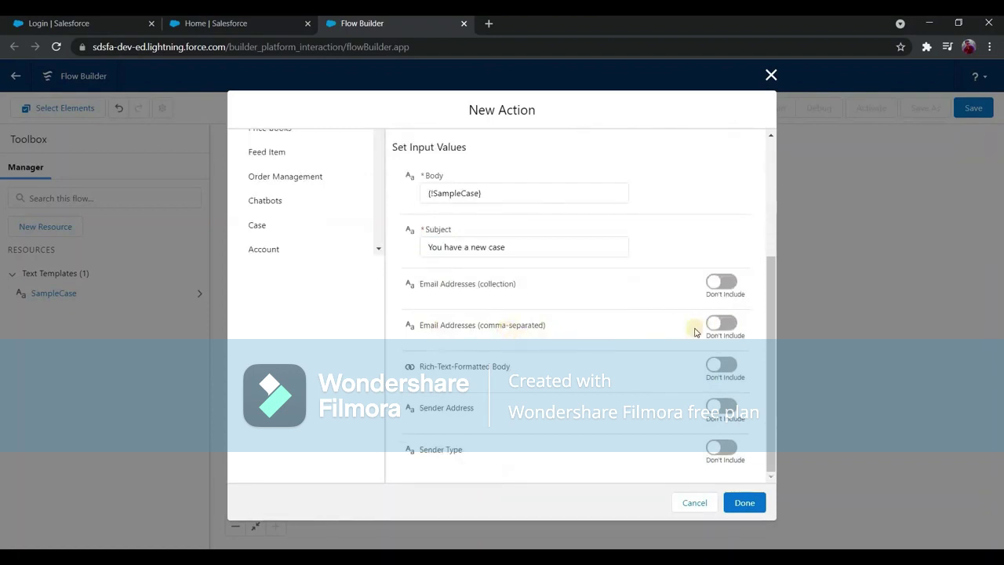
Include comma-separated Email Addresses and start the recipient from the triggering Case record.
{"action": "left_click", "coordinate": [729, 321]}
{"action": "left_click", "coordinate": [554, 342]}
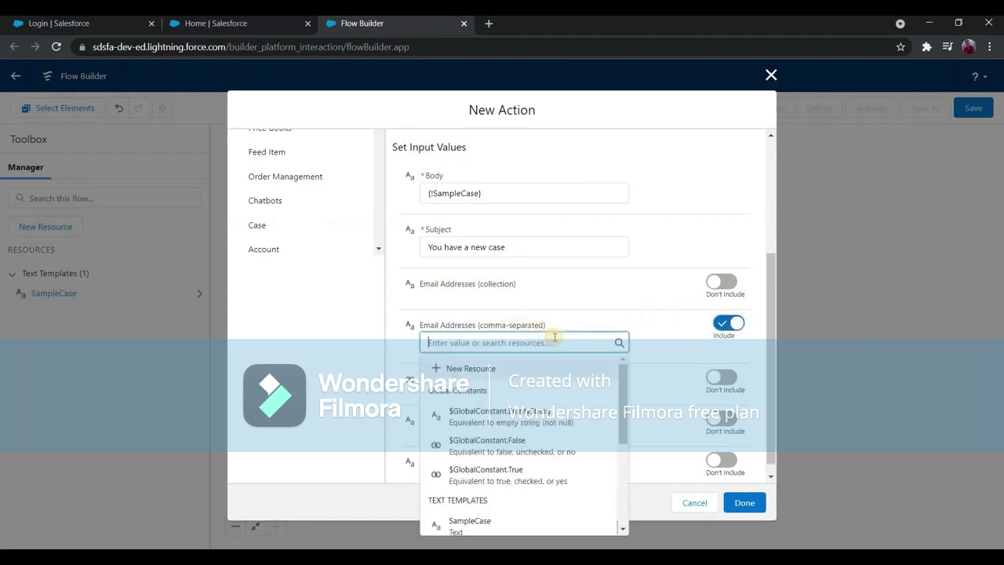
{"action": "type", "text": "record"}
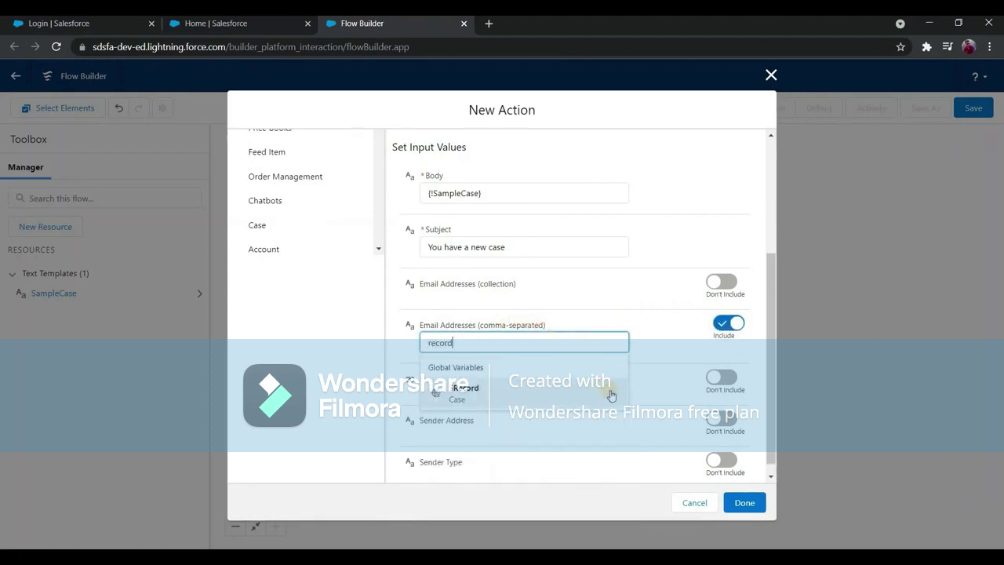
{"action": "left_click", "coordinate": [567, 416]}
Address the email to {!$Record.Owner:User.Email} and add the action to the flow.
{"action": "scroll", "coordinate": [571, 423], "scroll_direction": "down", "scroll_amount": 5}
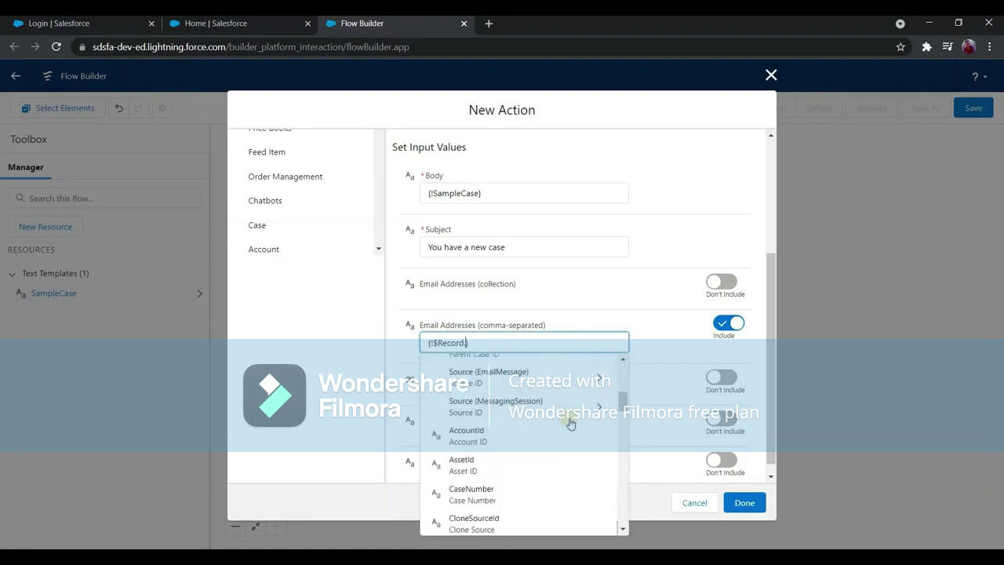
{"action": "type", "text": ".crea"}
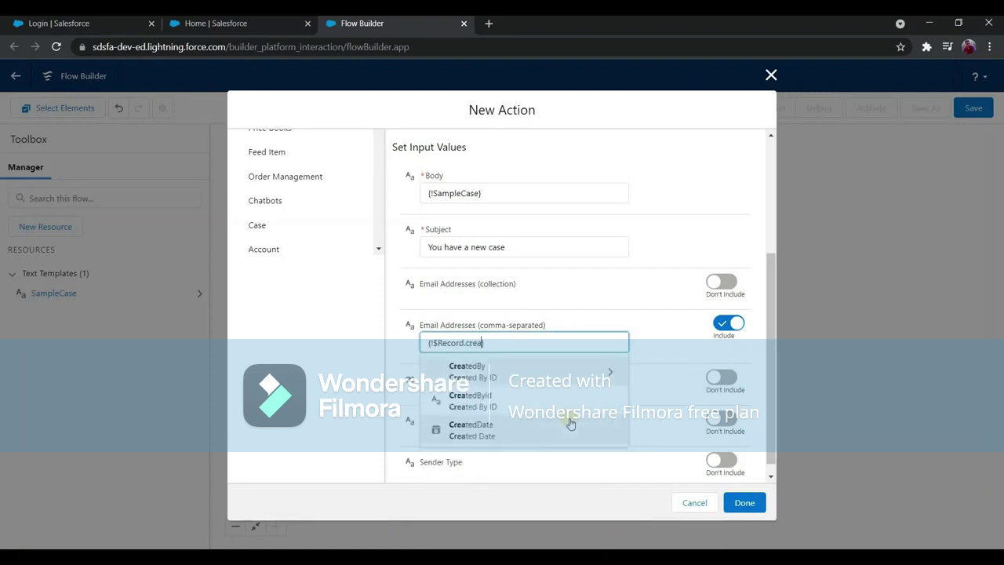
{"action": "key", "text": "BackSpace"}
{"action": "key", "text": "BackSpace"}
{"action": "key", "text": "BackSpace"}
{"action": "type", "text": "owner"}
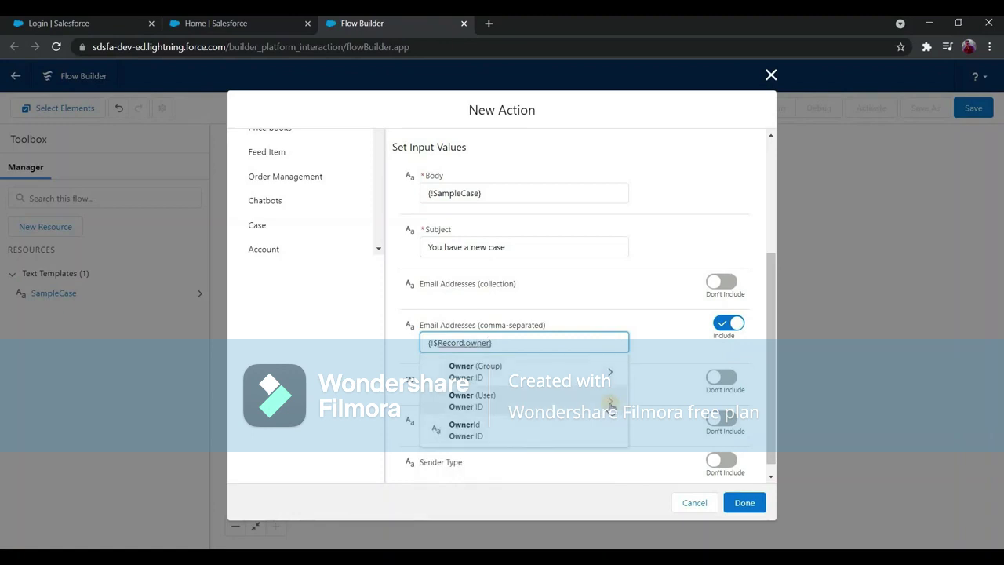
{"action": "left_click", "coordinate": [610, 402]}
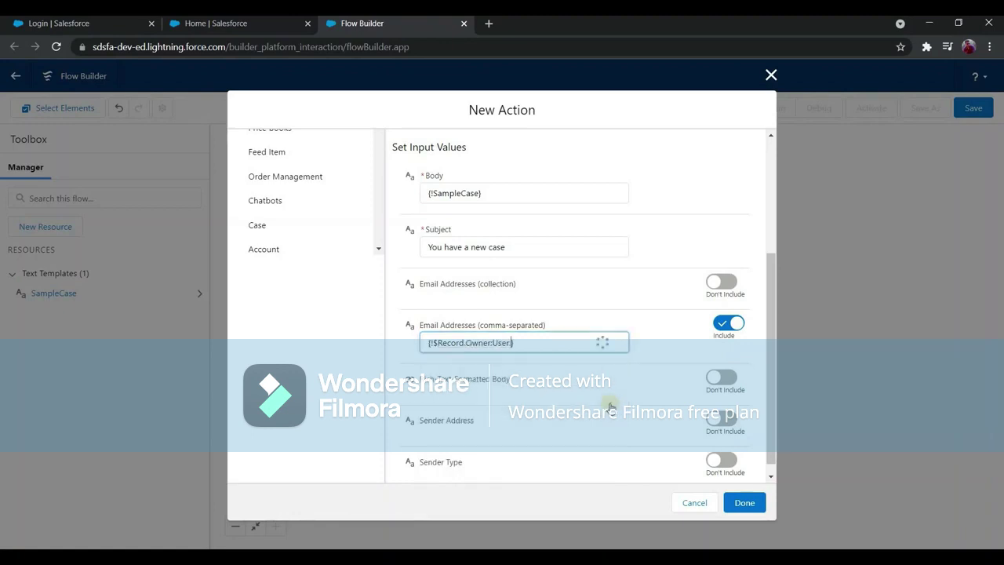
{"action": "type", "text": "email"}
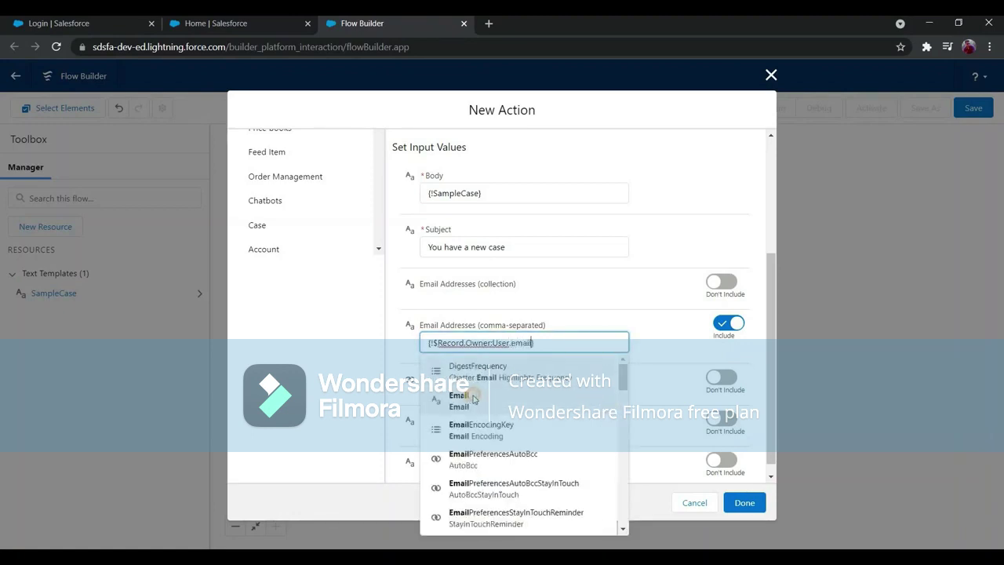
{"action": "left_click", "coordinate": [474, 361]}
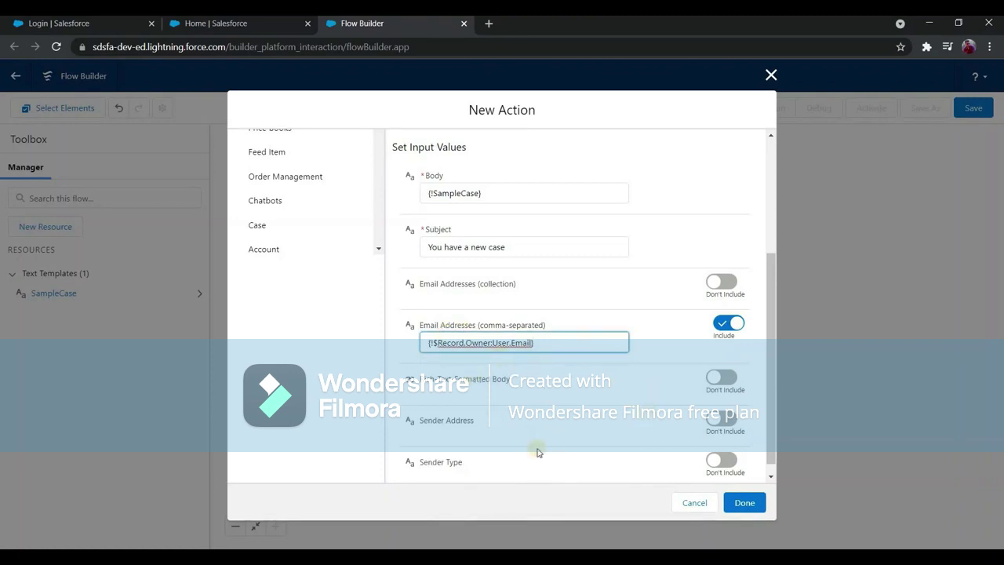
{"action": "scroll", "coordinate": [537, 458], "scroll_direction": "down", "scroll_amount": 1}
{"action": "left_click", "coordinate": [744, 502]}
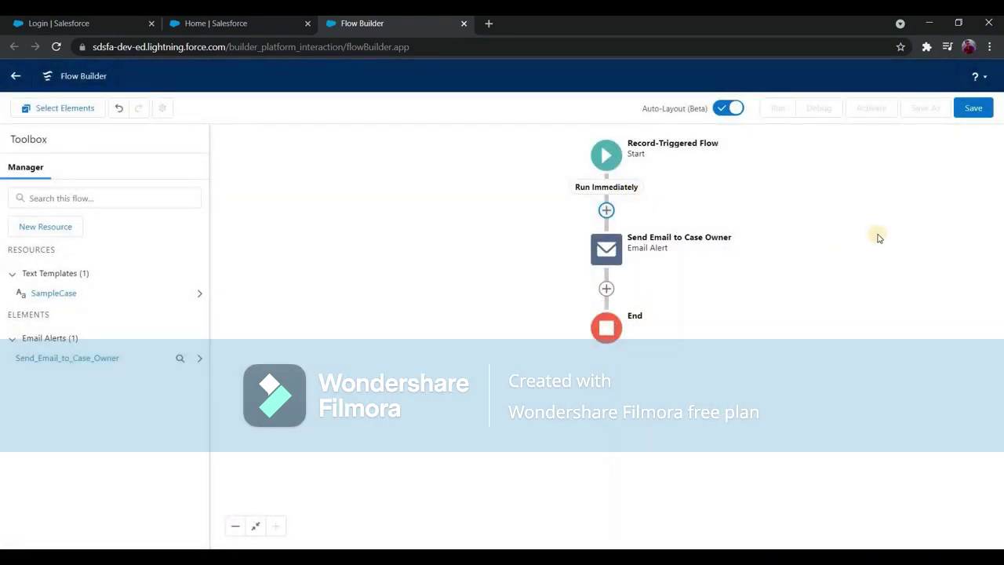
Save Version 1 as 'Flow 2: After Insert', described 'Send email to case owner', and activate it.
{"action": "left_click", "coordinate": [979, 114]}
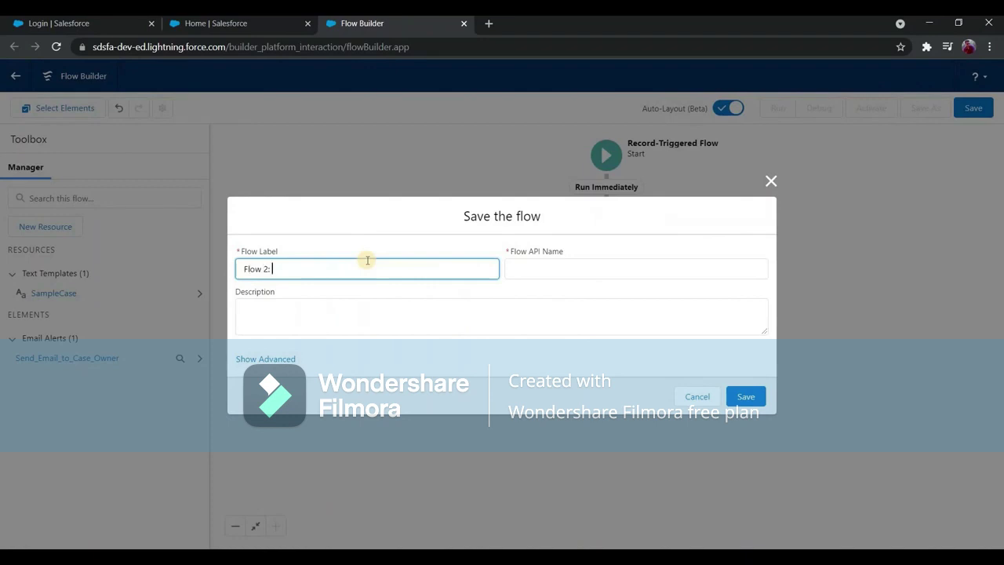
{"action": "type", "text": "Flow 2: After Insert Send email to case owner"}
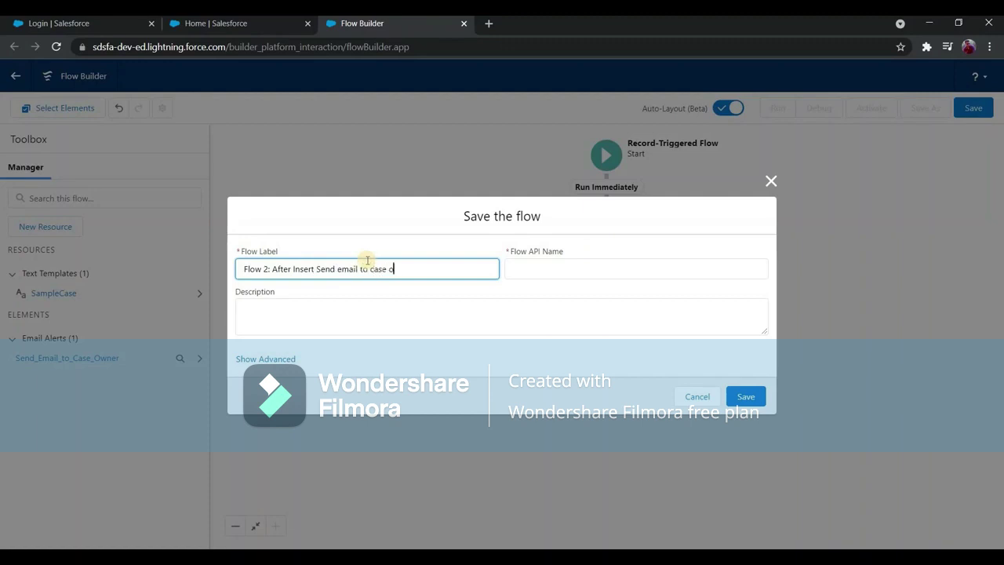
{"action": "left_click", "coordinate": [384, 316]}
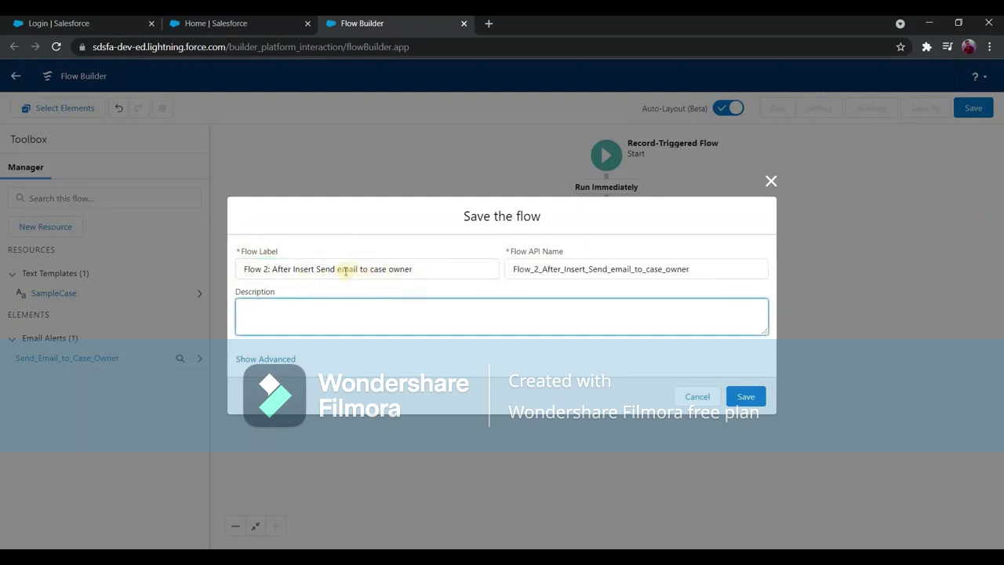
{"action": "left_click_drag", "start_coordinate": [314, 269], "coordinate": [476, 264]}
{"action": "key", "text": "ctrl+c"}
{"action": "key", "text": "BackSpace"}
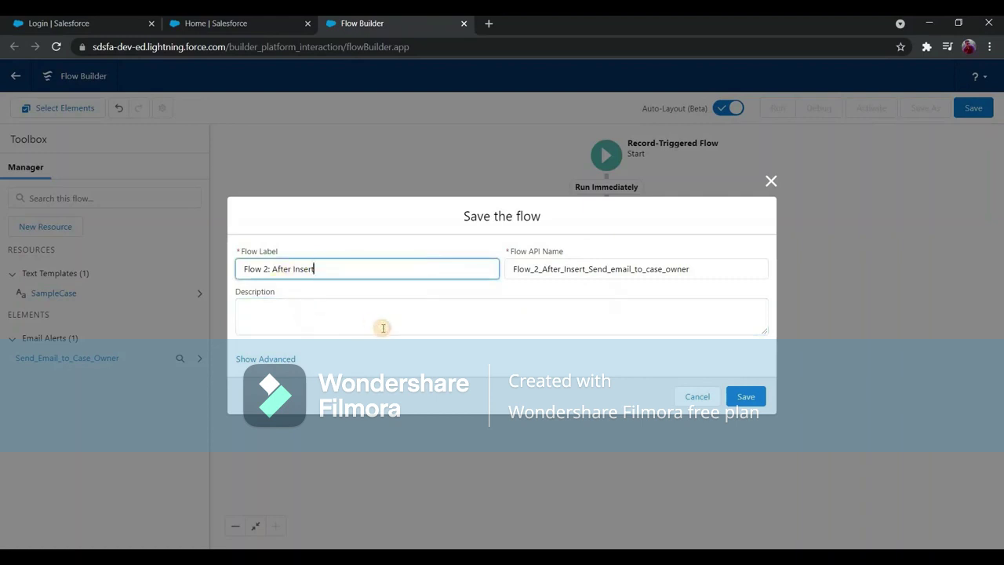
{"action": "left_click", "coordinate": [480, 326]}
{"action": "key", "text": "ctrl+v"}
{"action": "left_click", "coordinate": [743, 396]}
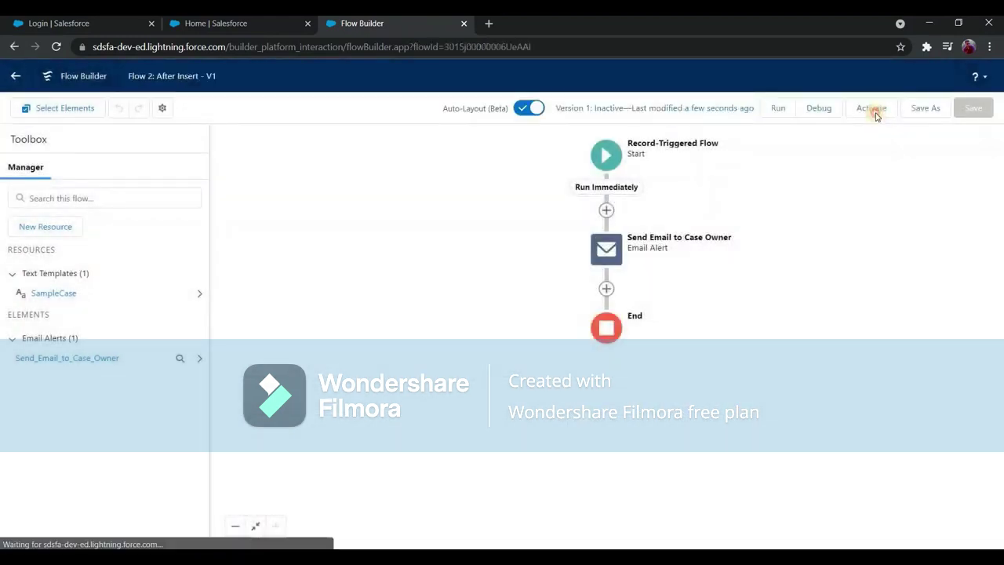
{"action": "left_click", "coordinate": [872, 109]}
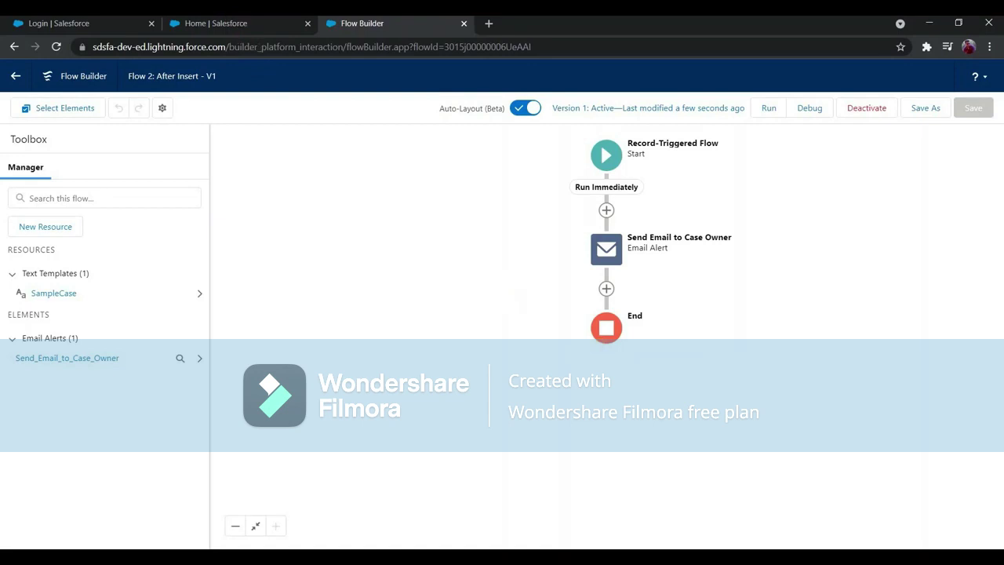
Go to the Cases list through the App Launcher and start a new case.
{"action": "left_click", "coordinate": [234, 28]}
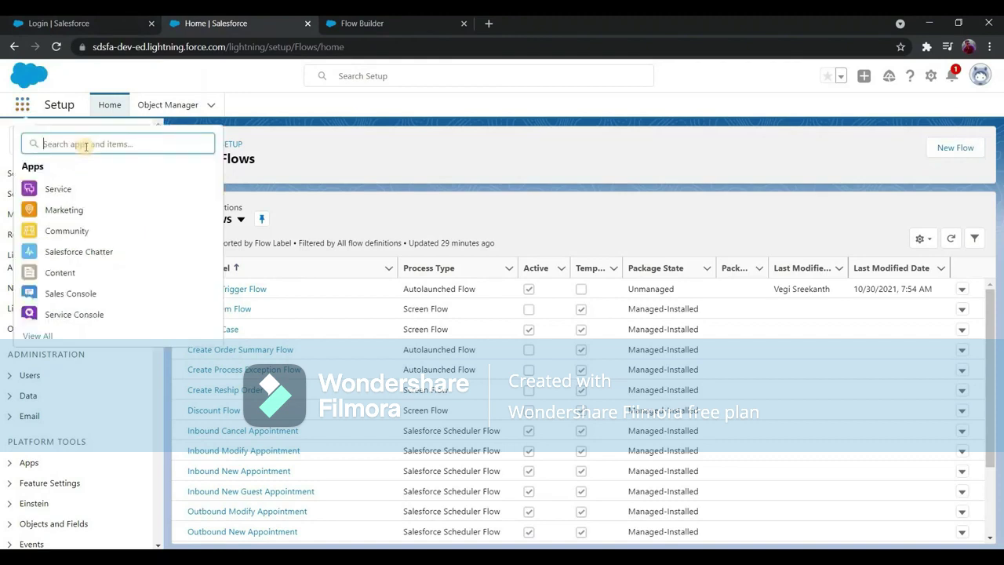
{"action": "type", "text": "cases"}
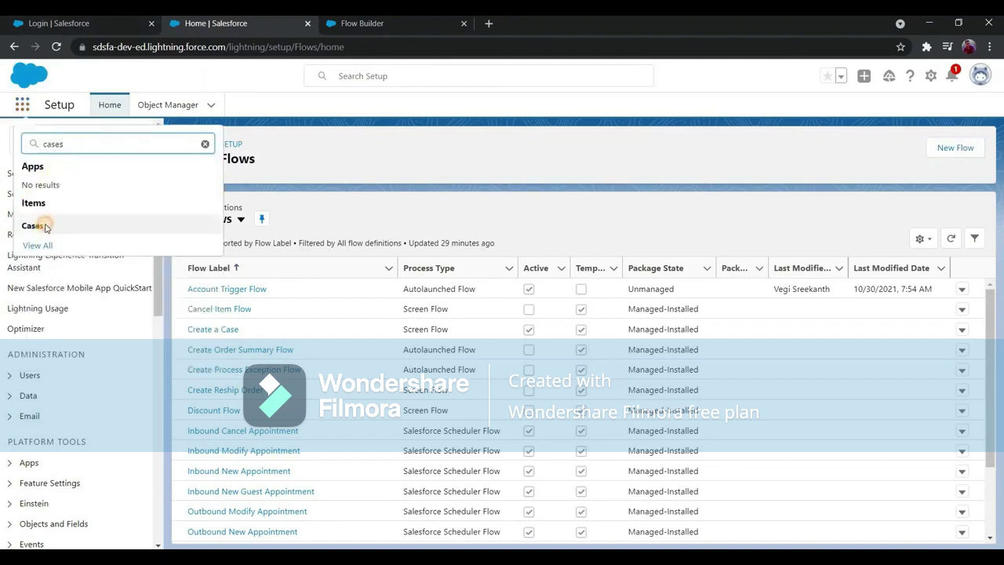
{"action": "left_click", "coordinate": [45, 226]}
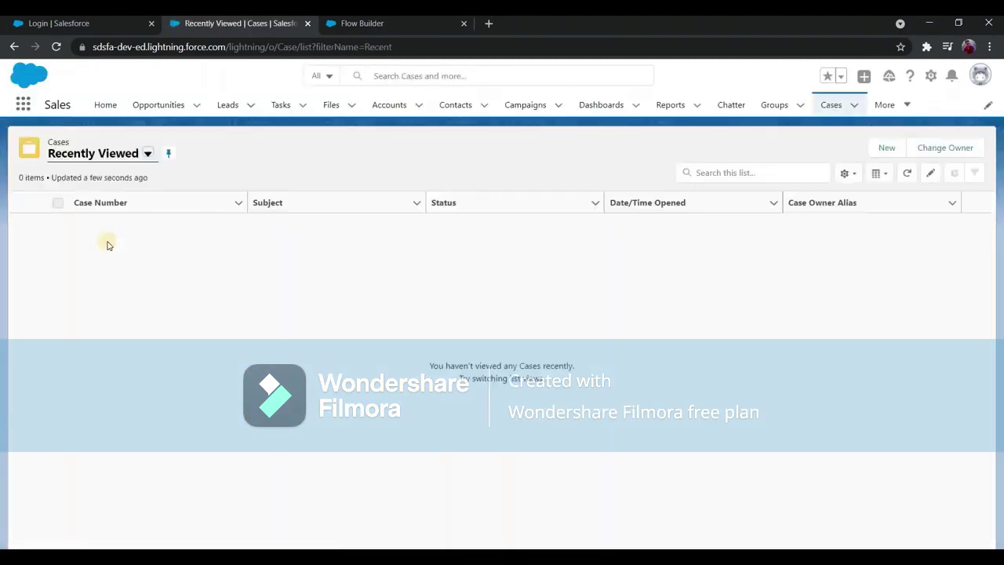
{"action": "left_click", "coordinate": [385, 115]}
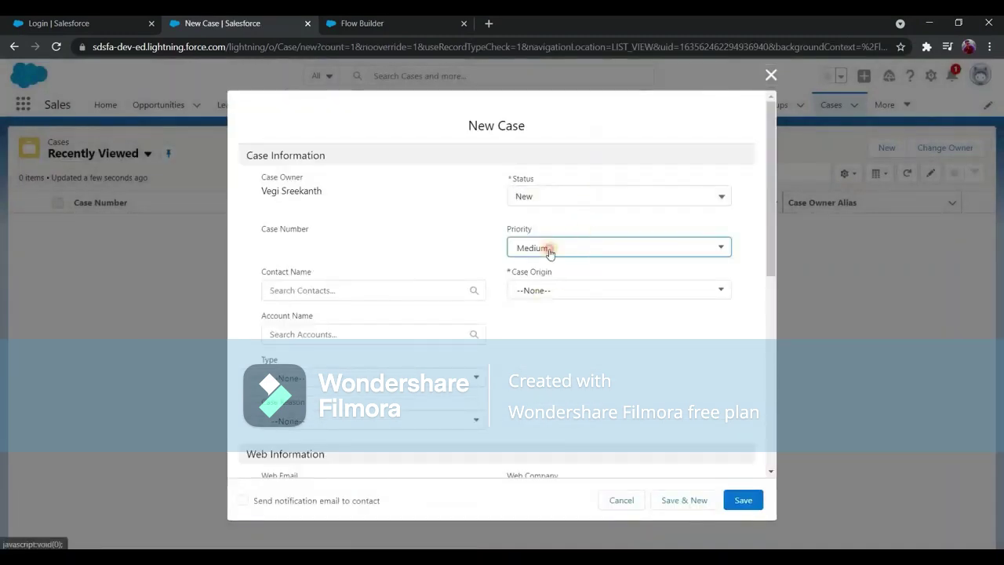
Keep status New, set origin Phone, subject 'Test Case subject', and save the case.
{"action": "left_click", "coordinate": [579, 197]}
{"action": "left_click", "coordinate": [574, 328]}
{"action": "left_click", "coordinate": [577, 290]}
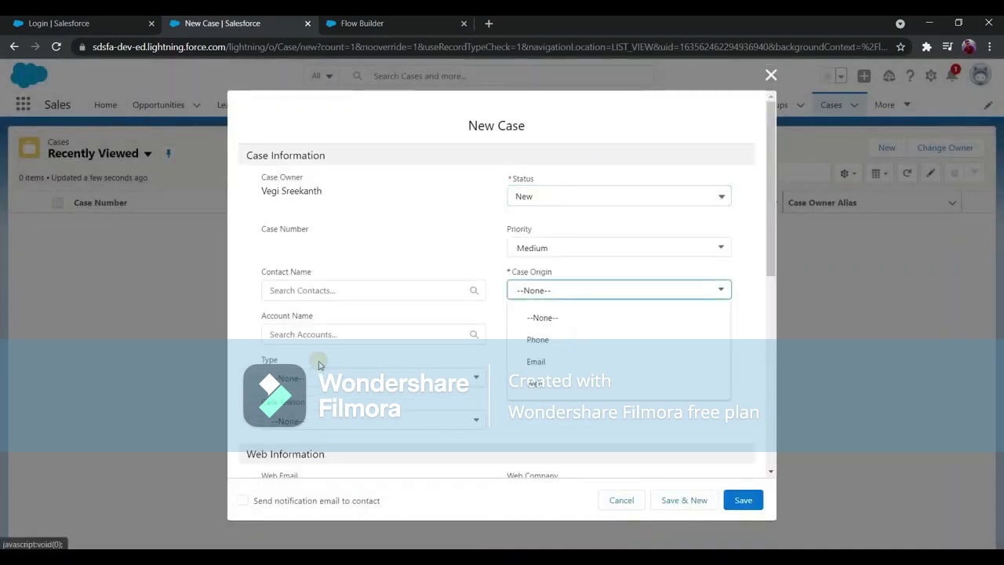
{"action": "left_click", "coordinate": [575, 341]}
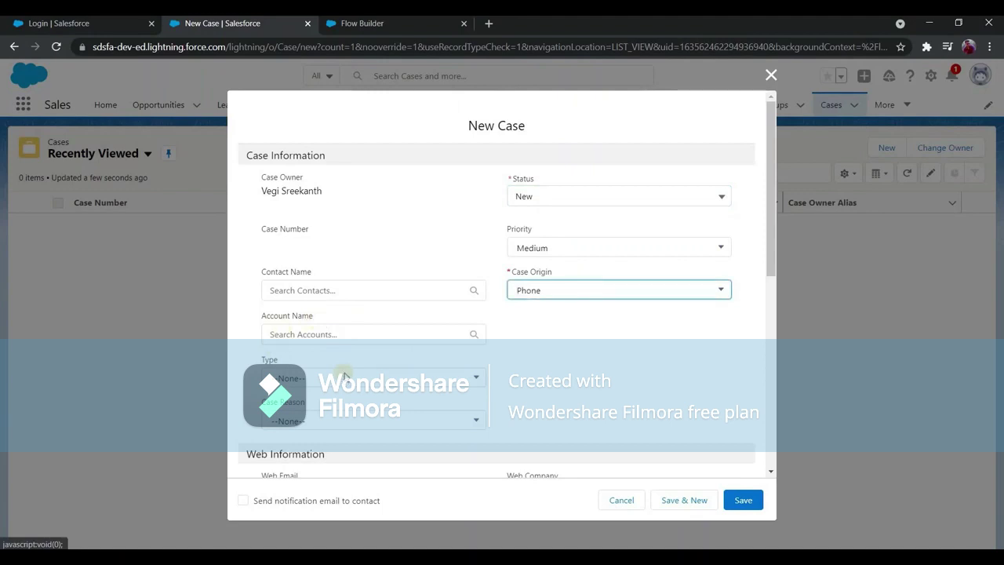
{"action": "scroll", "coordinate": [345, 375], "scroll_direction": "down", "scroll_amount": 5}
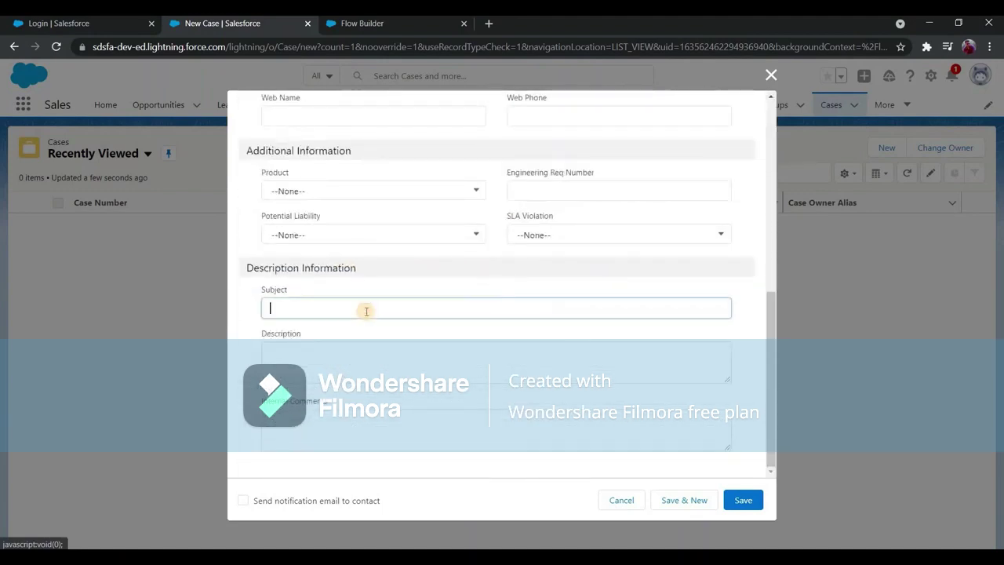
{"action": "left_click", "coordinate": [366, 311]}
{"action": "type", "text": "Test C"}
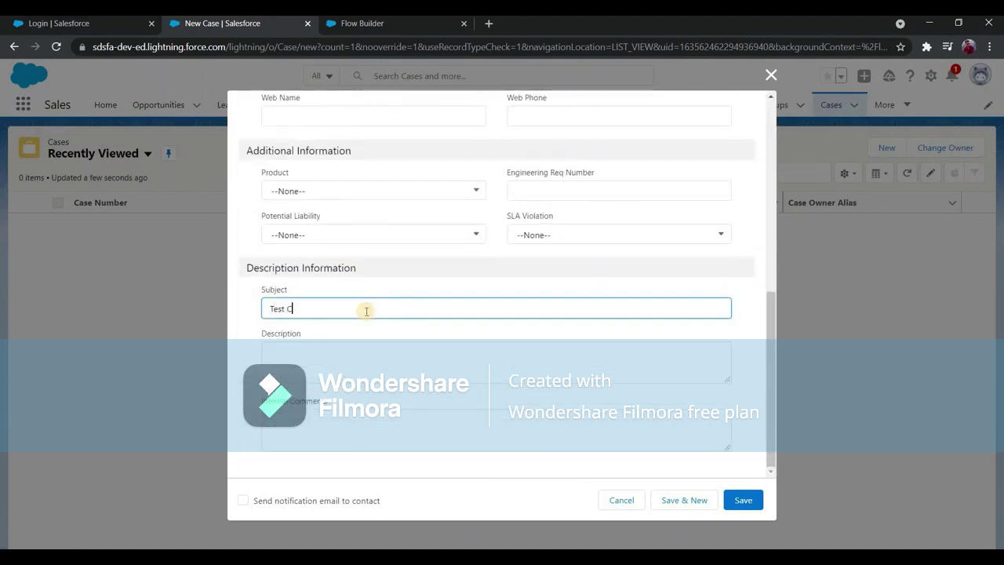
{"action": "key", "text": "BackSpace"}
{"action": "key", "text": "BackSpace"}
{"action": "scroll", "coordinate": [368, 311], "scroll_direction": "up", "scroll_amount": 6}
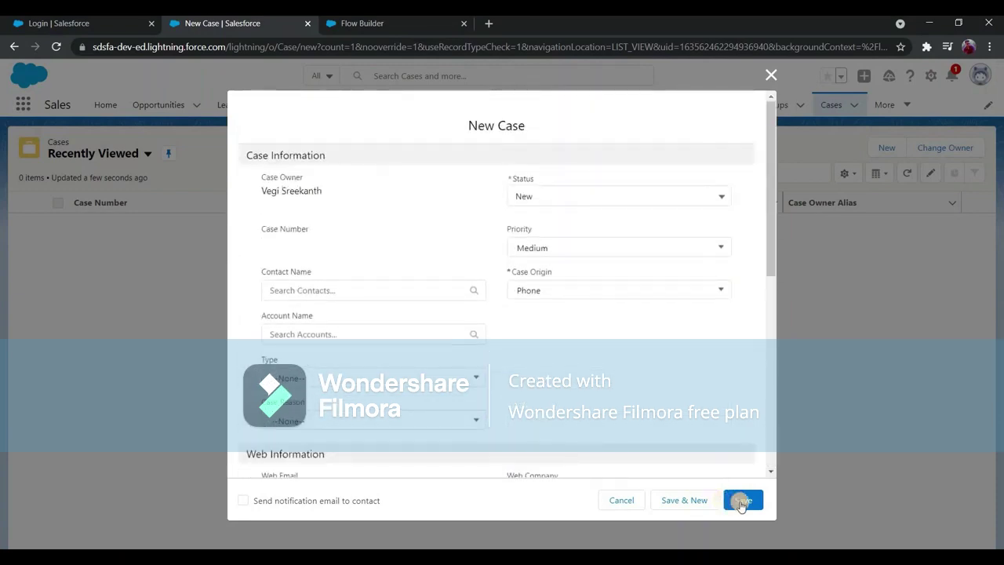
{"action": "left_click_drag", "start_coordinate": [262, 190], "coordinate": [319, 190]}
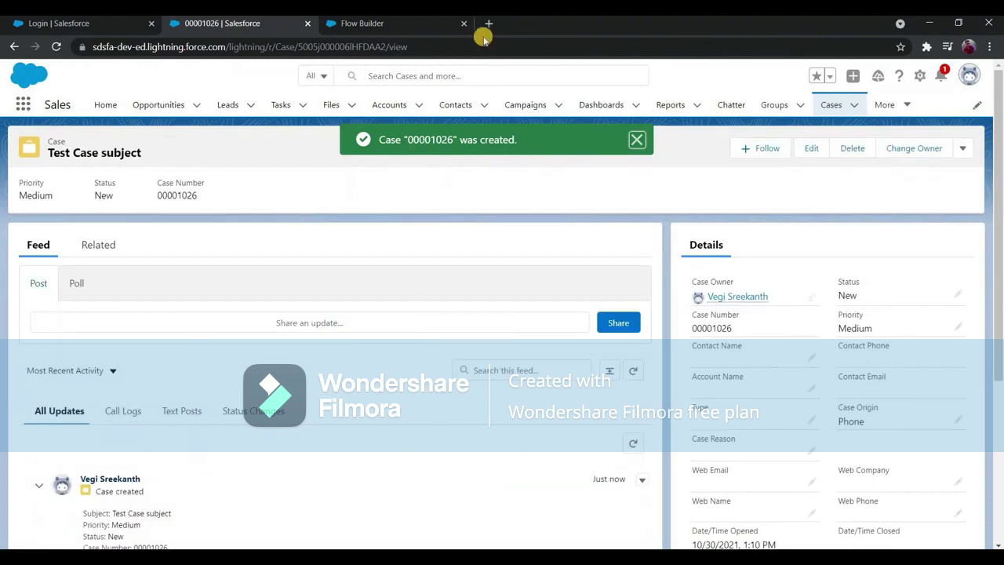
Open the 'You have a new case' email for case 00001026 and highlight its subject, number and body.
{"action": "left_click", "coordinate": [488, 24]}
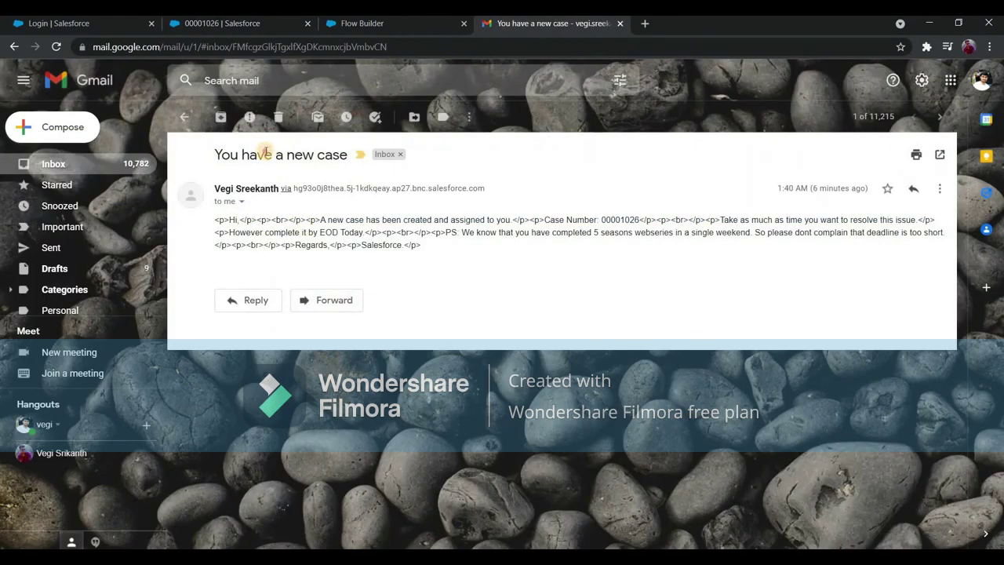
{"action": "triple_click", "coordinate": [265, 152]}
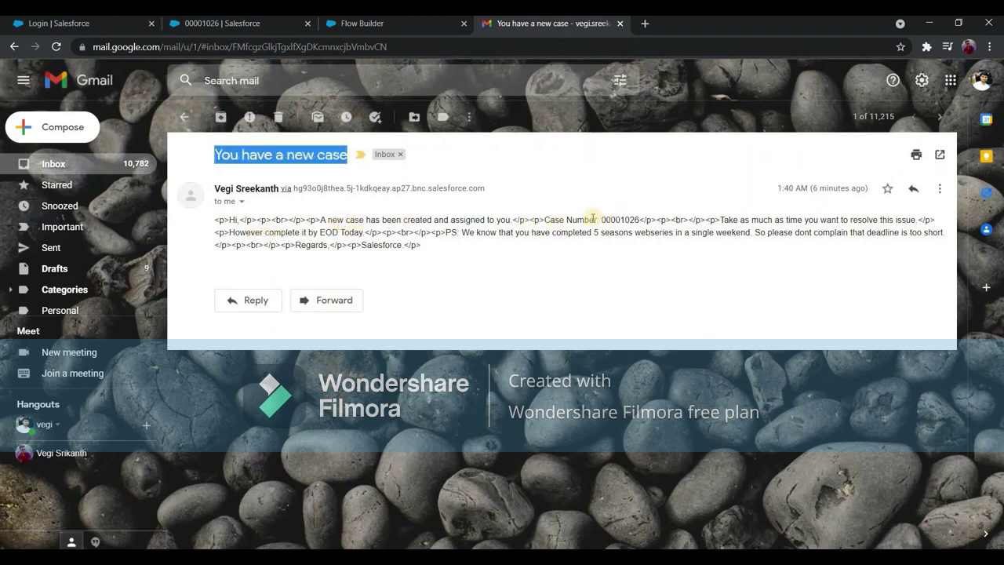
{"action": "double_click", "coordinate": [625, 219]}
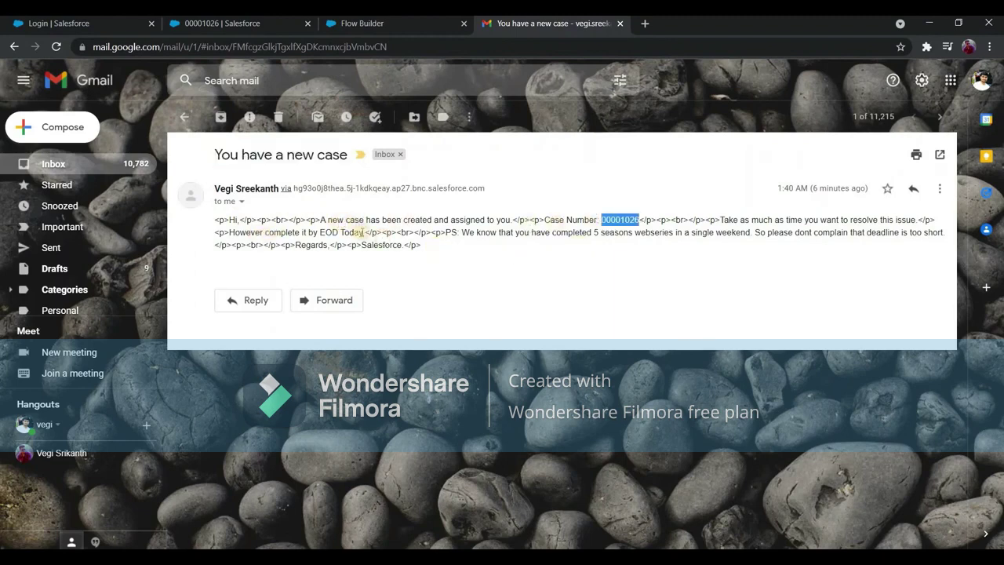
{"action": "left_click_drag", "start_coordinate": [214, 219], "coordinate": [408, 241]}
{"action": "left_click", "coordinate": [409, 242]}
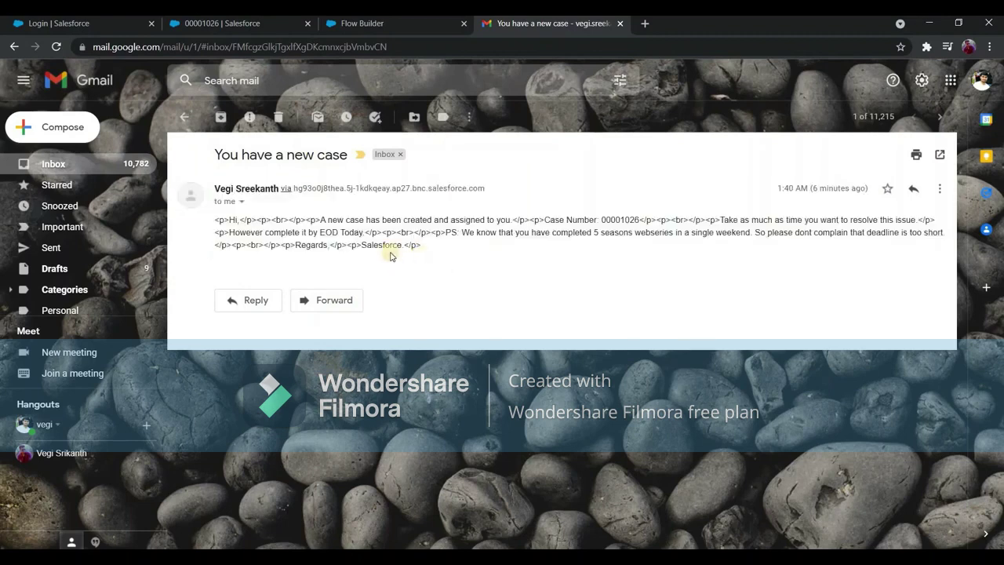
Include a Rich-Text-Formatted Body set to {!$GlobalConstant.True} in the Send Email to Case Owner alert.
{"action": "left_click", "coordinate": [386, 24]}
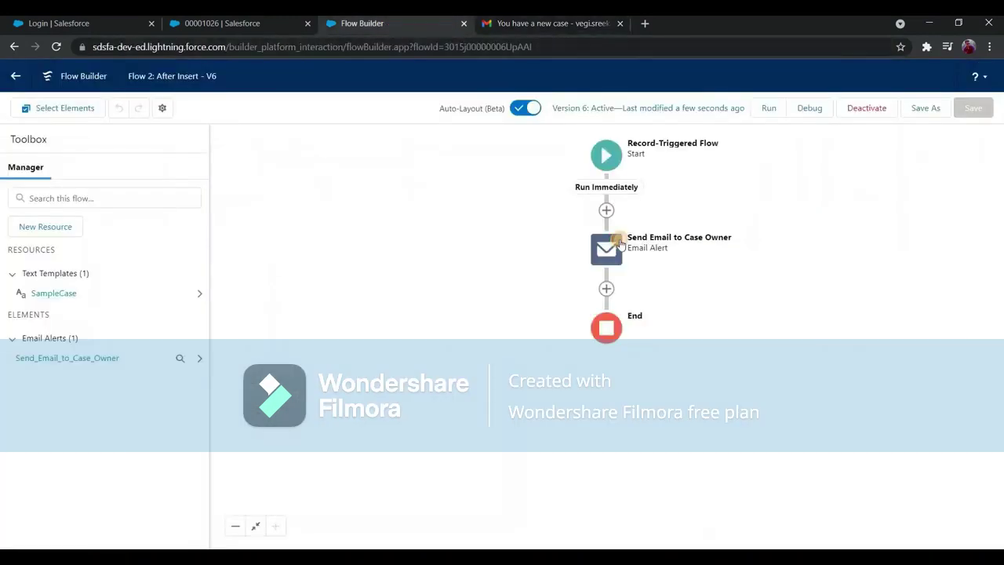
{"action": "left_click", "coordinate": [606, 249]}
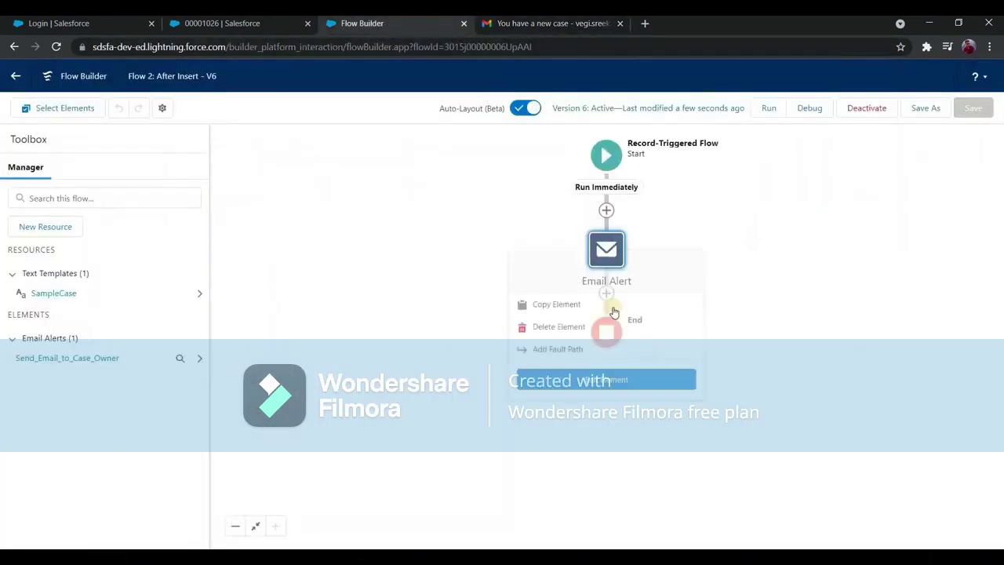
{"action": "left_click", "coordinate": [584, 378]}
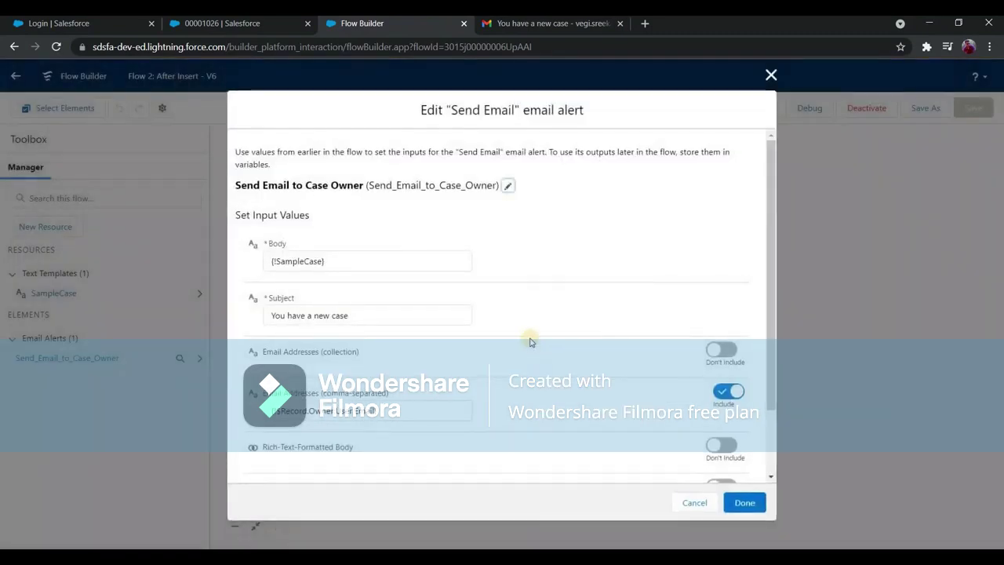
{"action": "scroll", "coordinate": [508, 370], "scroll_direction": "down", "scroll_amount": 2}
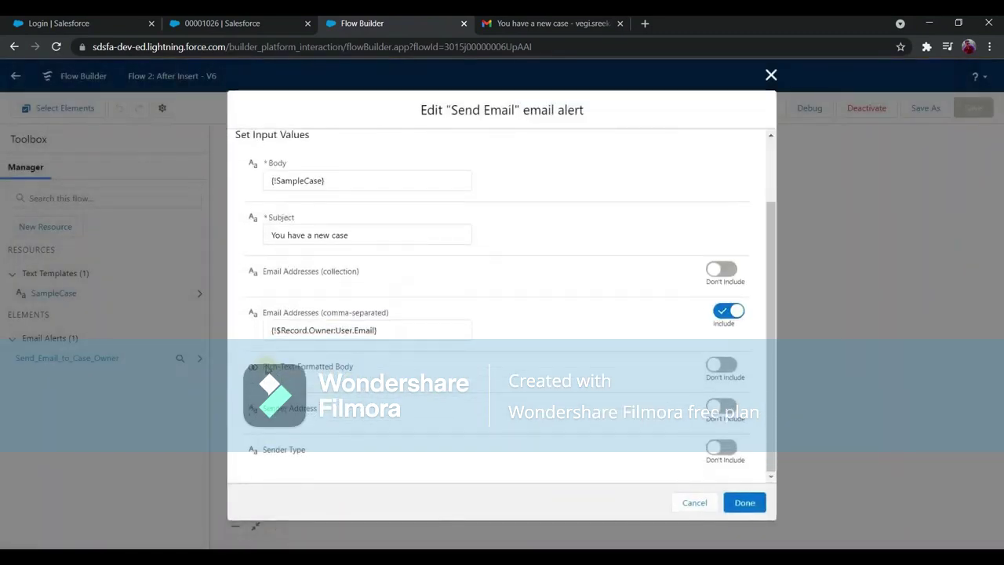
{"action": "triple_click", "coordinate": [349, 369]}
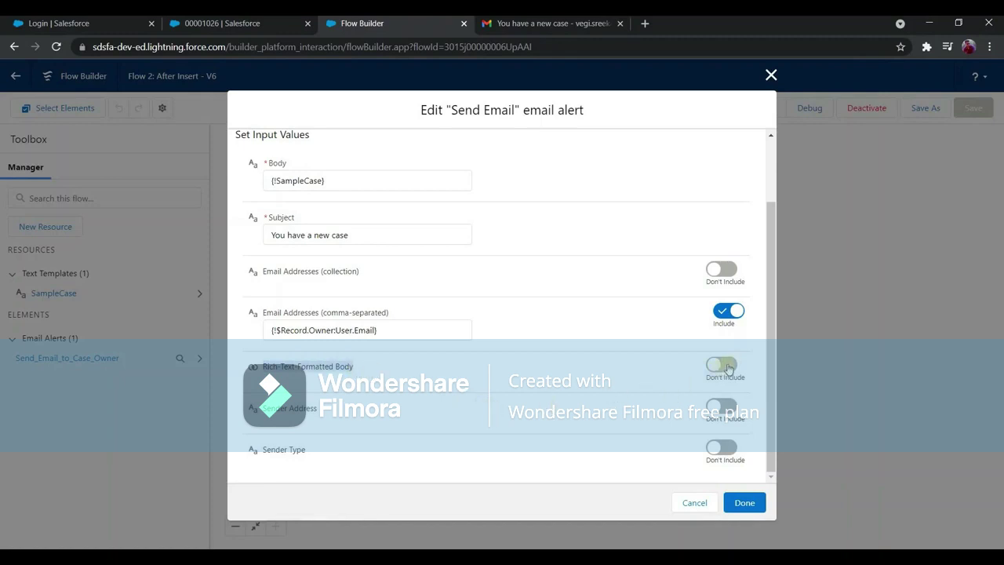
{"action": "left_click", "coordinate": [725, 364]}
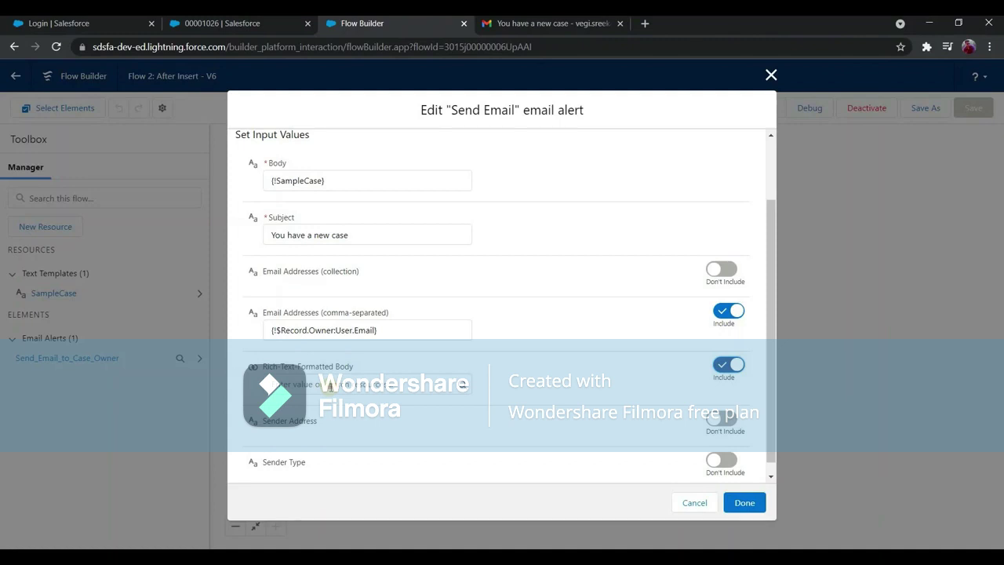
{"action": "left_click", "coordinate": [350, 384]}
{"action": "scroll", "coordinate": [350, 314], "scroll_direction": "down", "scroll_amount": 1}
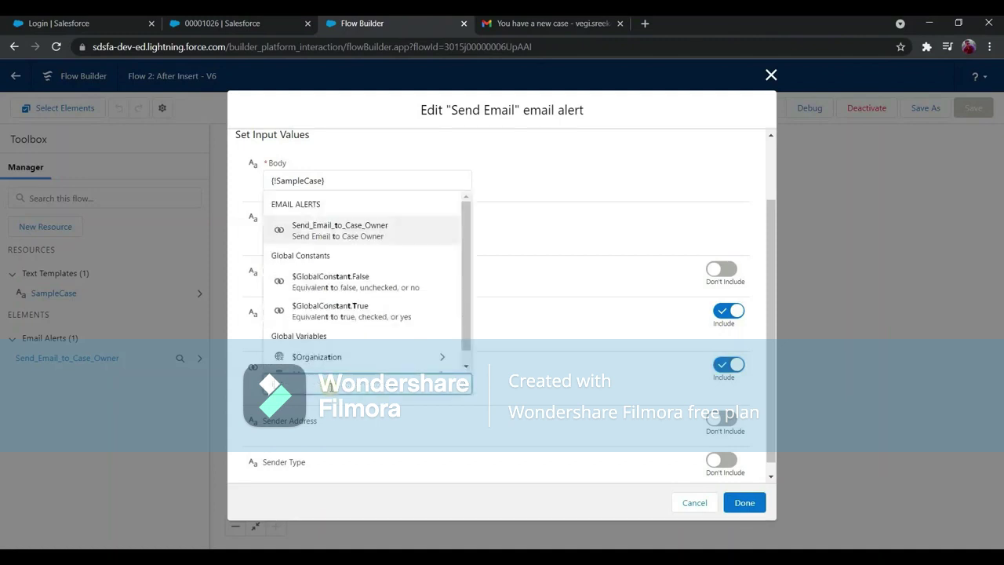
{"action": "type", "text": "true"}
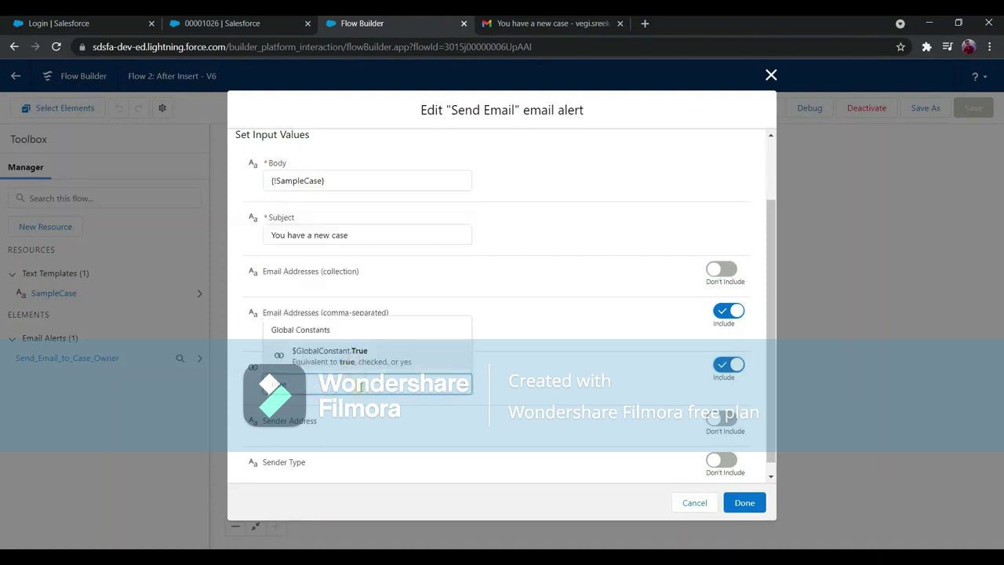
{"action": "key", "text": "Return"}
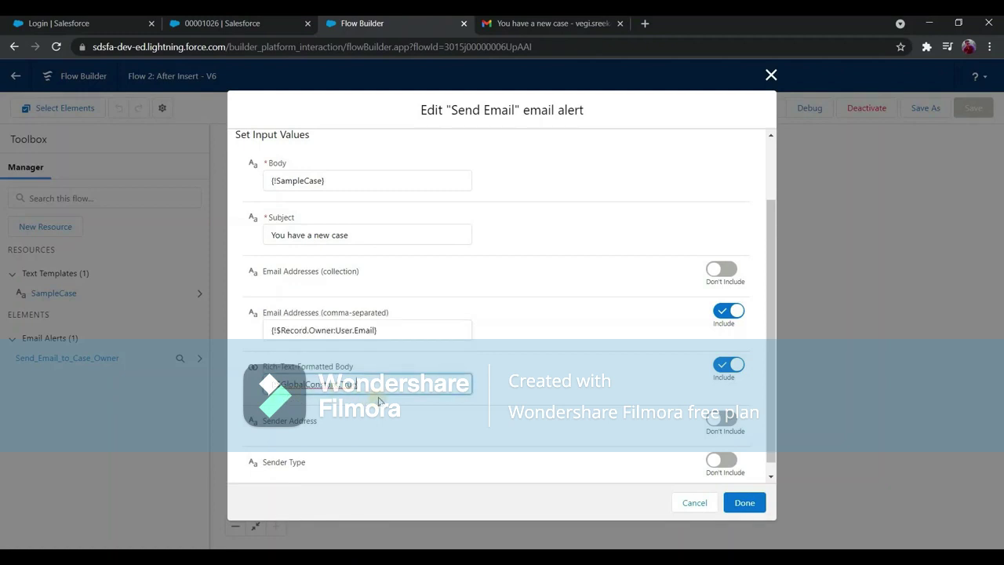
{"action": "left_click", "coordinate": [743, 501]}
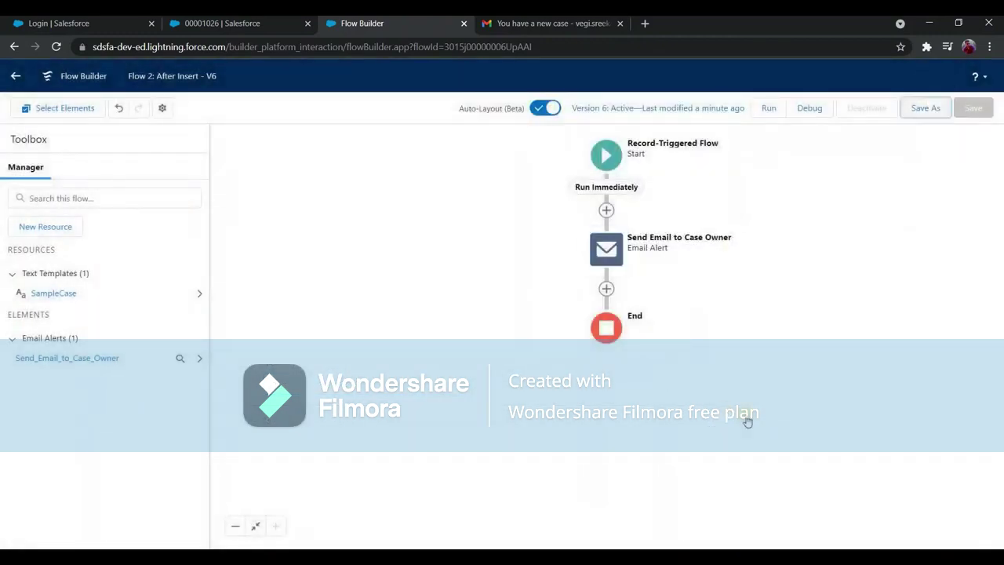
Save the flow as a new version, making Version 7 active.
{"action": "left_click", "coordinate": [925, 107]}
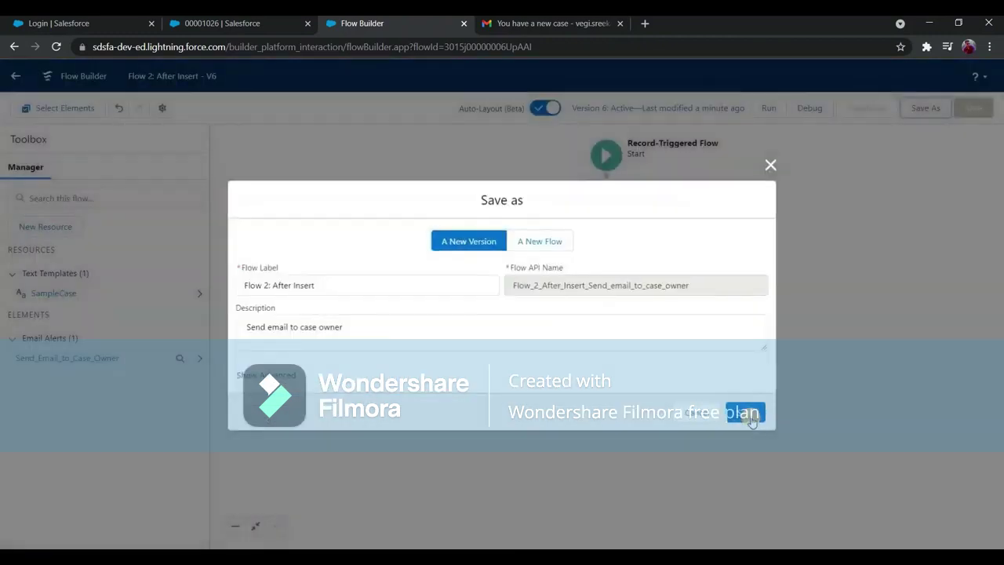
{"action": "key", "text": "Return"}
{"action": "left_click", "coordinate": [867, 109]}
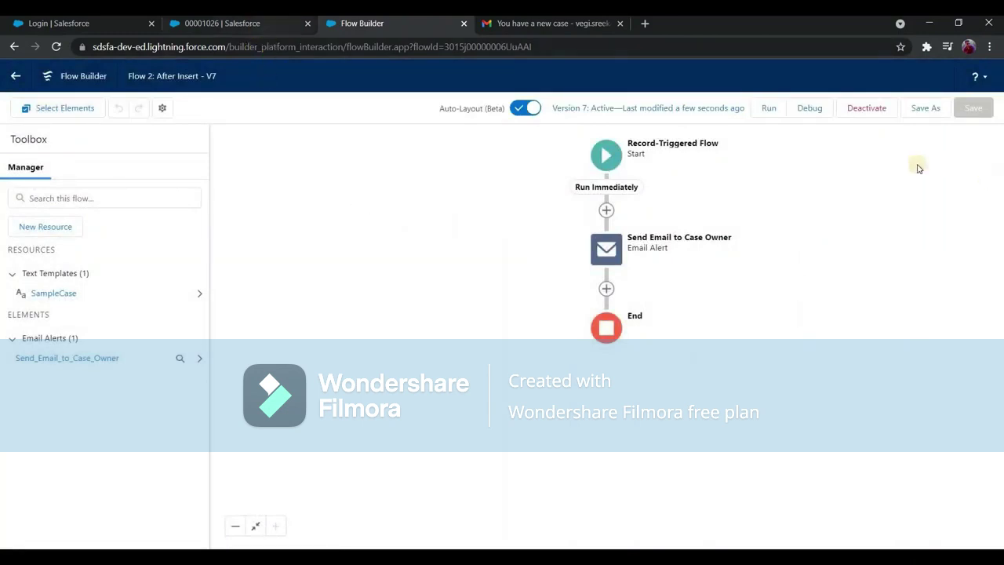
{"action": "key", "text": "ctrl+shift+Tab"}
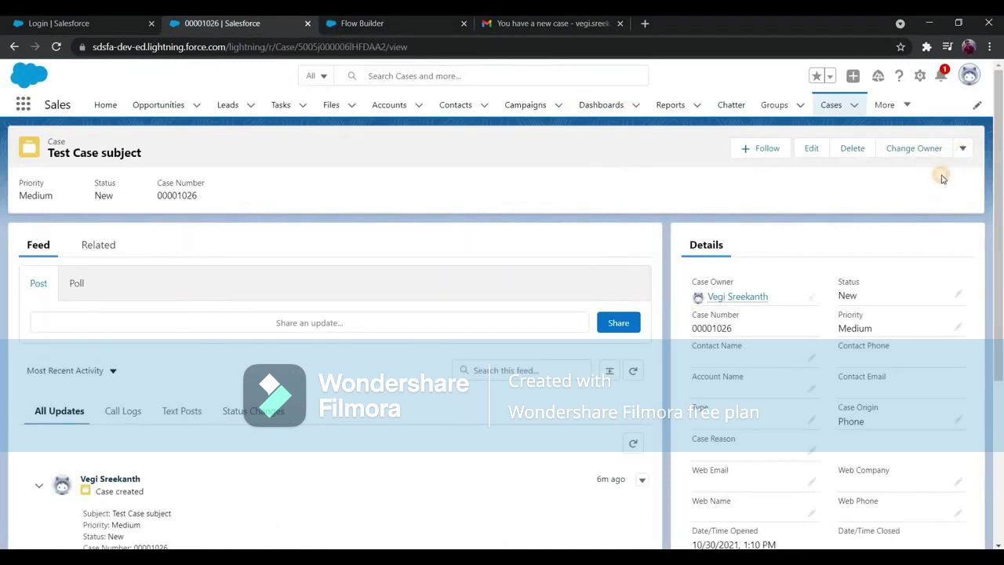
Clone the test case with the subject changed to 'Test Case subject 1' and save it.
{"action": "left_click", "coordinate": [963, 148]}
{"action": "left_click", "coordinate": [910, 173]}
{"action": "scroll", "coordinate": [400, 308], "scroll_direction": "down", "scroll_amount": 5}
{"action": "left_click", "coordinate": [399, 308]}
{"action": "type", "text": "1"}
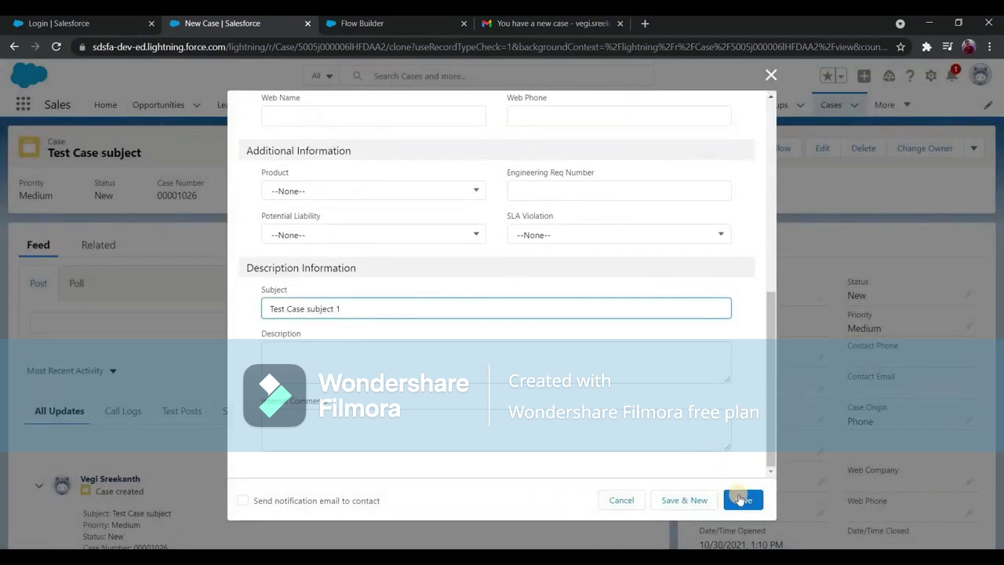
{"action": "left_click", "coordinate": [739, 499]}
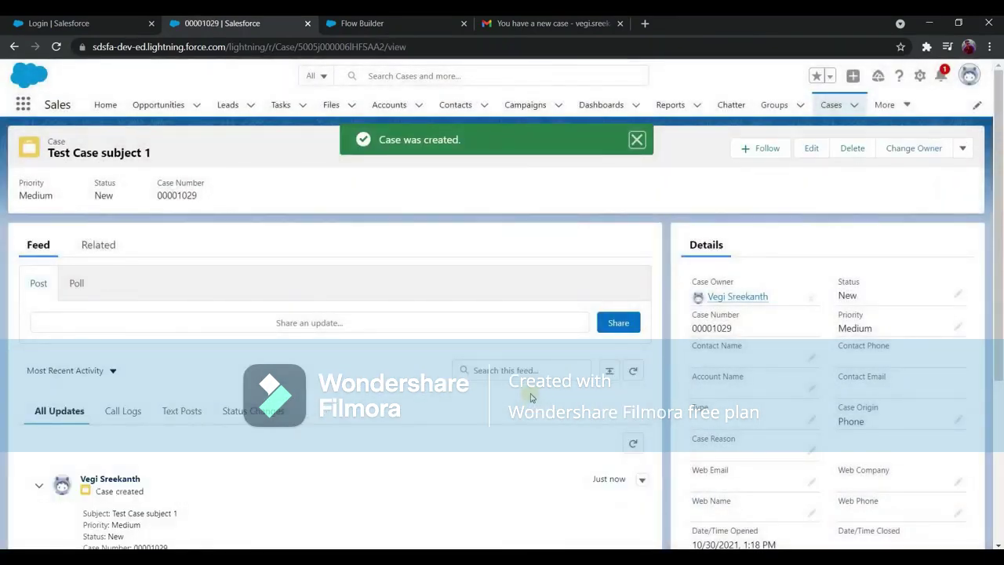
Check in Gmail that case 00001029's notification email shows cleanly formatted text without HTML tags.
{"action": "left_click", "coordinate": [551, 23]}
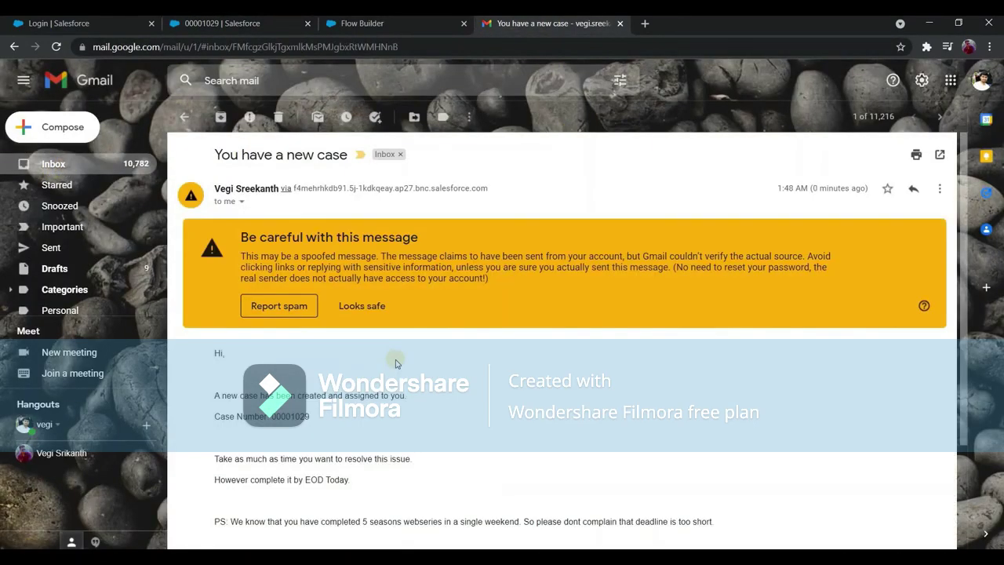
{"action": "scroll", "coordinate": [233, 171], "scroll_direction": "down", "scroll_amount": 1}
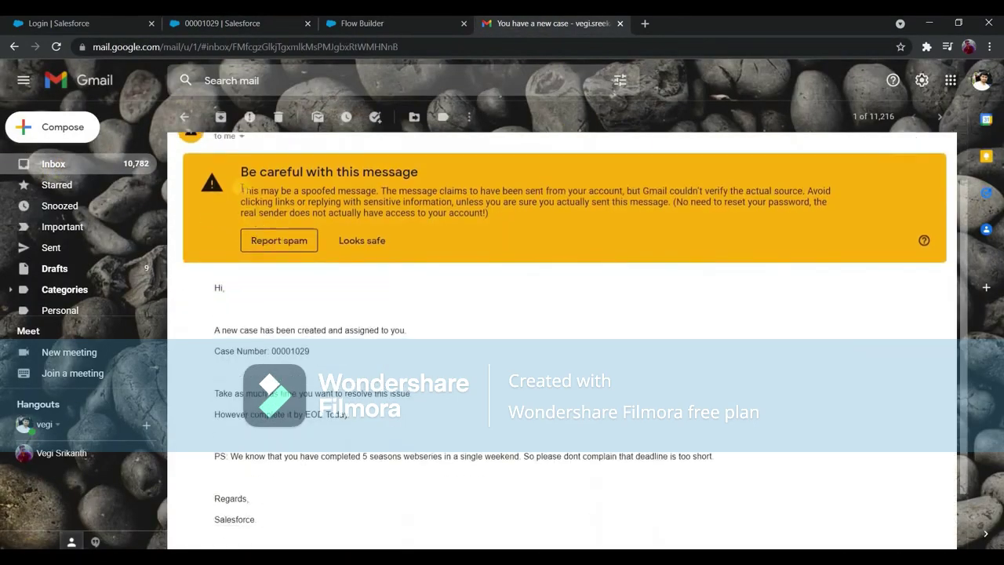
{"action": "scroll", "coordinate": [233, 171], "scroll_direction": "up", "scroll_amount": 1}
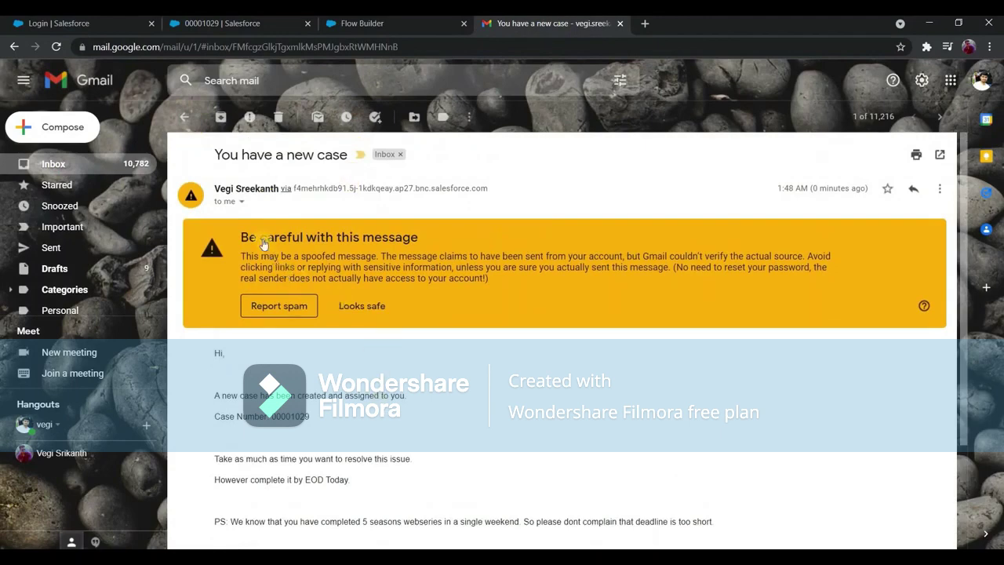
{"action": "scroll", "coordinate": [354, 255], "scroll_direction": "down", "scroll_amount": 1}
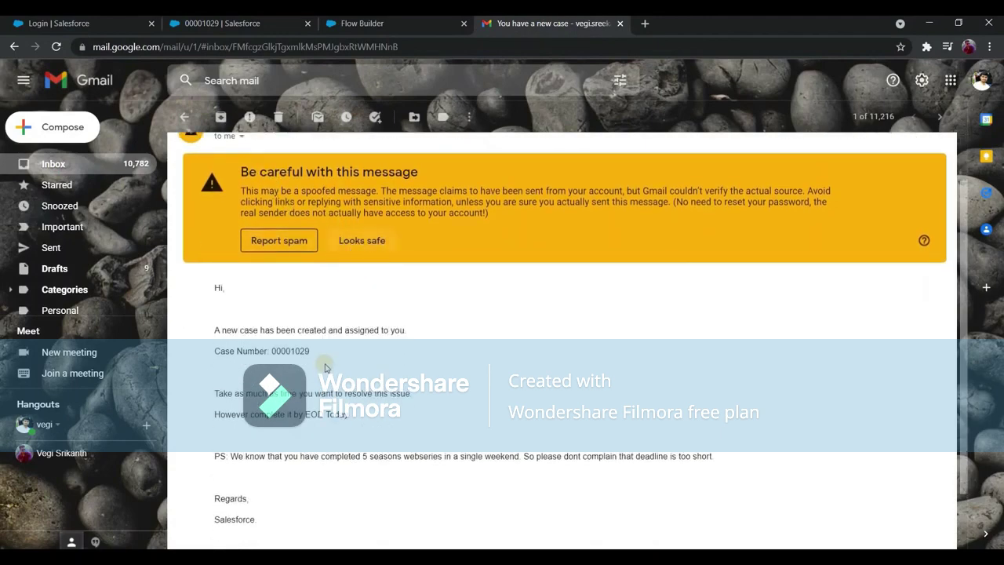
{"action": "left_click_drag", "start_coordinate": [406, 268], "coordinate": [362, 290]}
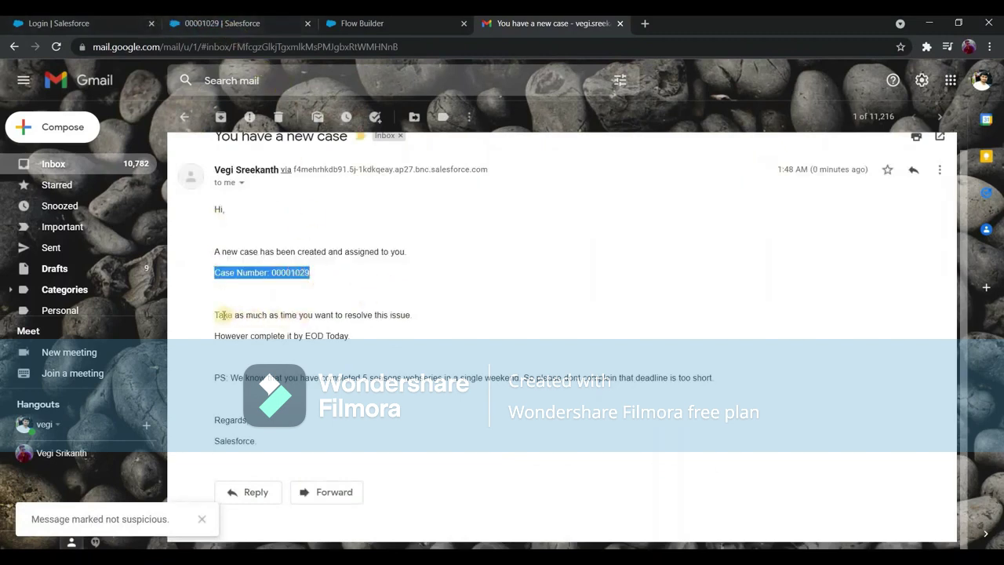
{"action": "left_click", "coordinate": [291, 318]}
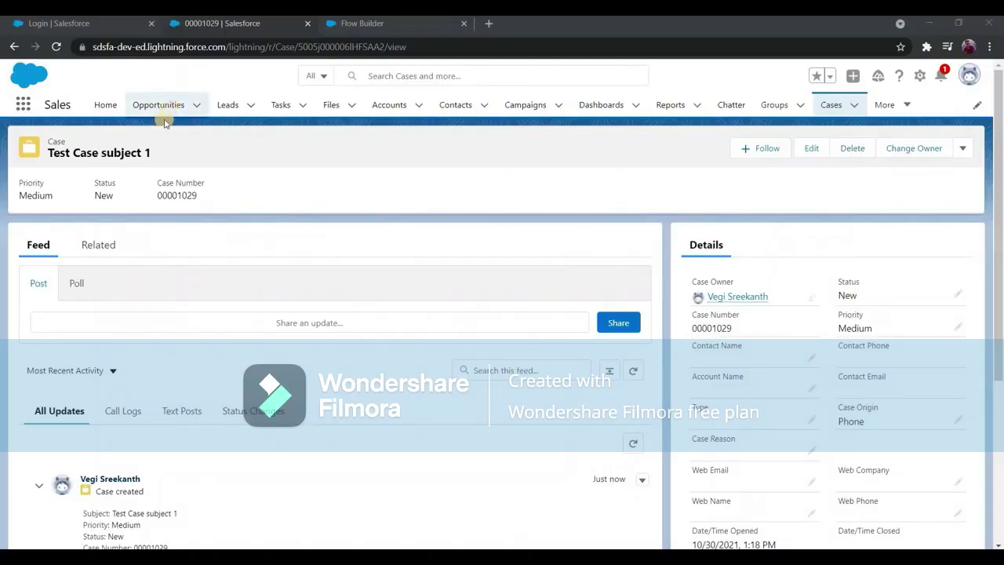
Go to the Salesforce Opportunities page after the before-update flow scenario slide.
{"action": "left_click", "coordinate": [161, 110]}
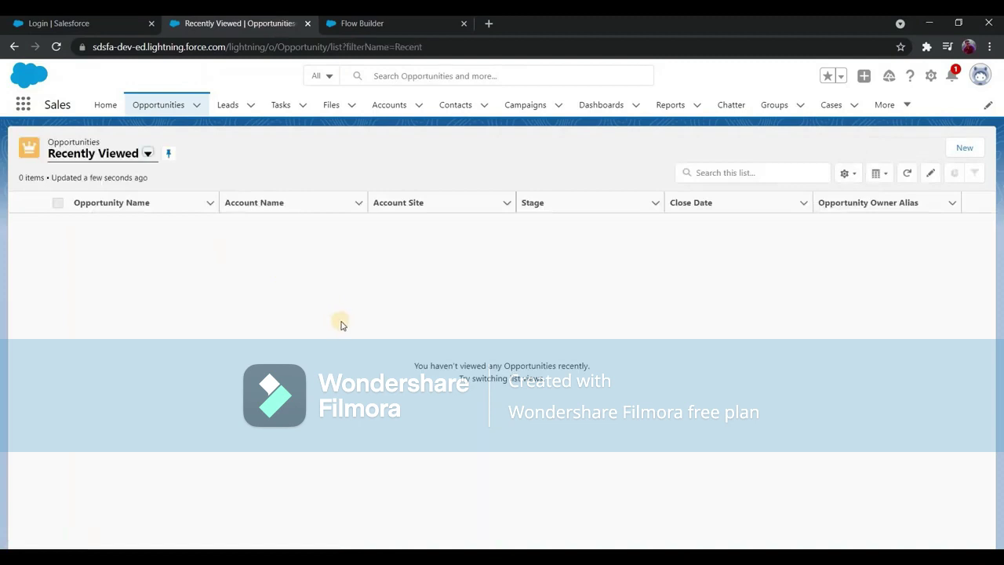
Open the Burlington Textiles Weaving Plant Generator opportunity from the All Opportunities list view.
{"action": "left_click", "coordinate": [148, 153]}
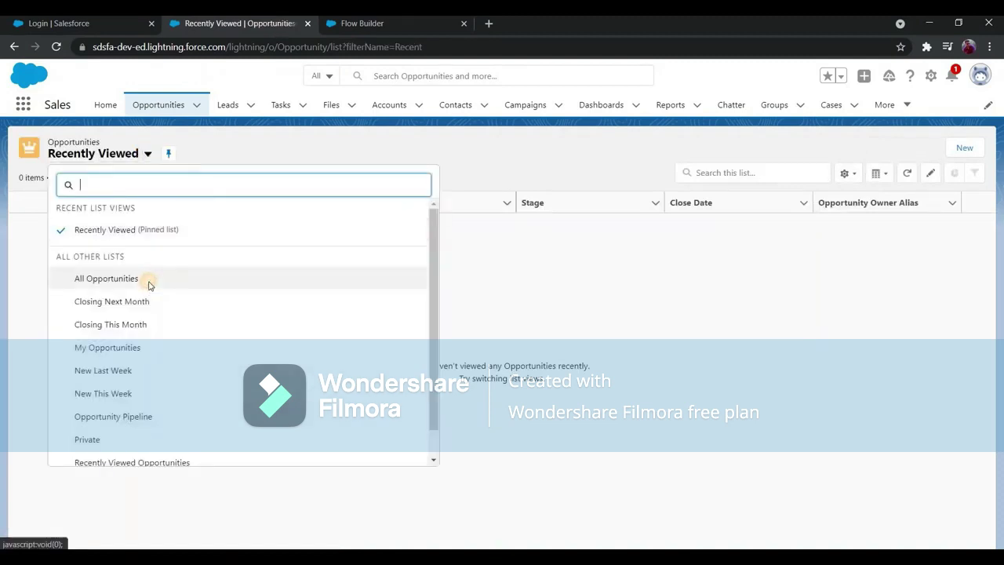
{"action": "left_click", "coordinate": [149, 284]}
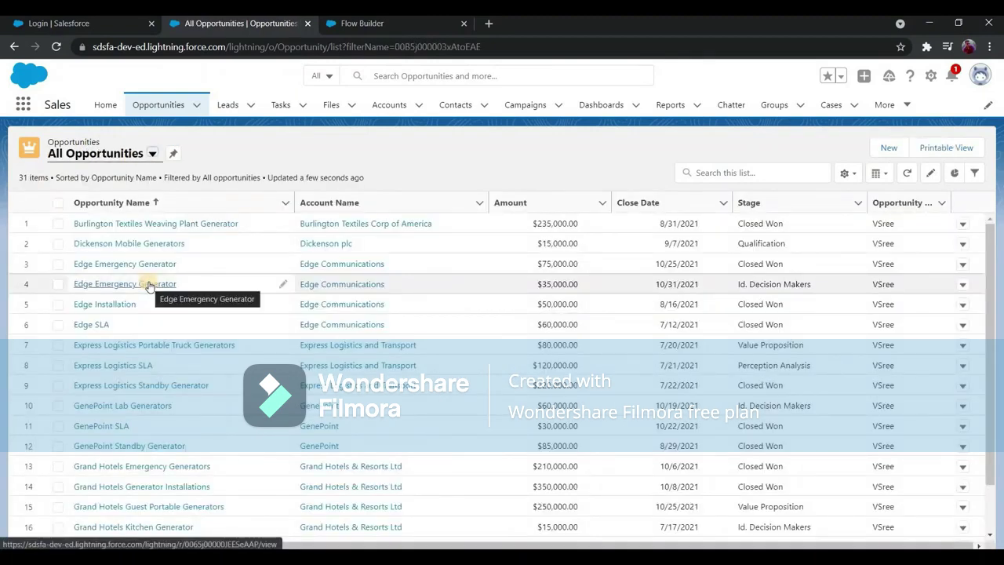
{"action": "left_click", "coordinate": [166, 228]}
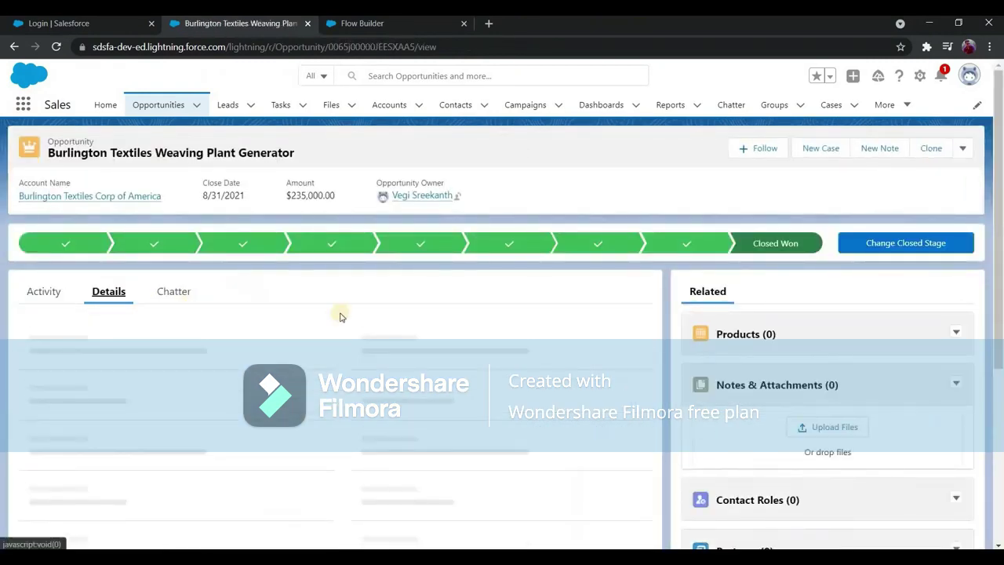
{"action": "scroll", "coordinate": [368, 296], "scroll_direction": "down", "scroll_amount": 1}
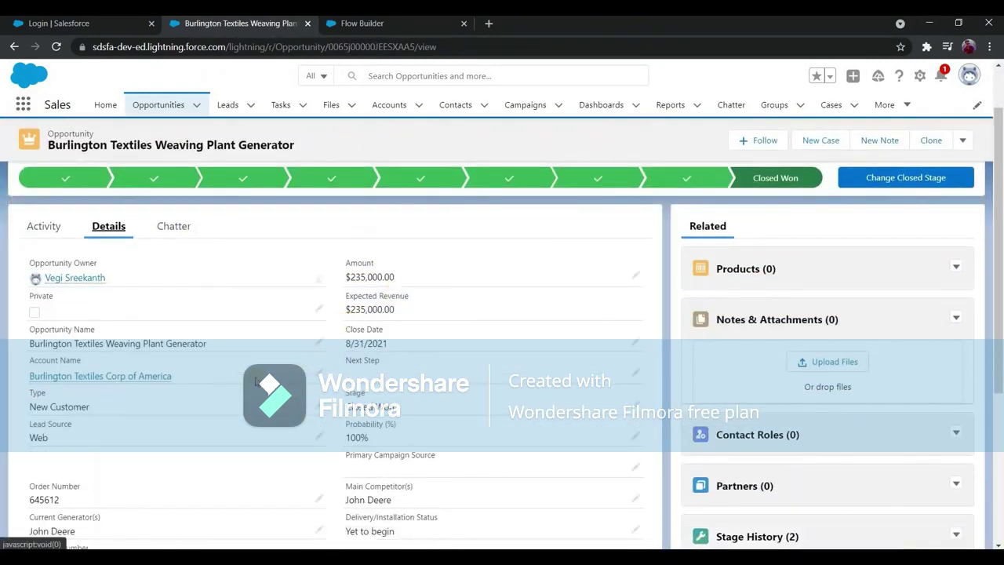
{"action": "scroll", "coordinate": [314, 353], "scroll_direction": "down", "scroll_amount": 3}
{"action": "scroll", "coordinate": [533, 262], "scroll_direction": "up", "scroll_amount": 3}
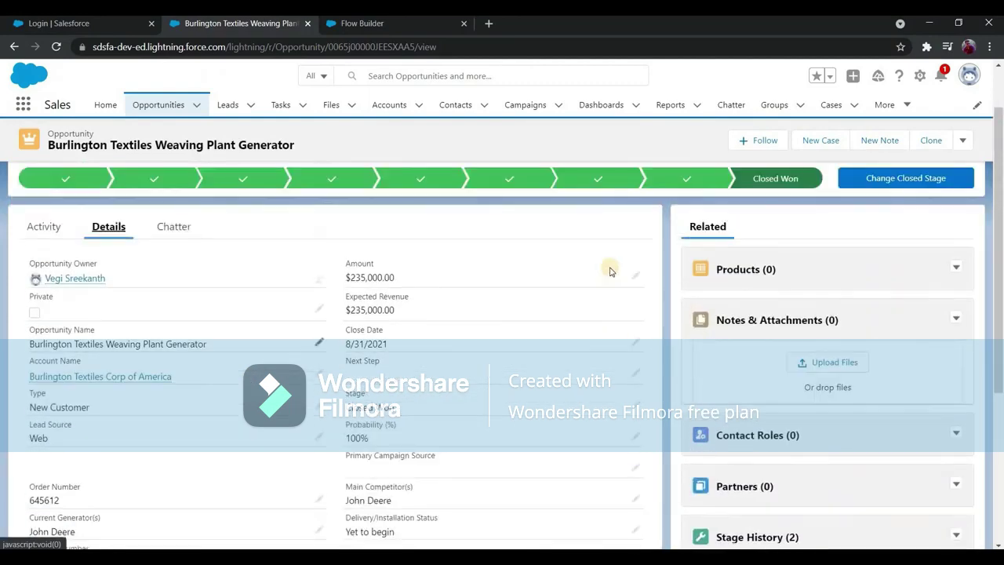
{"action": "scroll", "coordinate": [604, 236], "scroll_direction": "down", "scroll_amount": 1}
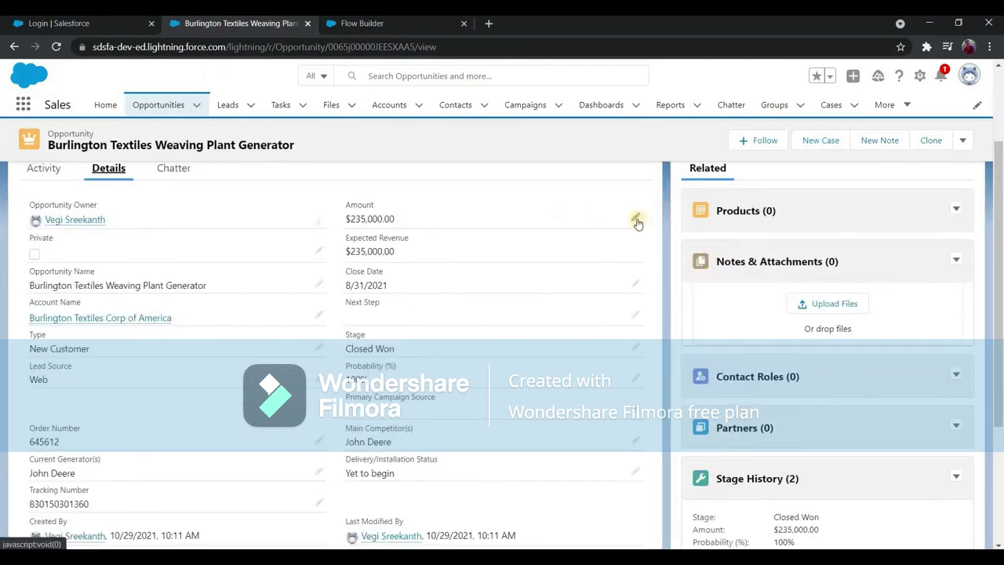
Change the opportunity's Amount from $235,000 to 100000 and save it.
{"action": "left_click", "coordinate": [637, 222]}
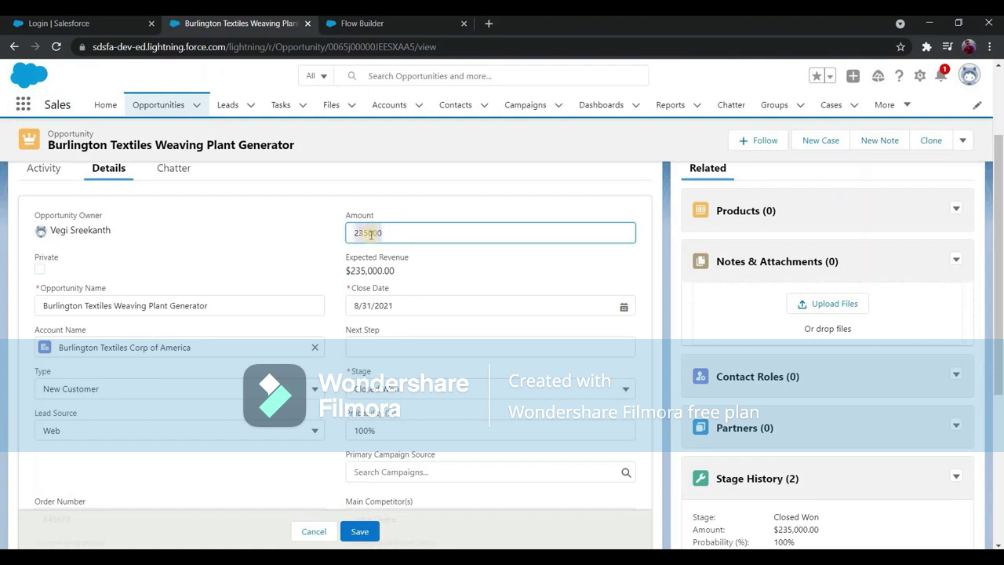
{"action": "double_click", "coordinate": [370, 233]}
{"action": "type", "text": "100000"}
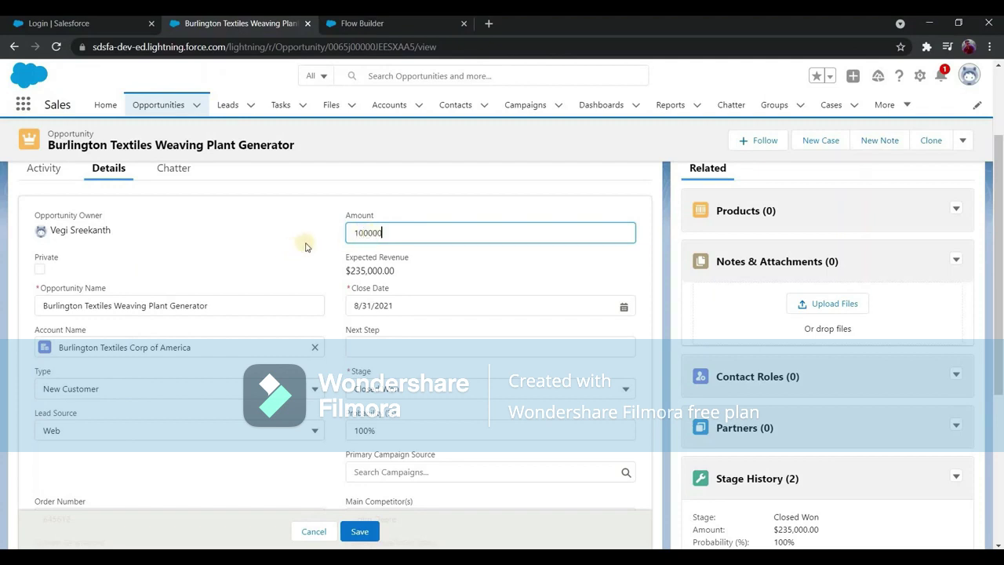
{"action": "left_click", "coordinate": [362, 254]}
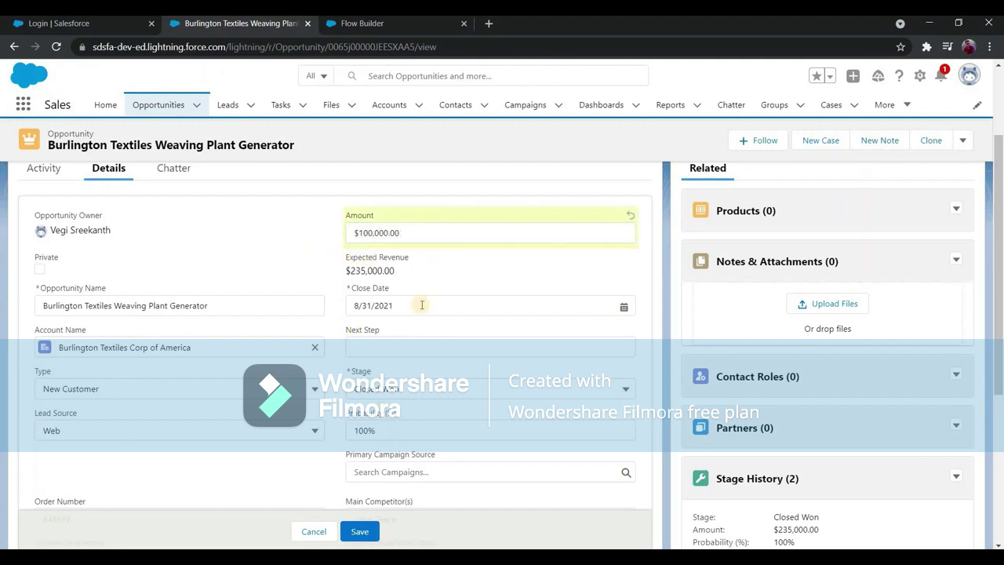
{"action": "scroll", "coordinate": [404, 395], "scroll_direction": "down", "scroll_amount": 4}
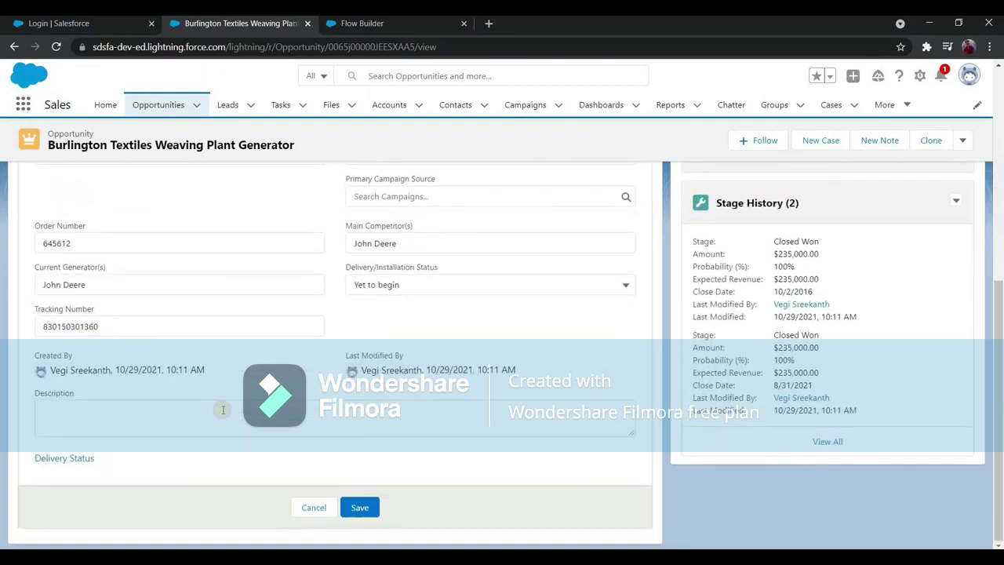
{"action": "left_click", "coordinate": [113, 418]}
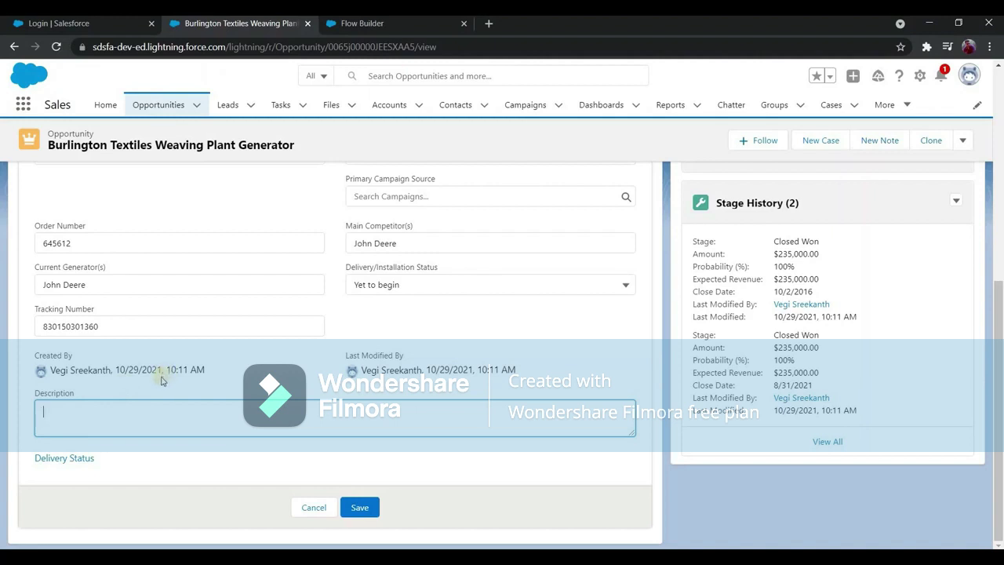
{"action": "left_click", "coordinate": [359, 506]}
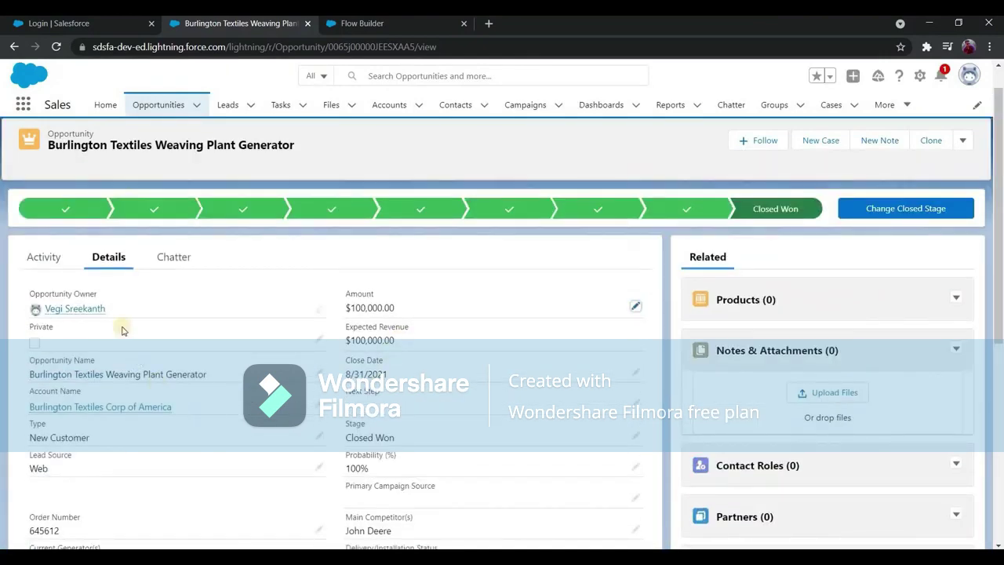
{"action": "scroll", "coordinate": [254, 330], "scroll_direction": "down", "scroll_amount": 4}
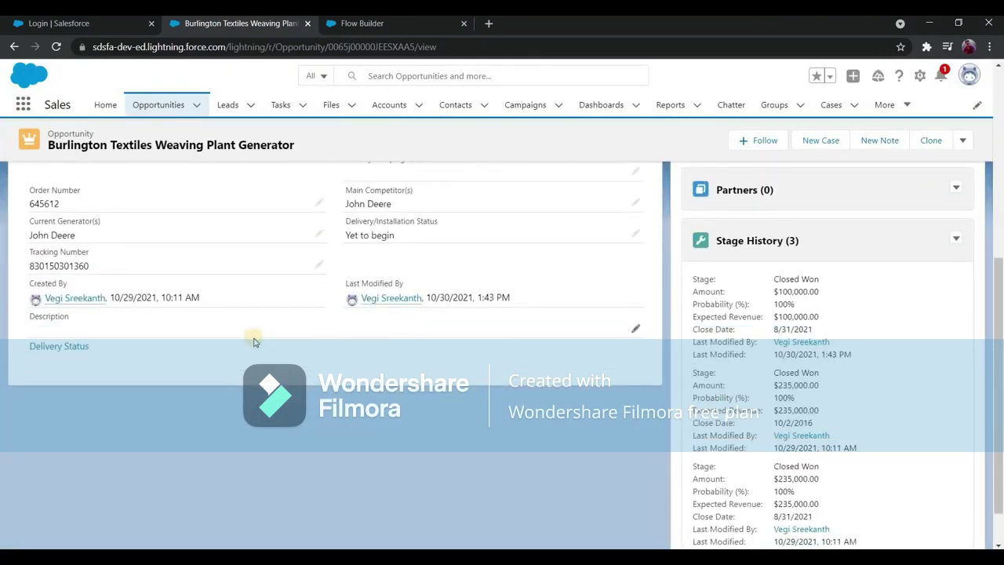
{"action": "left_click", "coordinate": [386, 26]}
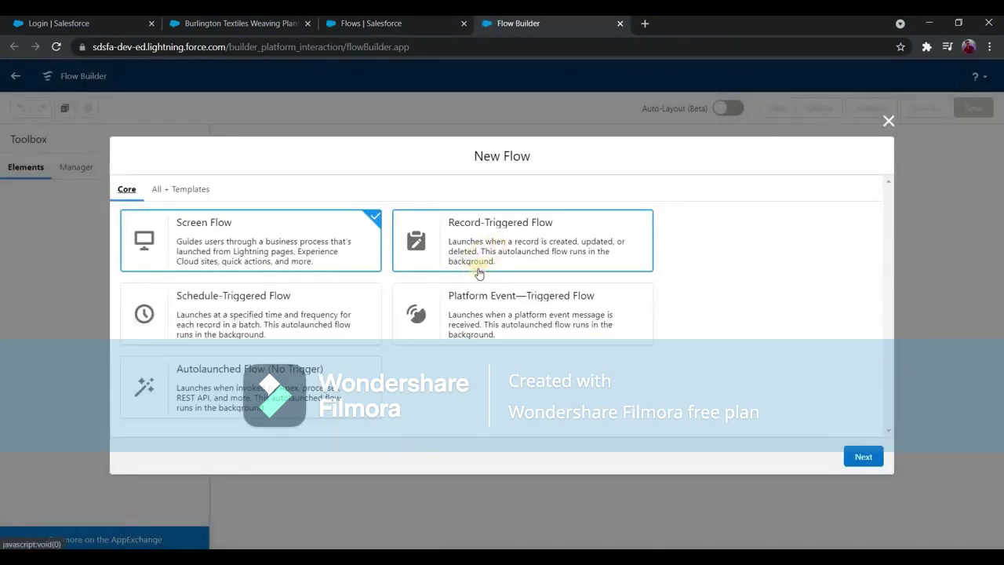
Start an auto-layout Record-Triggered Flow on Opportunity that runs when a record is updated.
{"action": "left_click", "coordinate": [596, 251]}
{"action": "left_click", "coordinate": [856, 455]}
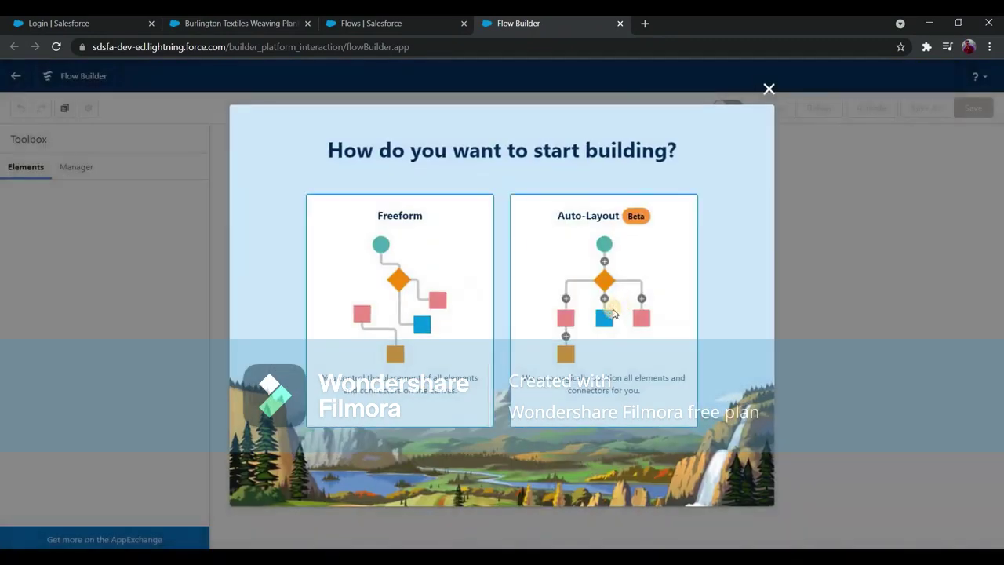
{"action": "left_click", "coordinate": [610, 310]}
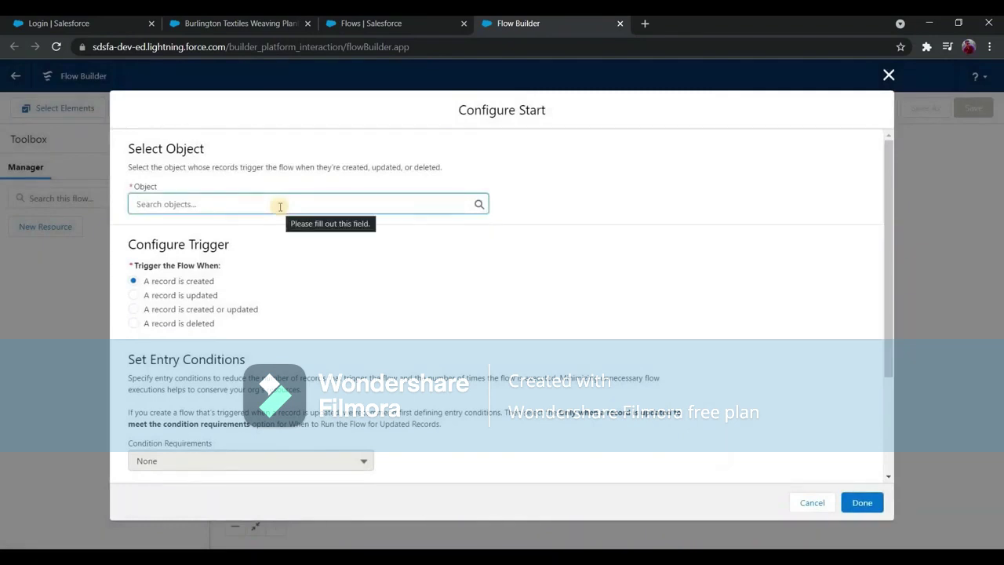
{"action": "type", "text": "oppo"}
{"action": "left_click", "coordinate": [268, 227]}
{"action": "scroll", "coordinate": [274, 229], "scroll_direction": "down", "scroll_amount": 2}
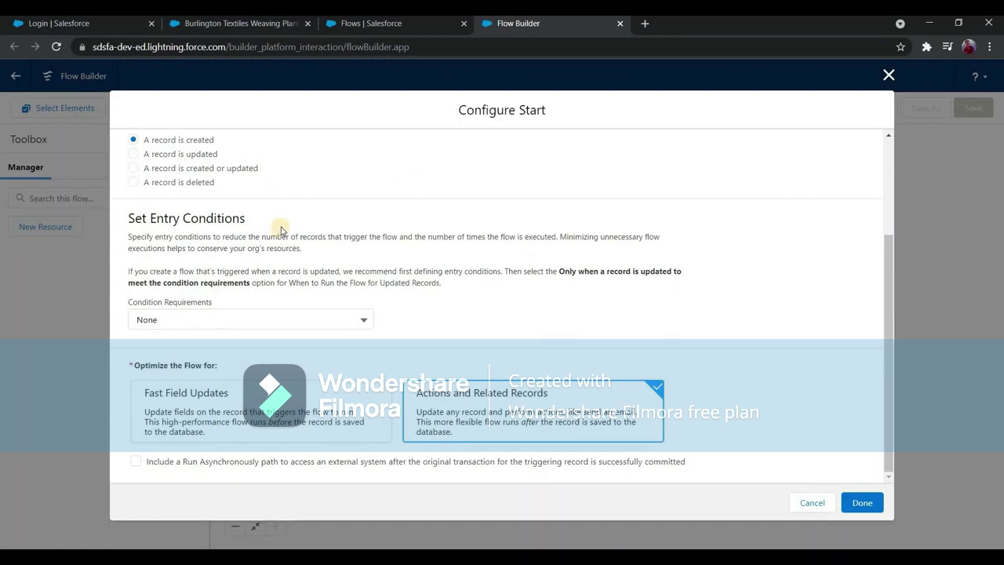
{"action": "scroll", "coordinate": [178, 286], "scroll_direction": "up", "scroll_amount": 2}
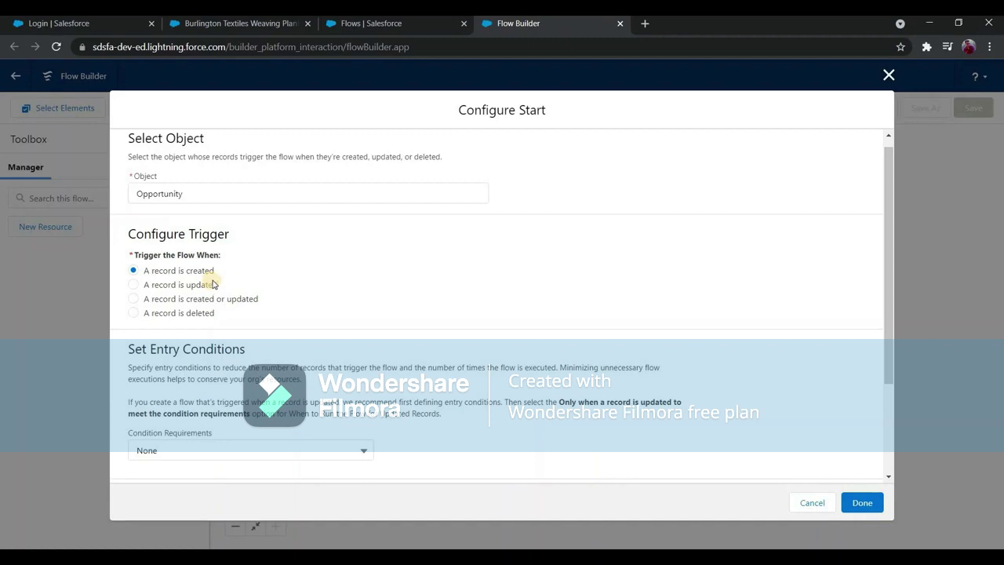
{"action": "left_click", "coordinate": [161, 284]}
{"action": "scroll", "coordinate": [210, 268], "scroll_direction": "down", "scroll_amount": 2}
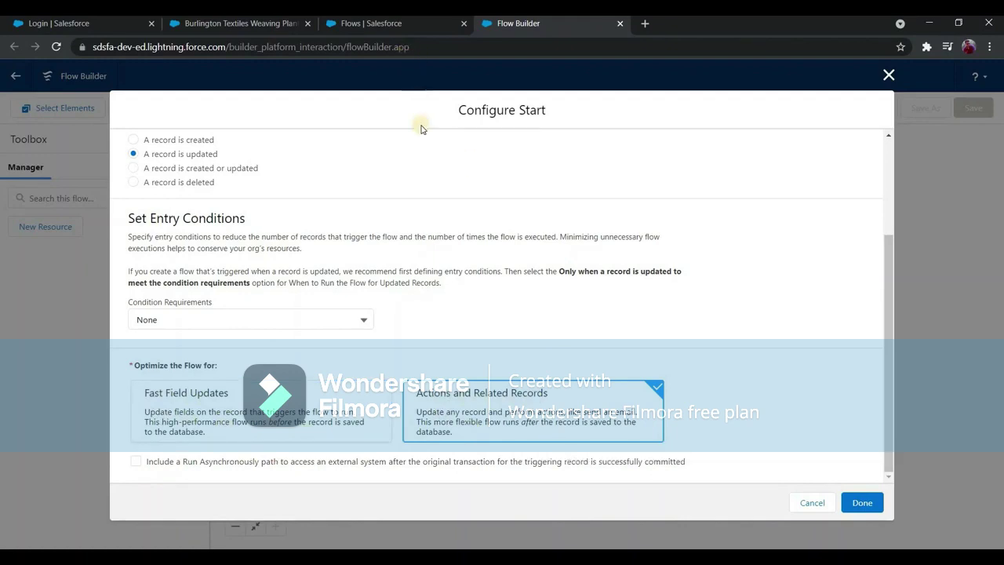
{"action": "left_click", "coordinate": [231, 30]}
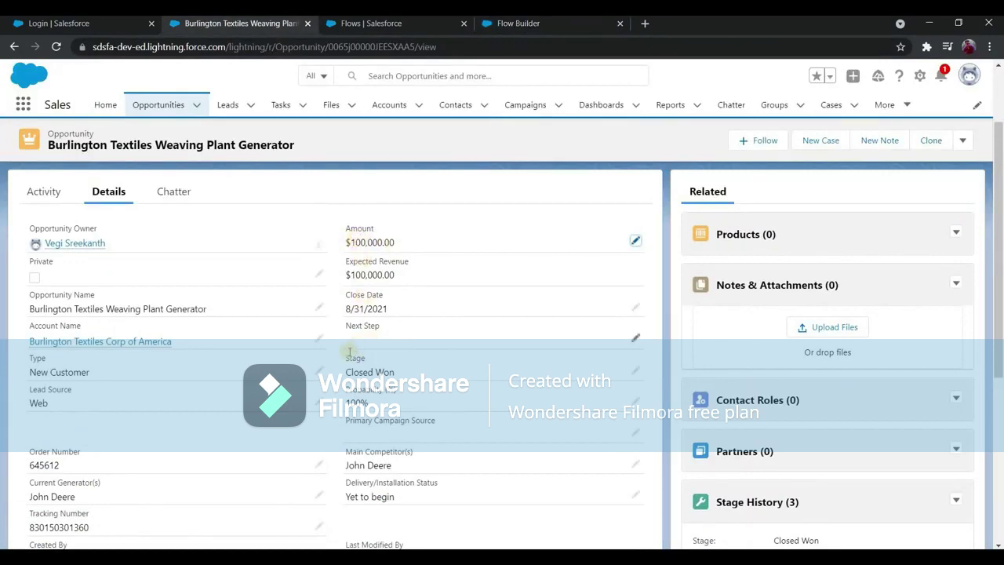
Optimize the Opportunity flow's start for Fast Field Updates and finish Configure Start.
{"action": "scroll", "coordinate": [108, 393], "scroll_direction": "down", "scroll_amount": 2}
{"action": "scroll", "coordinate": [107, 392], "scroll_direction": "down", "scroll_amount": 1}
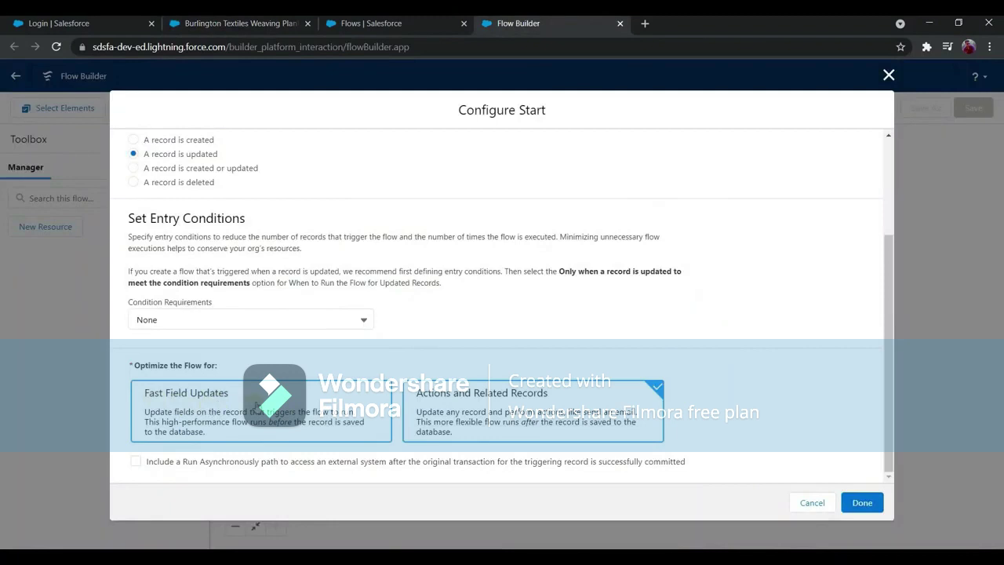
{"action": "left_click", "coordinate": [259, 406]}
{"action": "left_click", "coordinate": [863, 504]}
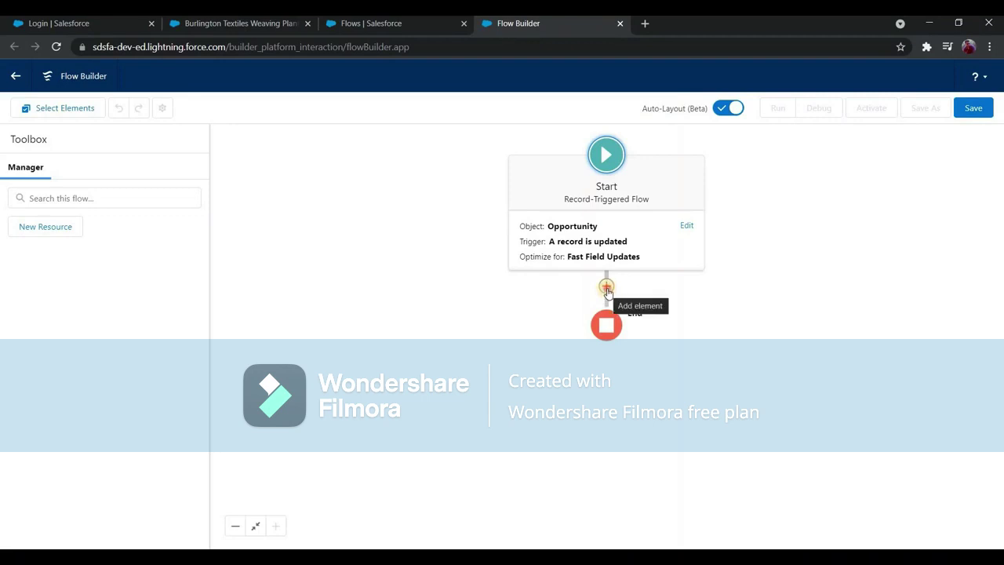
Add a Decision after Start labelled 'Check if current amount value is greater than 10000 than previous amount value' with outcome 'If Yes'.
{"action": "left_click", "coordinate": [606, 287]}
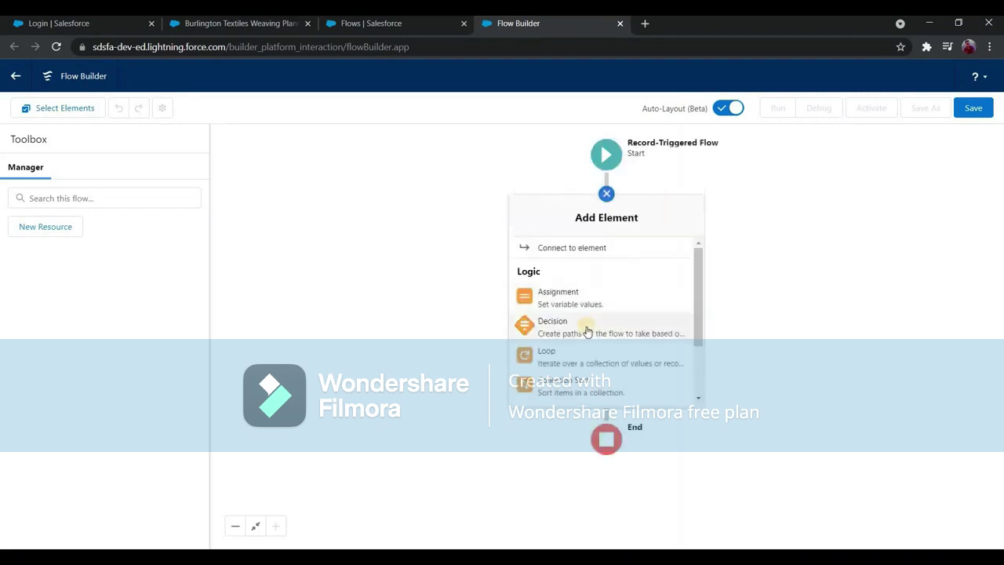
{"action": "left_click", "coordinate": [541, 321]}
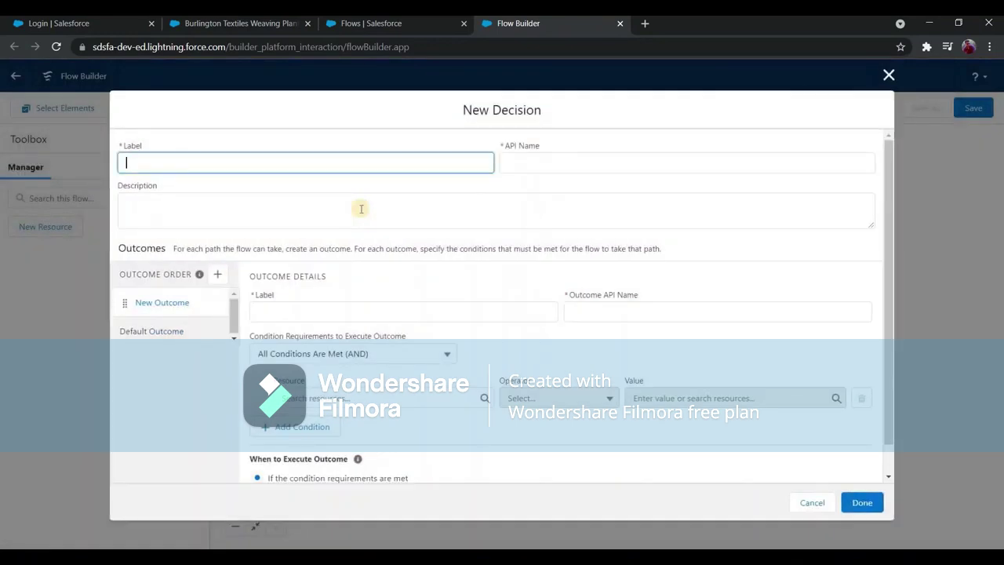
{"action": "type", "text": "Check if current r"}
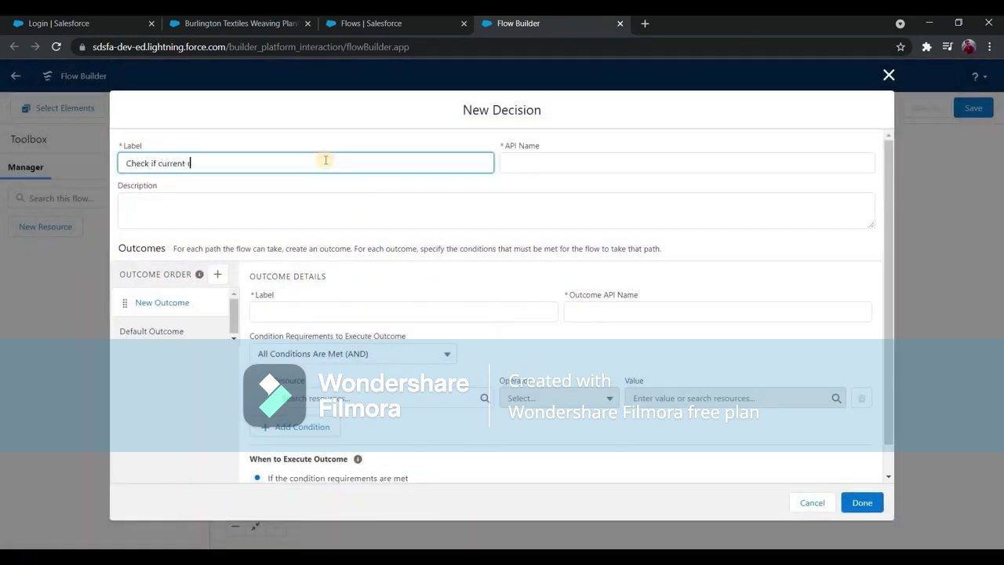
{"action": "key", "text": "BackSpace"}
{"action": "key", "text": "BackSpace"}
{"action": "type", "text": "amount value is greater than 10000"}
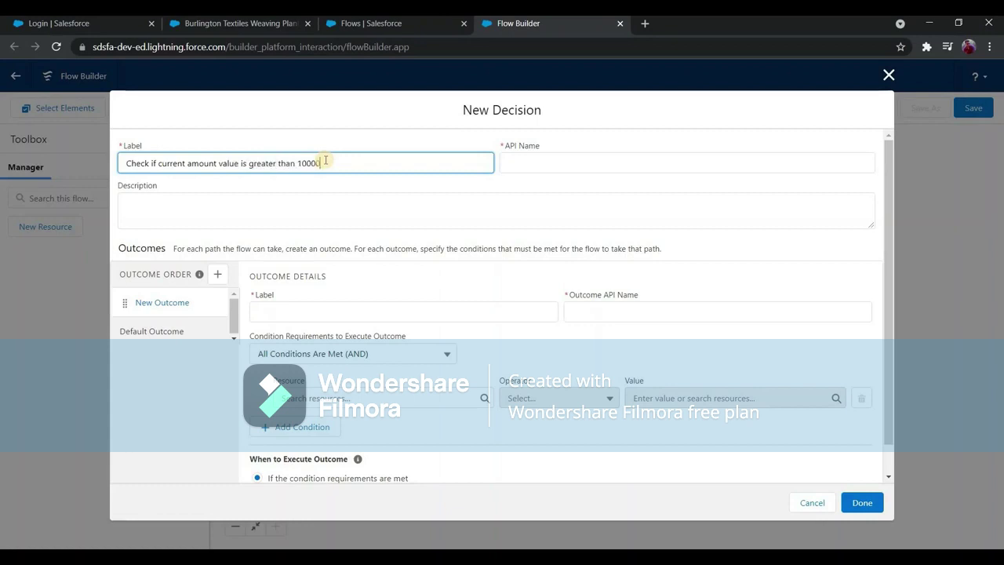
{"action": "type", "text": "pre"}
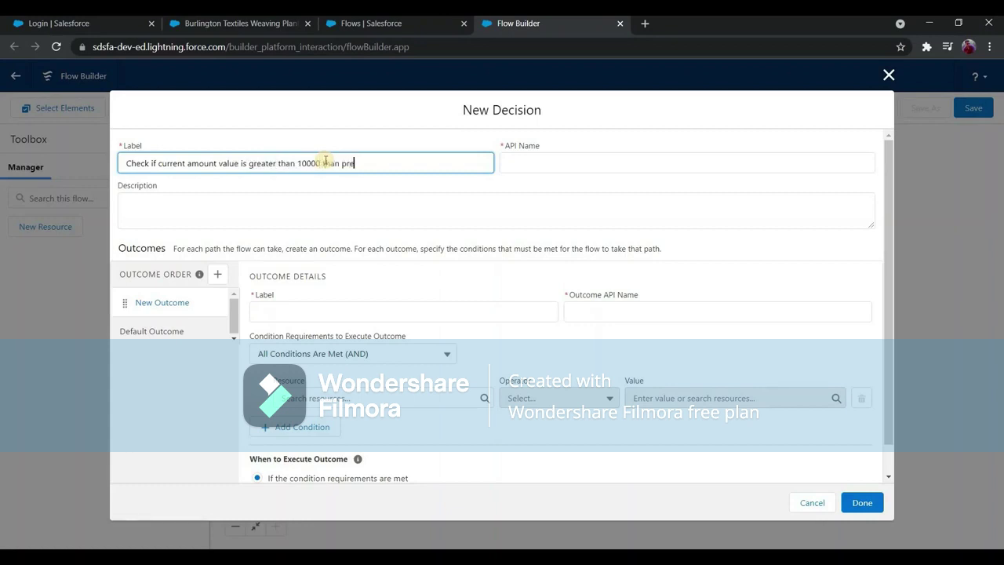
{"action": "type", "text": "value"}
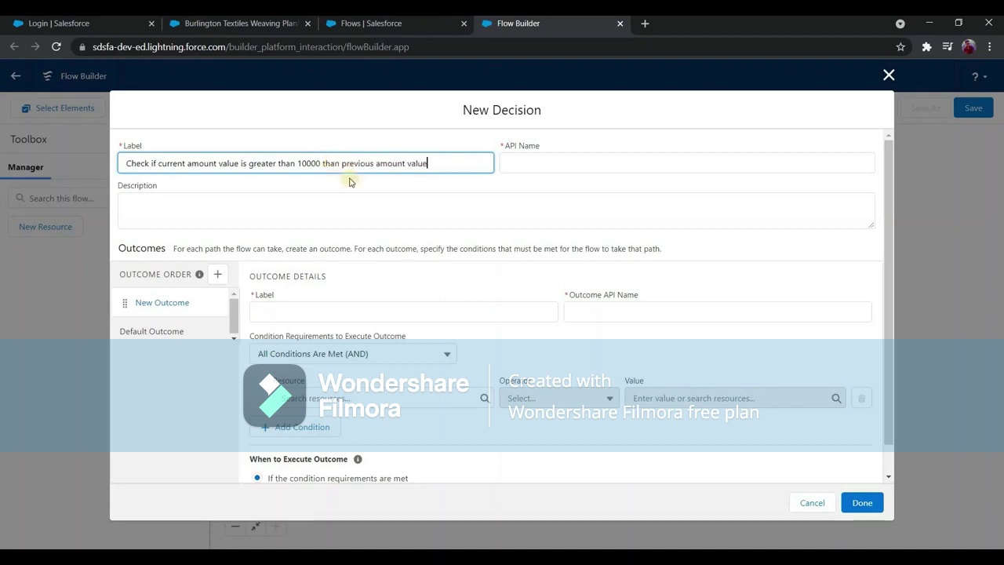
{"action": "left_click", "coordinate": [429, 215]}
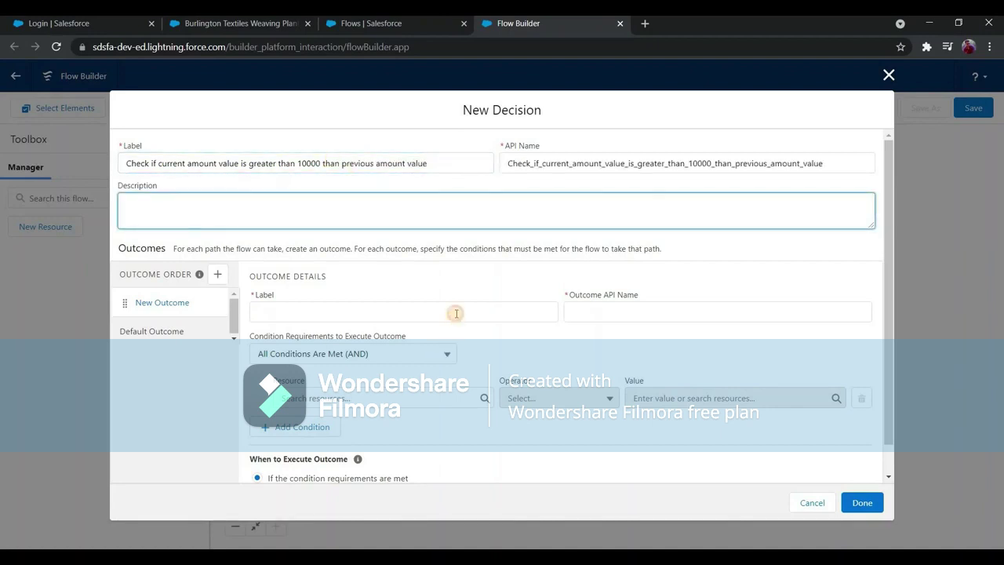
{"action": "left_click", "coordinate": [456, 313]}
{"action": "type", "text": "If Yes"}
{"action": "left_click", "coordinate": [548, 363]}
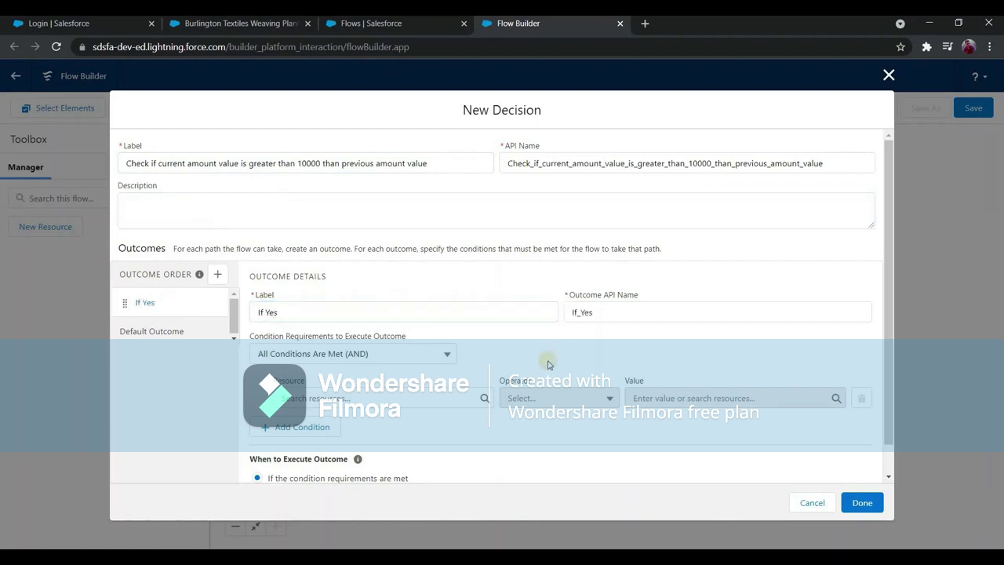
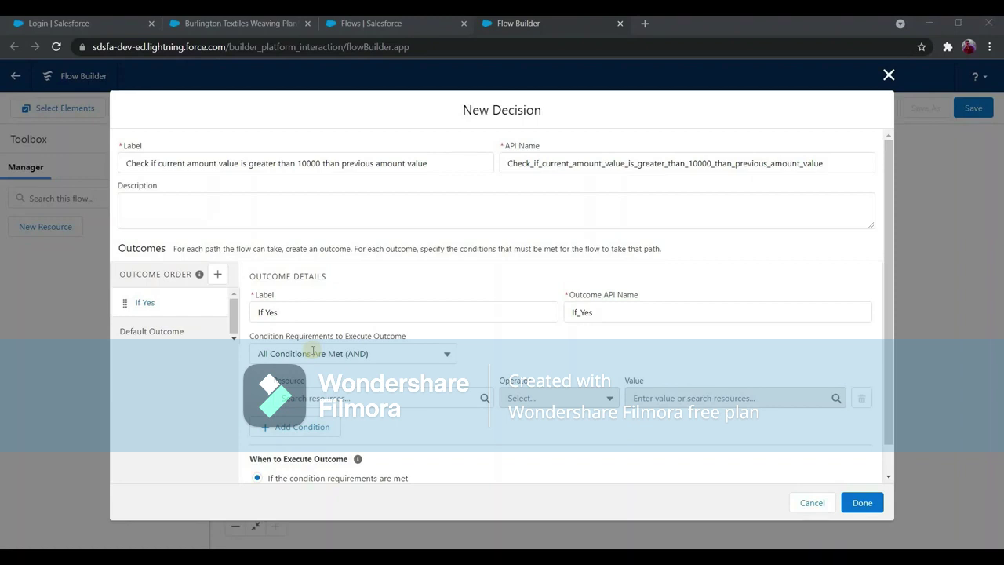
Search the first condition's Resource field for 'record'.
{"action": "left_click", "coordinate": [344, 398]}
{"action": "type", "text": "record"}
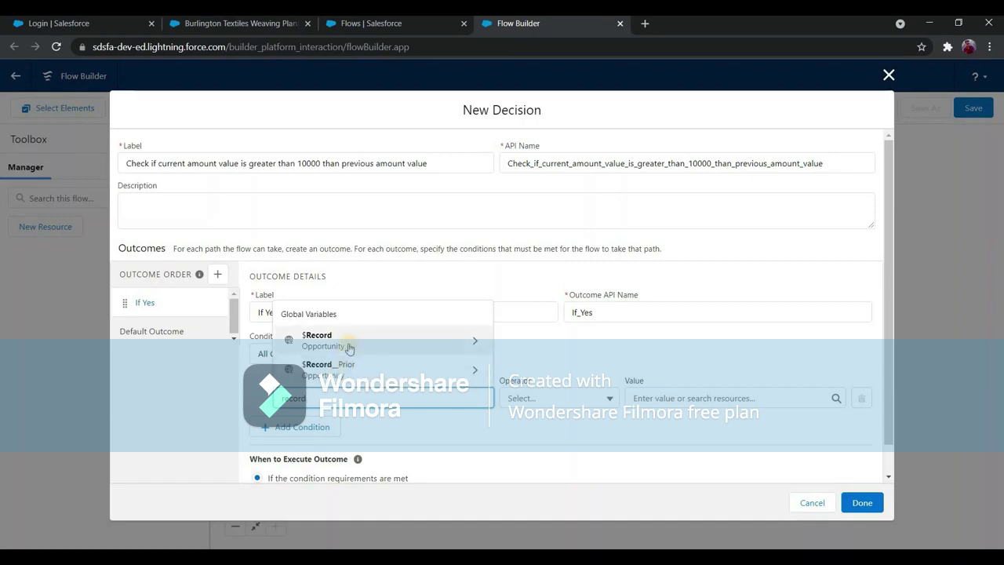
Make the If Yes condition test $Record > Amount with Greater Than or Equal.
{"action": "left_click", "coordinate": [368, 366]}
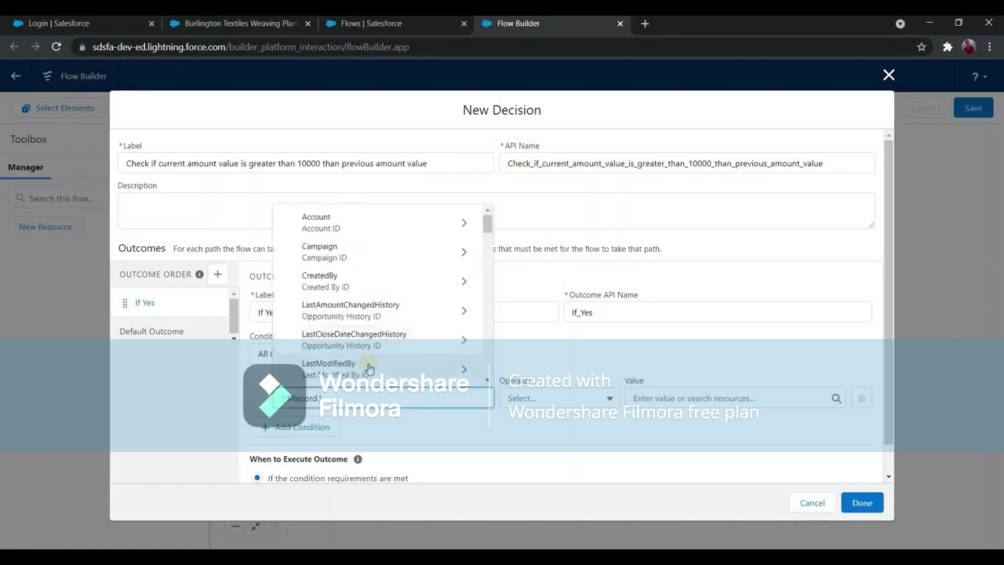
{"action": "type", "text": "amount"}
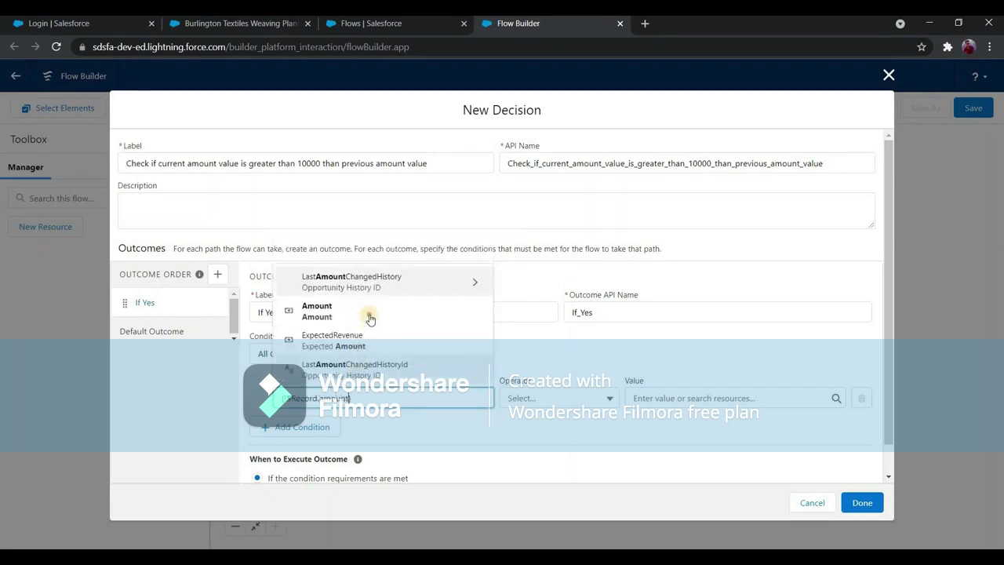
{"action": "left_click", "coordinate": [549, 399]}
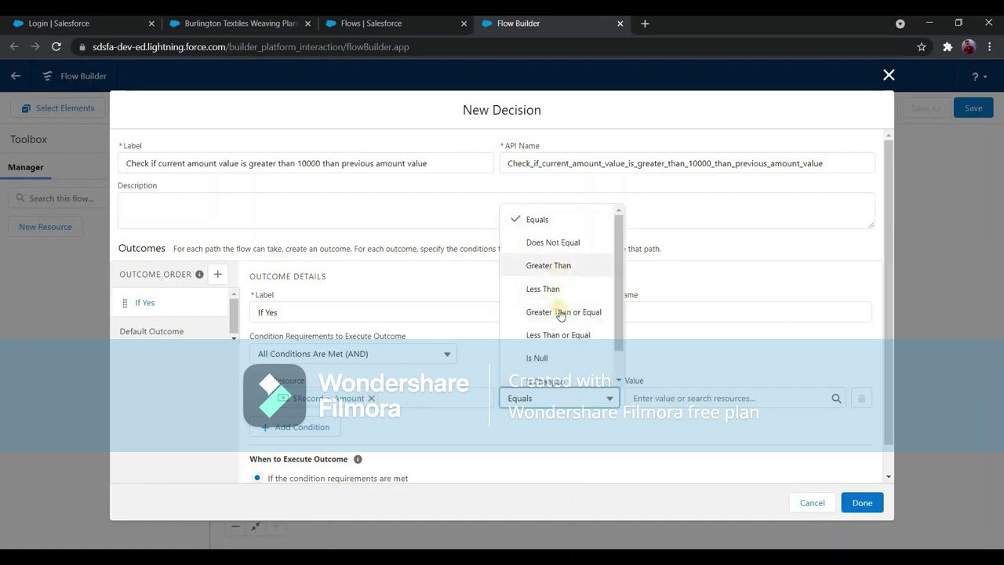
{"action": "left_click", "coordinate": [560, 314]}
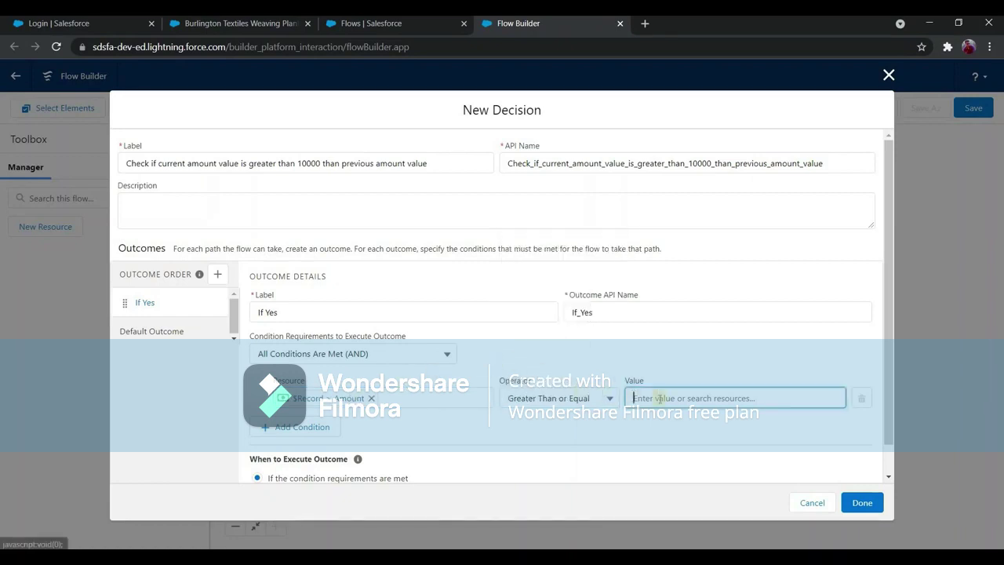
Try $Record__Prior > Amount as the comparison value, then clear it.
{"action": "type", "text": "reco"}
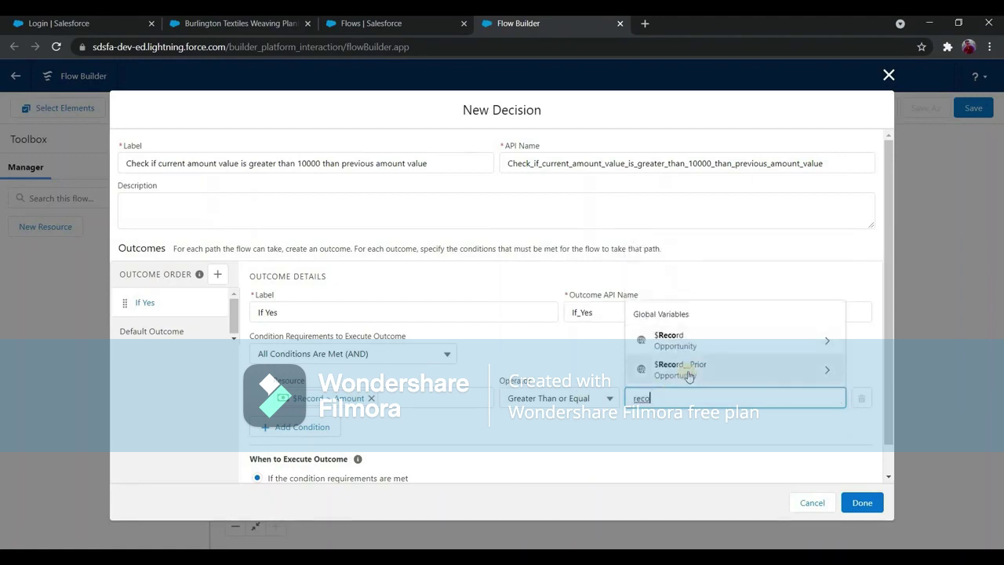
{"action": "left_click", "coordinate": [680, 368]}
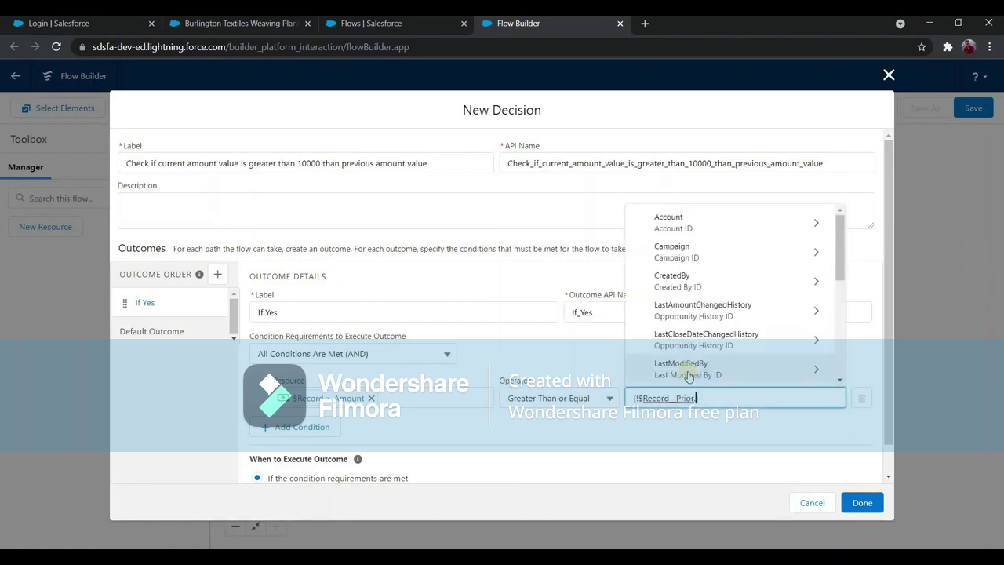
{"action": "type", "text": "Amount"}
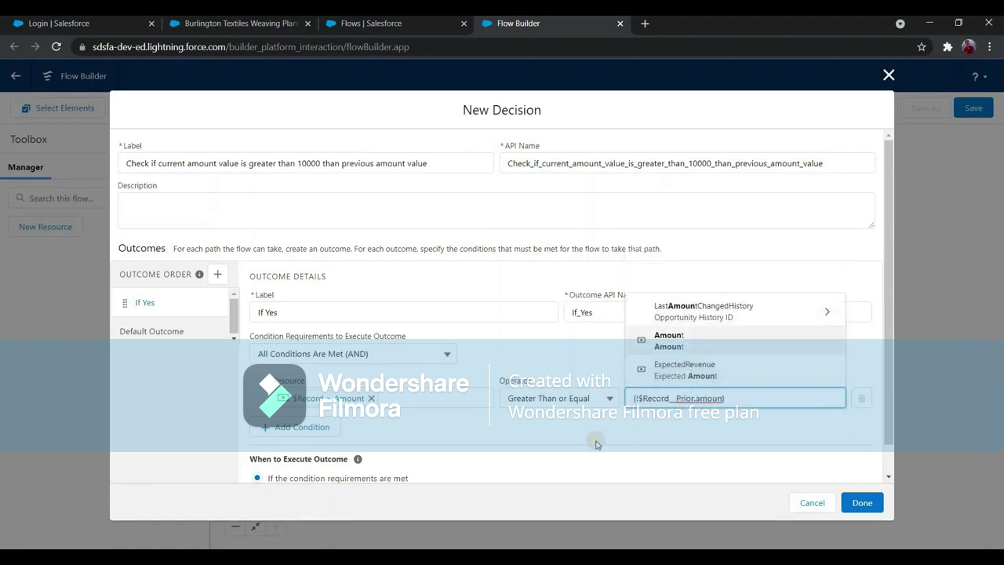
{"action": "left_click", "coordinate": [365, 426]}
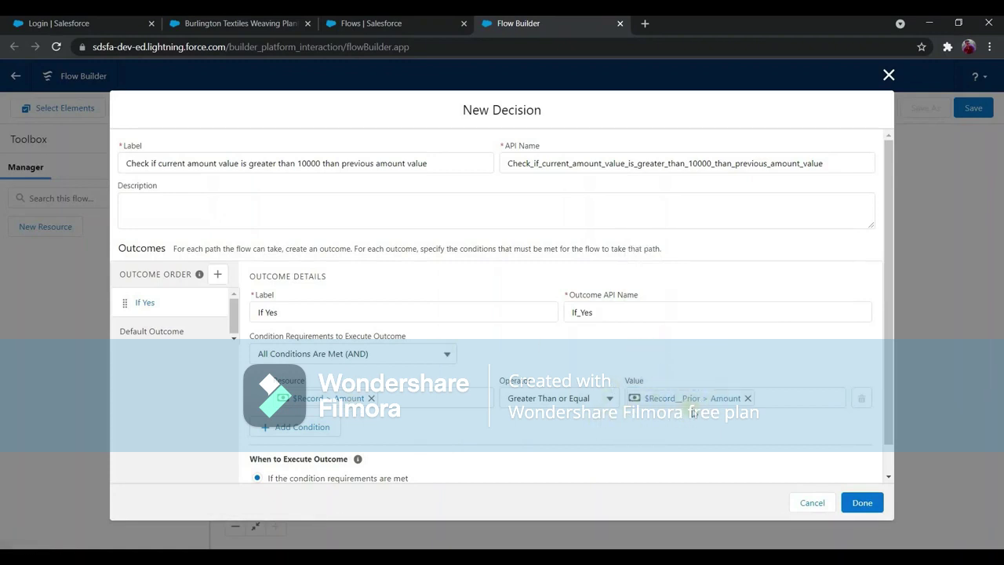
{"action": "left_click", "coordinate": [748, 398]}
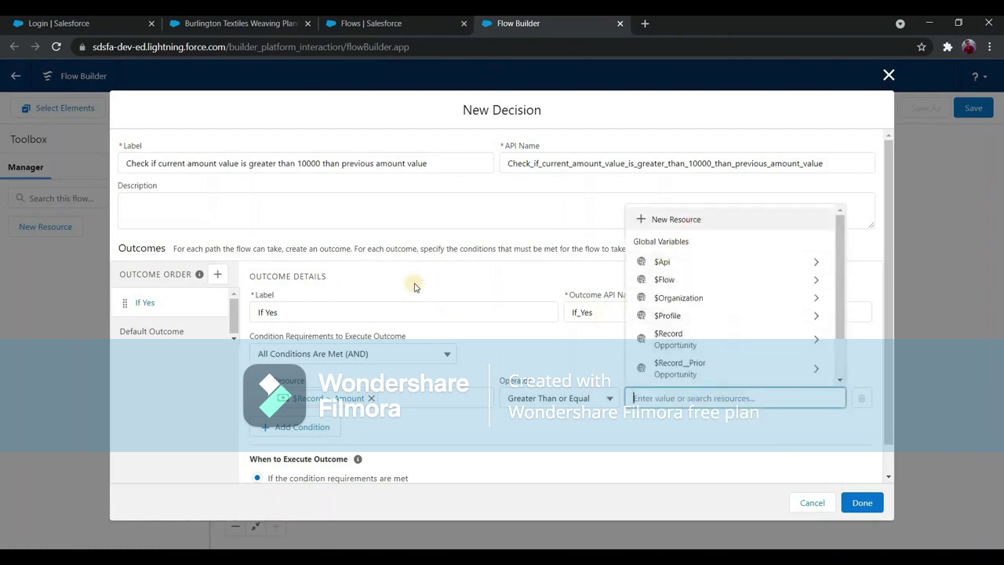
Start a new Number-type Formula resource named PreviousAMountValuePlus10000 for the condition value.
{"action": "left_click", "coordinate": [672, 217]}
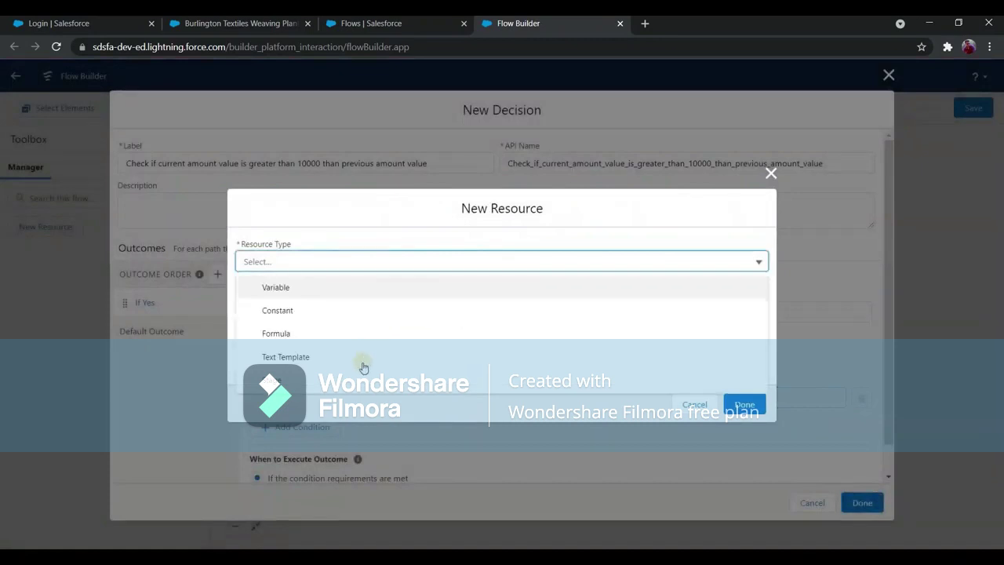
{"action": "key", "text": "Down"}
{"action": "key", "text": "Down"}
{"action": "key", "text": "Down"}
{"action": "key", "text": "Down"}
{"action": "key", "text": "Down"}
{"action": "key", "text": "Down"}
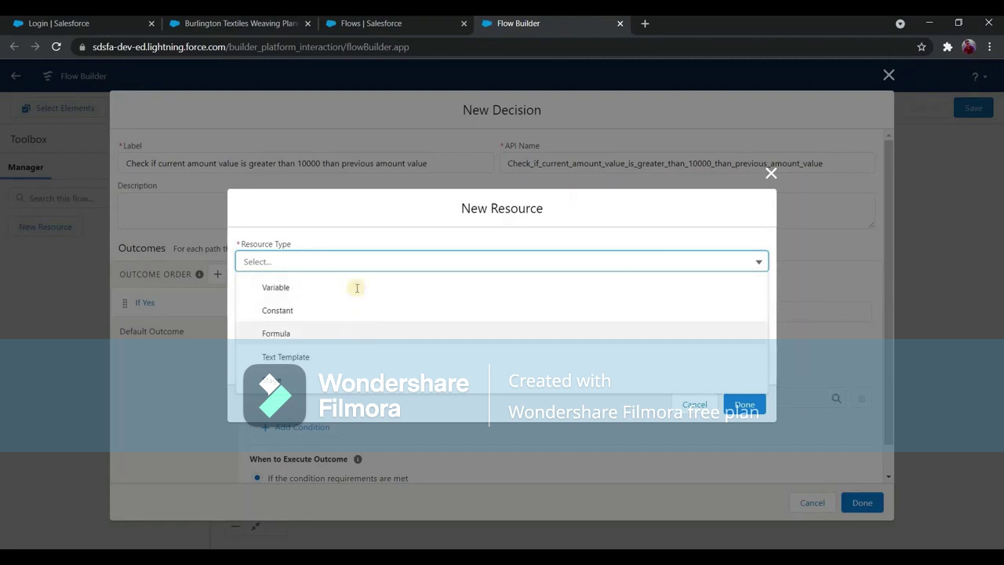
{"action": "key", "text": "Return"}
{"action": "left_click", "coordinate": [376, 239]}
{"action": "type", "text": "Formula"}
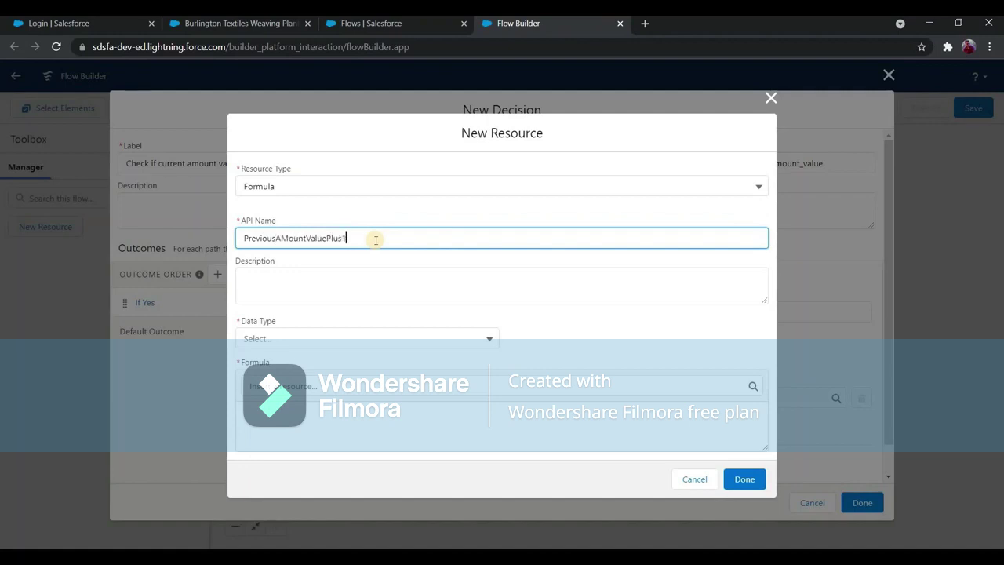
{"action": "type", "text": "0000"}
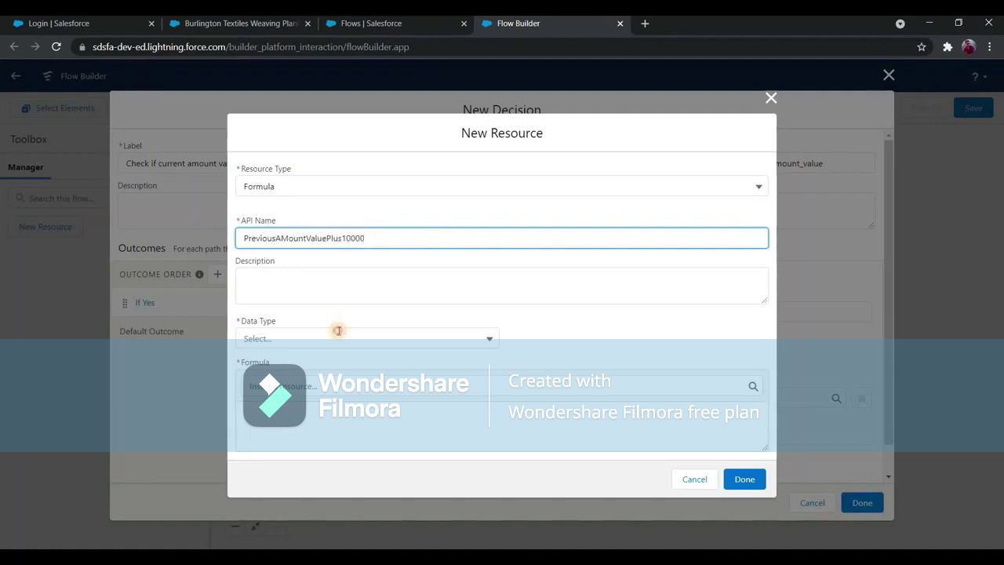
{"action": "key", "text": "Tab"}
{"action": "left_click", "coordinate": [367, 338]}
{"action": "left_click", "coordinate": [330, 396]}
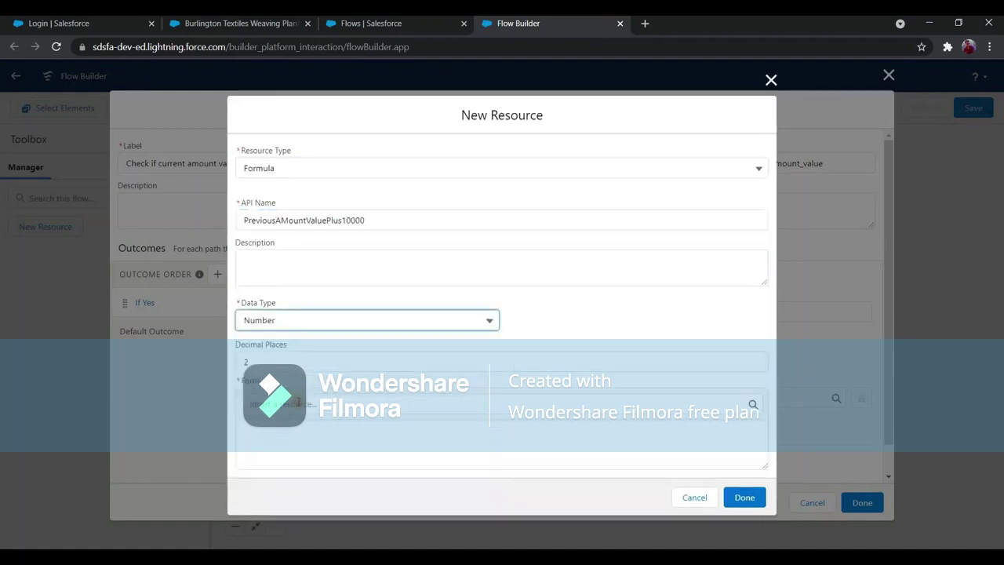
Write the formula {!$Record__Prior.Amount} + 10000 and save the resource.
{"action": "left_click", "coordinate": [298, 405]}
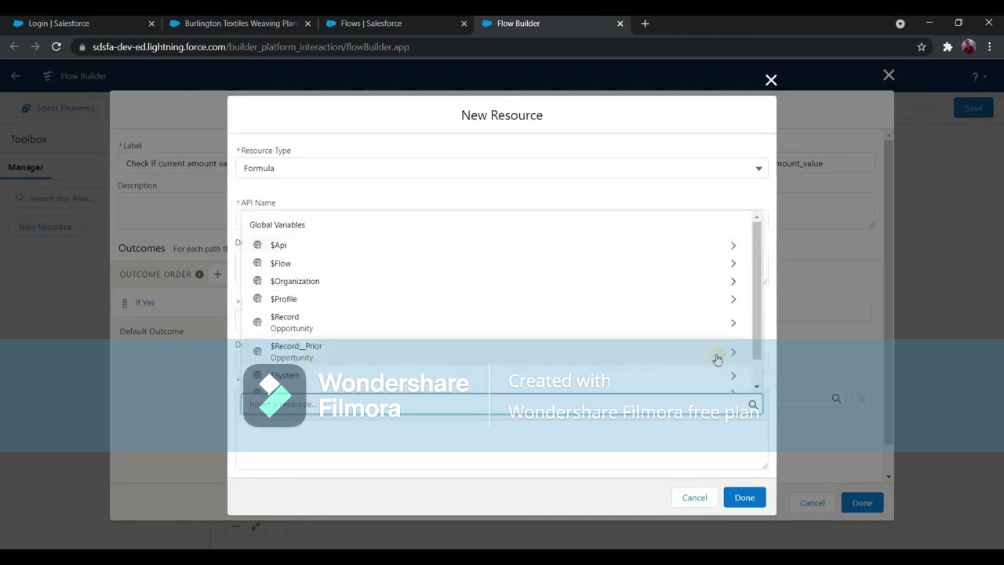
{"action": "left_click", "coordinate": [683, 353]}
{"action": "type", "text": "Amount"}
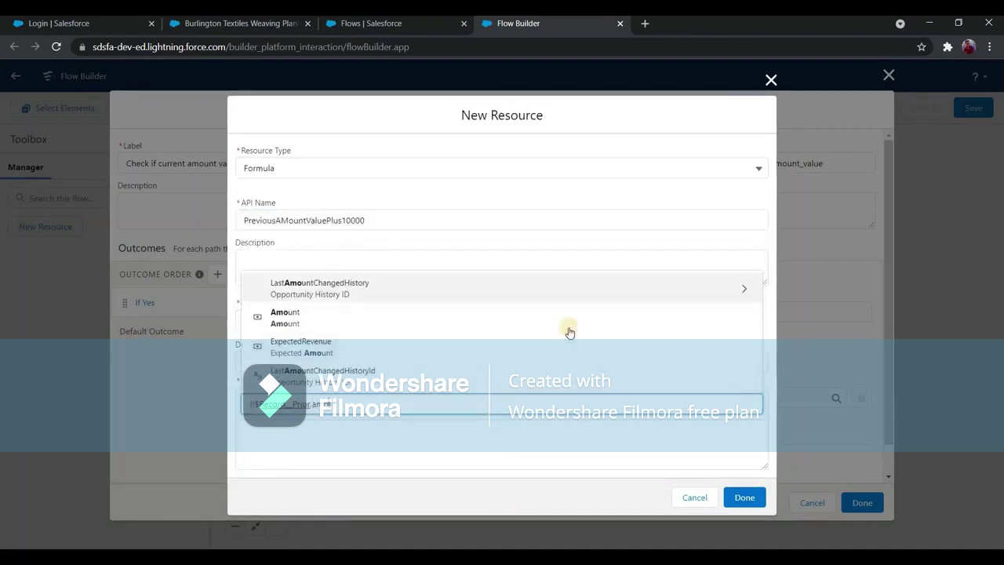
{"action": "key", "text": "Down"}
{"action": "key", "text": "Return"}
{"action": "left_click", "coordinate": [512, 445]}
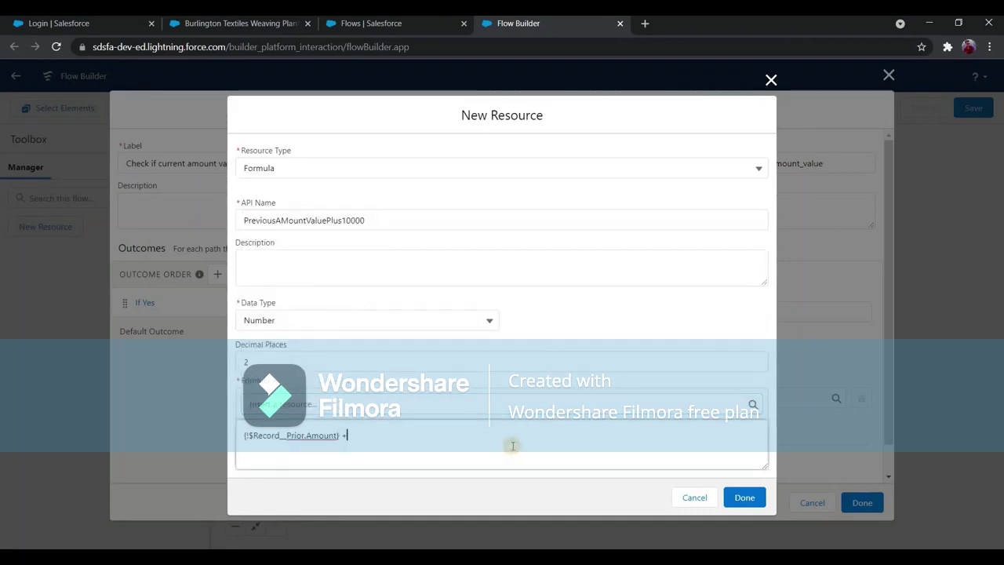
{"action": "type", "text": "+ 10000"}
{"action": "left_click", "coordinate": [741, 497]}
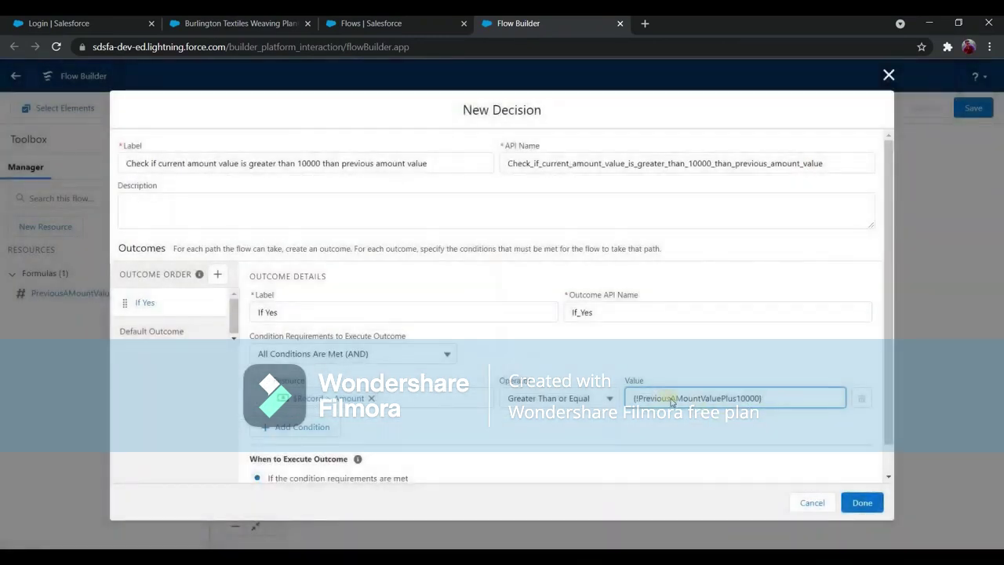
Save the decision onto the canvas with If Yes and Default Outcome paths before End.
{"action": "scroll", "coordinate": [666, 399], "scroll_direction": "down", "scroll_amount": 1}
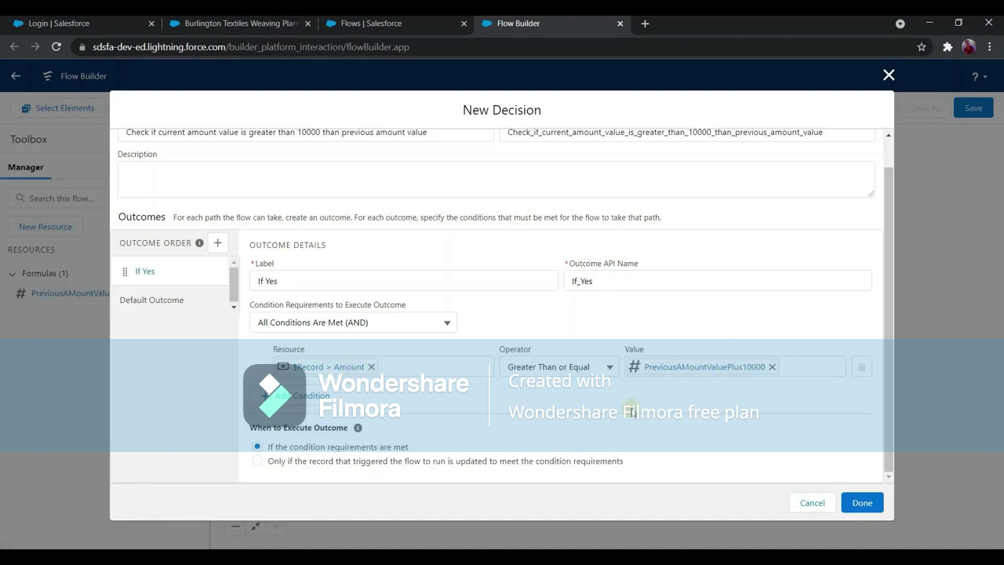
{"action": "left_click", "coordinate": [857, 502]}
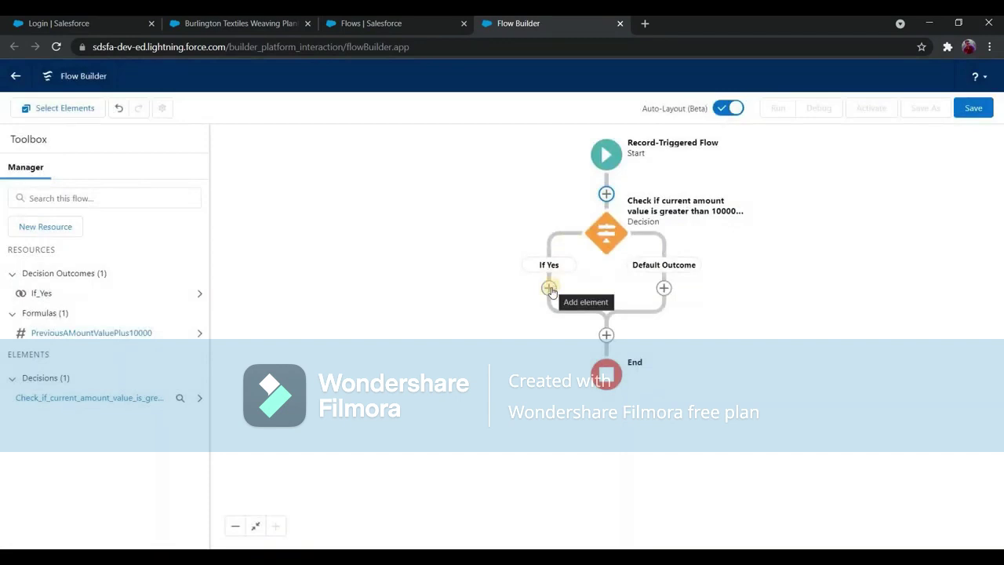
Add an Assignment labelled AddCommentinDescription on the If Yes branch.
{"action": "left_click", "coordinate": [549, 289]}
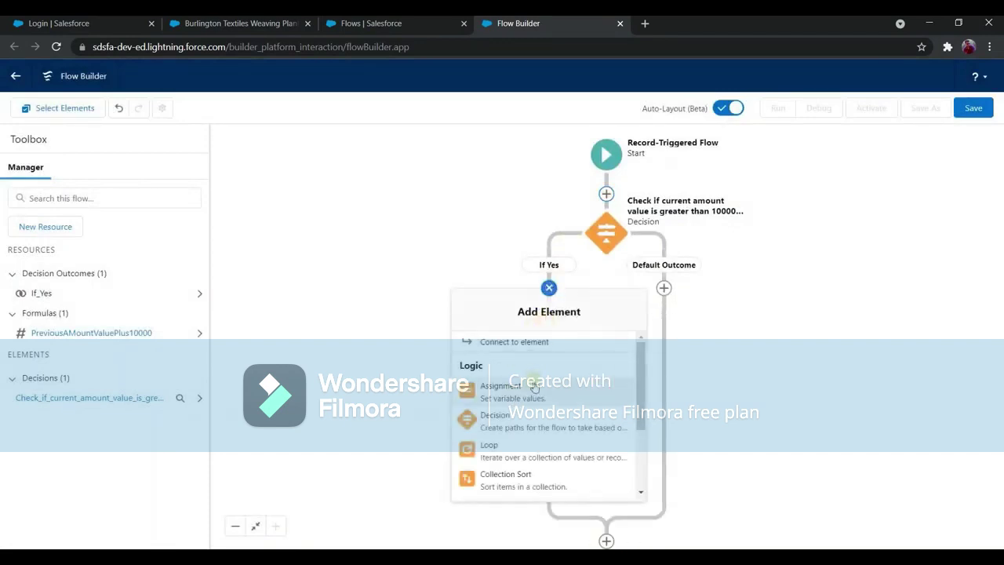
{"action": "left_click", "coordinate": [532, 390]}
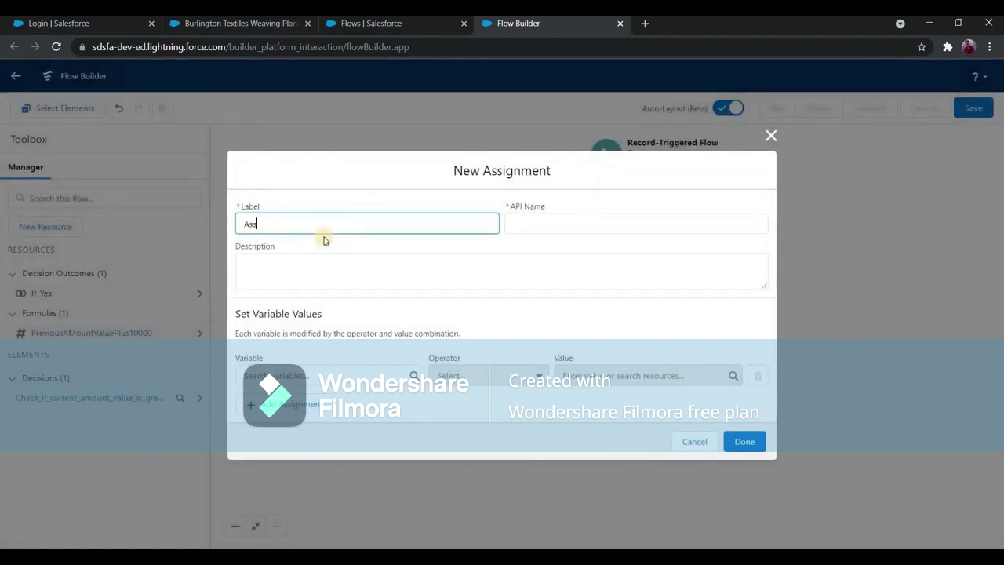
{"action": "type", "text": "AddCommentinDescription"}
{"action": "left_click", "coordinate": [342, 373]}
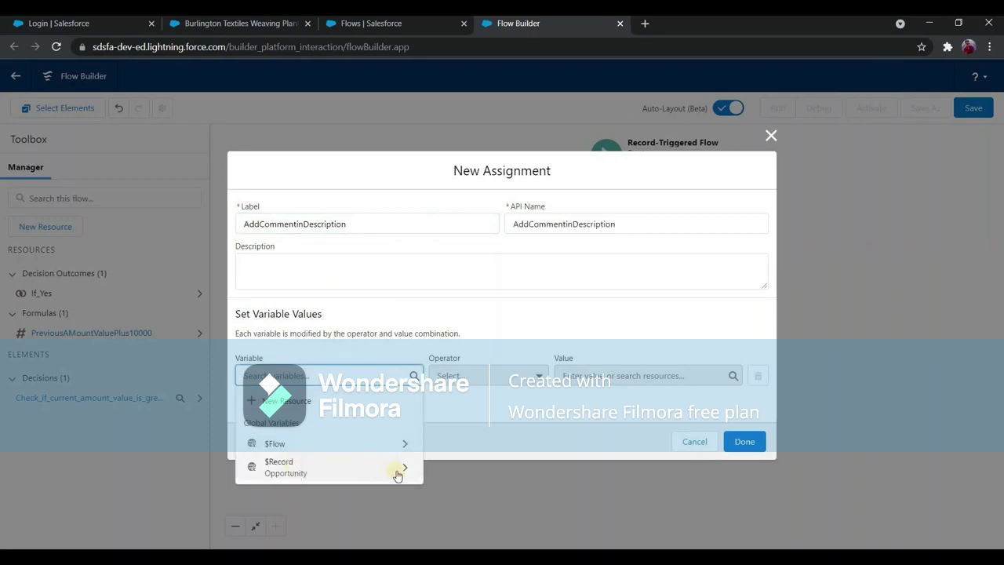
Make the assignment Add 'Revenue changed more than 10000$' to $Record > Description, and save it.
{"action": "left_click", "coordinate": [396, 468]}
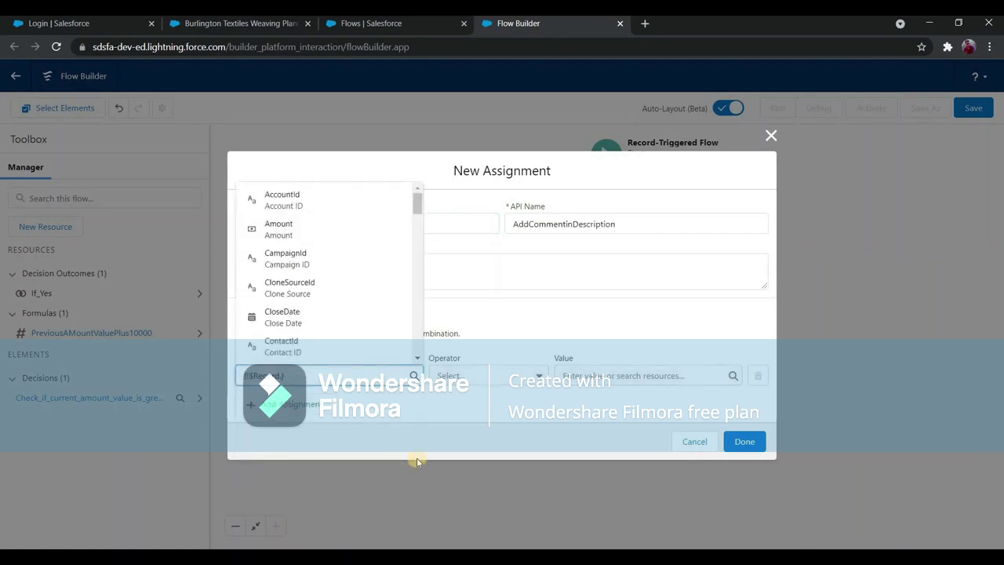
{"action": "type", "text": "des"}
{"action": "left_click", "coordinate": [379, 347]}
{"action": "left_click", "coordinate": [485, 378]}
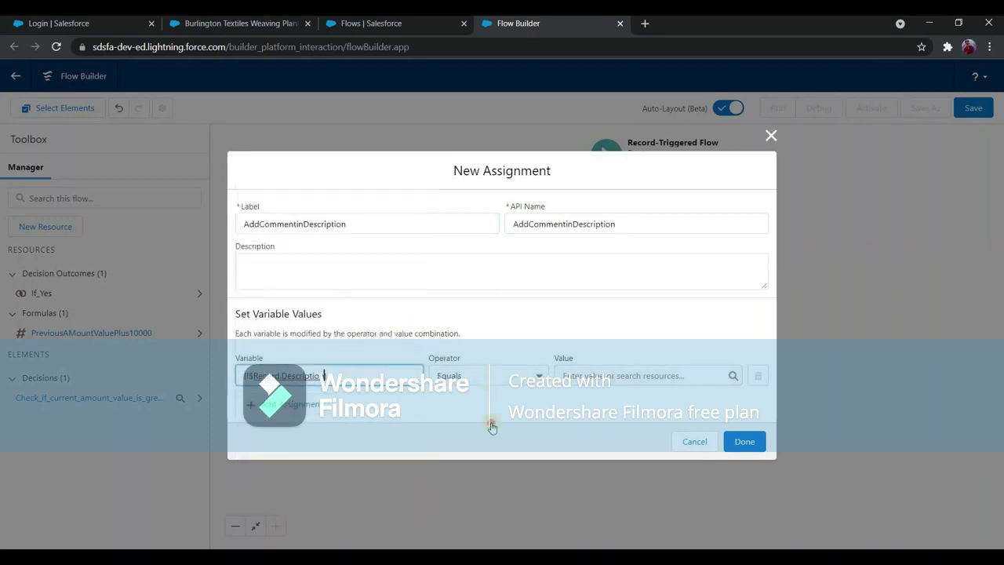
{"action": "key", "text": "Down"}
{"action": "key", "text": "Return"}
{"action": "key", "text": "Tab"}
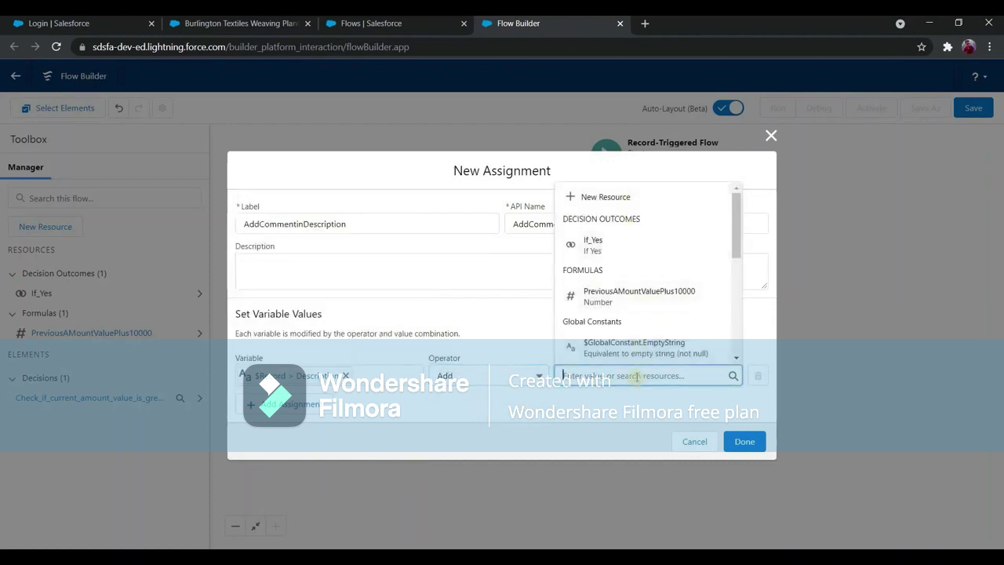
{"action": "type", "text": "Revenue changed more than 10000"}
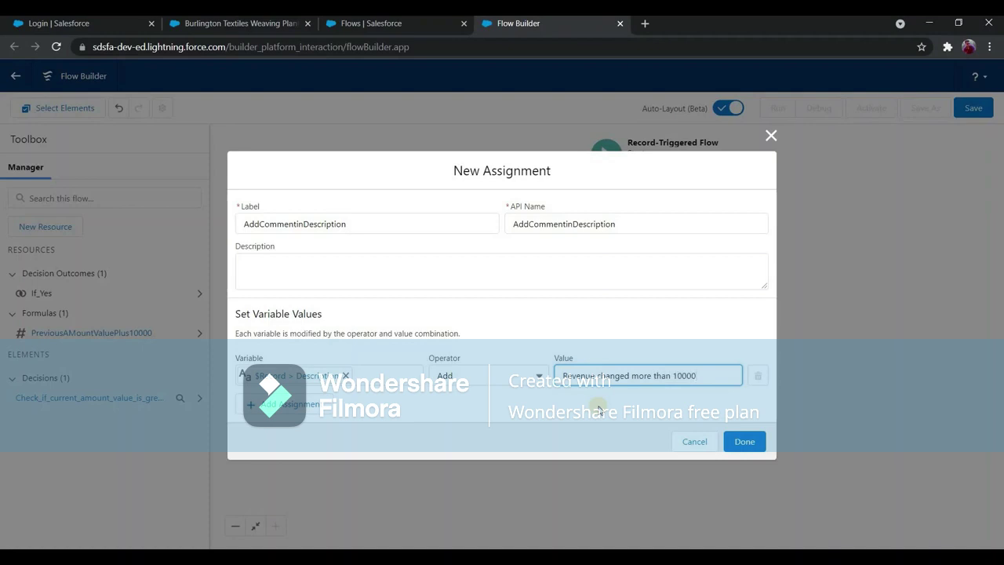
{"action": "left_click", "coordinate": [745, 440]}
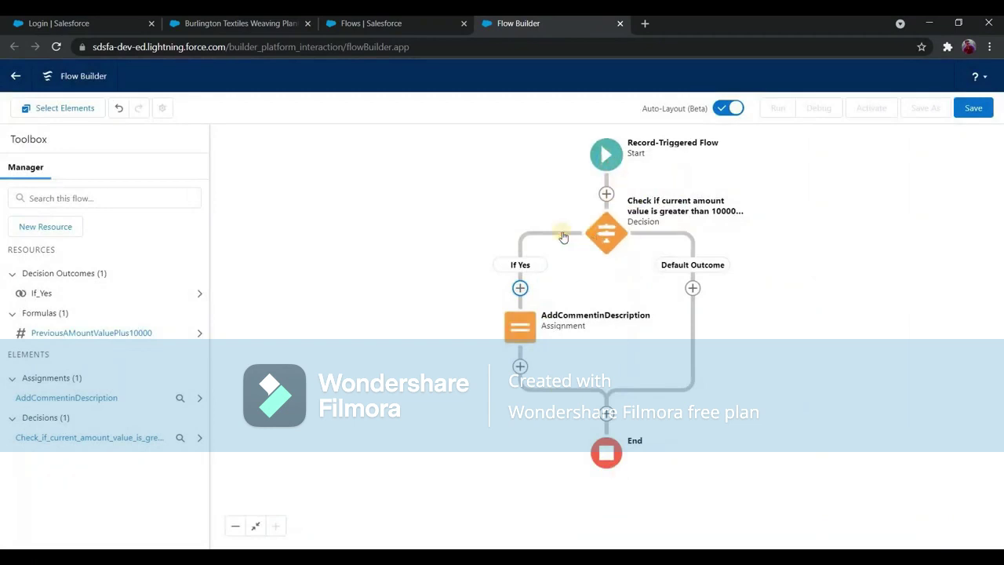
Review the Start element's update trigger, then open the AddCommentinDescription assignment's actions.
{"action": "left_click", "coordinate": [605, 159]}
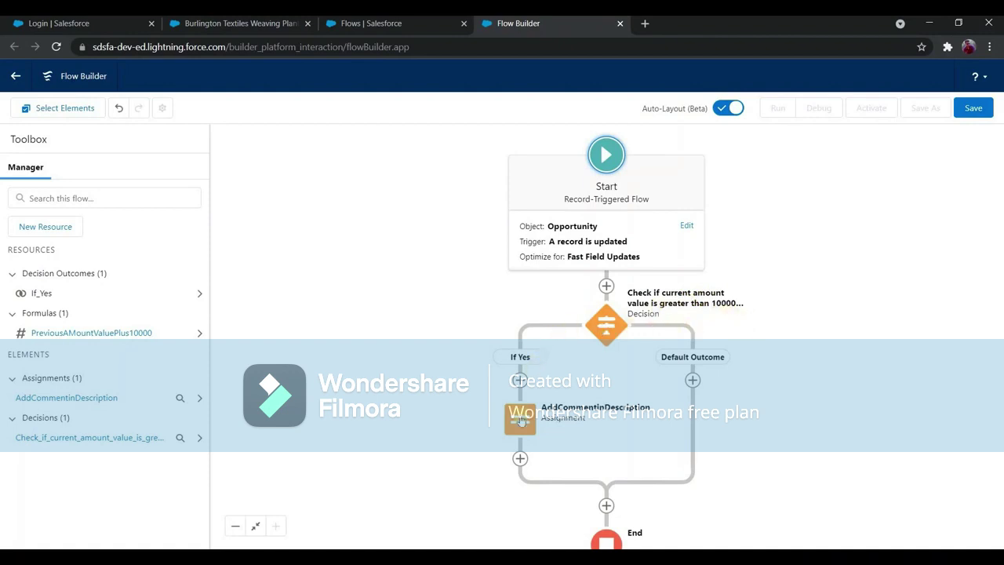
{"action": "left_click", "coordinate": [515, 424]}
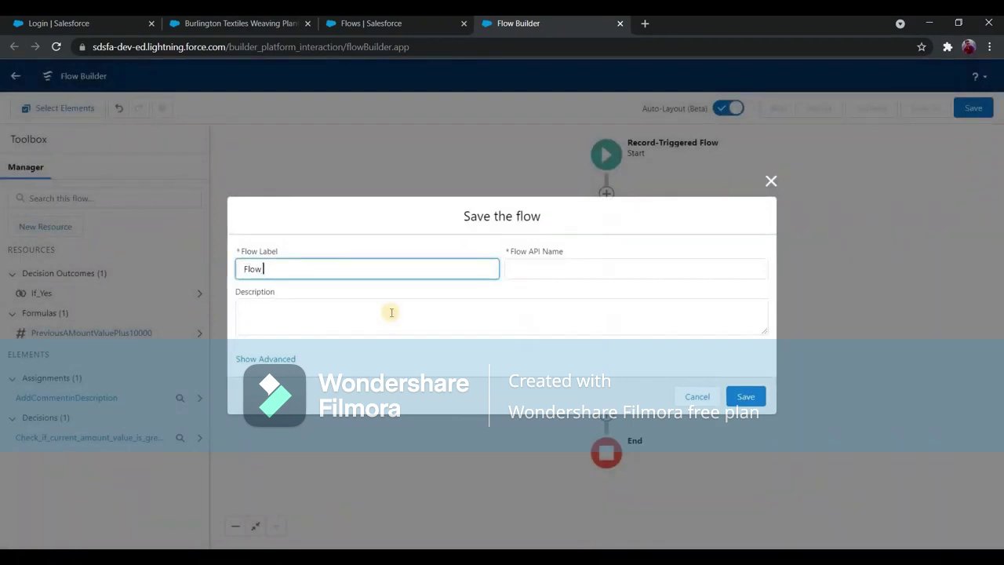
Save the flow as 'Flow 3: Before Insert trigger' with an amount-check description, then return to the opportunity.
{"action": "type", "text": "nsert"}
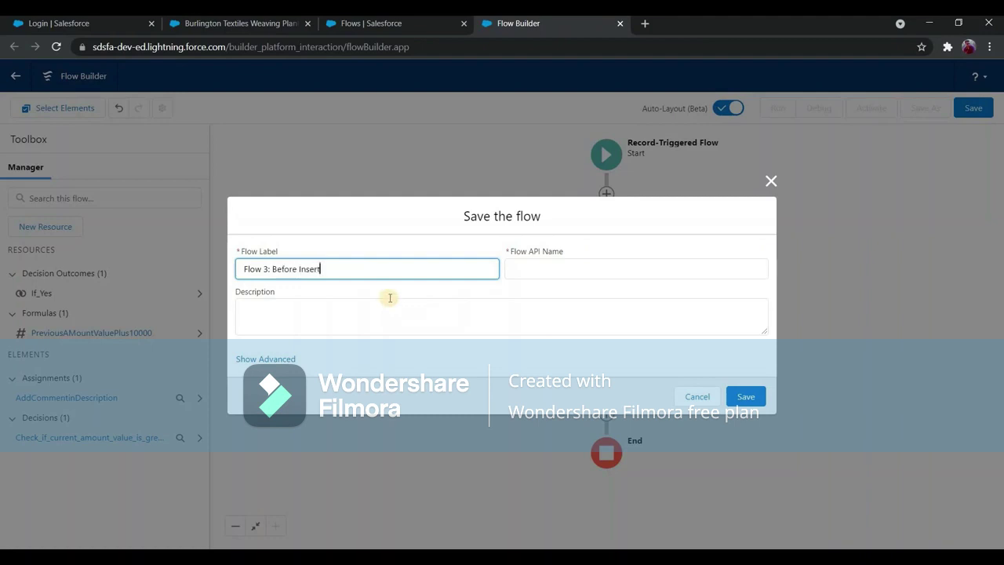
{"action": "type", "text": " trigger"}
{"action": "left_click", "coordinate": [366, 307]}
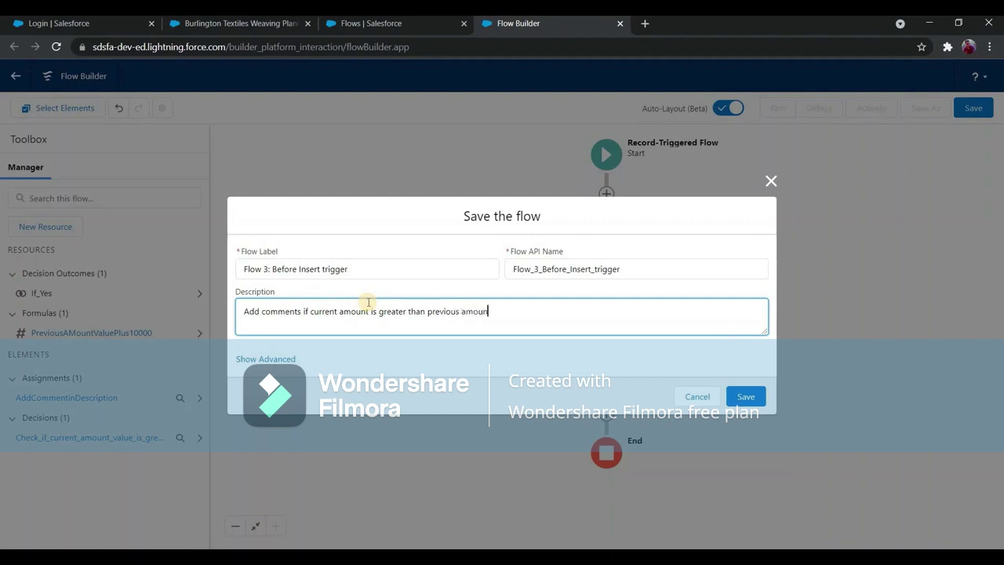
{"action": "type", "text": "0000"}
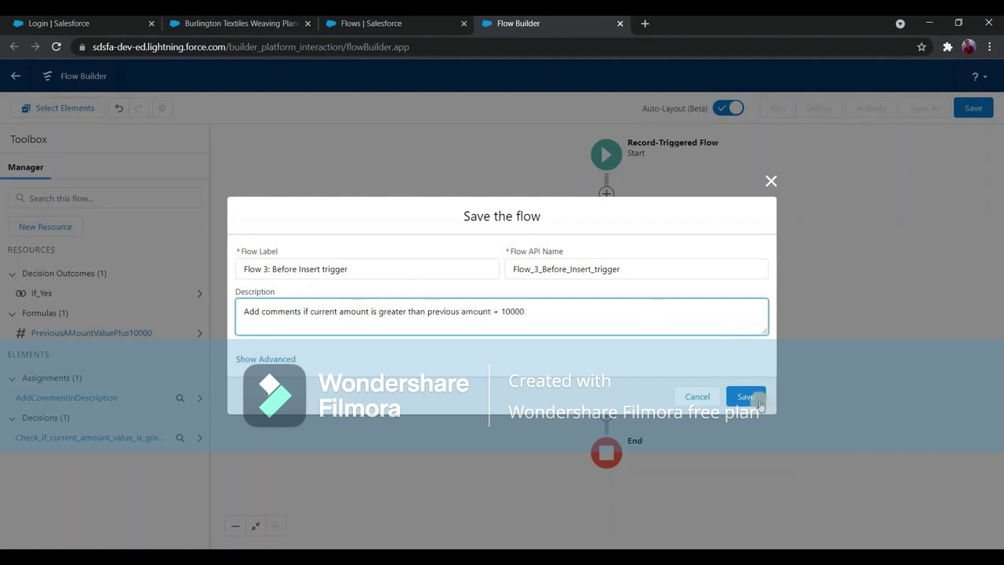
{"action": "left_click", "coordinate": [745, 396]}
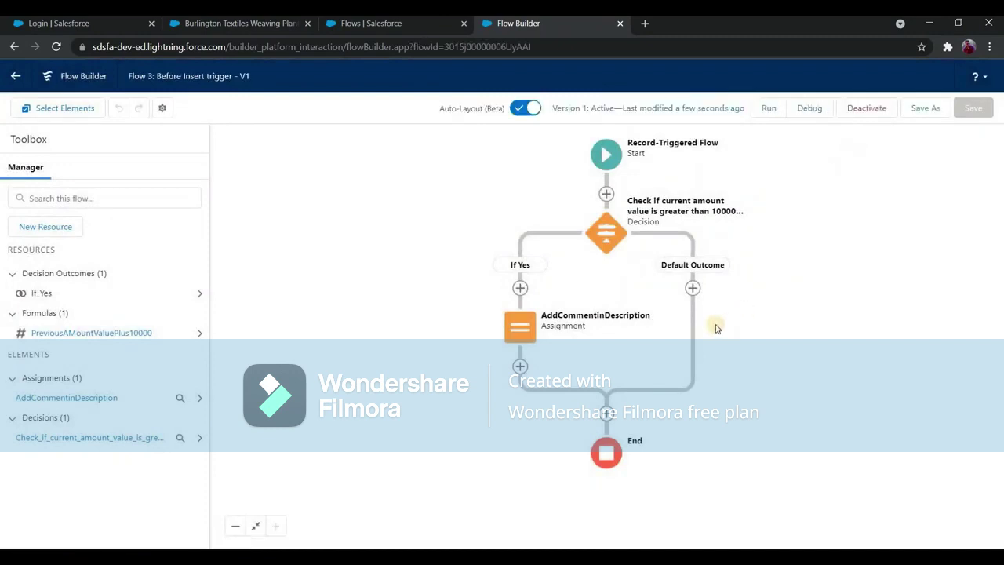
{"action": "left_click", "coordinate": [202, 24]}
Change the Burlington Textiles opportunity Amount to 150000 and save it.
{"action": "scroll", "coordinate": [284, 359], "scroll_direction": "up", "scroll_amount": 4}
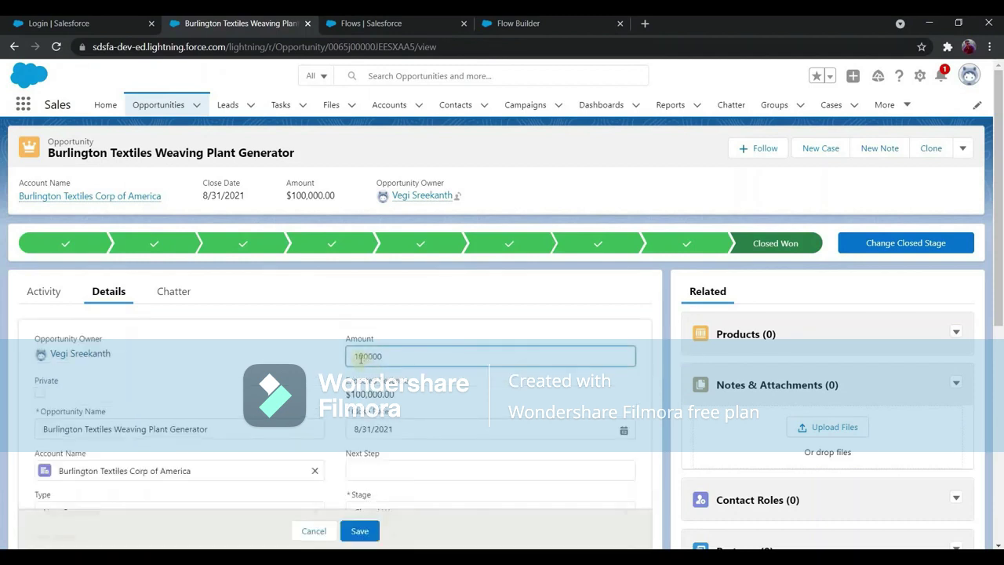
{"action": "double_click", "coordinate": [416, 347]}
{"action": "type", "text": "150000"}
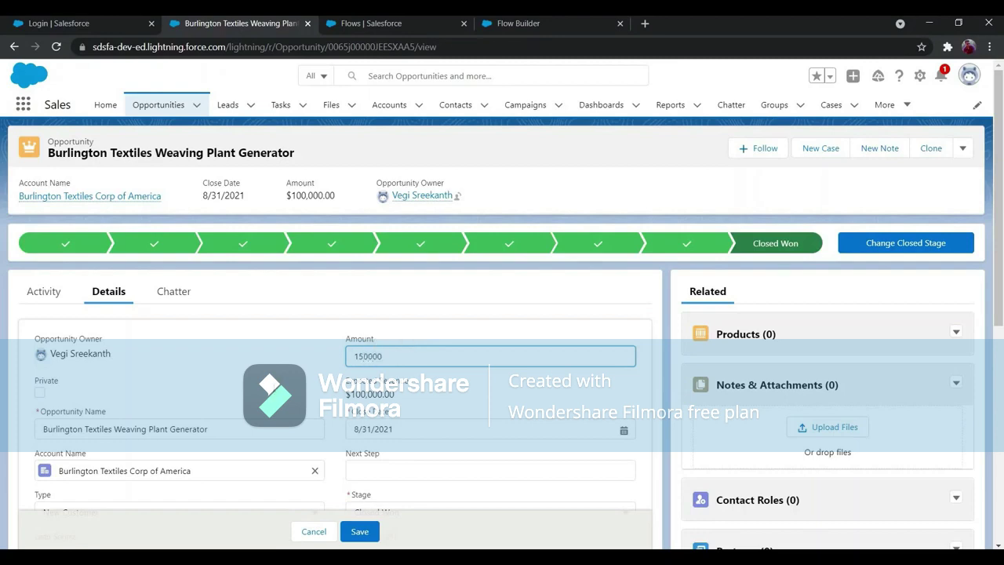
{"action": "scroll", "coordinate": [188, 399], "scroll_direction": "down", "scroll_amount": 5}
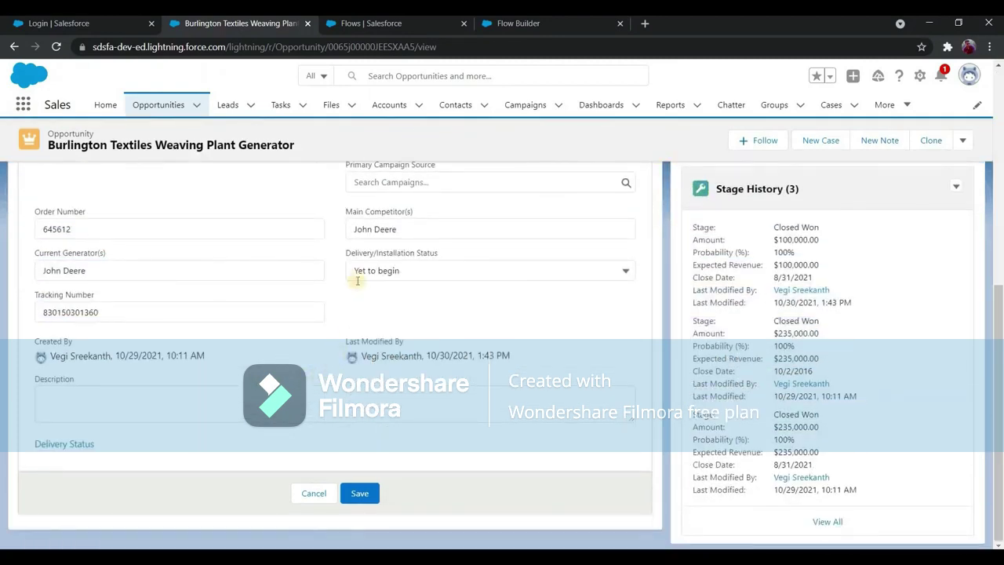
{"action": "scroll", "coordinate": [358, 525], "scroll_direction": "up", "scroll_amount": 5}
{"action": "left_click", "coordinate": [358, 531]}
{"action": "scroll", "coordinate": [35, 343], "scroll_direction": "down", "scroll_amount": 3}
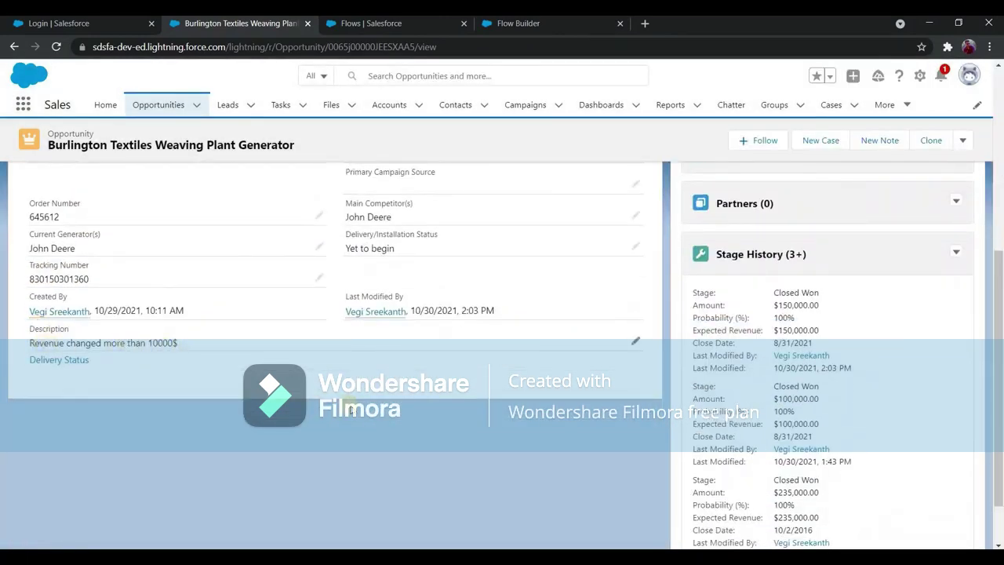
{"action": "scroll", "coordinate": [460, 343], "scroll_direction": "up", "scroll_amount": 10}
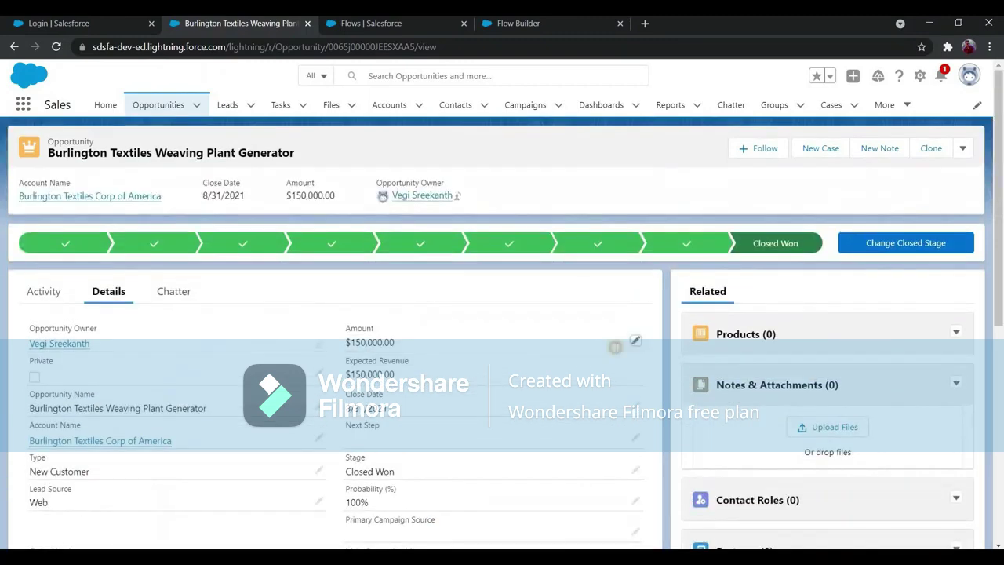
Change the Amount to 155000, clear the Description note, and save.
{"action": "double_click", "coordinate": [381, 357]}
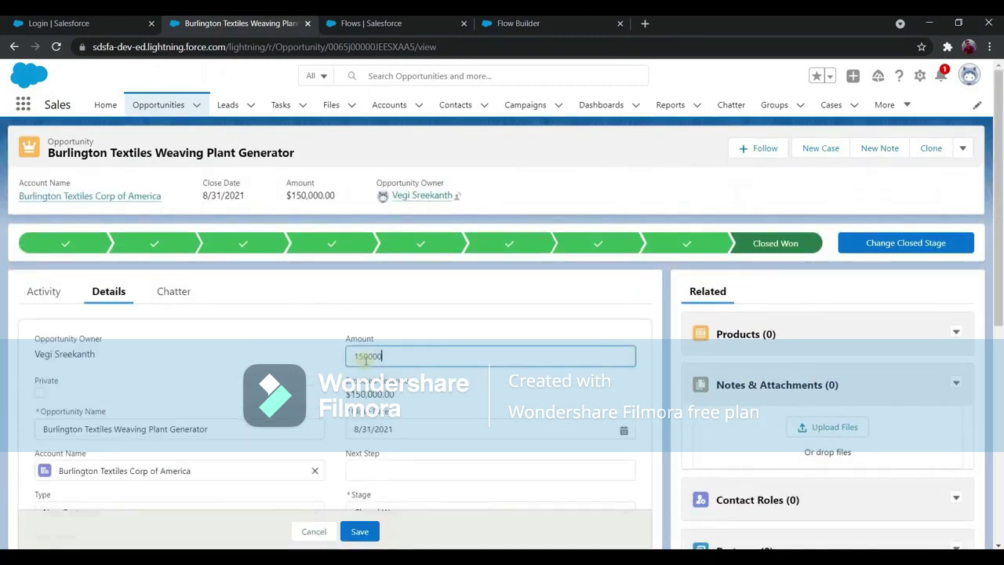
{"action": "key", "text": "shift+Left"}
{"action": "key", "text": "shift+Left"}
{"action": "key", "text": "shift+Left"}
{"action": "key", "text": "shift+Left"}
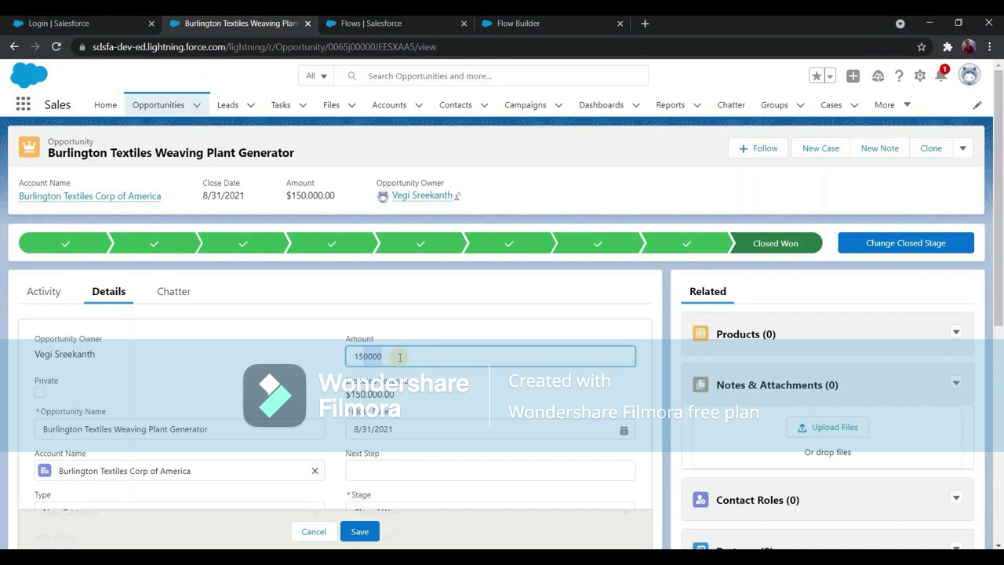
{"action": "type", "text": "50"}
{"action": "scroll", "coordinate": [191, 416], "scroll_direction": "down", "scroll_amount": 5}
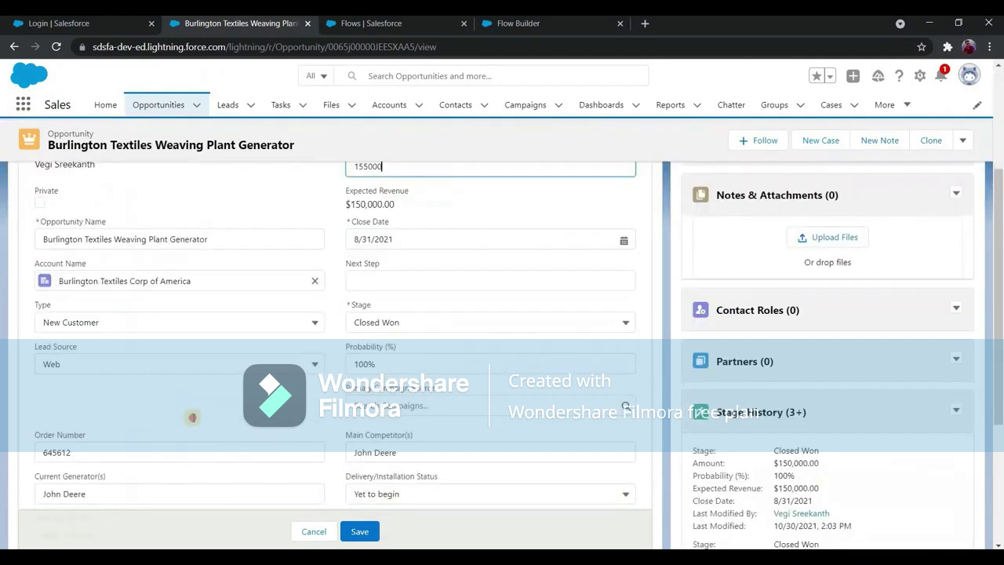
{"action": "left_click", "coordinate": [193, 418]}
{"action": "key", "text": "ctrl+a"}
{"action": "key", "text": "BackSpace"}
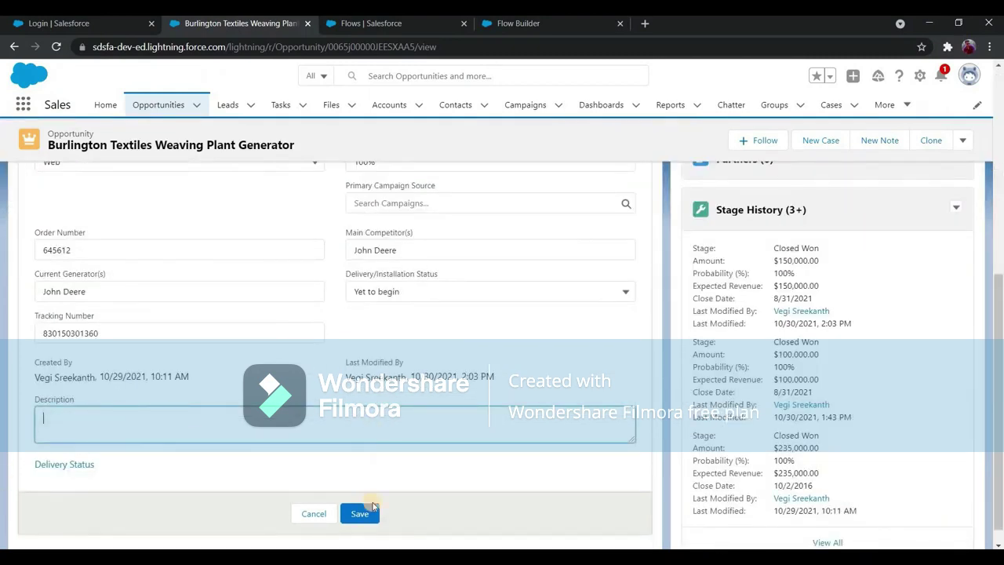
{"action": "scroll", "coordinate": [357, 375], "scroll_direction": "up", "scroll_amount": 10}
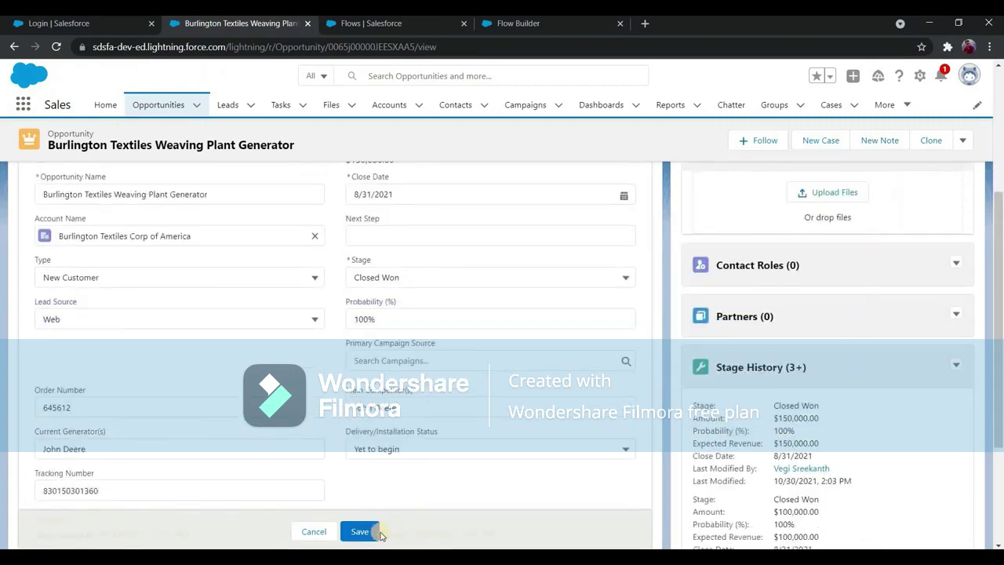
{"action": "scroll", "coordinate": [333, 429], "scroll_direction": "down", "scroll_amount": 1}
{"action": "left_click", "coordinate": [359, 531]}
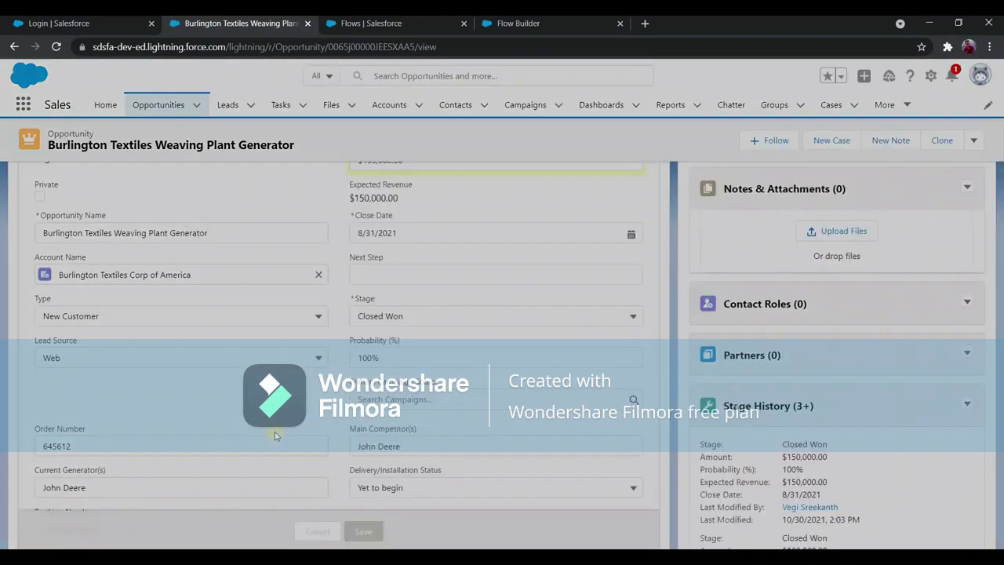
{"action": "scroll", "coordinate": [63, 294], "scroll_direction": "down", "scroll_amount": 3}
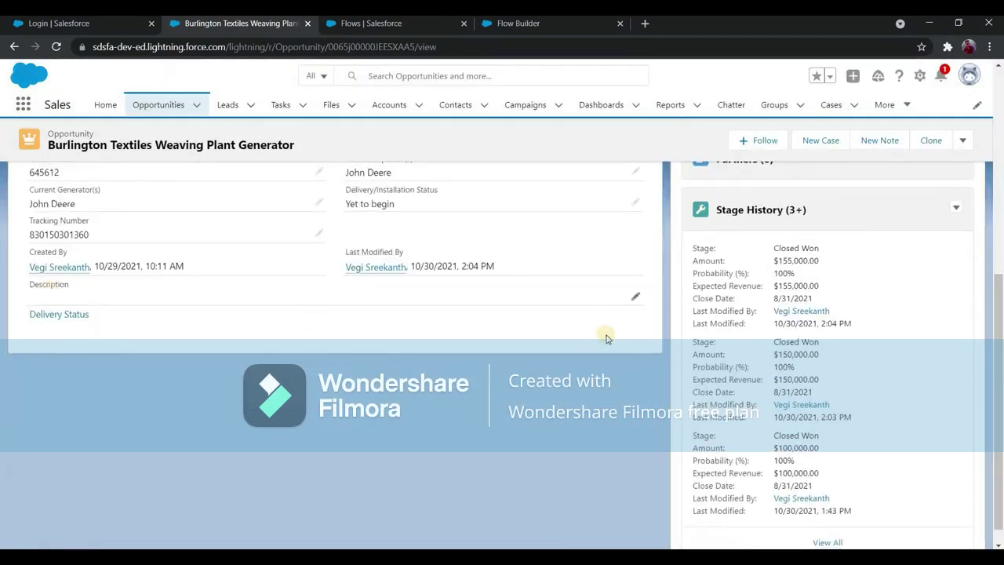
{"action": "scroll", "coordinate": [632, 329], "scroll_direction": "up", "scroll_amount": 5}
Change the opportunity Amount to 175000 and save it.
{"action": "double_click", "coordinate": [370, 359]}
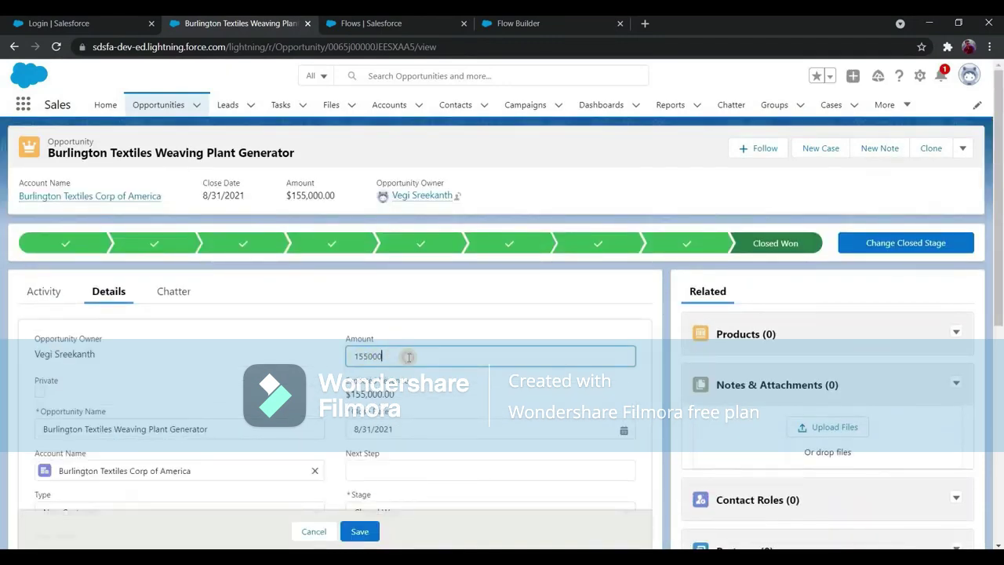
{"action": "key", "text": "shift+End"}
{"action": "type", "text": "75000"}
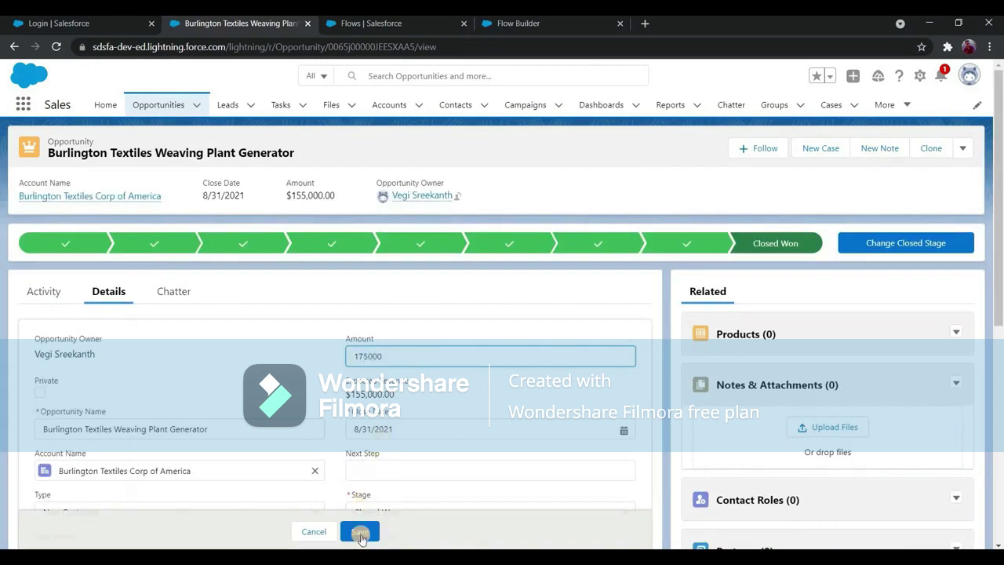
{"action": "scroll", "coordinate": [353, 481], "scroll_direction": "down", "scroll_amount": 1}
{"action": "key", "text": "Return"}
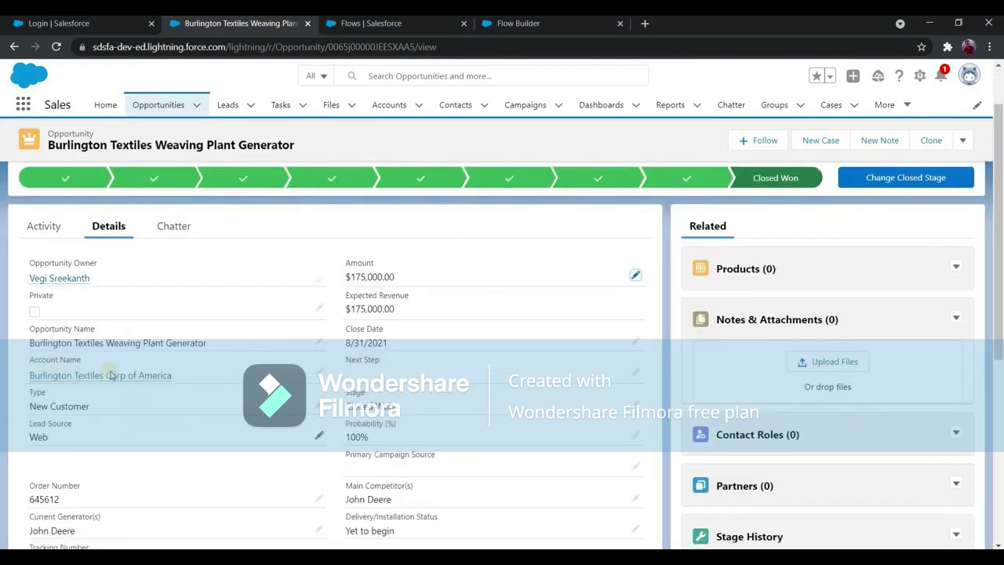
{"action": "scroll", "coordinate": [357, 413], "scroll_direction": "down", "scroll_amount": 4}
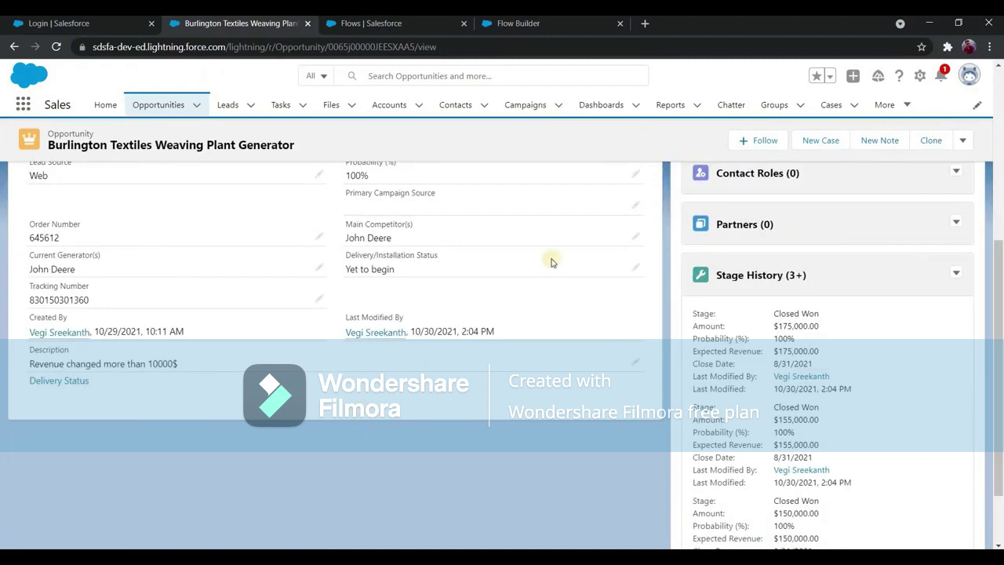
{"action": "scroll", "coordinate": [555, 267], "scroll_direction": "up", "scroll_amount": 3}
{"action": "scroll", "coordinate": [392, 236], "scroll_direction": "up", "scroll_amount": 1}
Replace the Amount with $195,000 and save the opportunity.
{"action": "double_click", "coordinate": [359, 291]}
{"action": "left_click", "coordinate": [401, 290]}
{"action": "key", "text": "ctrl+a"}
{"action": "type", "text": "1"}
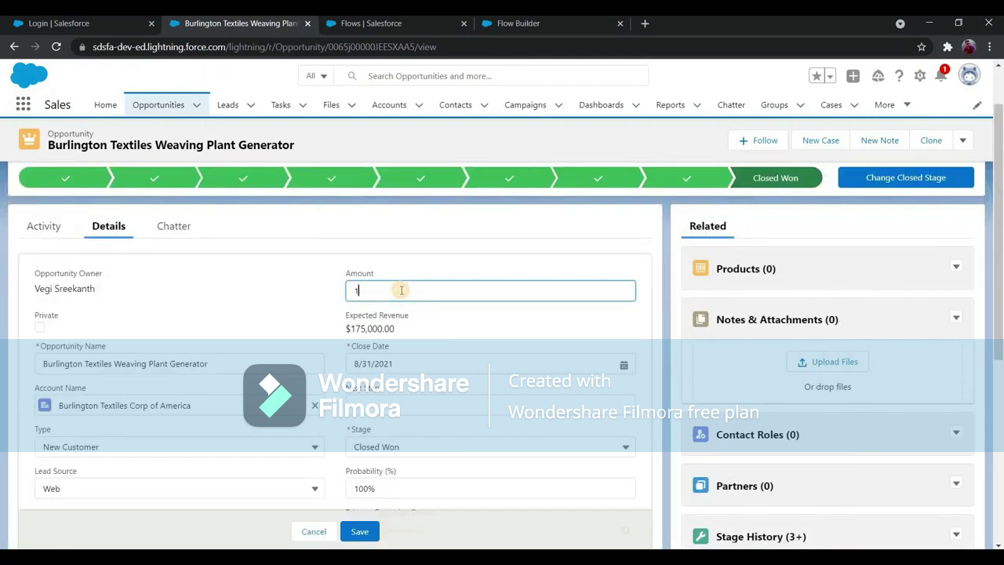
{"action": "type", "text": "25000"}
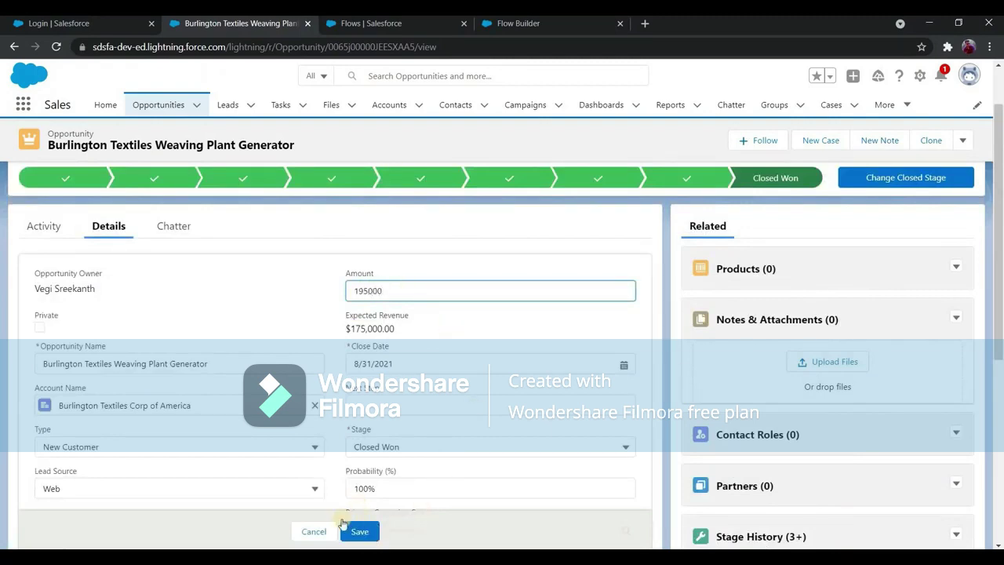
{"action": "scroll", "coordinate": [69, 436], "scroll_direction": "down", "scroll_amount": 4}
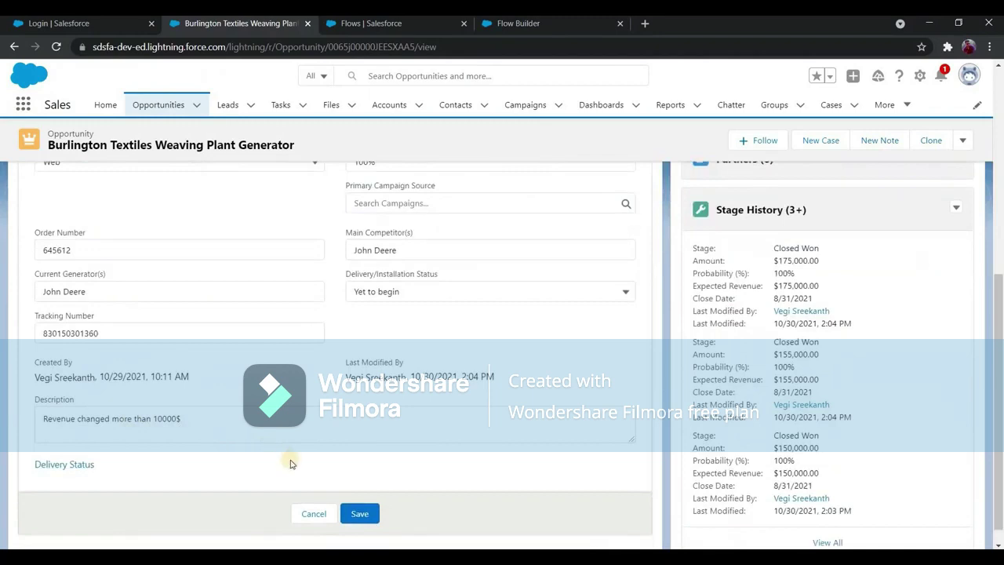
{"action": "left_click", "coordinate": [361, 514]}
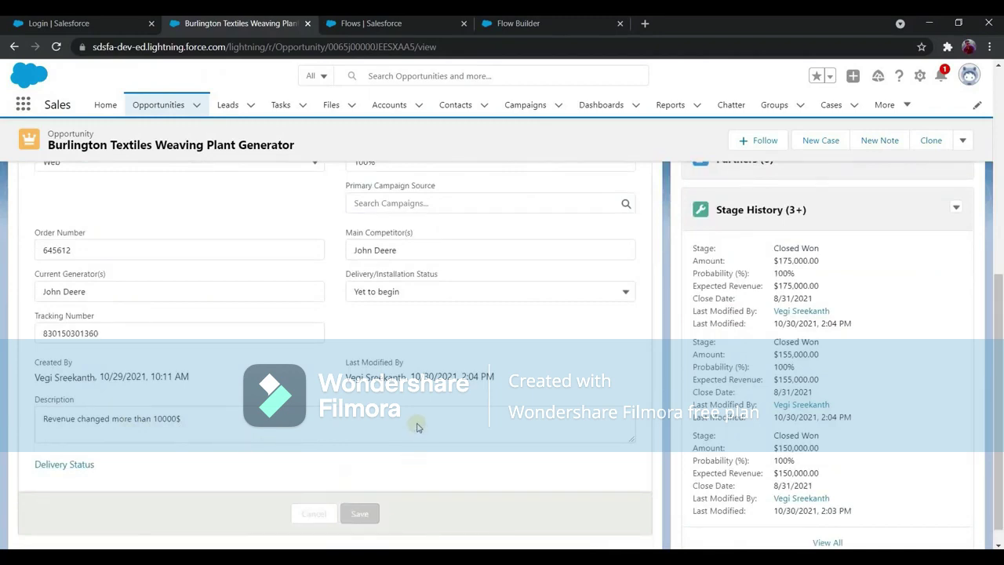
{"action": "scroll", "coordinate": [193, 406], "scroll_direction": "down", "scroll_amount": 3}
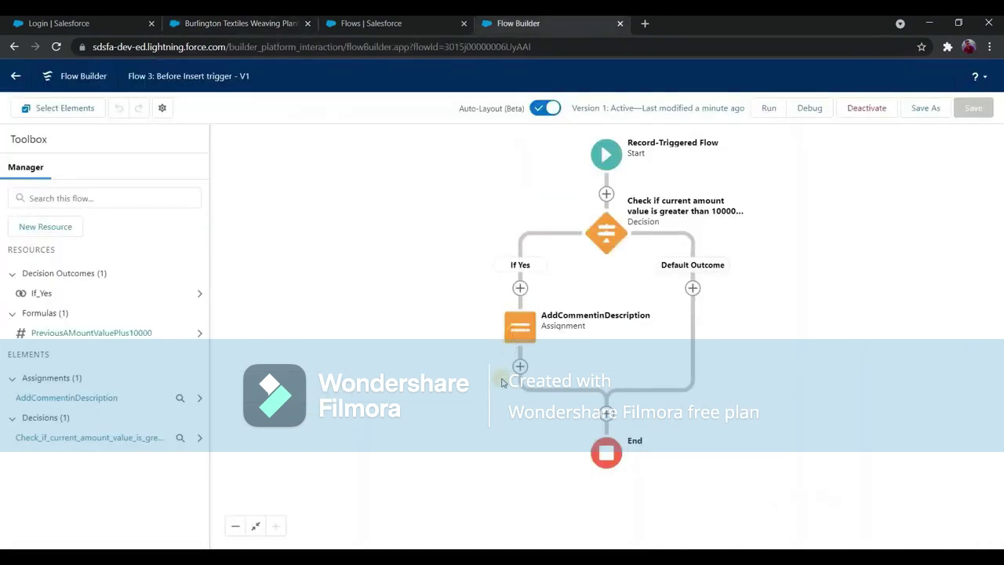
{"action": "left_click", "coordinate": [466, 443]}
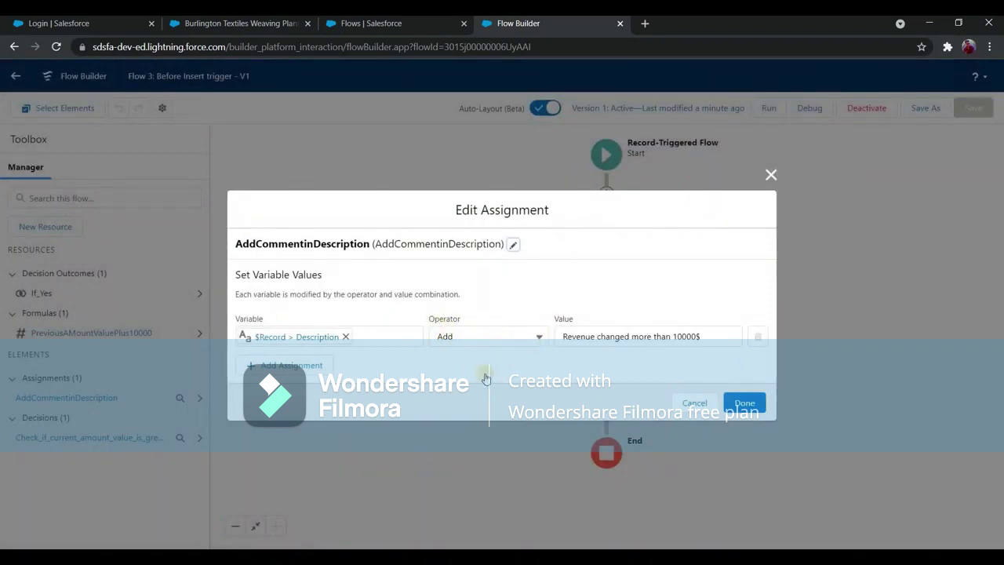
{"action": "left_click", "coordinate": [488, 338]}
{"action": "left_click", "coordinate": [671, 404]}
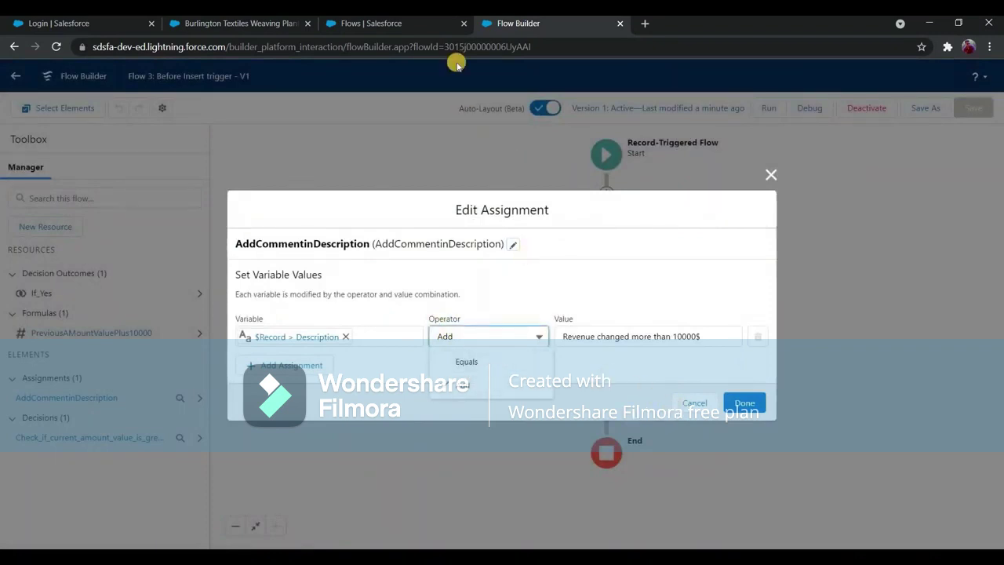
{"action": "key", "text": "ctrl+shift+Tab"}
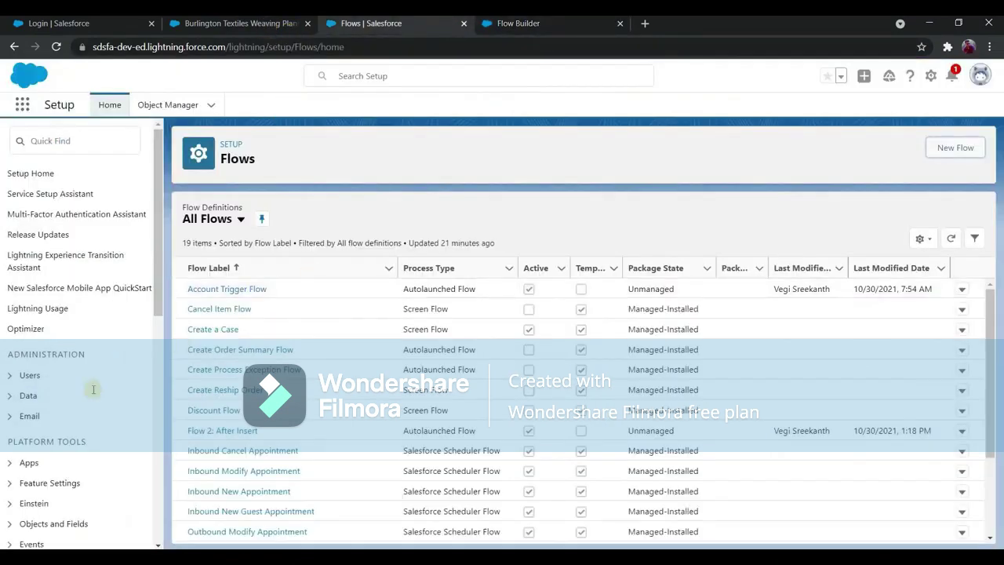
{"action": "left_click", "coordinate": [259, 23]}
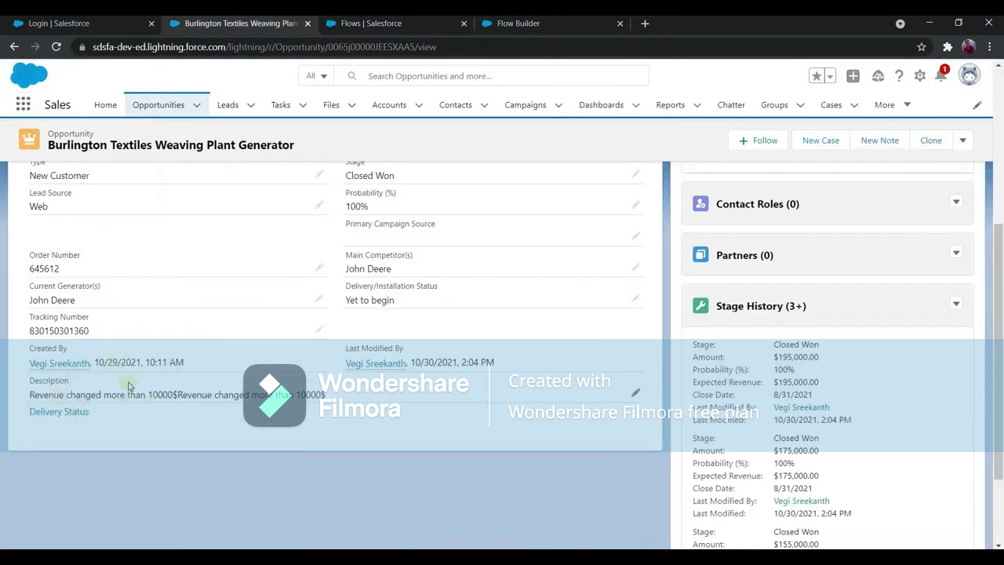
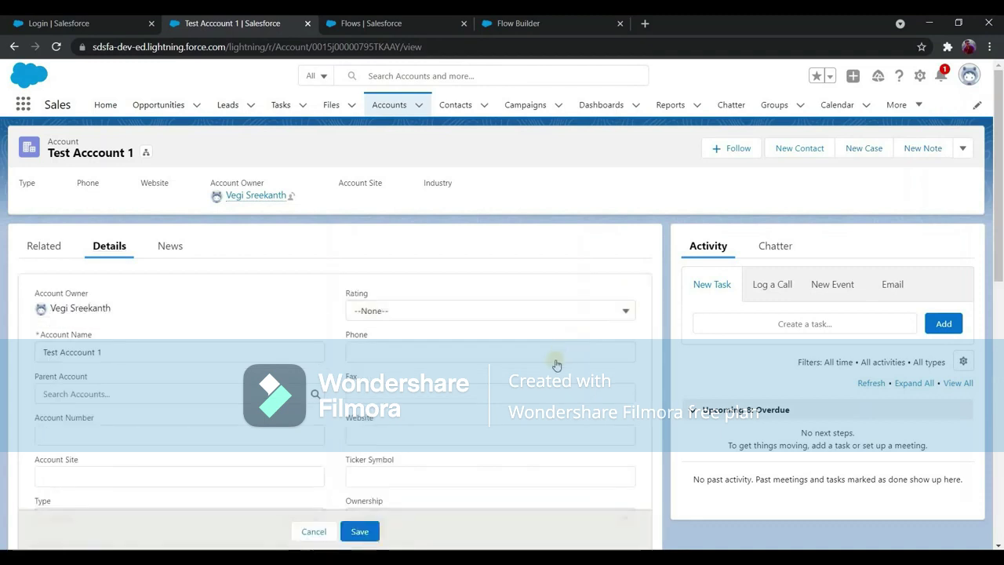
Set Test Account 1's Rating to Hot and save the account.
{"action": "left_click", "coordinate": [378, 359]}
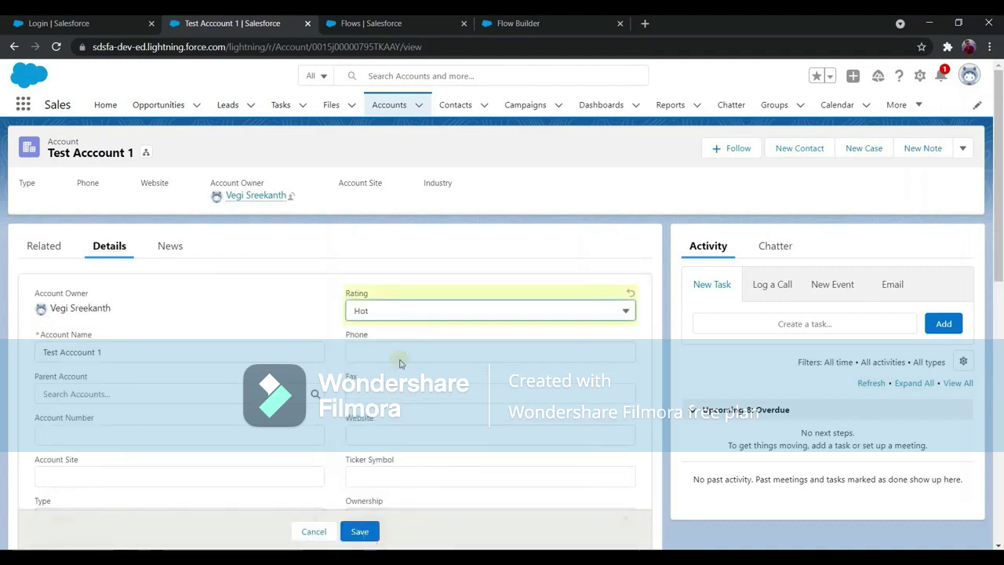
{"action": "left_click", "coordinate": [360, 531]}
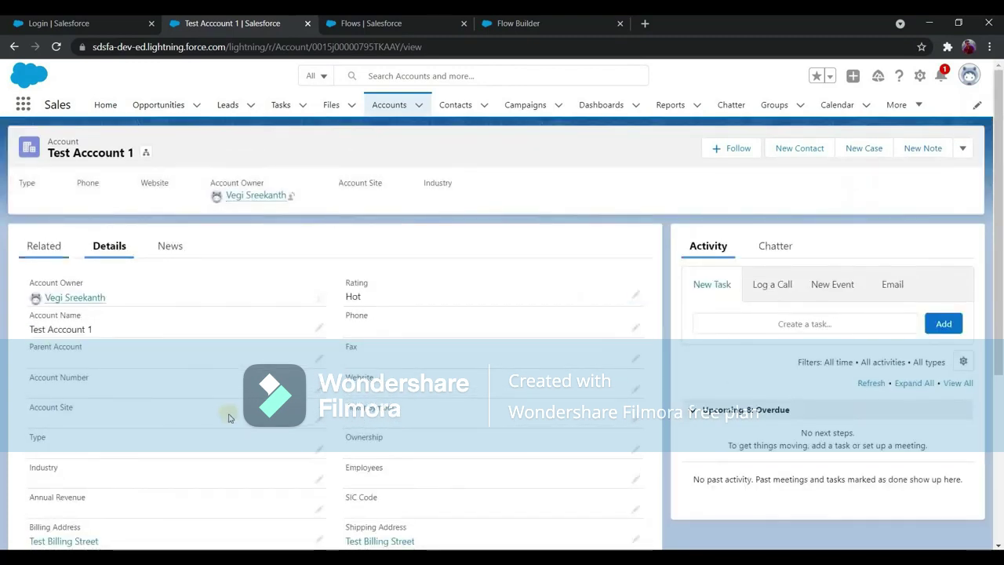
{"action": "left_click", "coordinate": [117, 253]}
{"action": "left_click", "coordinate": [59, 250]}
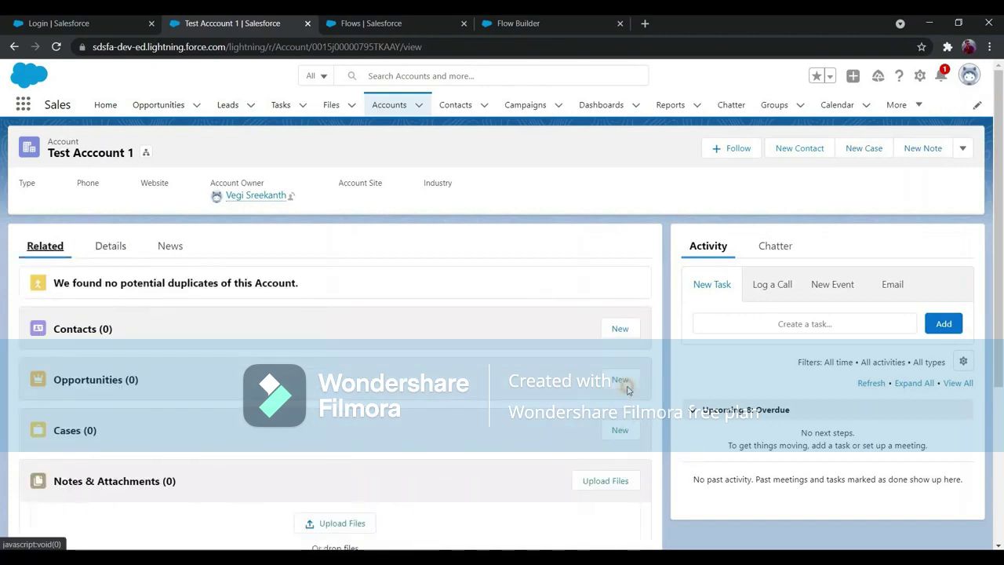
Create opportunity Test Oppo at Prospecting stage with close date 11/5/2021.
{"action": "left_click", "coordinate": [631, 384]}
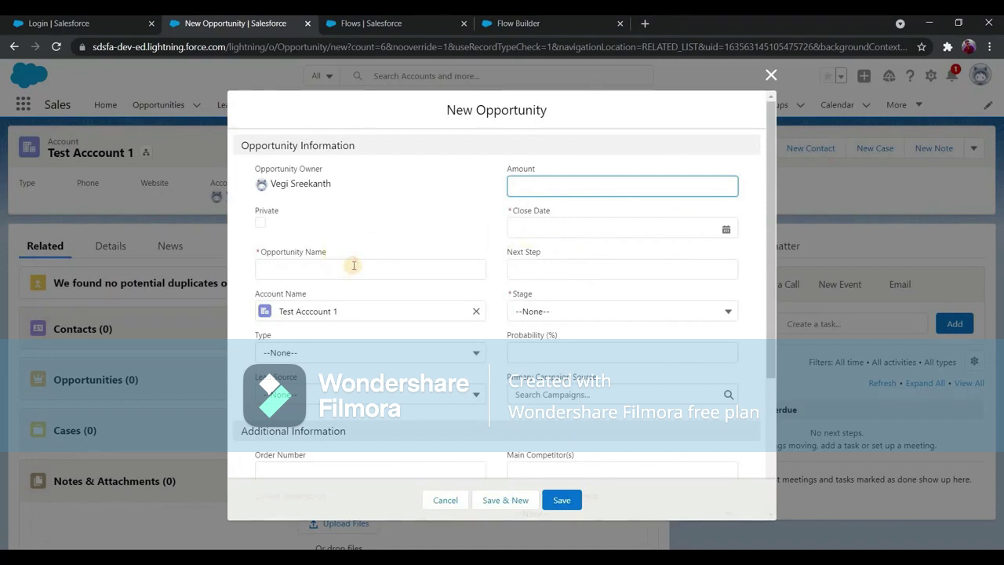
{"action": "left_click", "coordinate": [354, 266]}
{"action": "type", "text": "Test Oppo"}
{"action": "left_click", "coordinate": [704, 228]}
{"action": "left_click", "coordinate": [697, 434]}
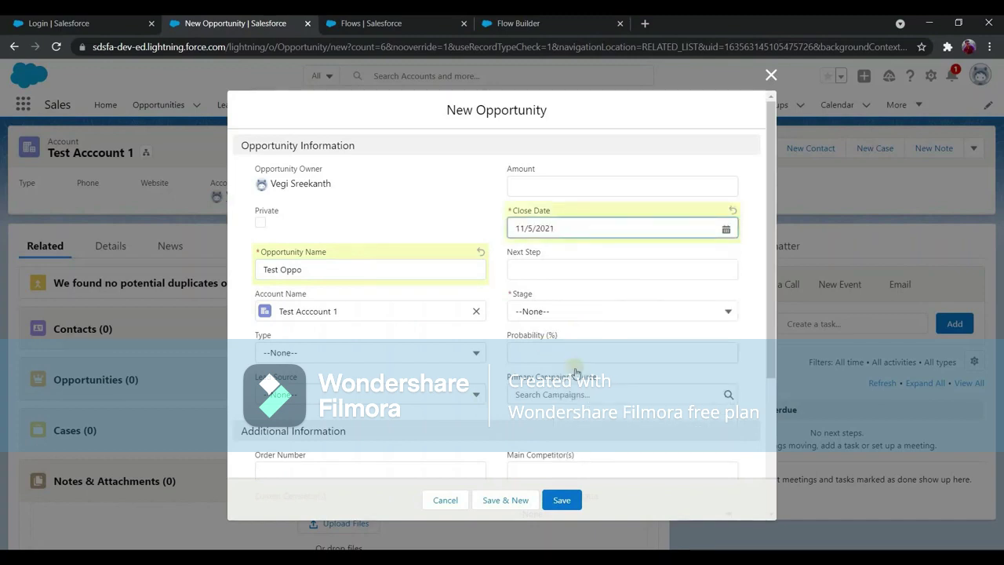
{"action": "left_click", "coordinate": [576, 311]}
{"action": "left_click", "coordinate": [570, 359]}
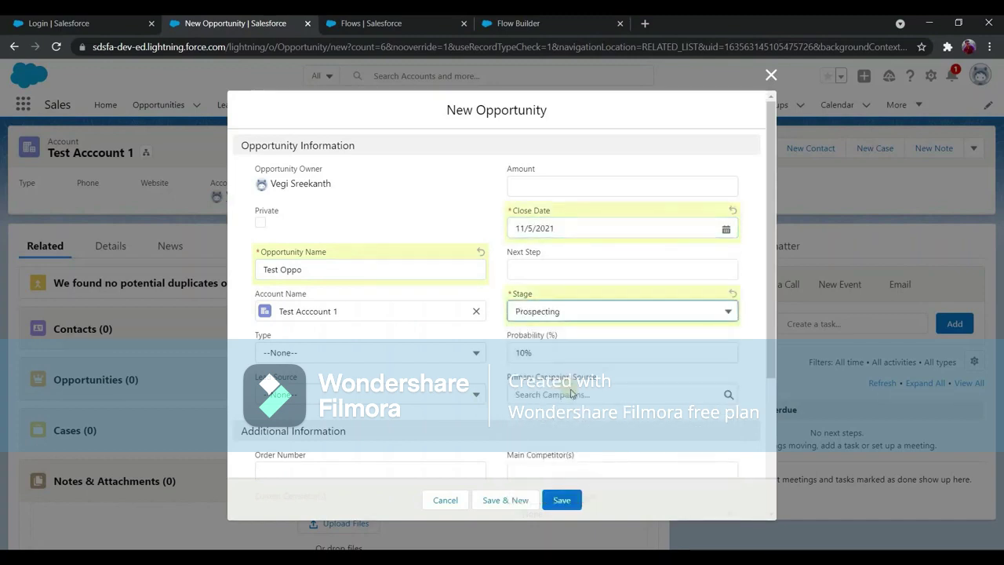
{"action": "scroll", "coordinate": [570, 392], "scroll_direction": "down", "scroll_amount": 3}
{"action": "left_click", "coordinate": [562, 500]}
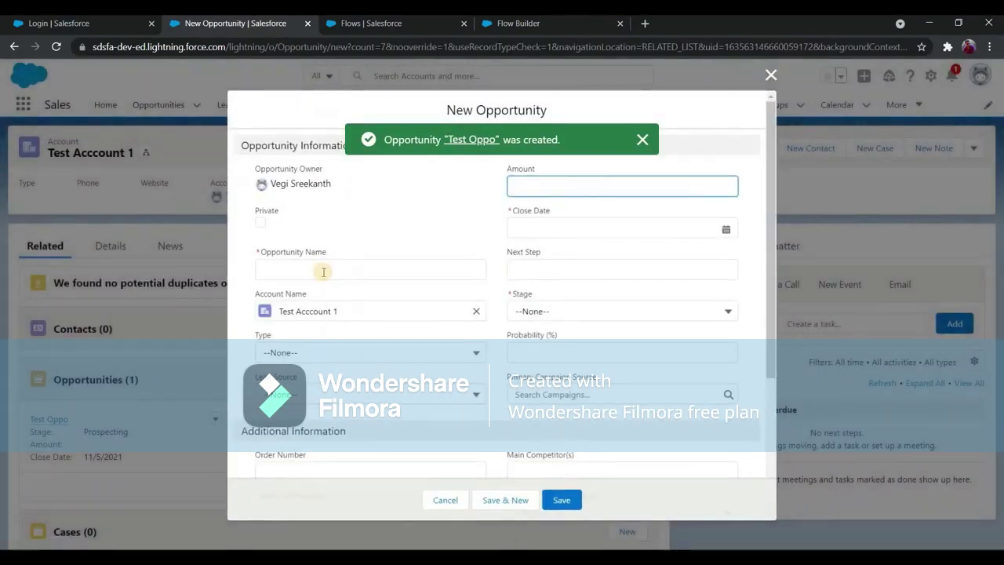
Create a second opportunity, Test Opp2, at Prospecting with close date 11/5/2021.
{"action": "left_click", "coordinate": [323, 271]}
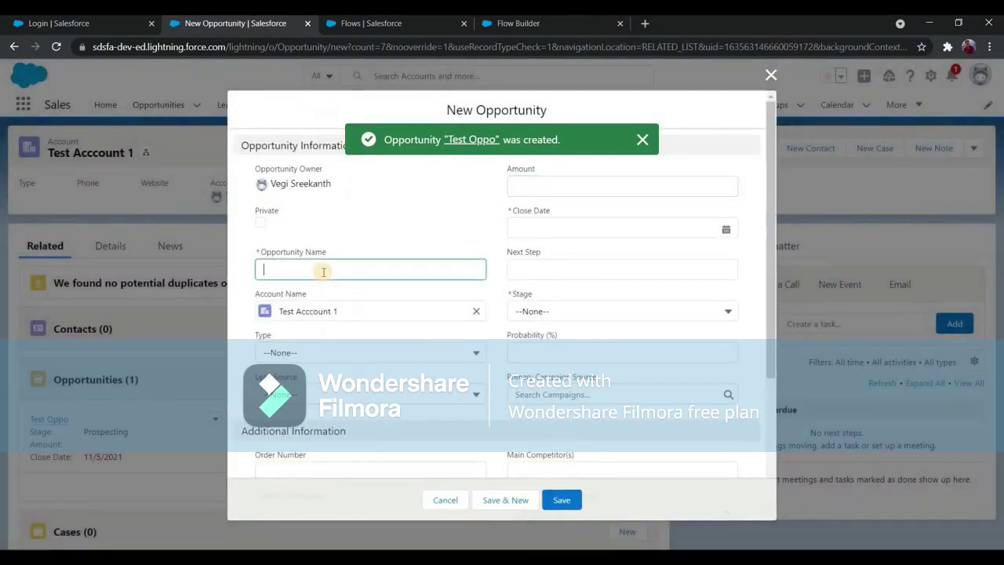
{"action": "type", "text": "Test Opp2"}
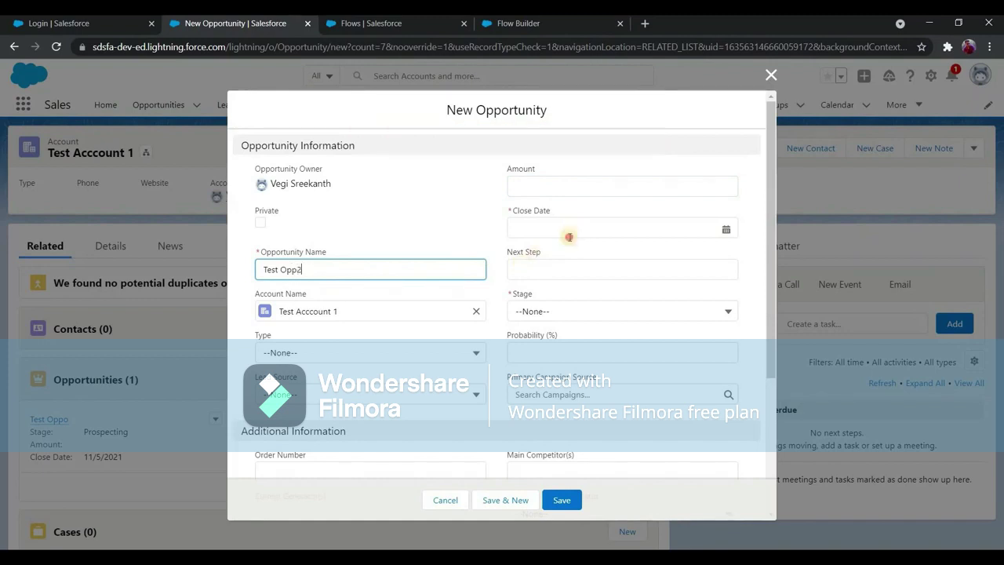
{"action": "key", "text": "shift+Tab"}
{"action": "left_click", "coordinate": [688, 426]}
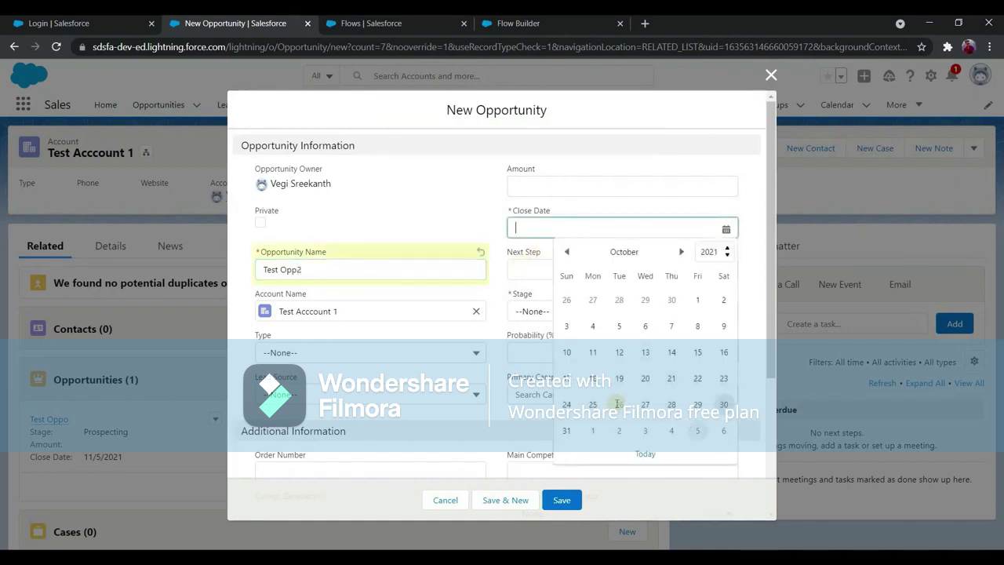
{"action": "left_click", "coordinate": [598, 312]}
{"action": "left_click", "coordinate": [596, 366]}
{"action": "left_click", "coordinate": [563, 497]}
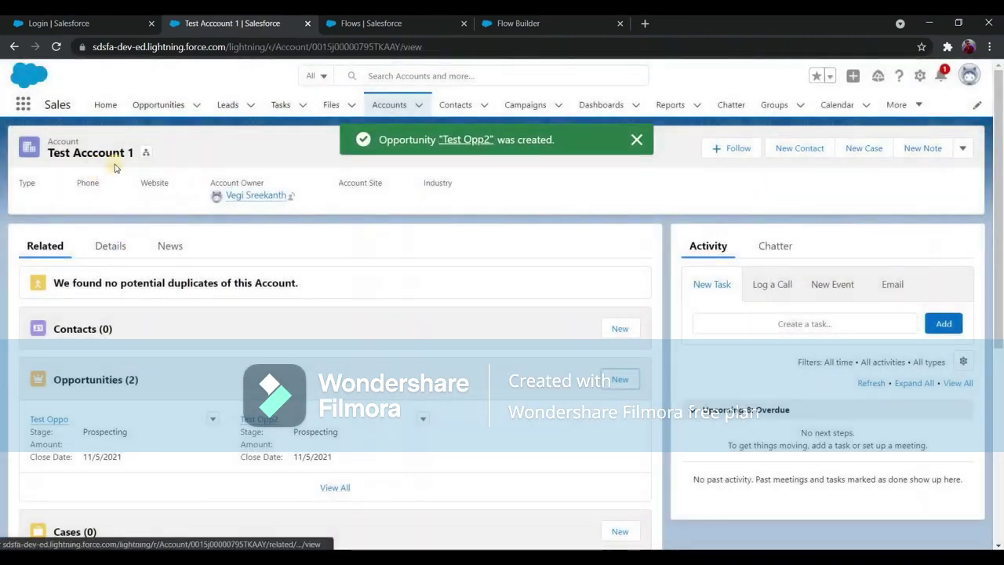
Confirm both opportunities are listed and the Rating reads Hot, then go to the Flows list.
{"action": "left_click", "coordinate": [108, 237]}
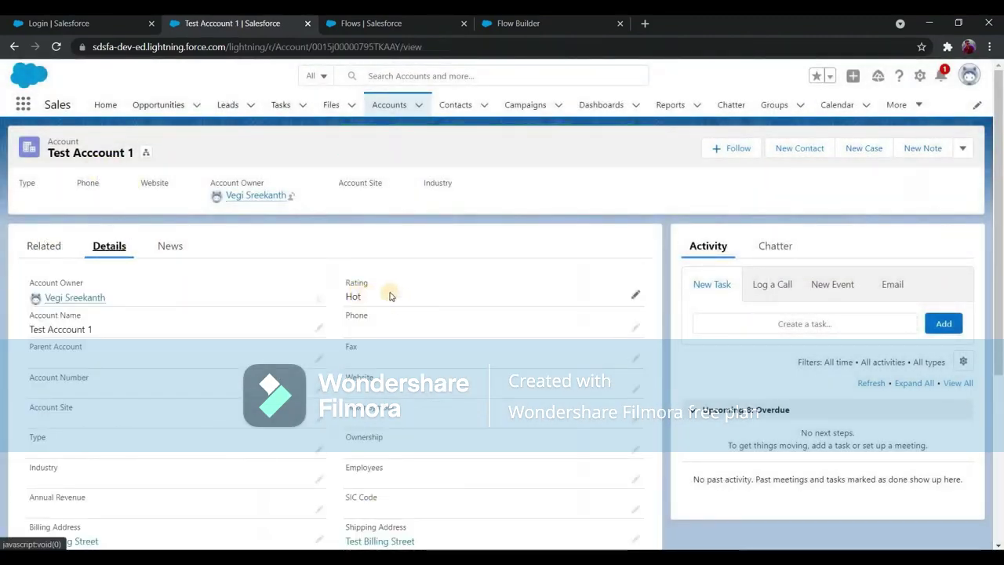
{"action": "left_click", "coordinate": [48, 251]}
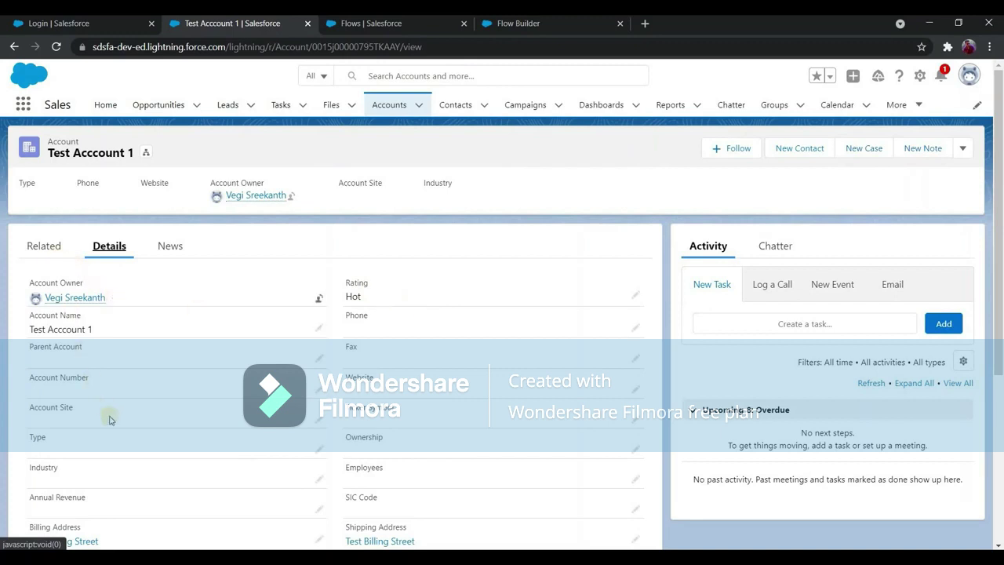
{"action": "left_click", "coordinate": [120, 255]}
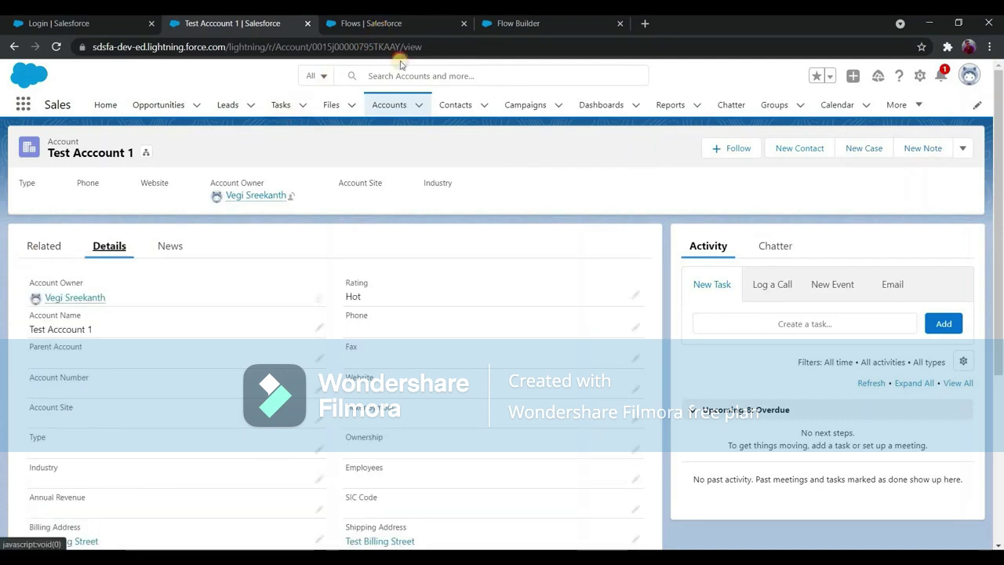
{"action": "key", "text": "ctrl+Tab"}
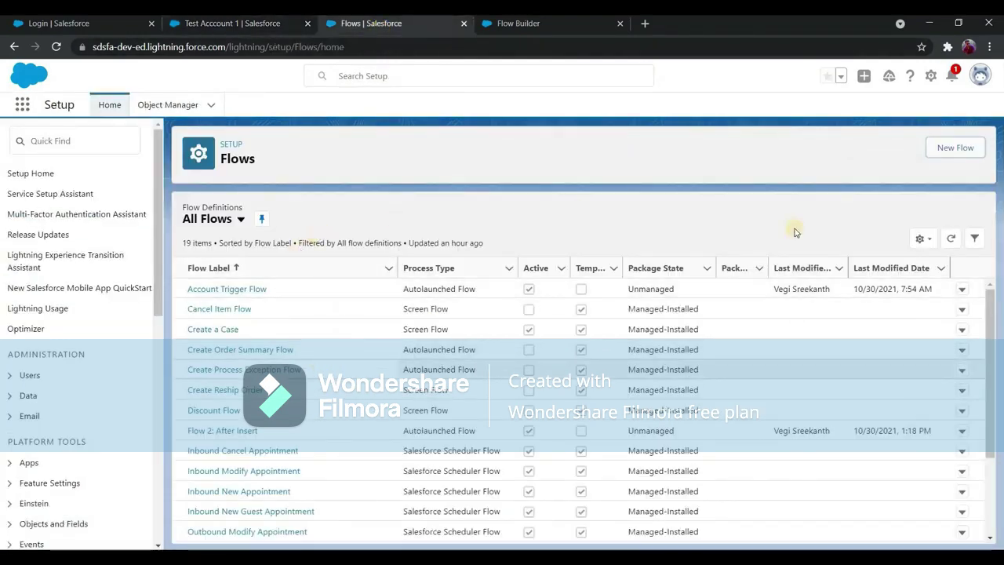
Create a new Record-Triggered Flow built with Auto-Layout.
{"action": "left_click", "coordinate": [949, 148]}
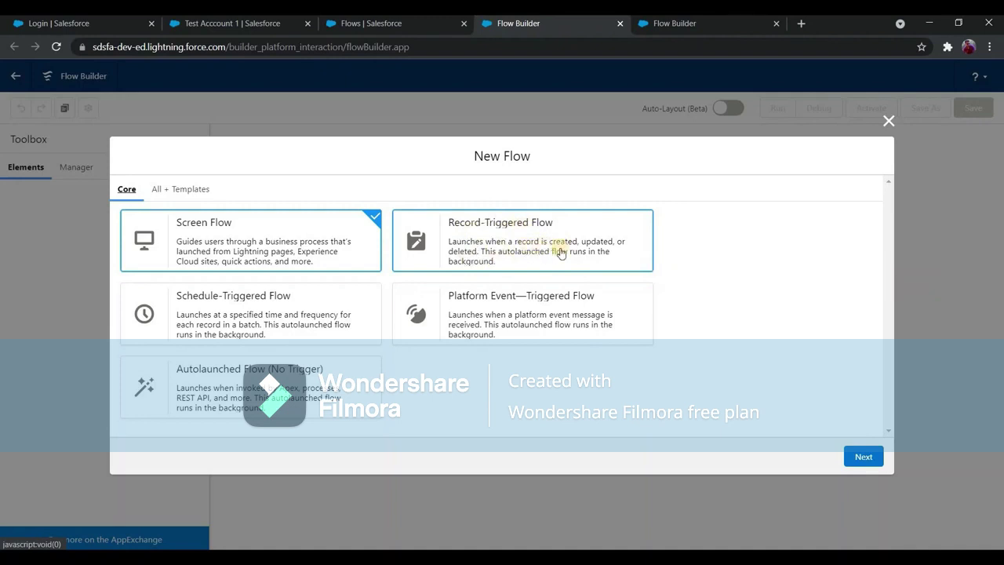
{"action": "left_click", "coordinate": [561, 253]}
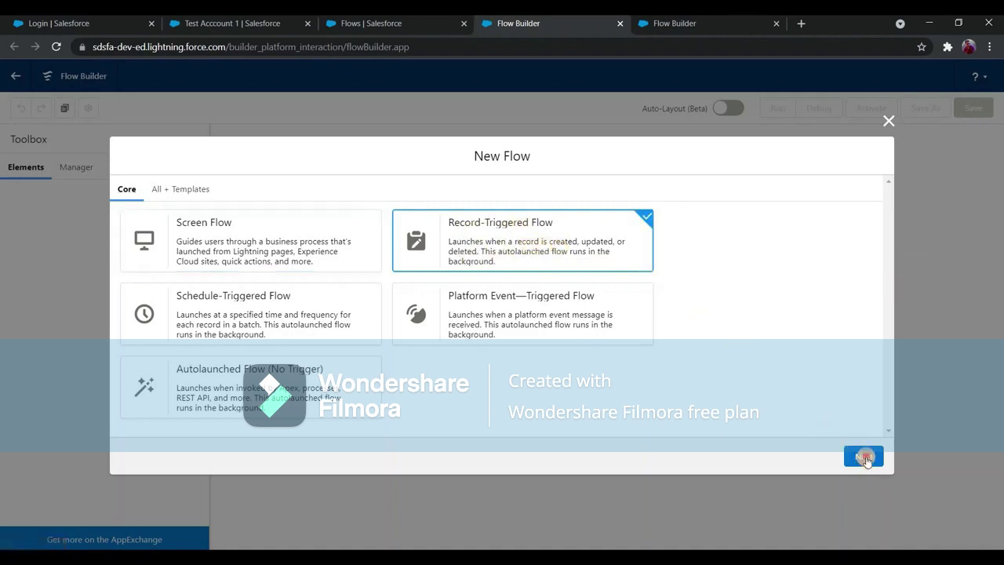
{"action": "left_click", "coordinate": [863, 456]}
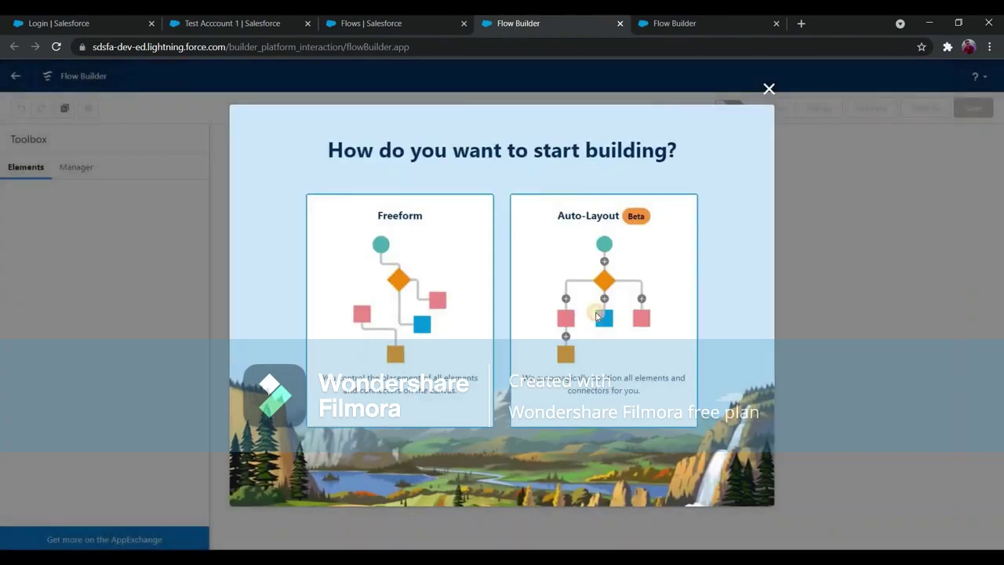
{"action": "left_click", "coordinate": [596, 316]}
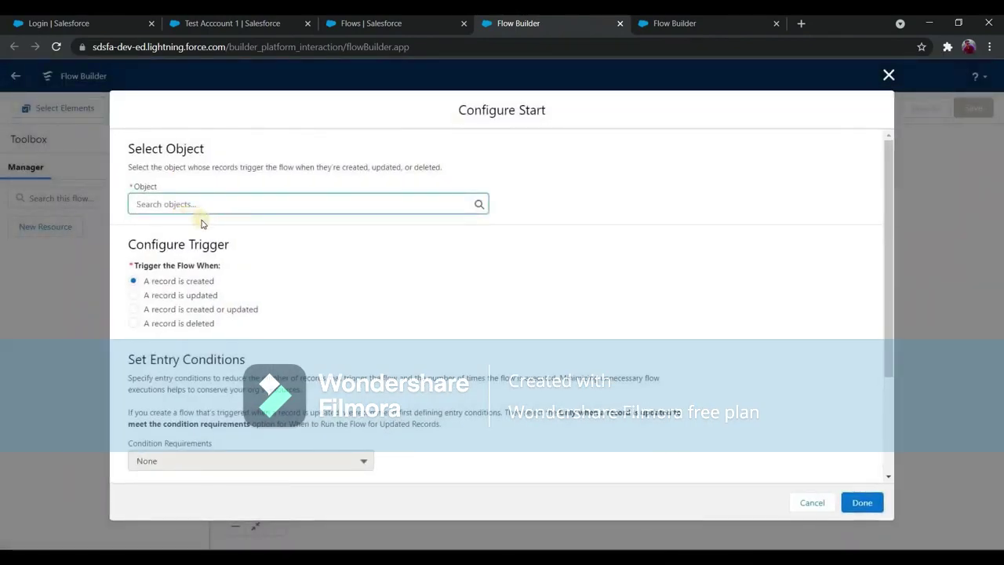
Trigger the flow on Account when a record is updated, optimized for Actions and Related Records.
{"action": "type", "text": "Account"}
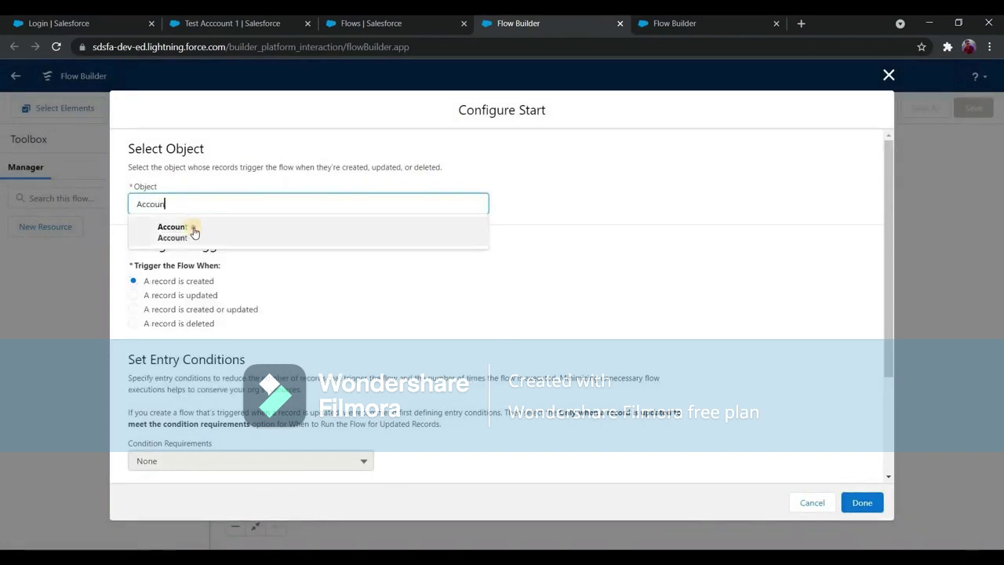
{"action": "left_click", "coordinate": [251, 236]}
{"action": "scroll", "coordinate": [175, 288], "scroll_direction": "down", "scroll_amount": 3}
{"action": "scroll", "coordinate": [175, 290], "scroll_direction": "up", "scroll_amount": 3}
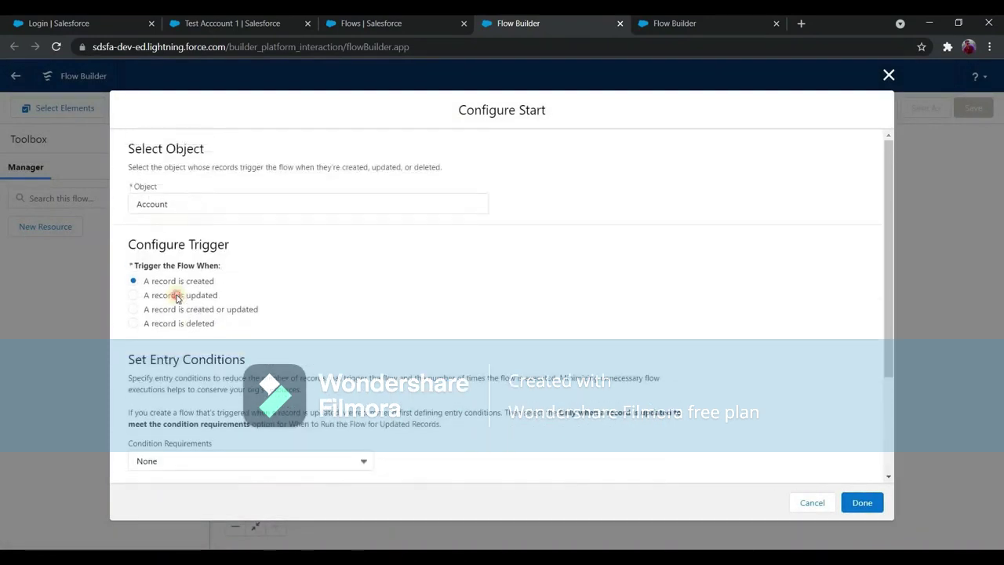
{"action": "left_click", "coordinate": [181, 295]}
{"action": "scroll", "coordinate": [276, 321], "scroll_direction": "down", "scroll_amount": 3}
{"action": "scroll", "coordinate": [354, 298], "scroll_direction": "up", "scroll_amount": 3}
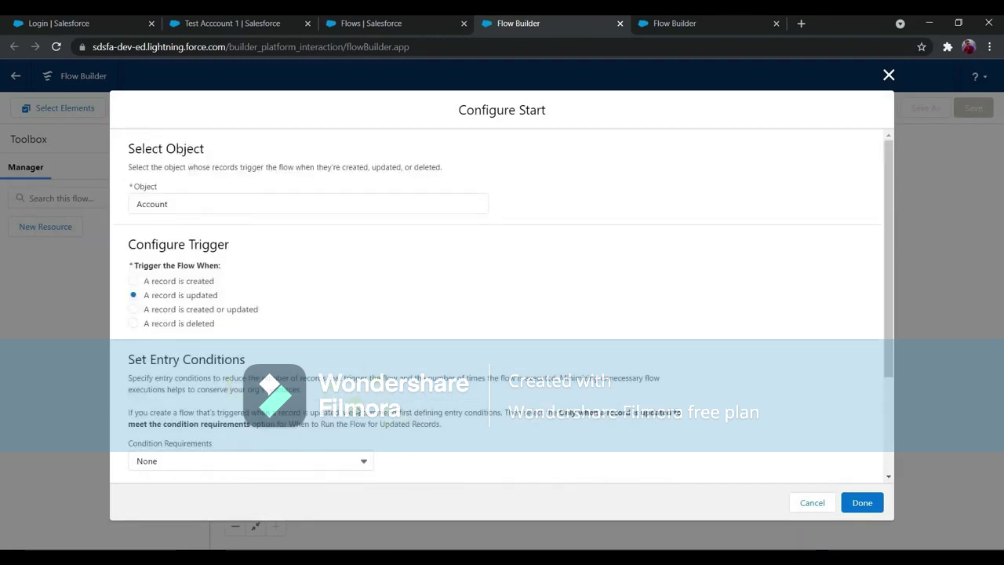
{"action": "scroll", "coordinate": [415, 373], "scroll_direction": "down", "scroll_amount": 3}
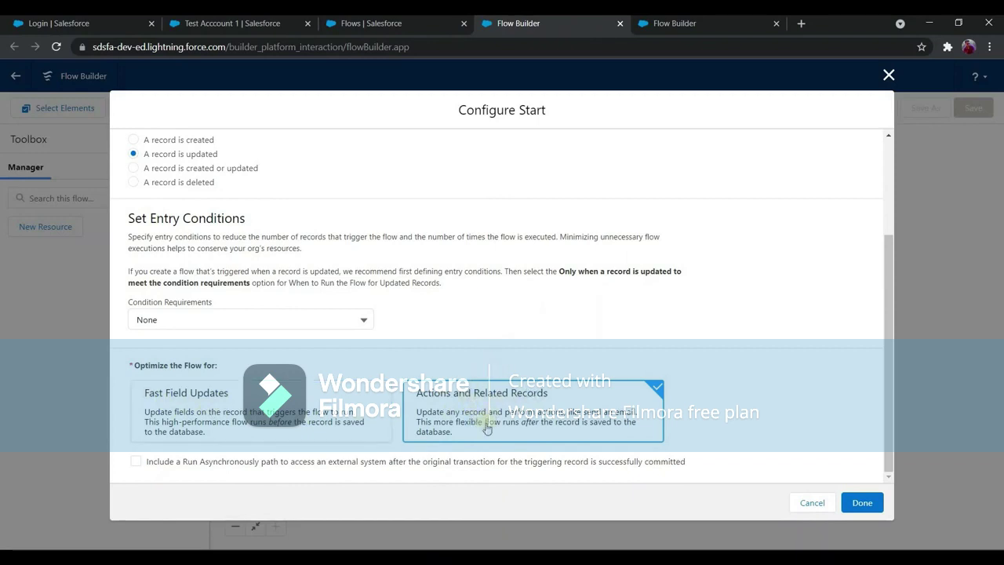
{"action": "scroll", "coordinate": [201, 282], "scroll_direction": "up", "scroll_amount": 3}
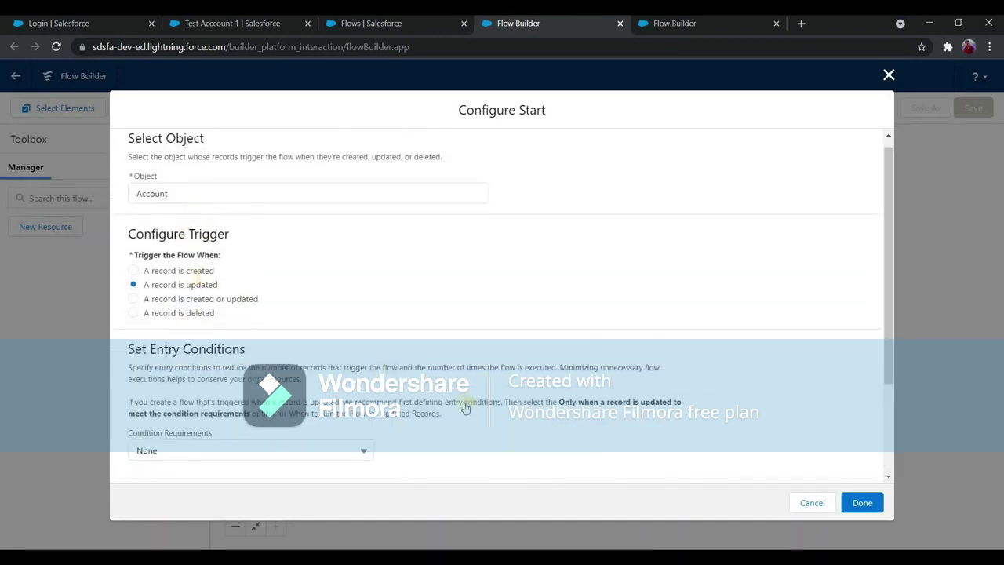
{"action": "scroll", "coordinate": [471, 412], "scroll_direction": "down", "scroll_amount": 3}
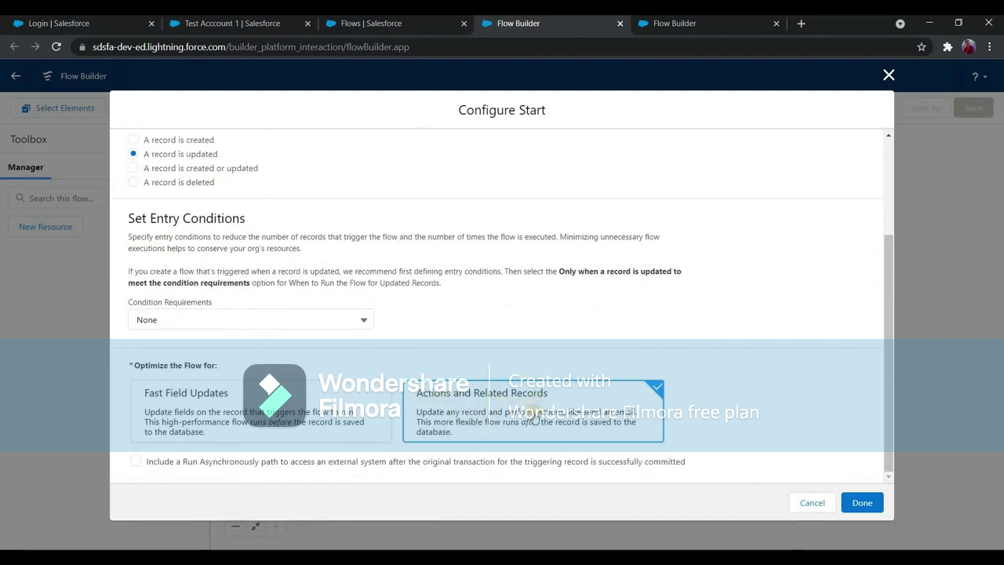
{"action": "left_click", "coordinate": [863, 503]}
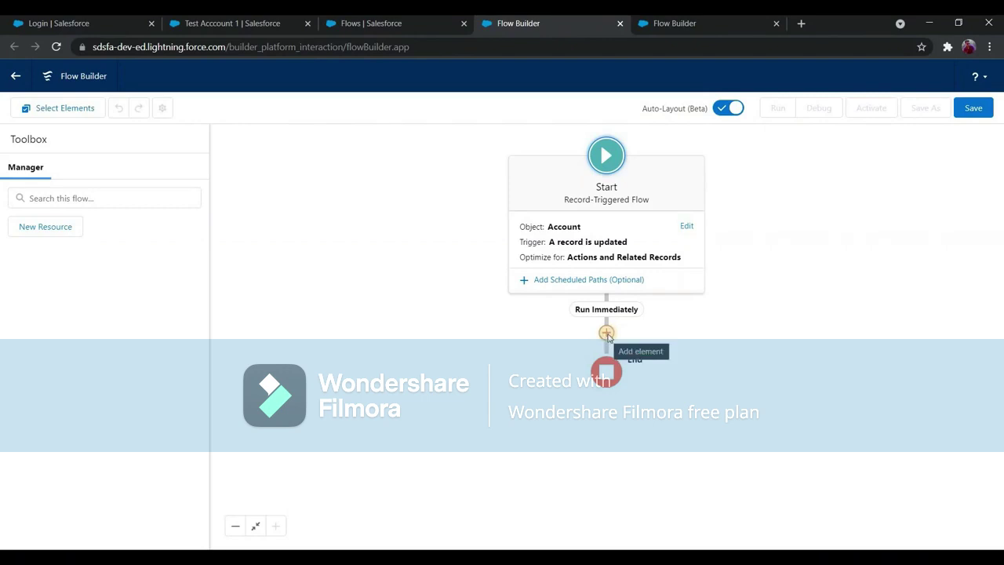
Add a decision labelled 'Check if Rating changed to Cold from Hot' with an outcome named If Yes.
{"action": "left_click", "coordinate": [607, 334]}
{"action": "scroll", "coordinate": [590, 314], "scroll_direction": "down", "scroll_amount": 2}
{"action": "left_click", "coordinate": [591, 311]}
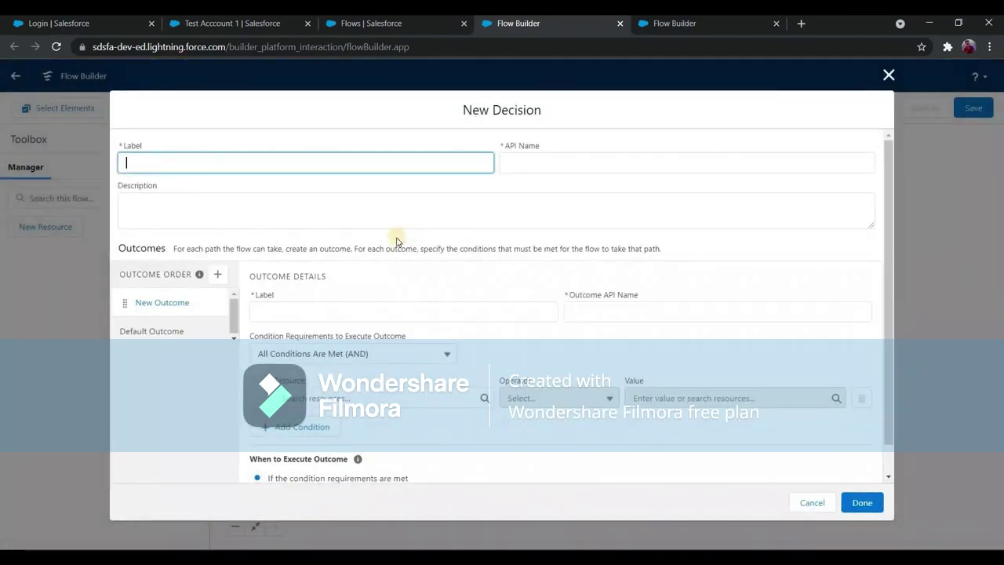
{"action": "type", "text": "Check"}
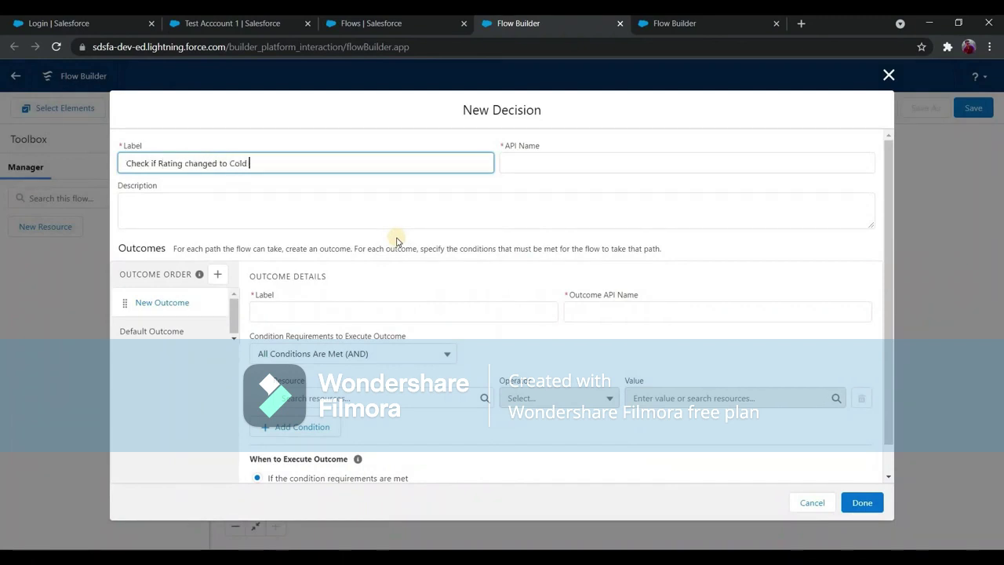
{"action": "type", "text": "if Rating changed to Cold from H"}
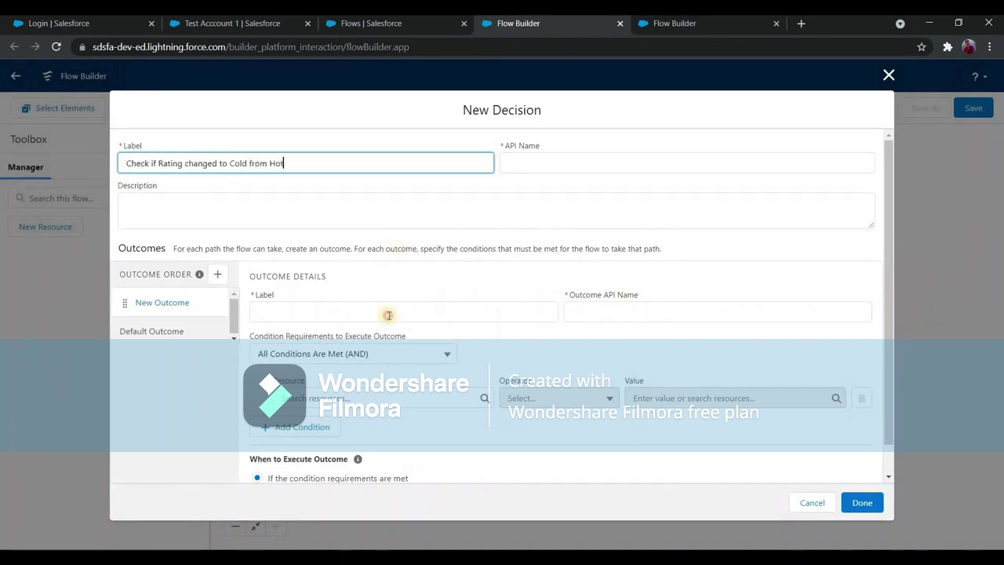
{"action": "type", "text": "ot"}
{"action": "left_click", "coordinate": [377, 313]}
{"action": "type", "text": "If Yes"}
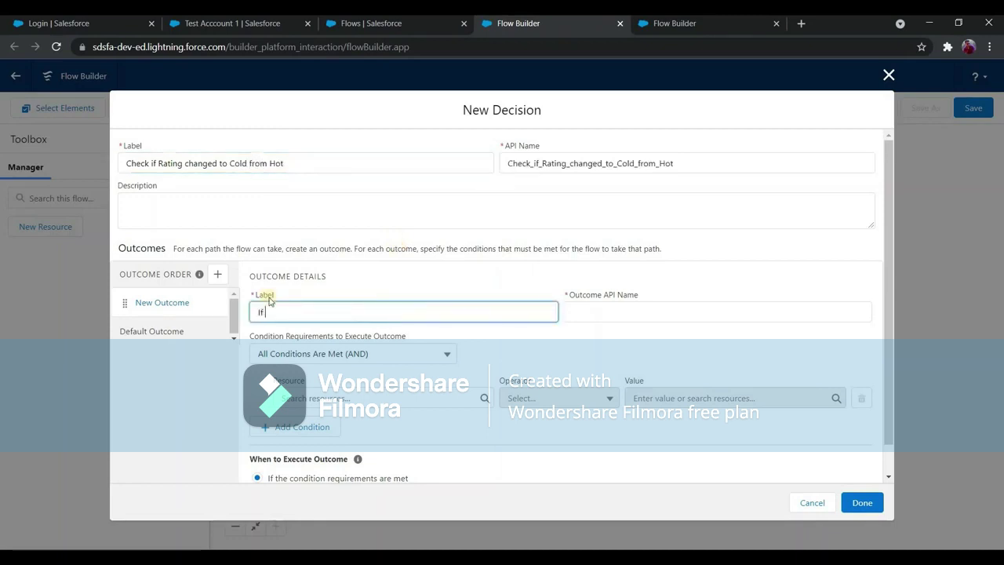
{"action": "left_click", "coordinate": [388, 403]}
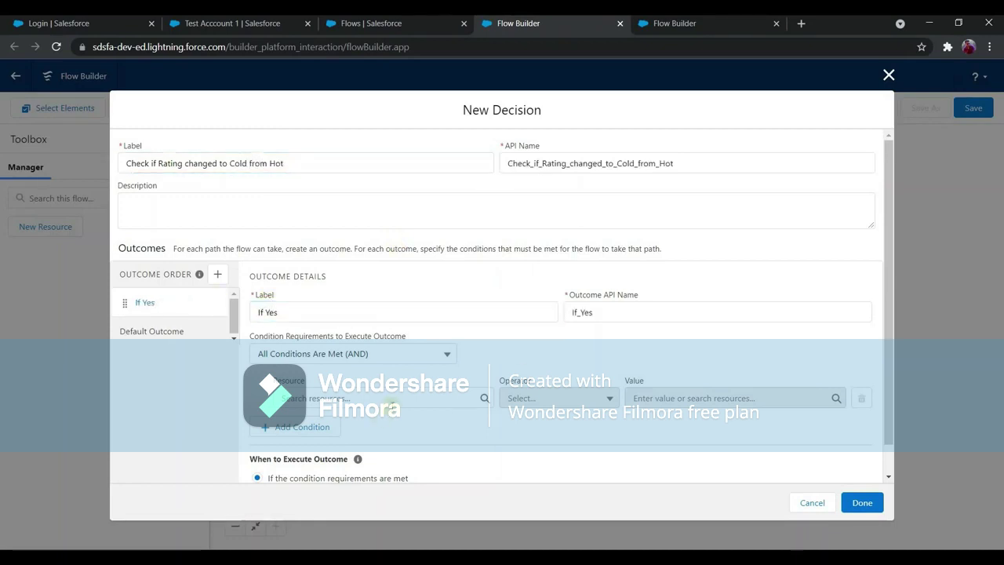
Set the first condition to $Record.Rating Equals Cold.
{"action": "left_click", "coordinate": [398, 398]}
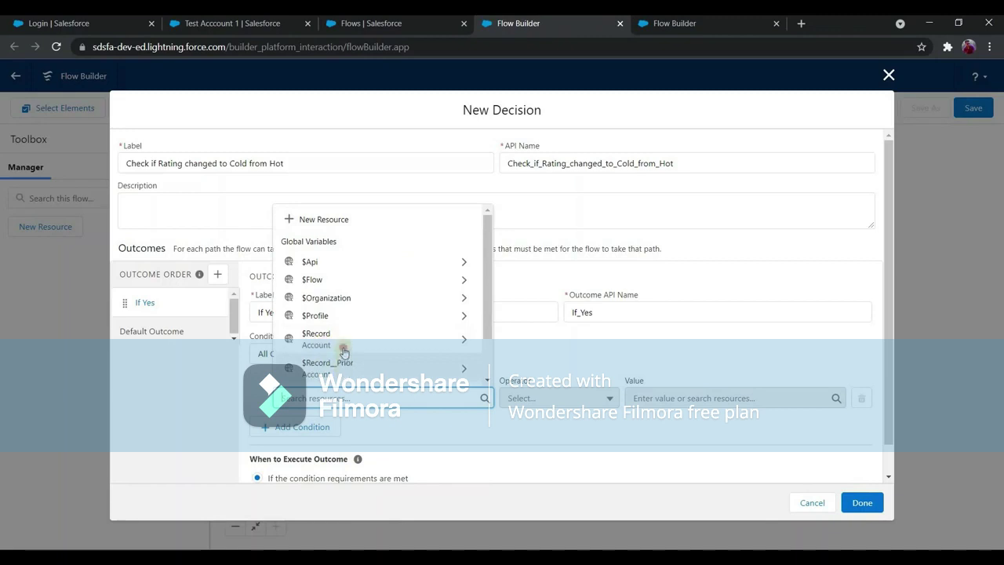
{"action": "left_click", "coordinate": [343, 336]}
{"action": "type", "text": "rating"}
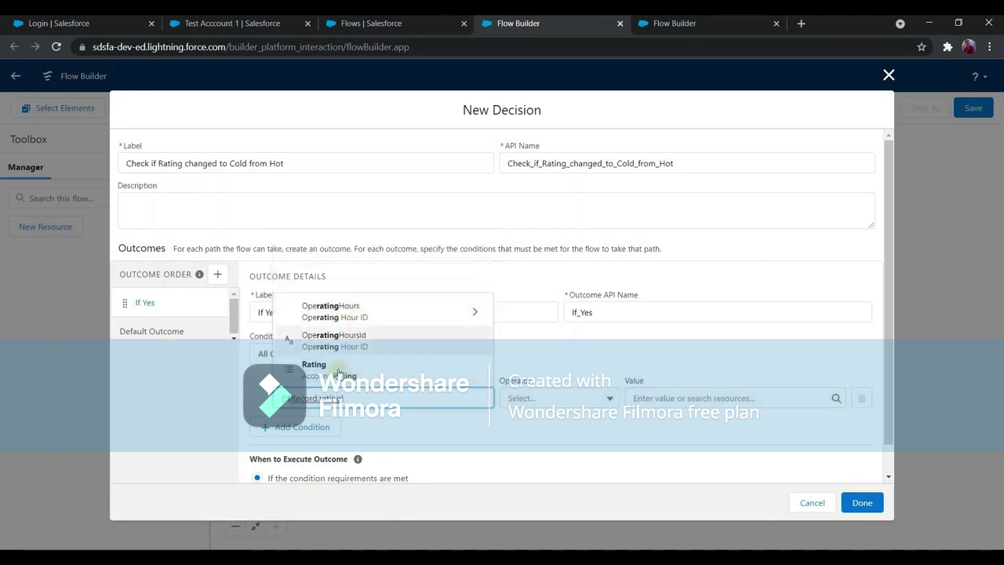
{"action": "left_click", "coordinate": [322, 368]}
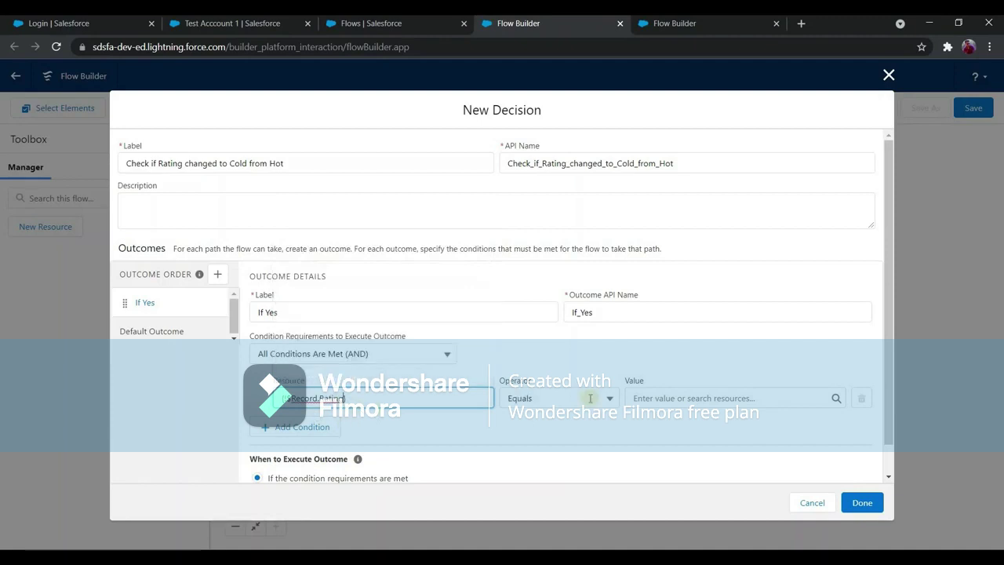
{"action": "left_click", "coordinate": [680, 398]}
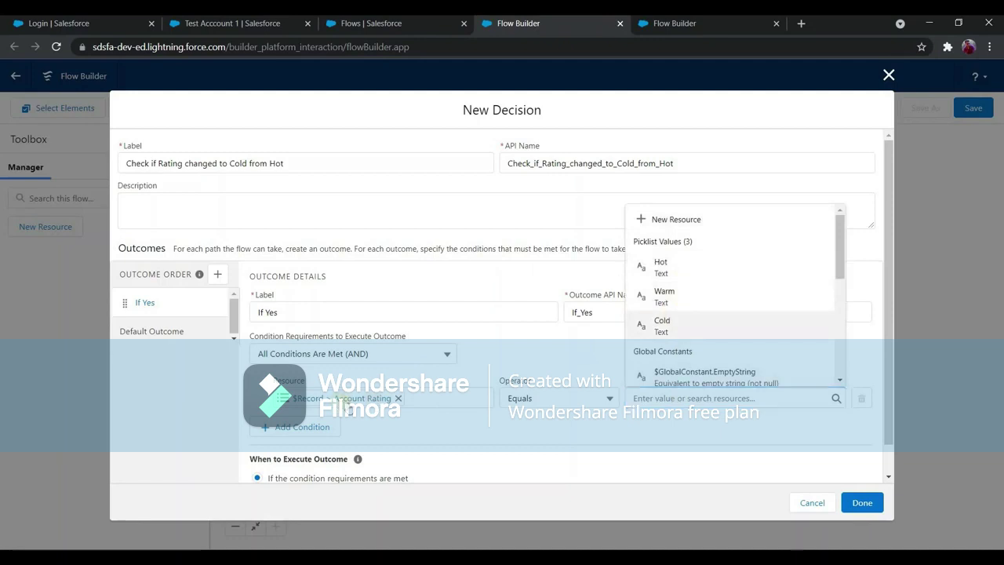
{"action": "left_click", "coordinate": [666, 323]}
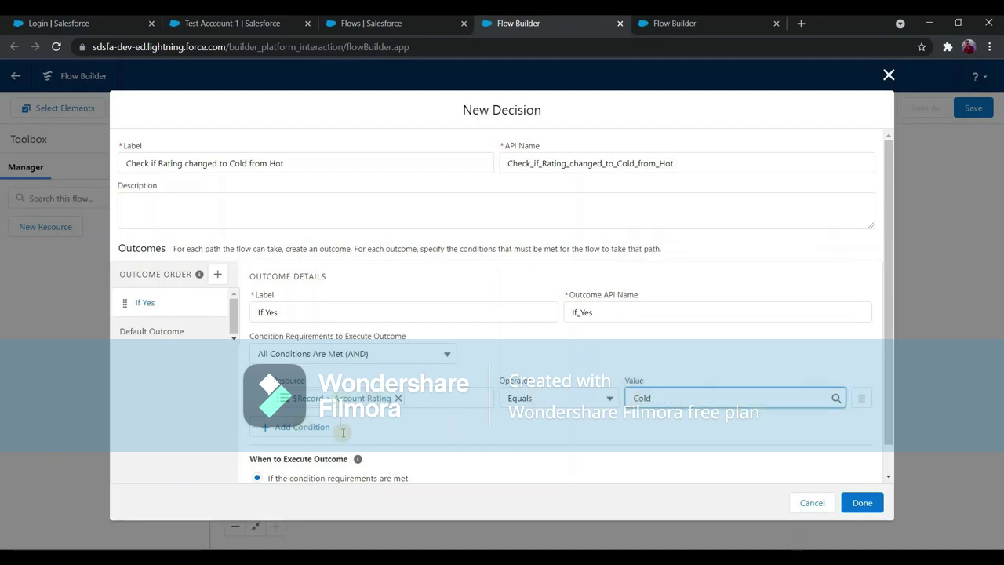
Add a second condition, $Record__Prior.Rating Equals Hot, and finish the decision.
{"action": "left_click", "coordinate": [329, 429]}
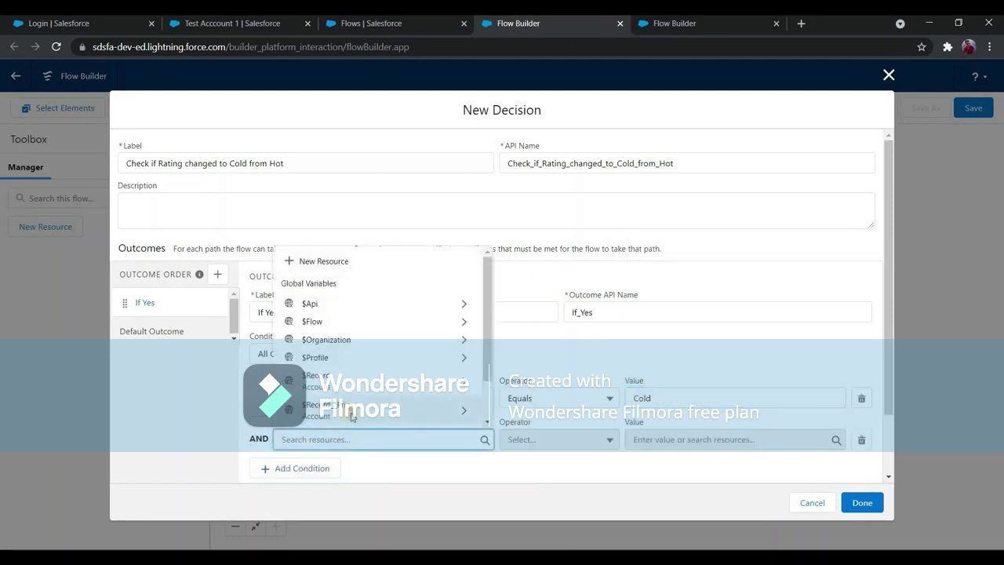
{"action": "left_click", "coordinate": [353, 409]}
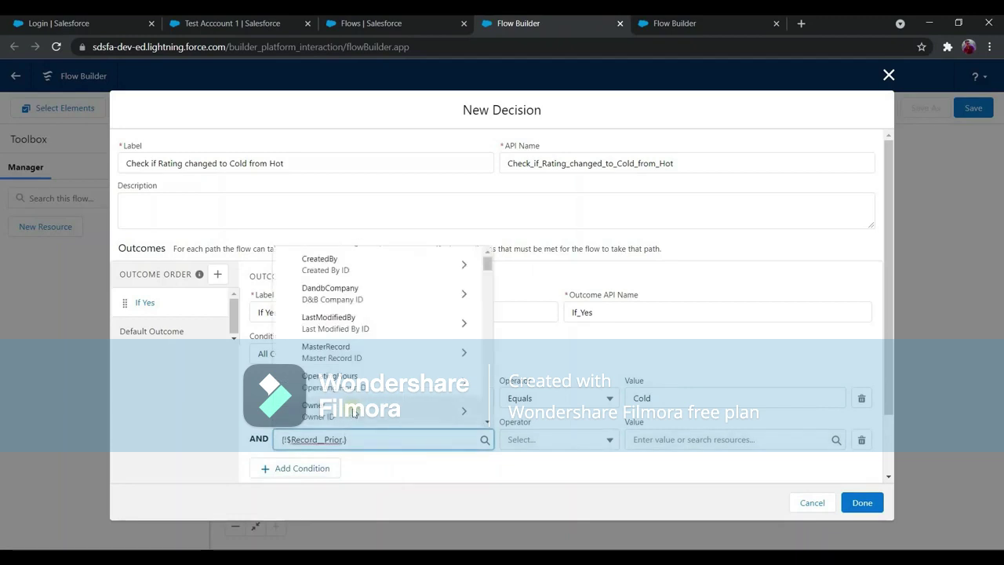
{"action": "type", "text": "Rating"}
{"action": "left_click", "coordinate": [330, 353]}
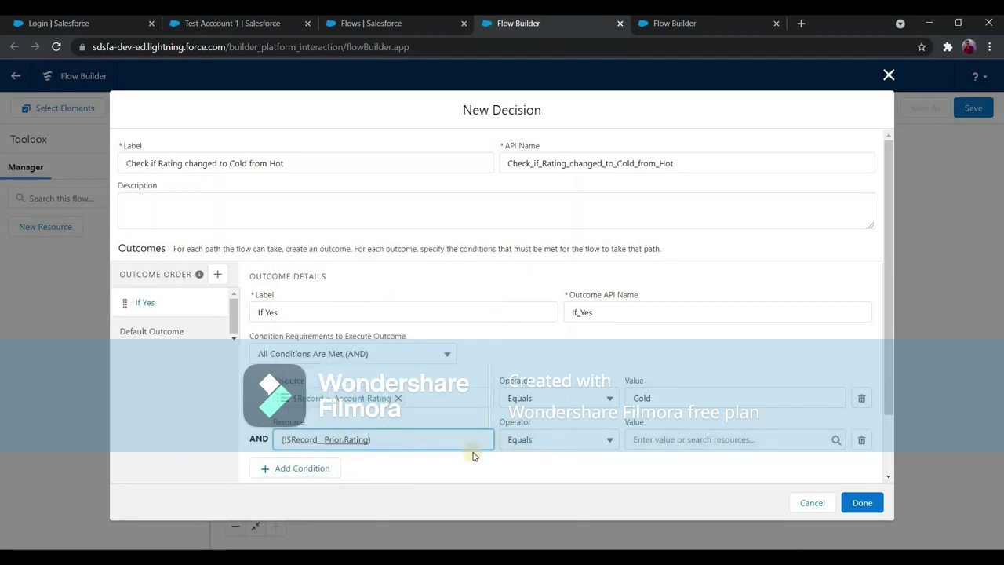
{"action": "left_click", "coordinate": [636, 443]}
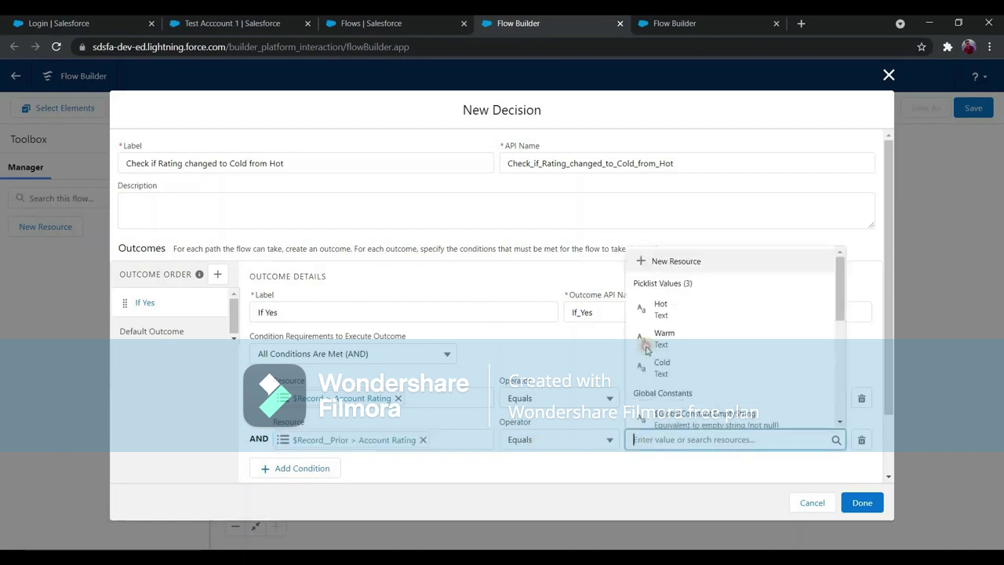
{"action": "type", "text": "Hot"}
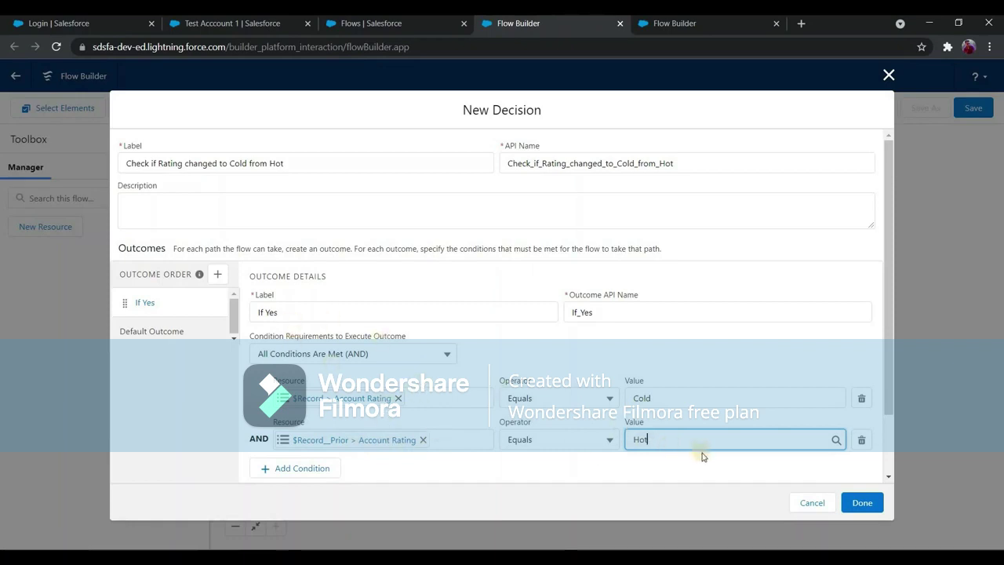
{"action": "scroll", "coordinate": [745, 469], "scroll_direction": "down", "scroll_amount": 2}
{"action": "left_click", "coordinate": [860, 503]}
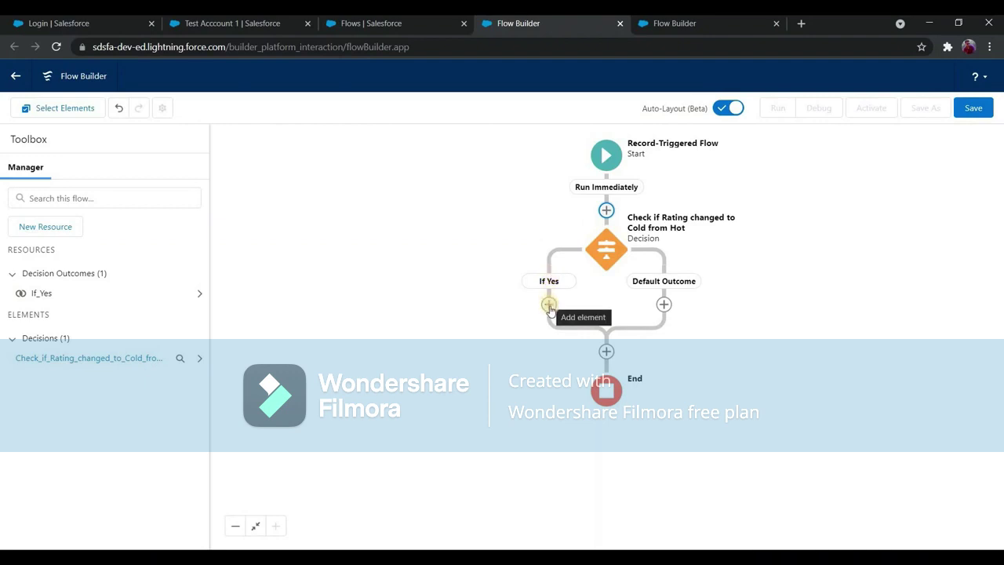
Show the Add Element choices on the If Yes path, scrolled down to the Data section.
{"action": "left_click", "coordinate": [549, 304]}
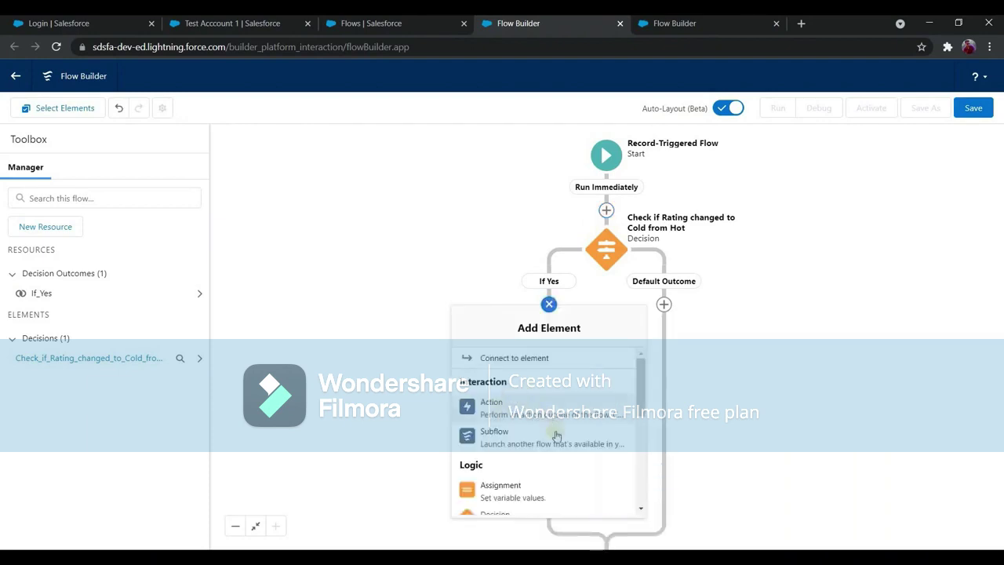
{"action": "scroll", "coordinate": [508, 441], "scroll_direction": "down", "scroll_amount": 3}
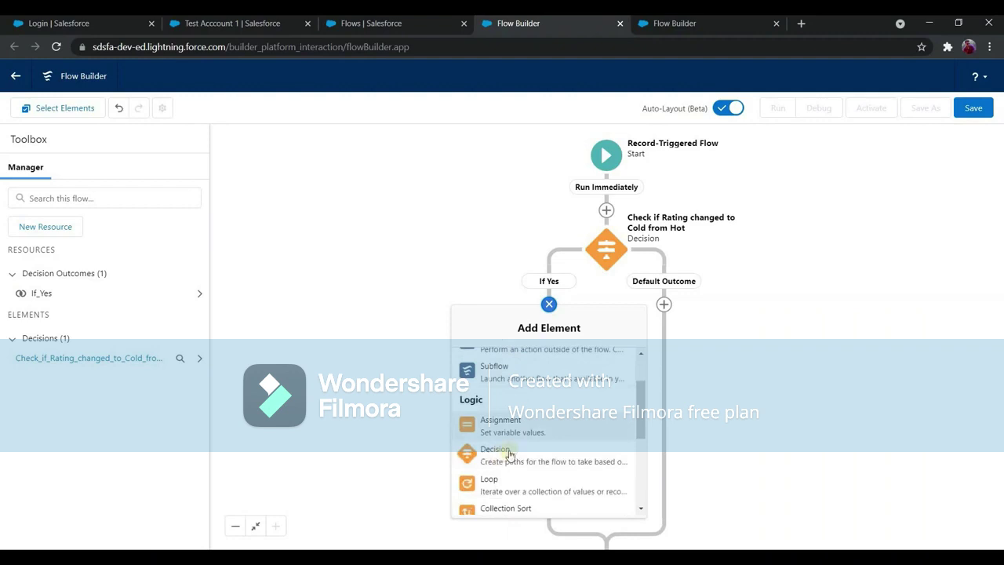
{"action": "scroll", "coordinate": [509, 444], "scroll_direction": "down", "scroll_amount": 2}
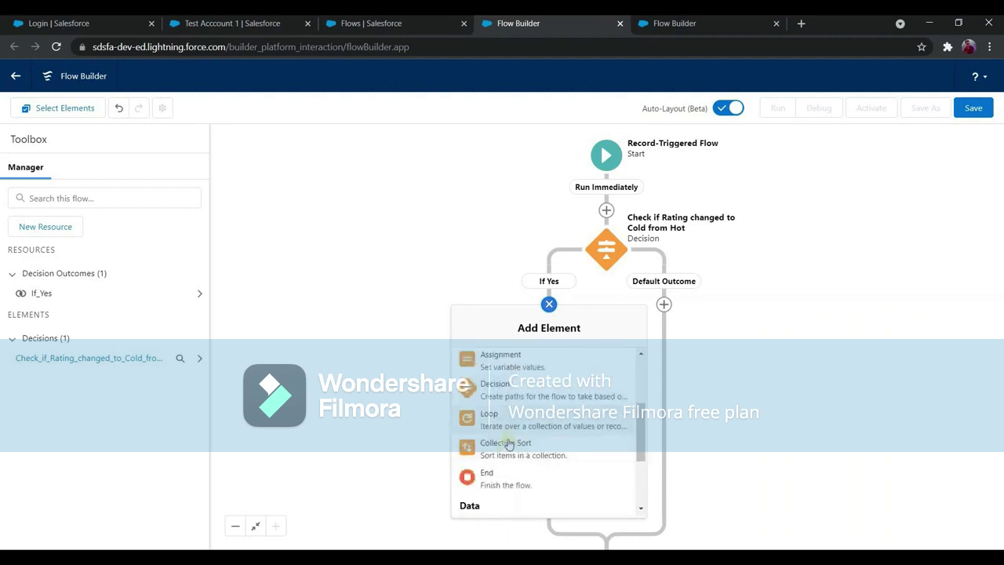
{"action": "scroll", "coordinate": [531, 433], "scroll_direction": "down", "scroll_amount": 2}
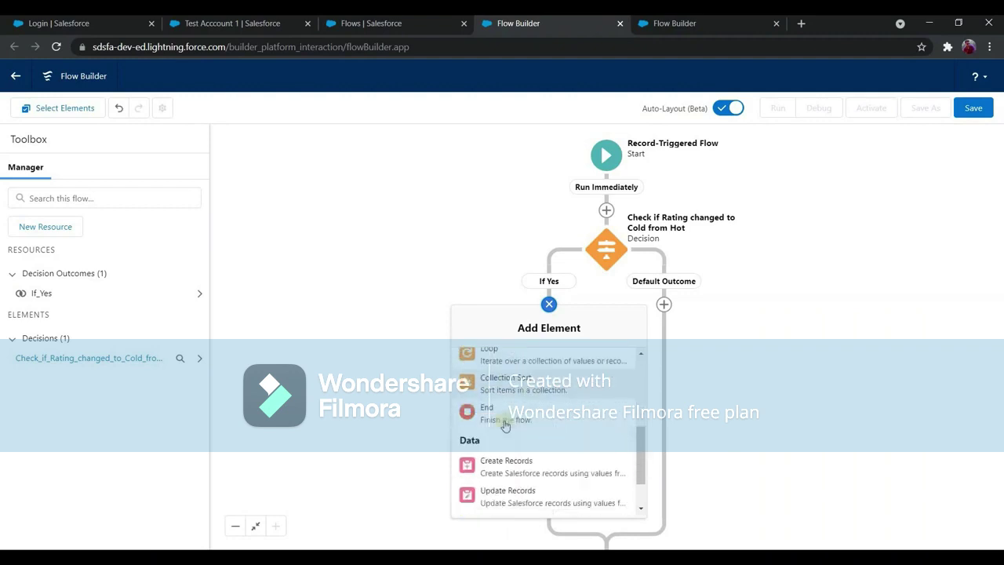
{"action": "scroll", "coordinate": [527, 435], "scroll_direction": "down", "scroll_amount": 2}
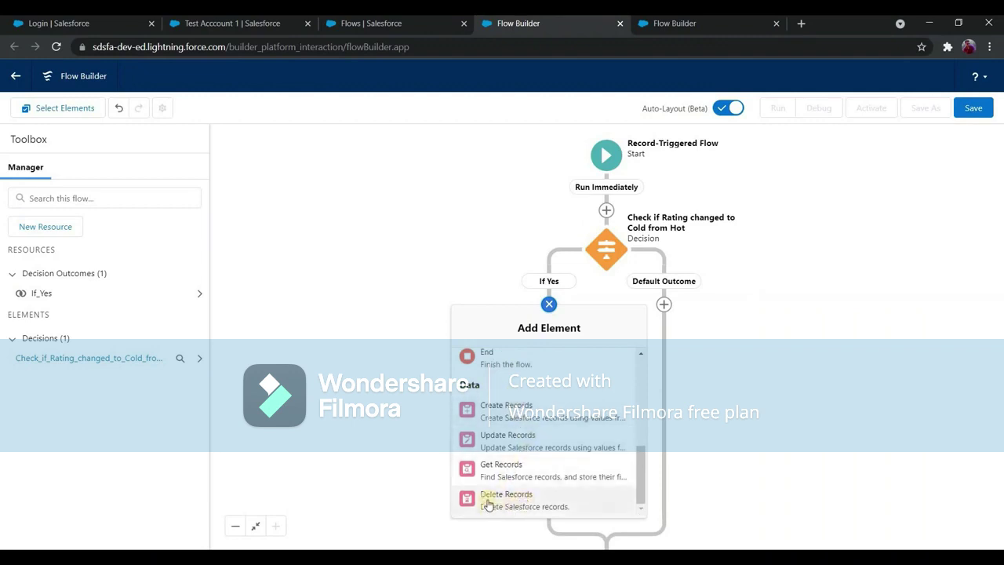
Add a Delete Records element labelled 'Delete related Opps'.
{"action": "left_click", "coordinate": [531, 496]}
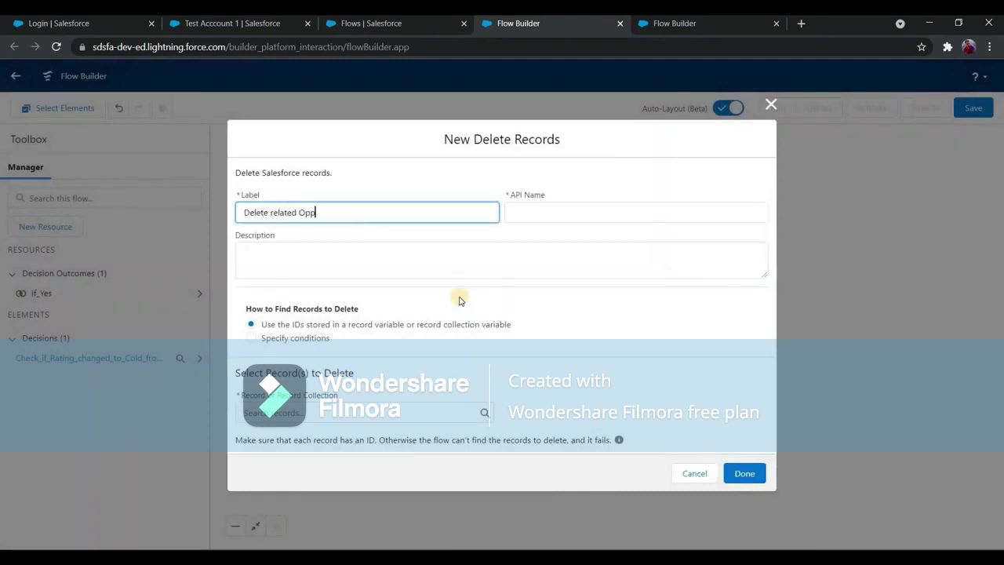
{"action": "type", "text": "Delete related Opportu"}
{"action": "key", "text": "BackSpace"}
{"action": "key", "text": "BackSpace"}
{"action": "key", "text": "BackSpace"}
{"action": "type", "text": "s"}
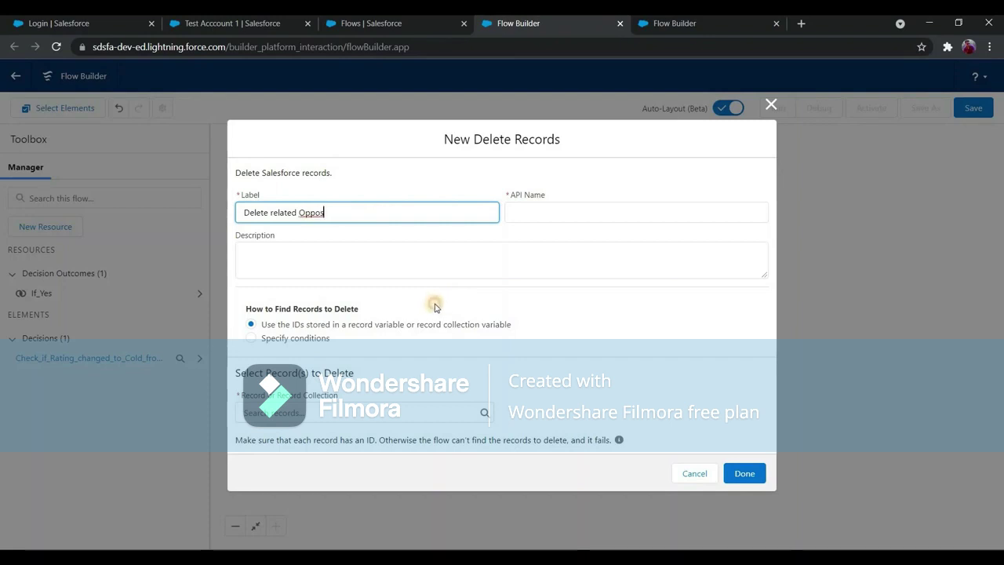
{"action": "key", "text": "BackSpace"}
{"action": "key", "text": "BackSpace"}
{"action": "type", "text": "s"}
{"action": "left_click", "coordinate": [421, 363]}
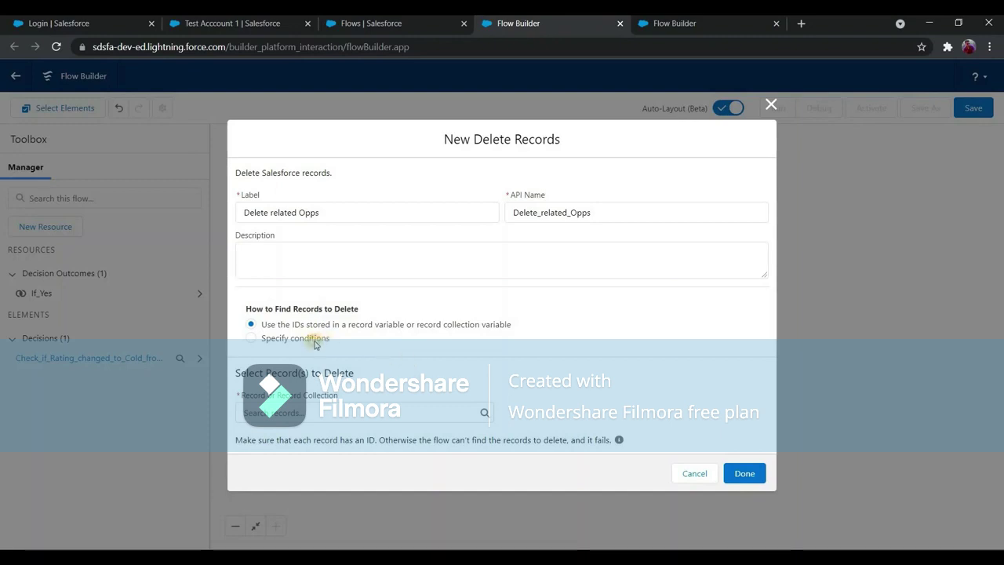
Have it find records by specified conditions on the Opportunity object.
{"action": "left_click", "coordinate": [353, 341]}
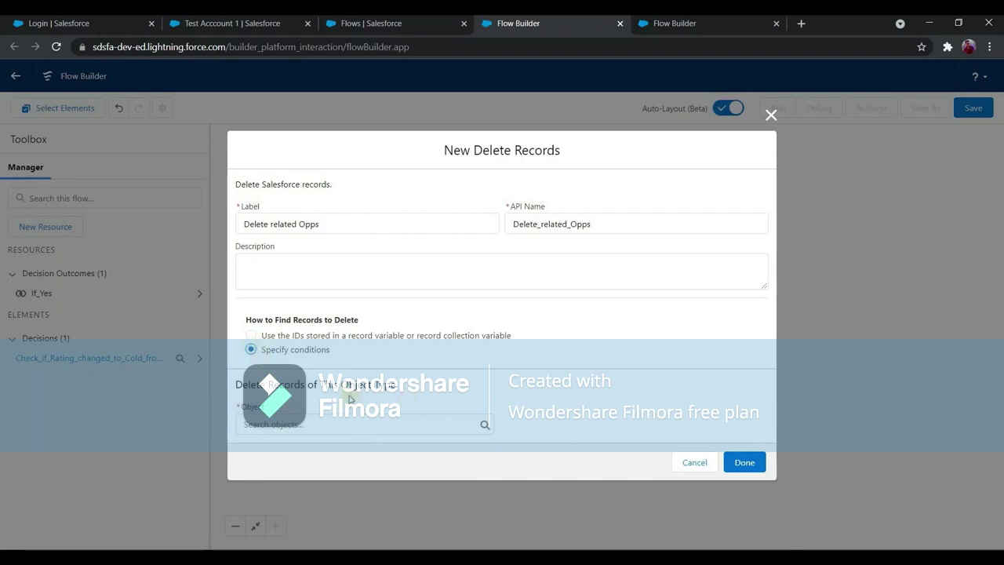
{"action": "left_click", "coordinate": [367, 423]}
{"action": "type", "text": "oppo"}
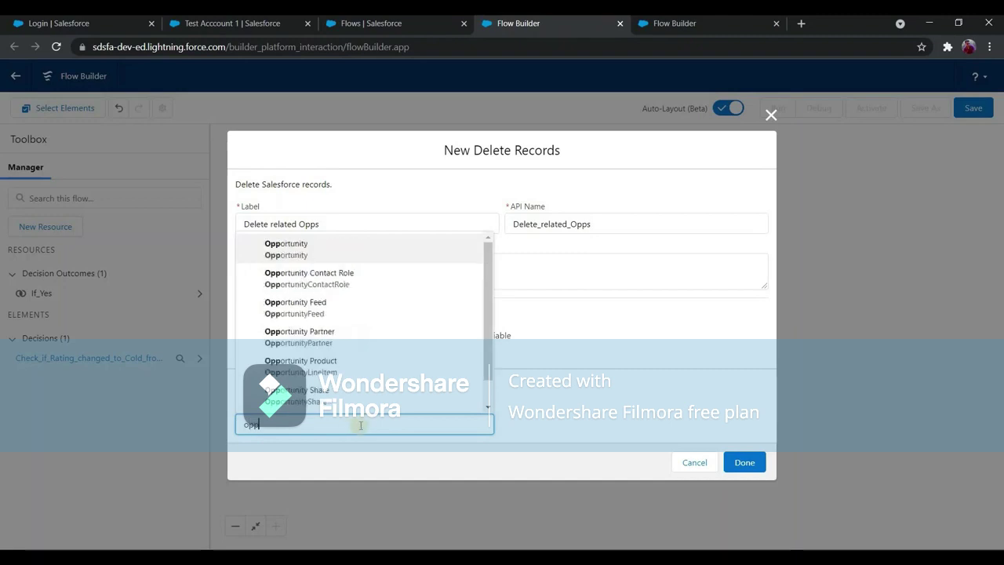
{"action": "key", "text": "Return"}
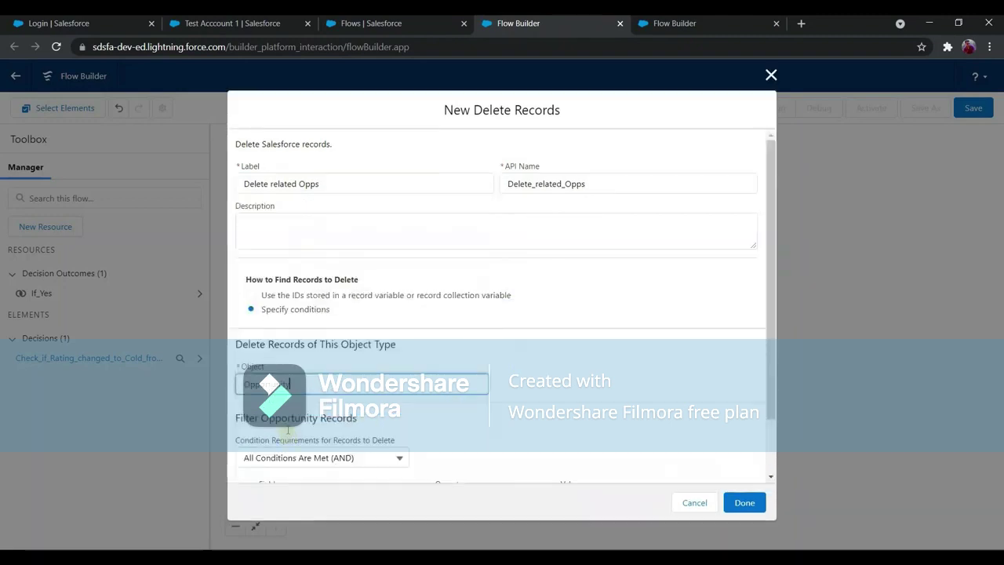
{"action": "scroll", "coordinate": [326, 442], "scroll_direction": "down", "scroll_amount": 1}
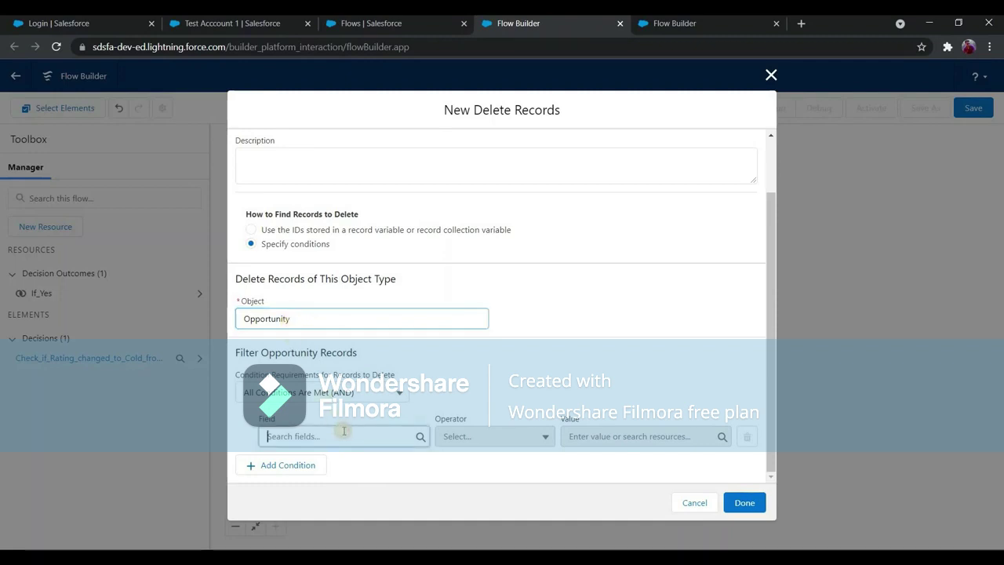
Filter Opportunities by AccountId Equals {!$Record.Id} and add the delete step to the flow.
{"action": "left_click", "coordinate": [344, 436]}
{"action": "type", "text": "accp"}
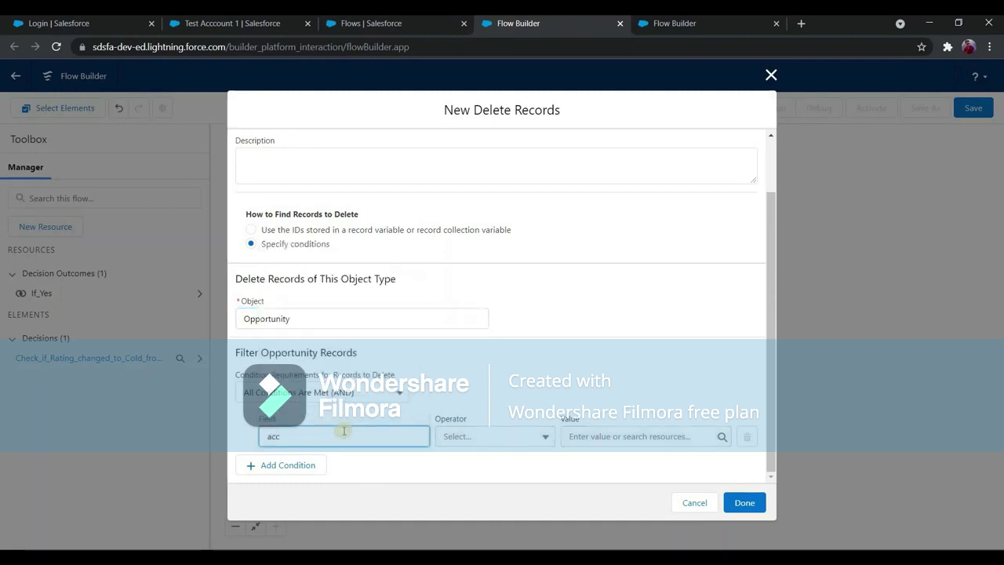
{"action": "key", "text": "BackSpace"}
{"action": "type", "text": "c"}
{"action": "left_click", "coordinate": [348, 466]}
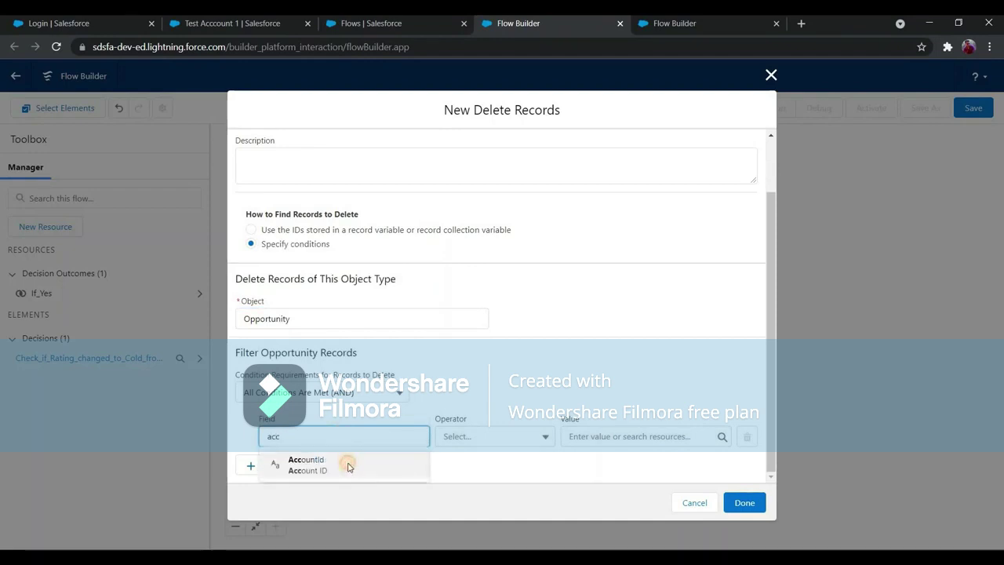
{"action": "key", "text": "Return"}
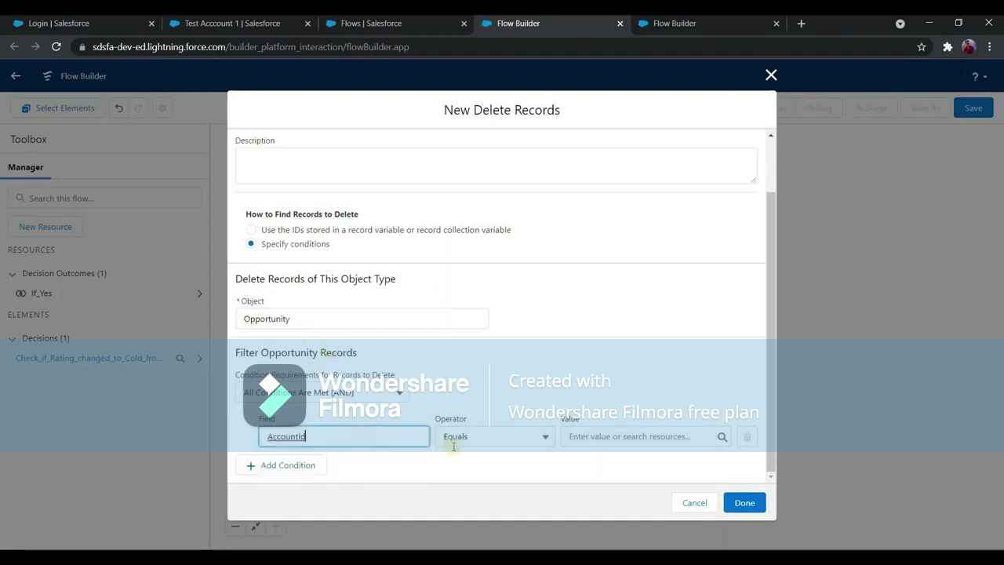
{"action": "left_click", "coordinate": [602, 439]}
{"action": "type", "text": "recor"}
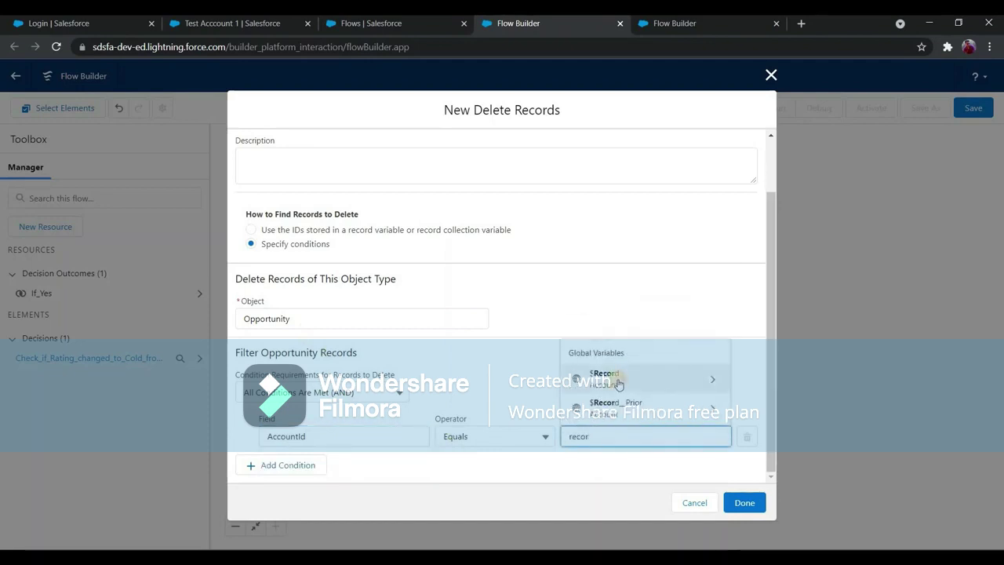
{"action": "left_click", "coordinate": [618, 382]}
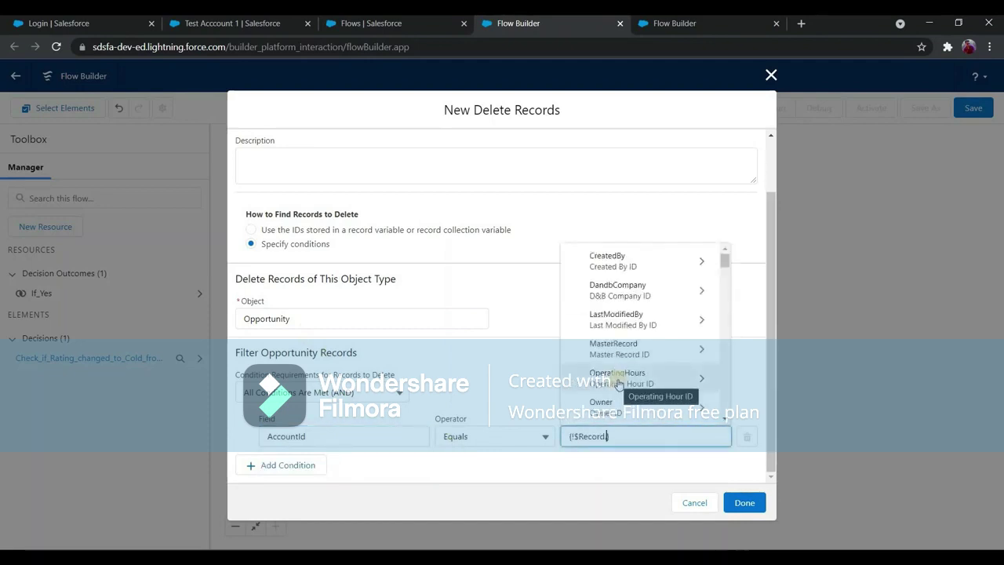
{"action": "type", "text": "id"}
{"action": "scroll", "coordinate": [616, 384], "scroll_direction": "down", "scroll_amount": 3}
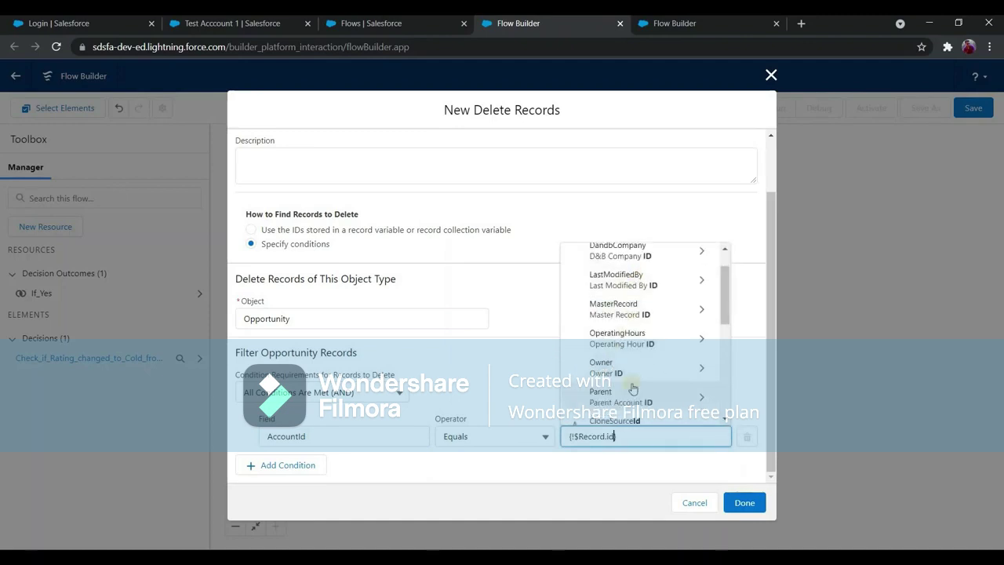
{"action": "scroll", "coordinate": [621, 366], "scroll_direction": "down", "scroll_amount": 1}
{"action": "left_click", "coordinate": [619, 364]}
{"action": "left_click", "coordinate": [608, 473]}
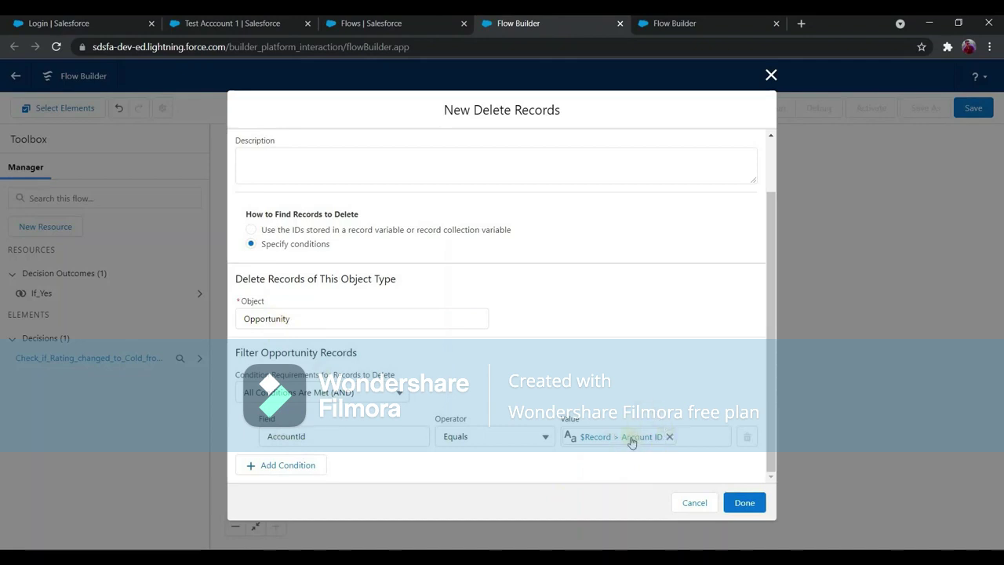
{"action": "left_click", "coordinate": [734, 502]}
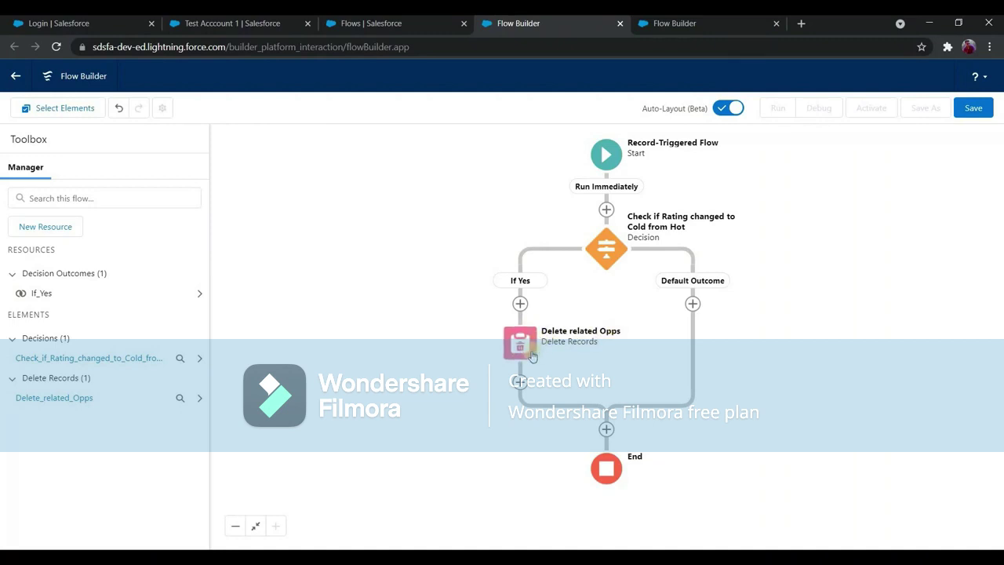
Save the flow as 'Flow 4: After update' with a hot-to-cold deletion description, then activate it.
{"action": "left_click", "coordinate": [972, 109]}
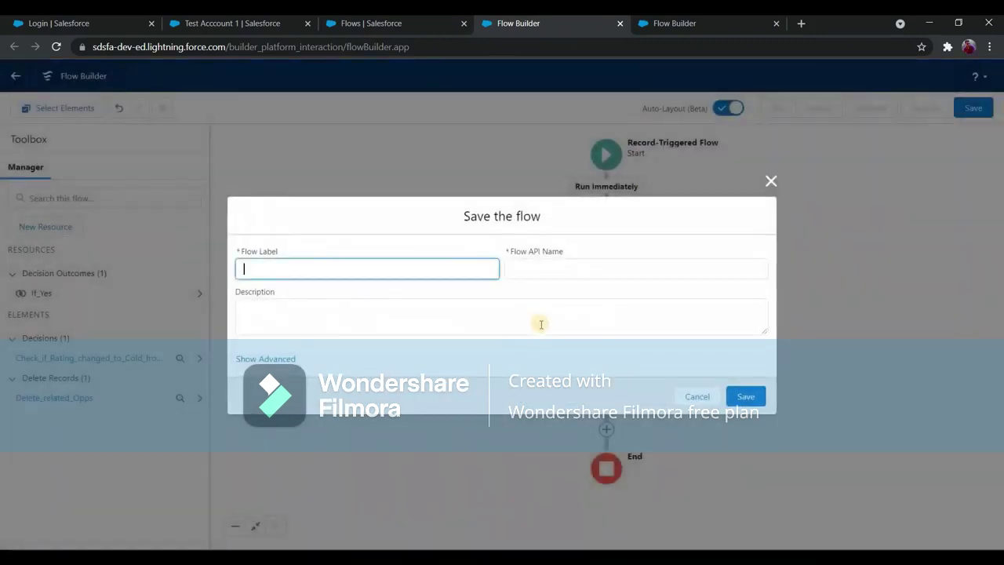
{"action": "type", "text": "Flow 4: After update"}
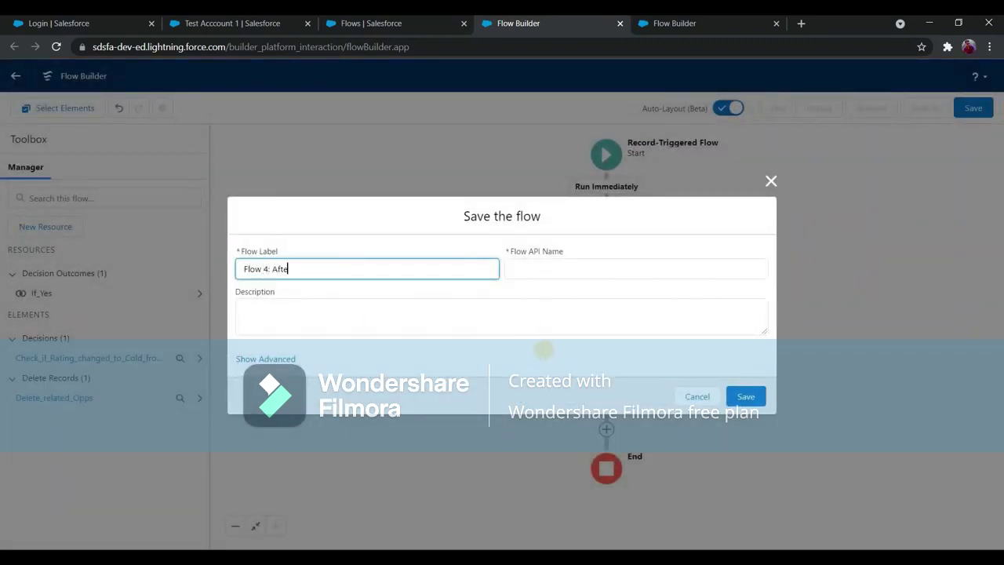
{"action": "left_click", "coordinate": [507, 309]}
{"action": "type", "text": "D"}
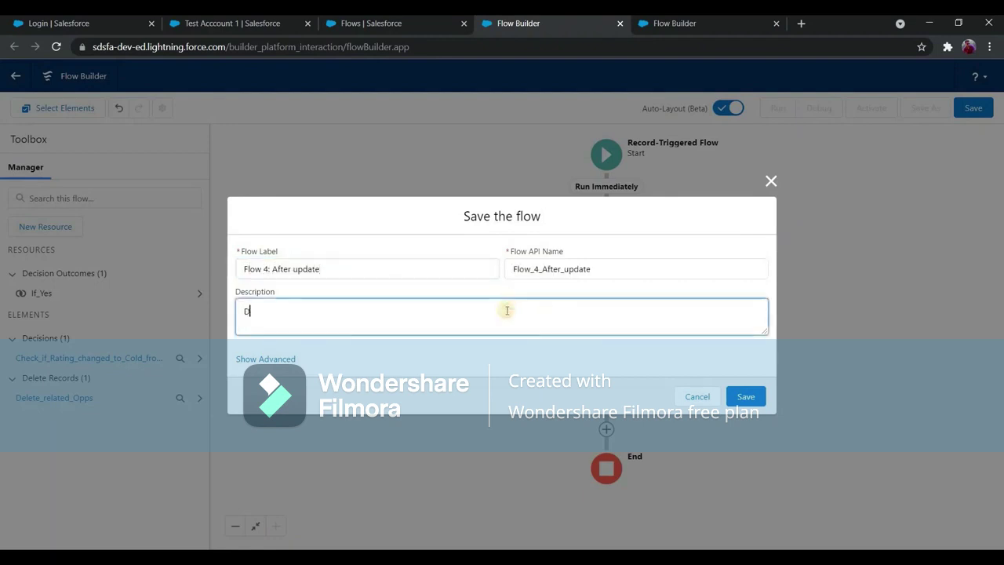
{"action": "type", "text": "elete related opportunity o"}
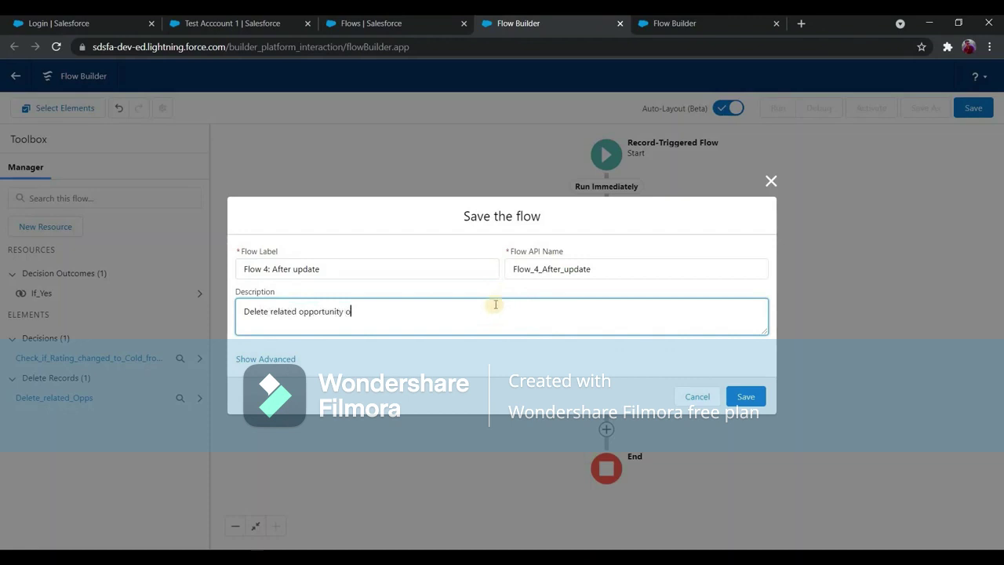
{"action": "type", "text": "n account ra"}
{"action": "key", "text": "BackSpace"}
{"action": "key", "text": "BackSpace"}
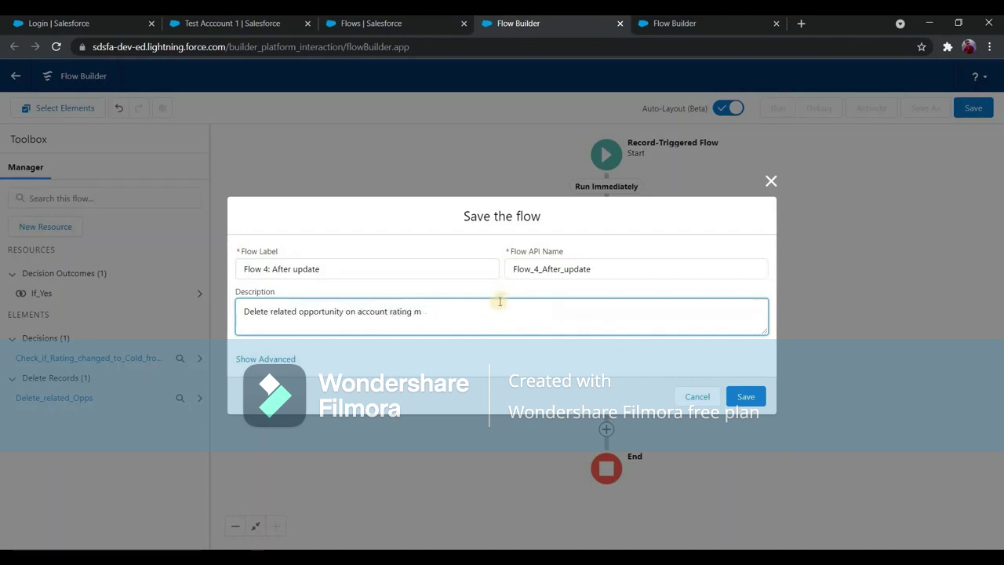
{"action": "key", "text": "BackSpace"}
{"action": "type", "text": "nge from hot to cold"}
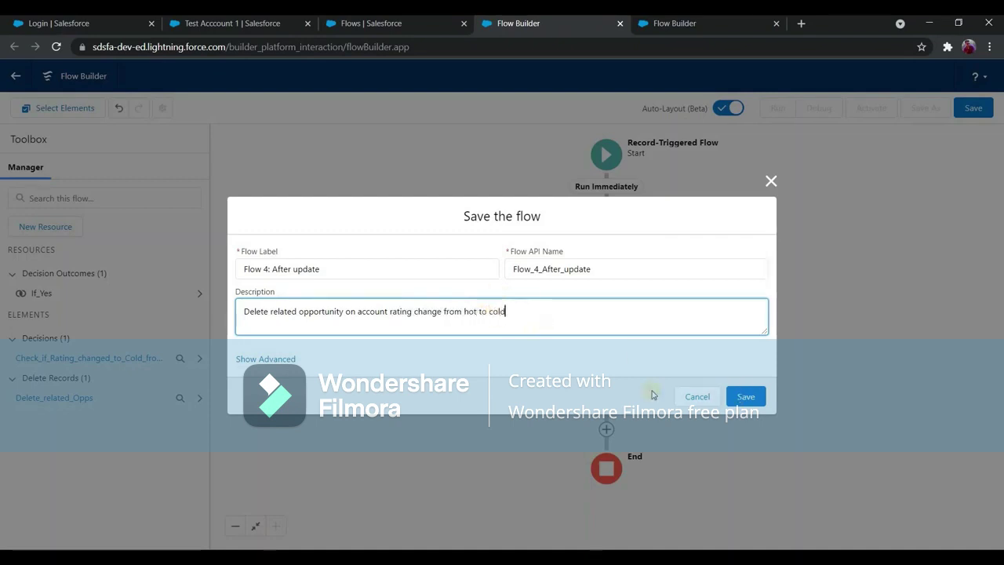
{"action": "left_click", "coordinate": [746, 396]}
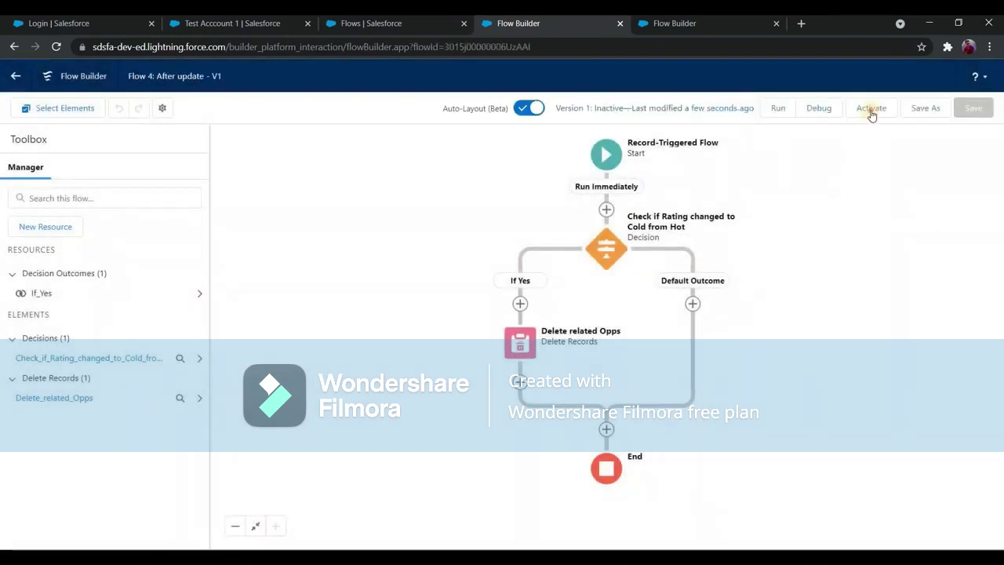
{"action": "left_click", "coordinate": [871, 112]}
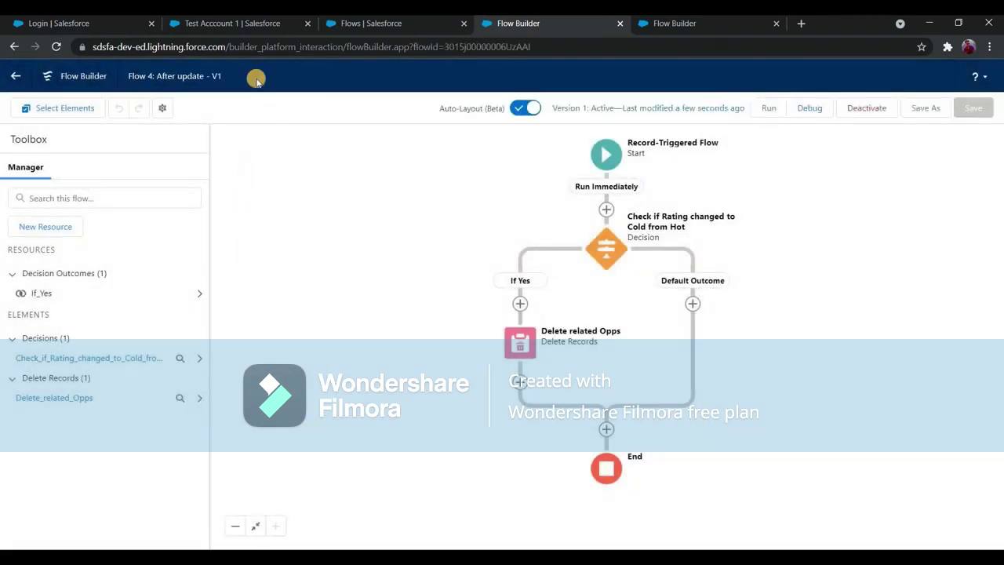
Change Test Acccount 1's Rating to Cold and save it.
{"action": "left_click", "coordinate": [265, 25]}
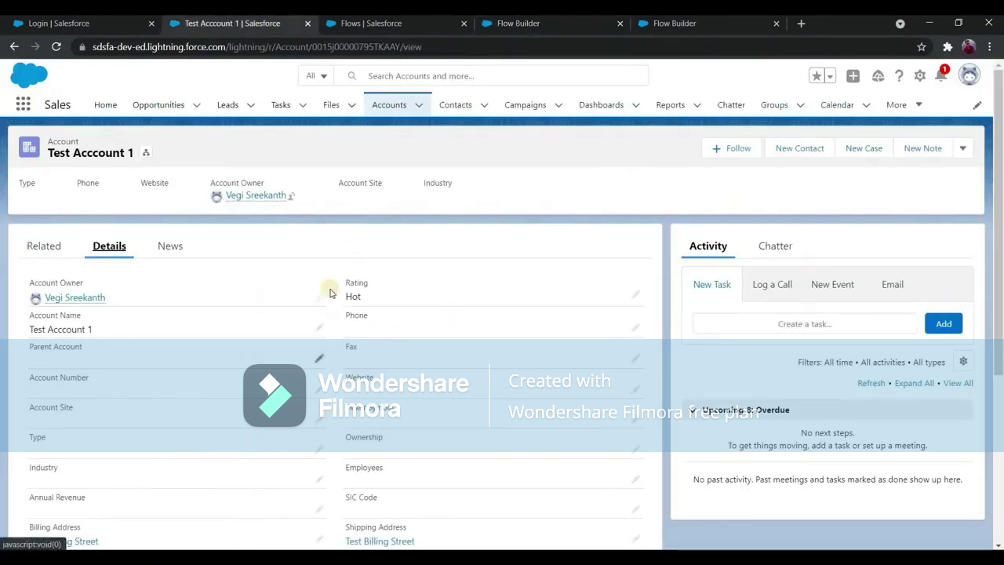
{"action": "scroll", "coordinate": [345, 275], "scroll_direction": "down", "scroll_amount": 3}
{"action": "scroll", "coordinate": [168, 287], "scroll_direction": "up", "scroll_amount": 2}
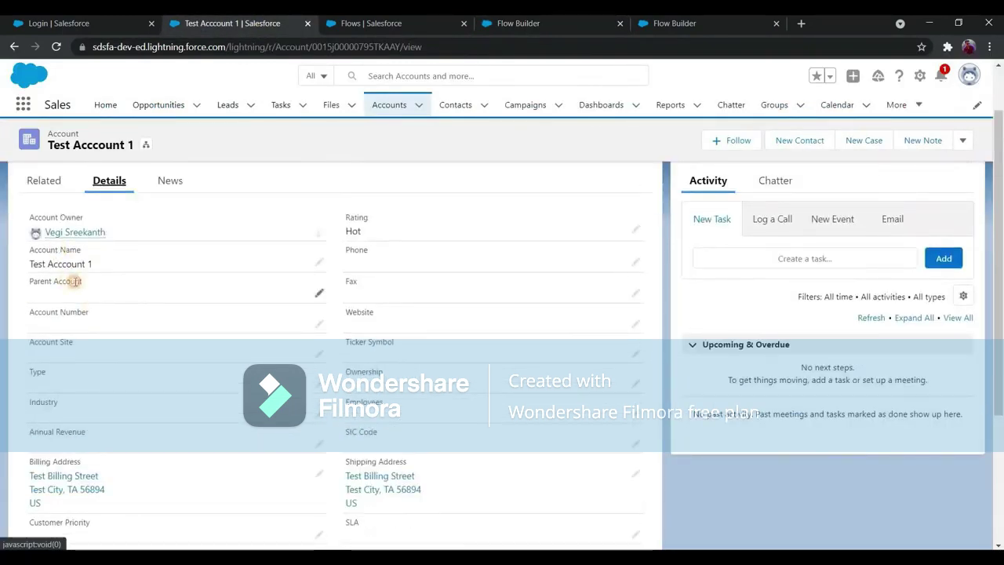
{"action": "left_click", "coordinate": [105, 245]}
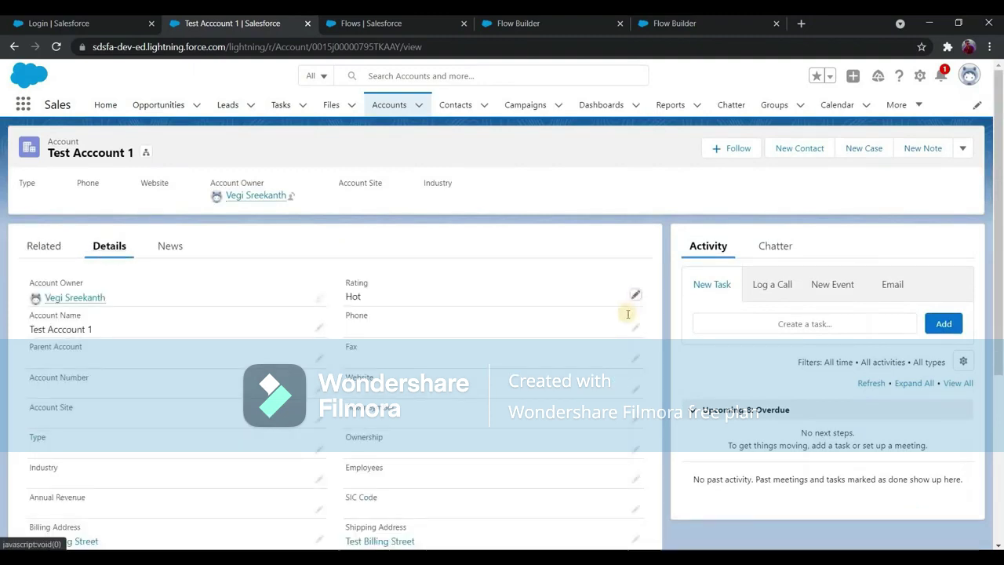
{"action": "left_click", "coordinate": [635, 296]}
{"action": "left_click", "coordinate": [506, 406]}
{"action": "left_click", "coordinate": [377, 531]}
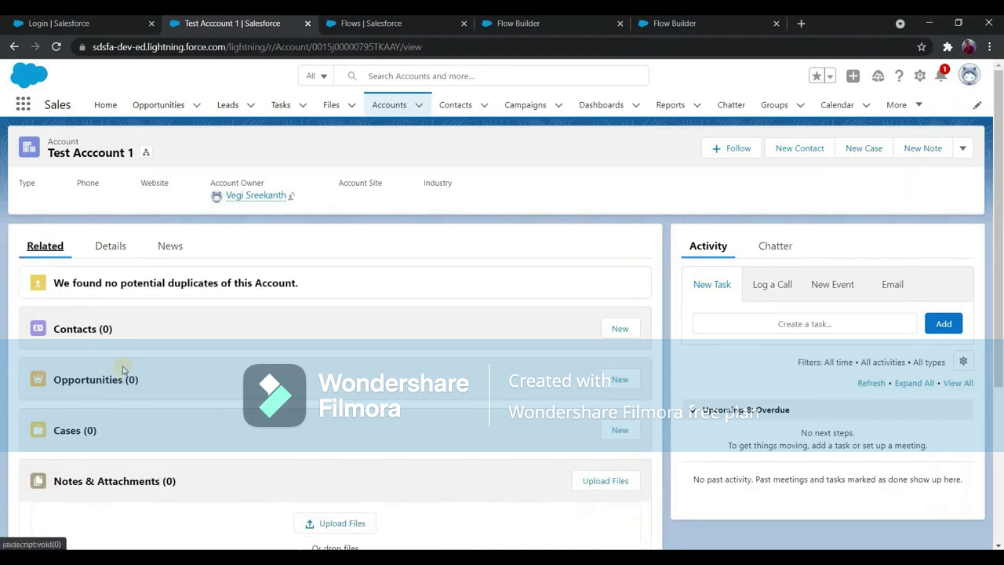
Confirm the opportunities are gone, then set the Rating back to Hot and save.
{"action": "left_click", "coordinate": [114, 256]}
{"action": "double_click", "coordinate": [581, 305]}
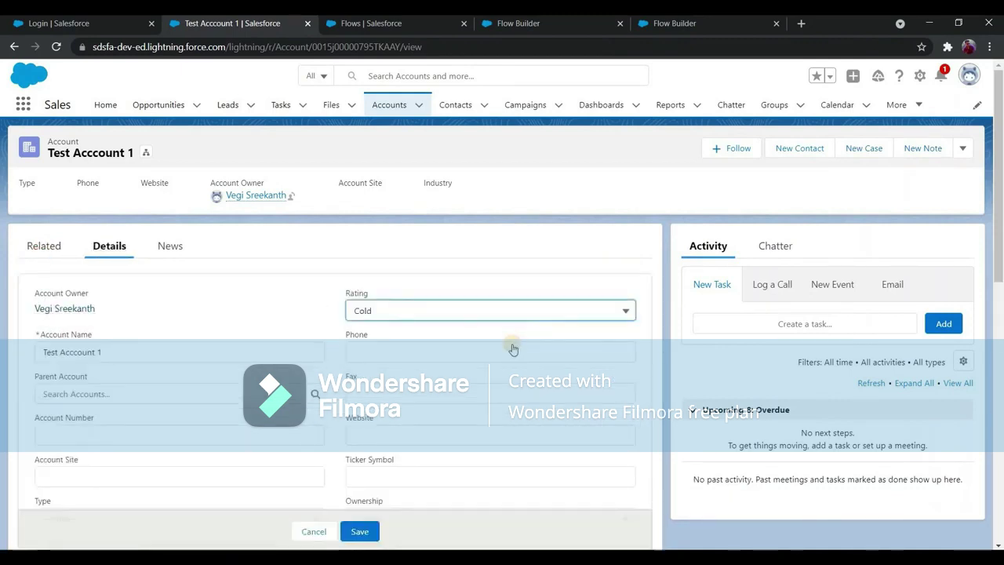
{"action": "left_click", "coordinate": [362, 532]}
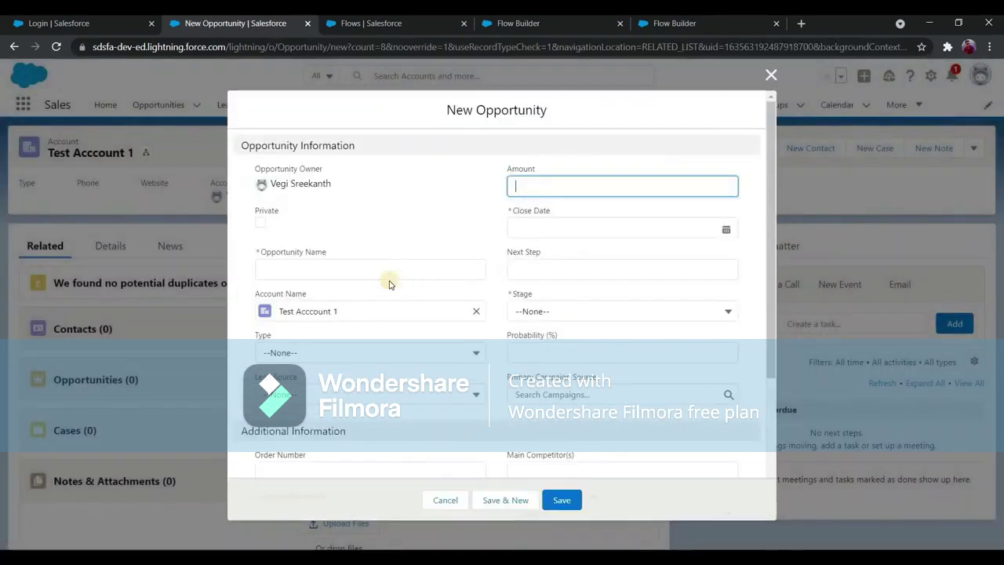
Create opportunity Test opp12 at Qualification stage with close date 11/4/2021.
{"action": "left_click", "coordinate": [389, 276]}
{"action": "type", "text": "Tes"}
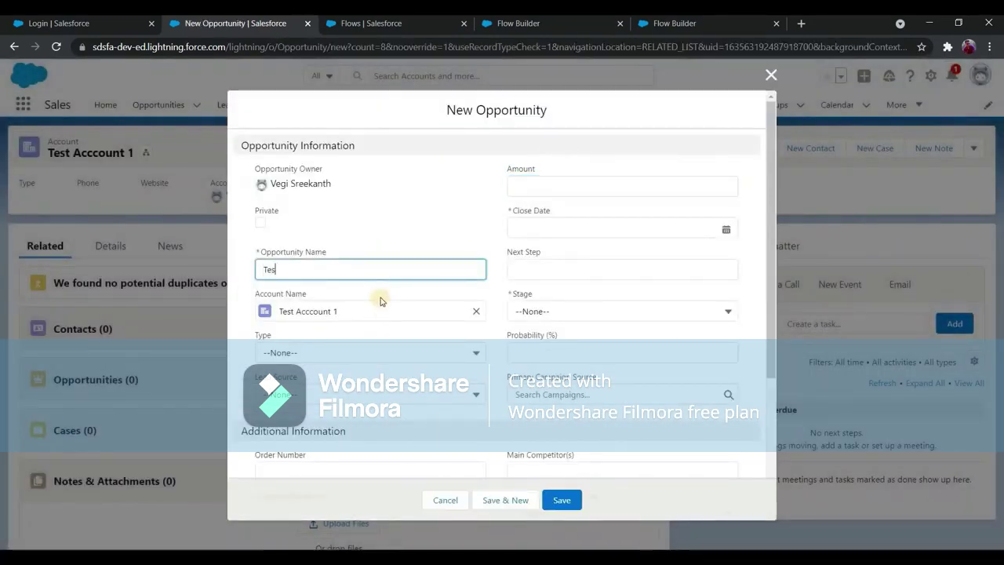
{"action": "type", "text": "t opp12"}
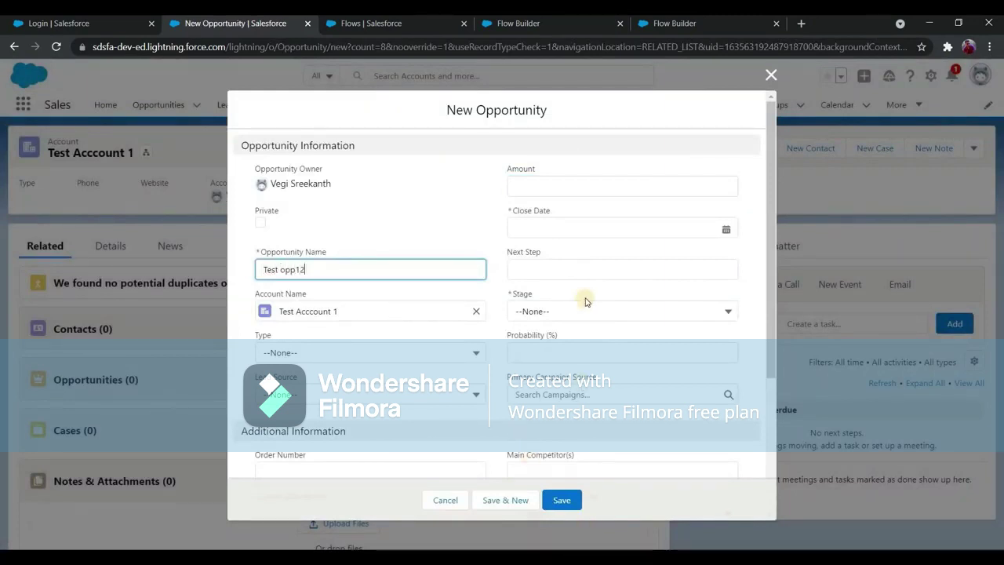
{"action": "key", "text": "Tab"}
{"action": "key", "text": "Tab"}
{"action": "key", "text": "Tab"}
{"action": "key", "text": "Down"}
{"action": "key", "text": "Down"}
{"action": "key", "text": "Down"}
{"action": "key", "text": "Return"}
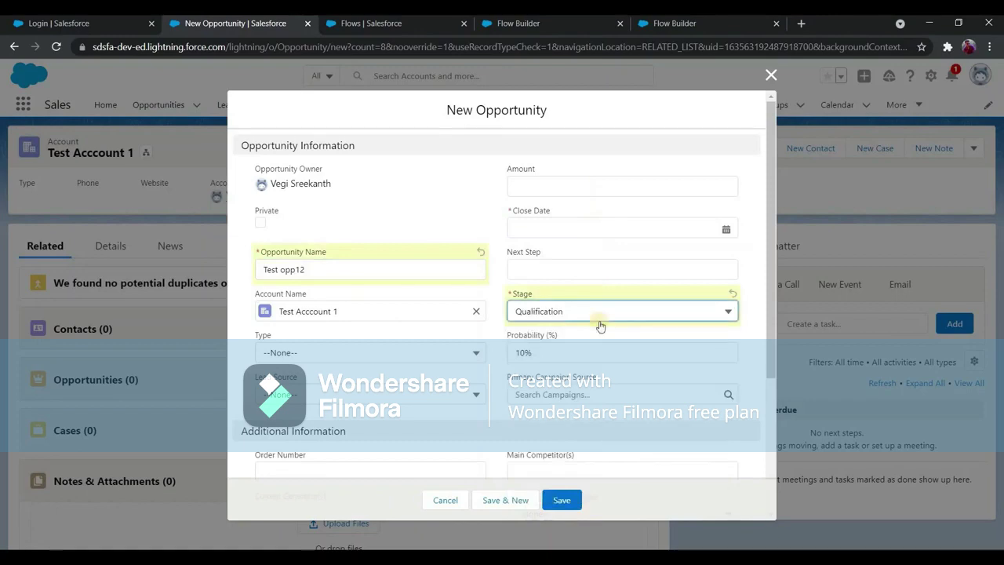
{"action": "key", "text": "shift+Tab"}
{"action": "key", "text": "shift+Tab"}
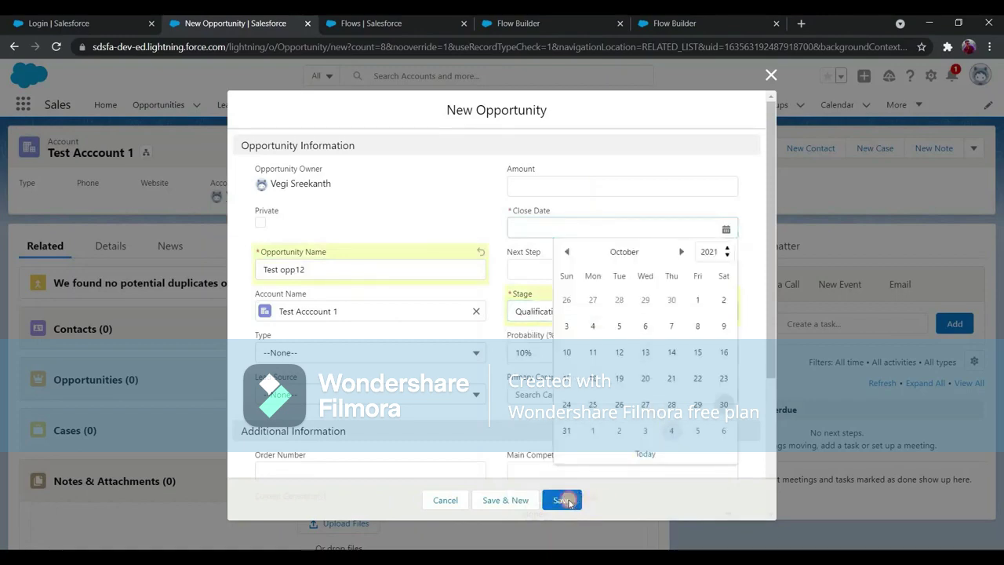
{"action": "type", "text": "11/4/2021"}
{"action": "key", "text": "Return"}
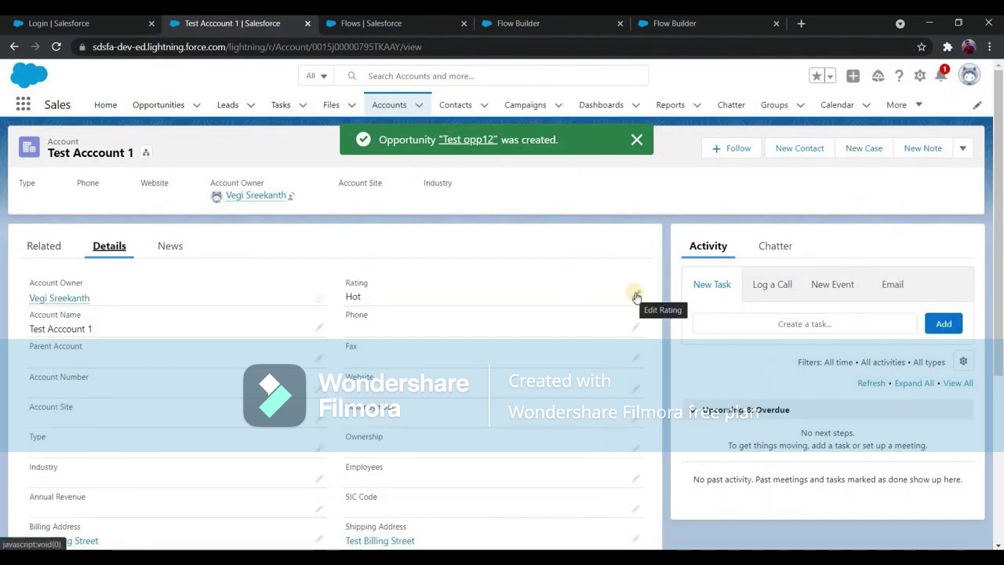
Change Test Account 1's Rating from Hot to Warm, save, and check its related opportunities.
{"action": "left_click", "coordinate": [634, 297]}
{"action": "key", "text": "Down"}
{"action": "key", "text": "Return"}
{"action": "left_click", "coordinate": [371, 534]}
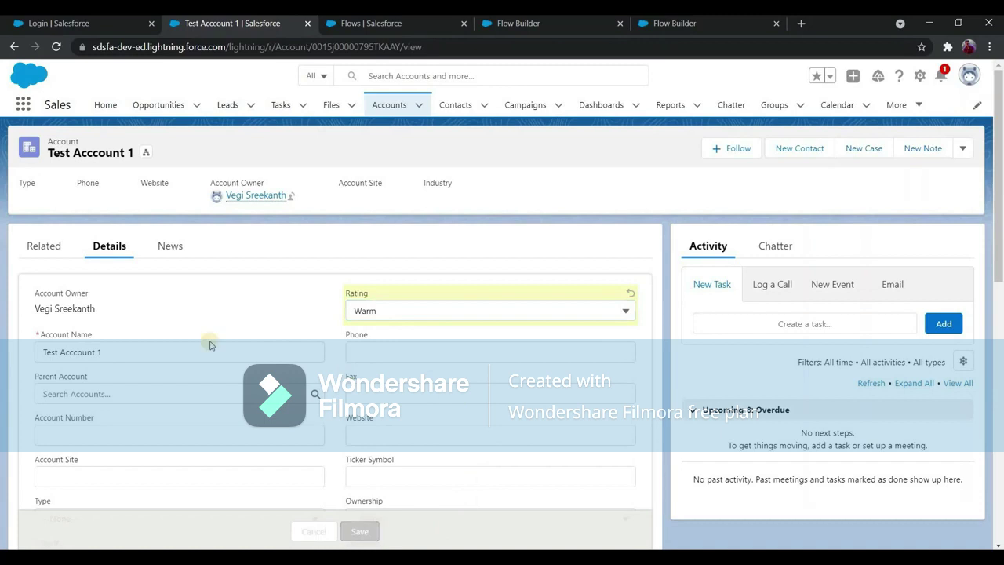
{"action": "left_click", "coordinate": [44, 247]}
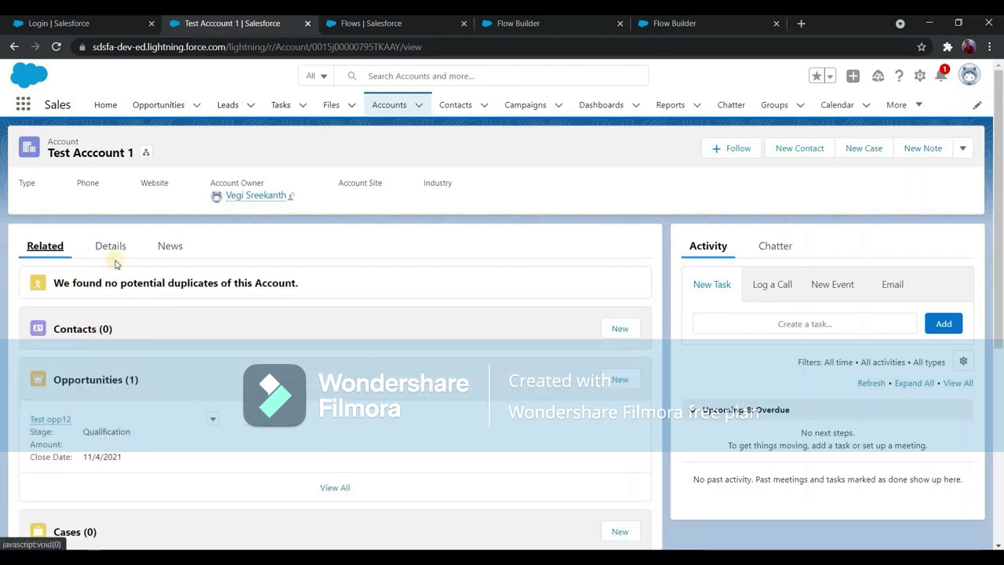
Set the Rating to Cold, save, and view the account's related opportunities.
{"action": "left_click", "coordinate": [110, 247]}
{"action": "left_click", "coordinate": [635, 298]}
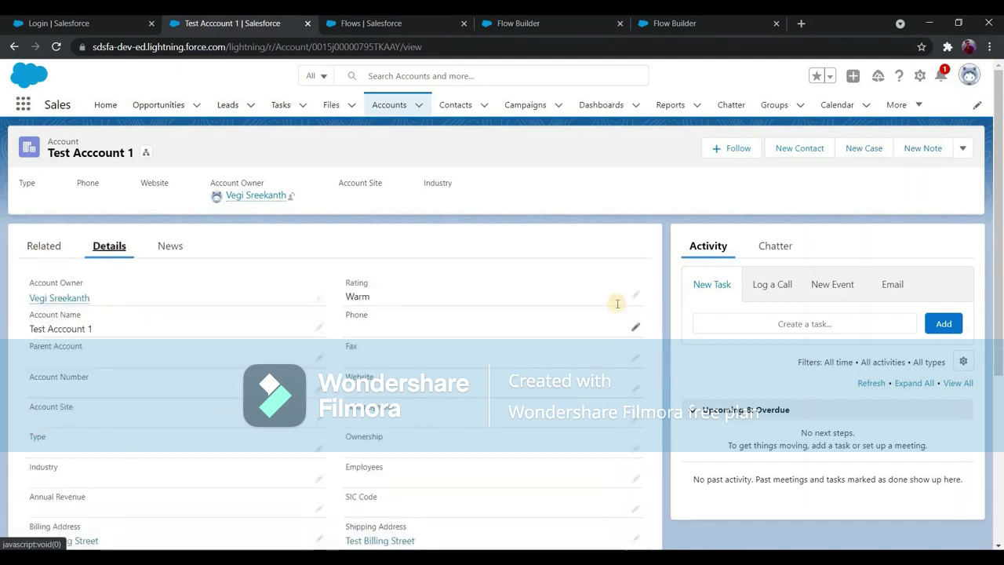
{"action": "left_click", "coordinate": [365, 311]}
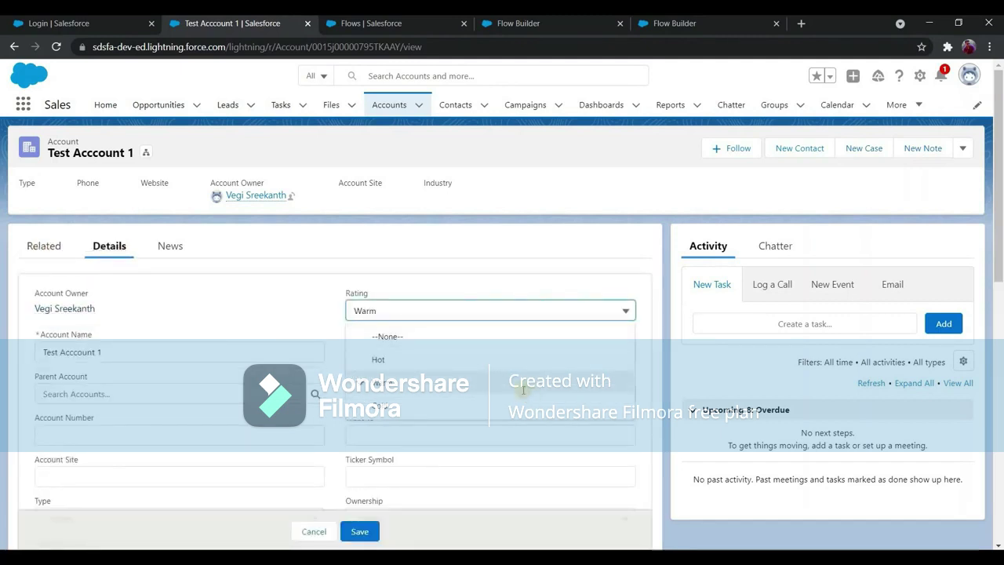
{"action": "left_click", "coordinate": [369, 407]}
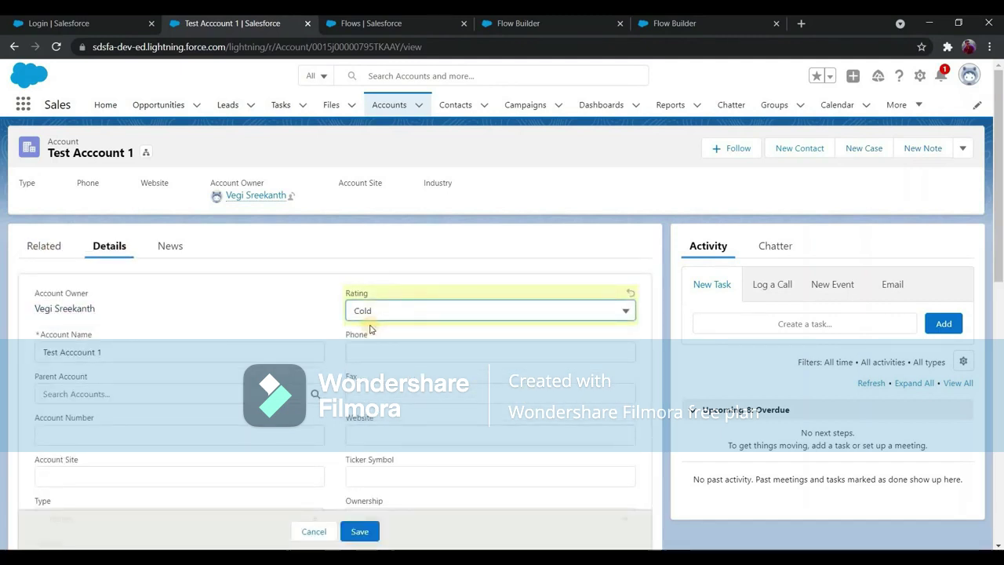
{"action": "left_click", "coordinate": [359, 531]}
{"action": "left_click", "coordinate": [49, 248]}
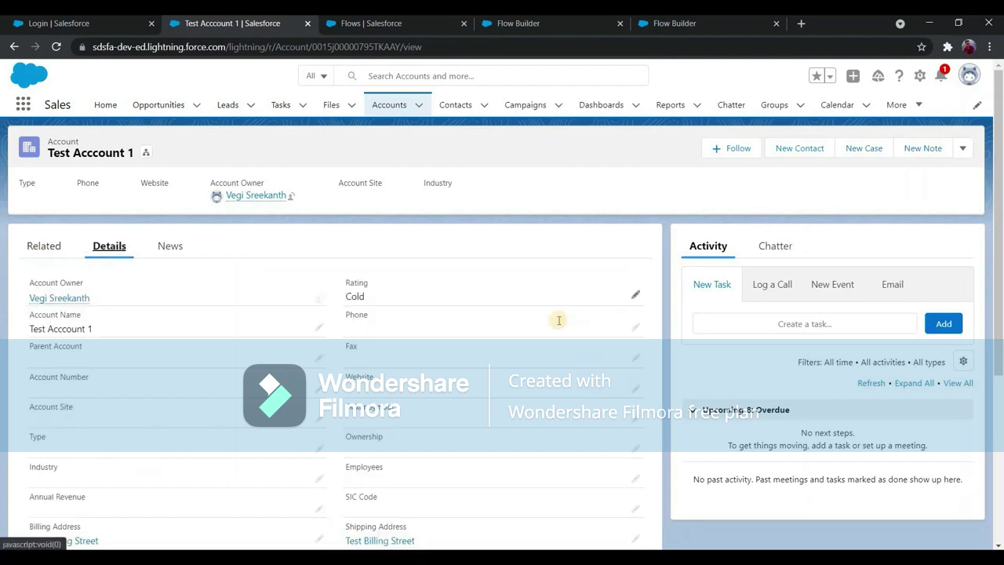
Switch the Rating back to Hot, then to Cold, and save to trigger the flow.
{"action": "key", "text": "Down"}
{"action": "key", "text": "Down"}
{"action": "key", "text": "Return"}
{"action": "key", "text": "Return"}
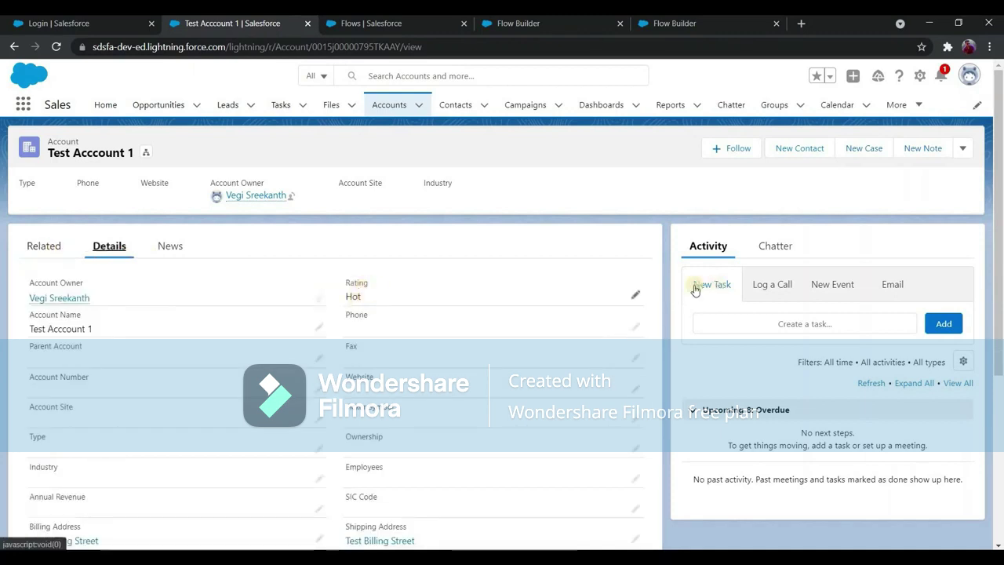
{"action": "double_click", "coordinate": [618, 309]}
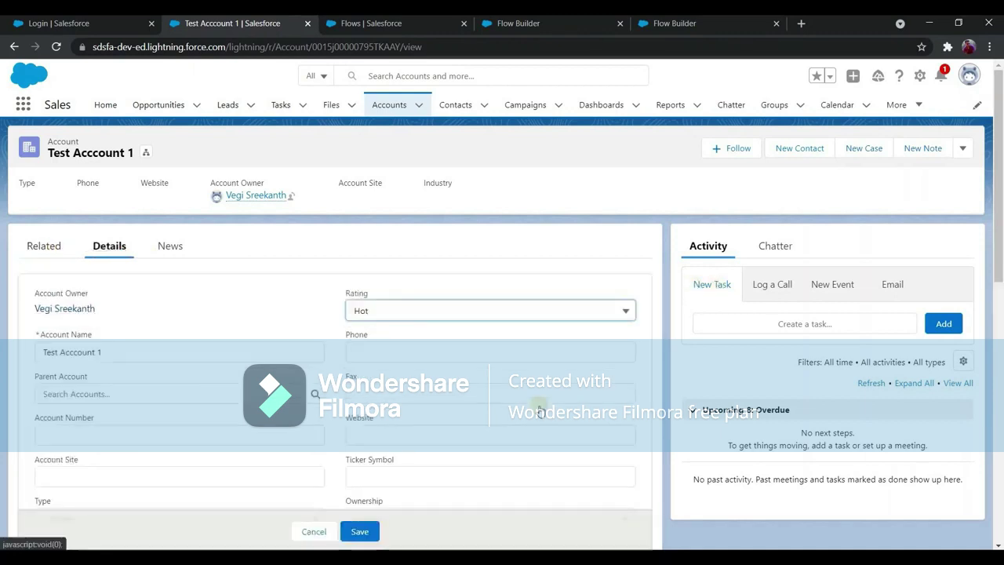
{"action": "key", "text": "Down"}
{"action": "key", "text": "Down"}
{"action": "key", "text": "Down"}
{"action": "key", "text": "Return"}
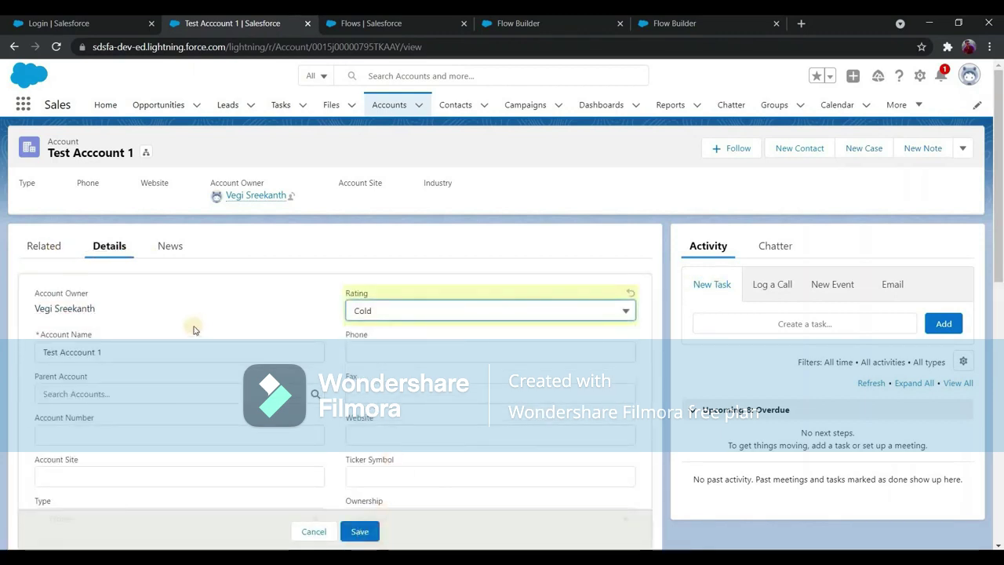
{"action": "key", "text": "Return"}
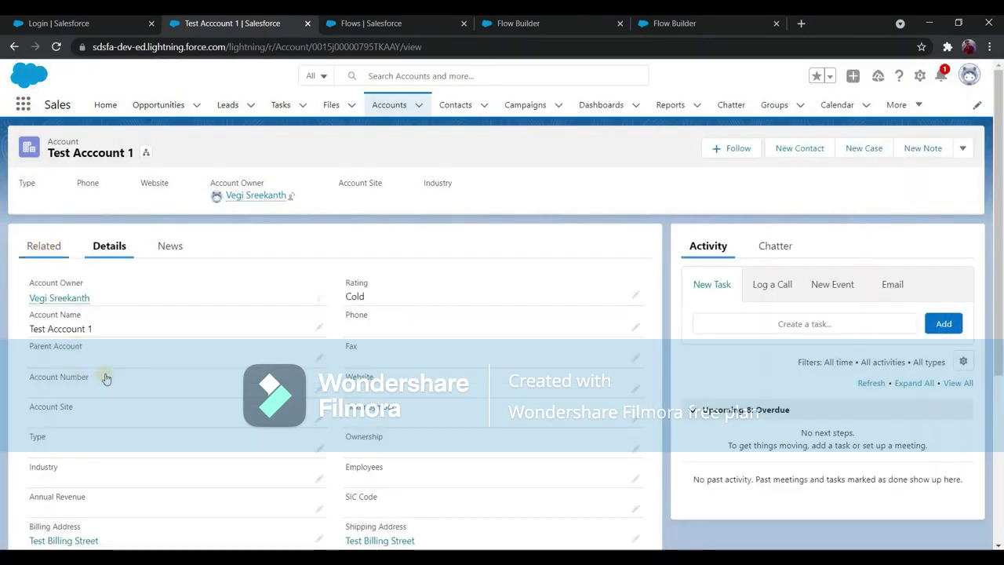
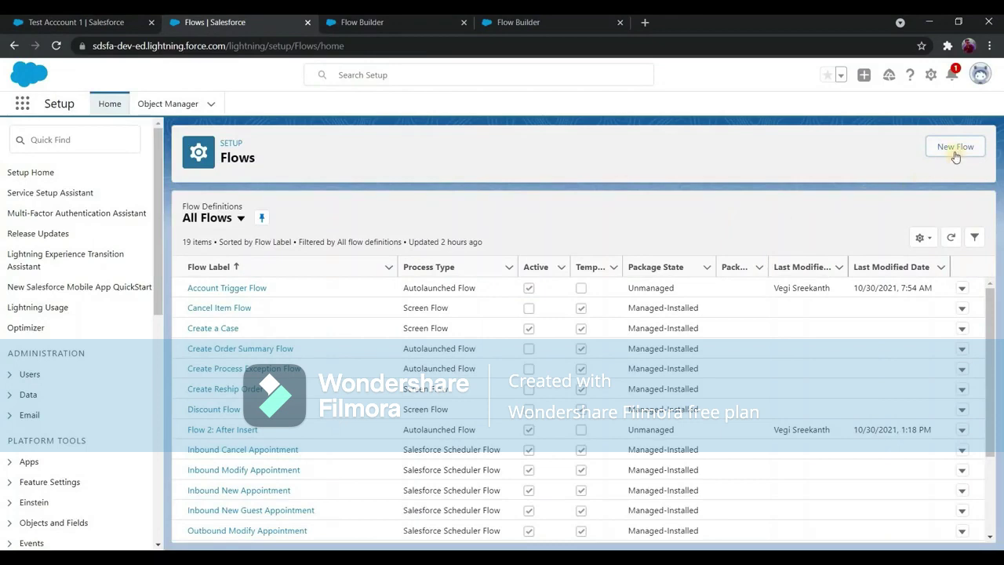
Create a new Record-Triggered Flow built with Auto-Layout.
{"action": "left_click", "coordinate": [955, 149]}
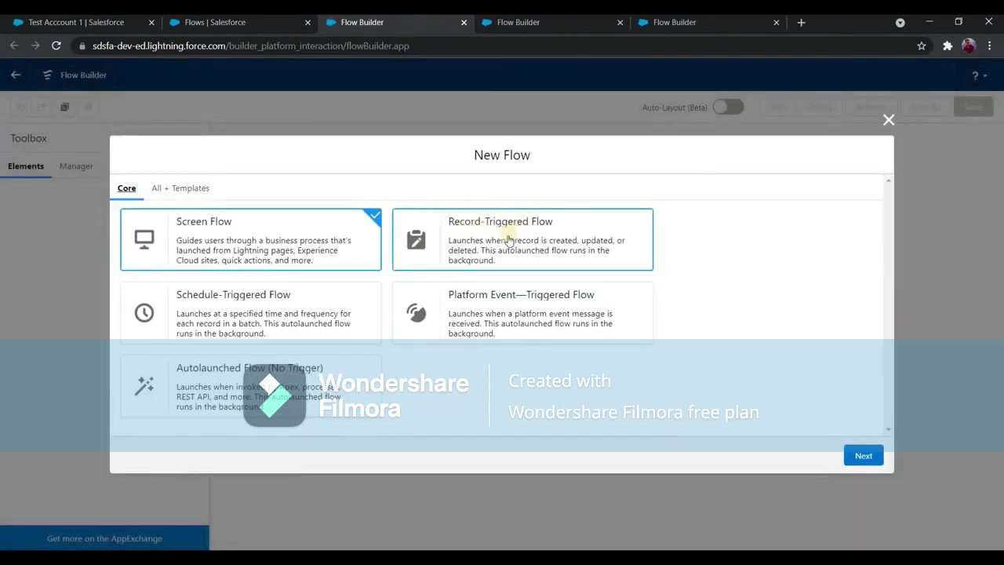
{"action": "left_click", "coordinate": [468, 221]}
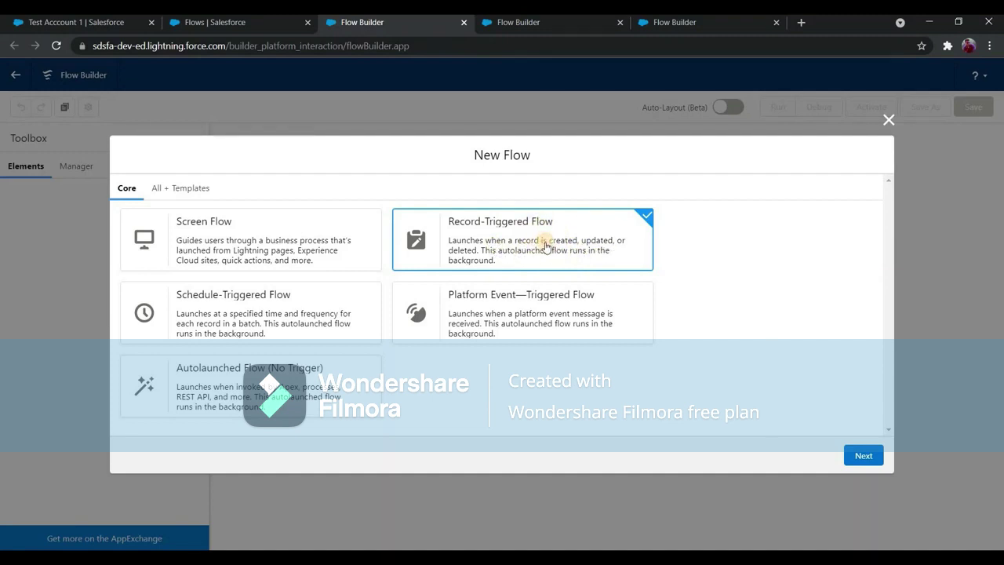
{"action": "left_click", "coordinate": [854, 455]}
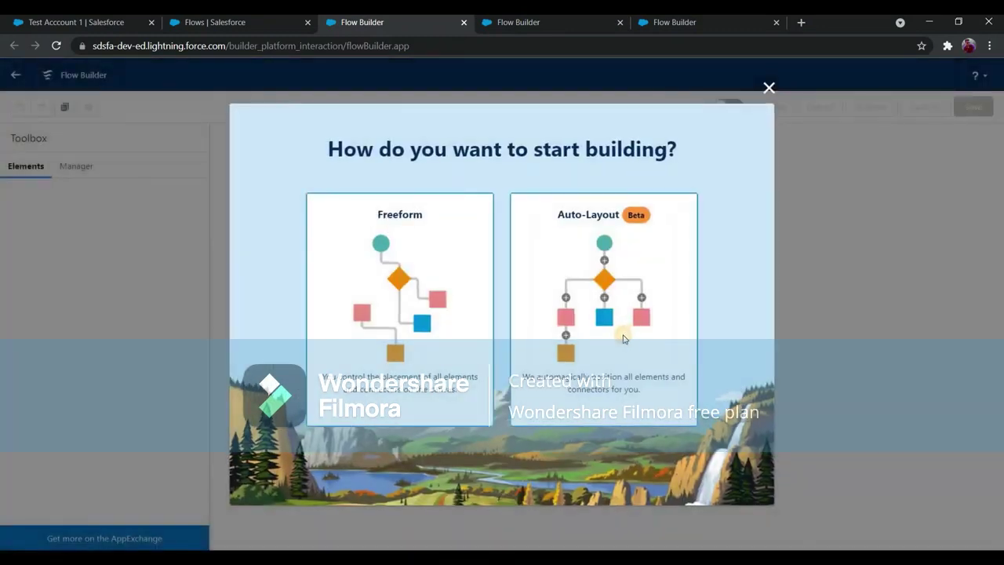
{"action": "left_click", "coordinate": [622, 339]}
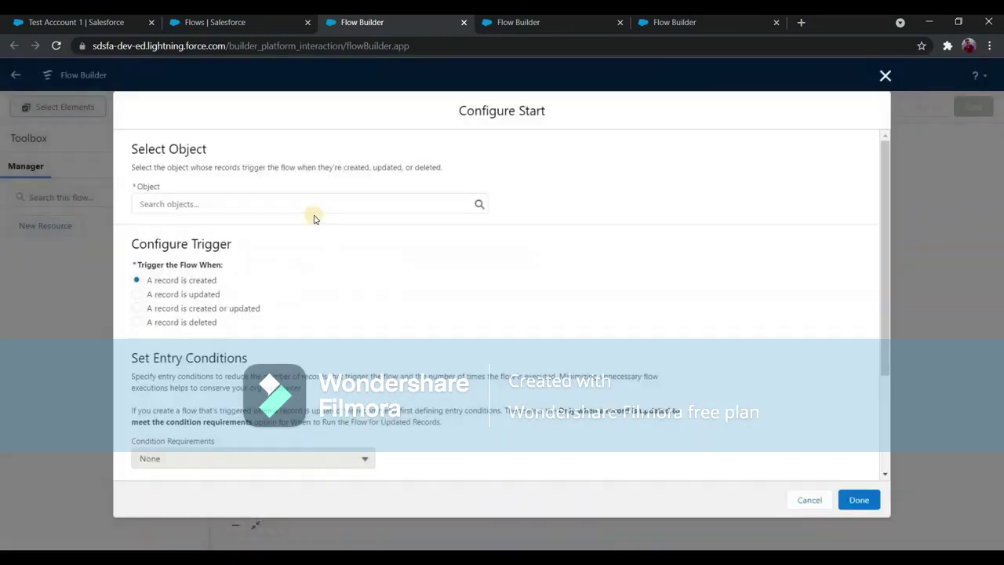
Trigger the flow on Account records when a record is created or updated.
{"action": "type", "text": "account"}
{"action": "left_click", "coordinate": [309, 233]}
{"action": "scroll", "coordinate": [309, 243], "scroll_direction": "down", "scroll_amount": 2}
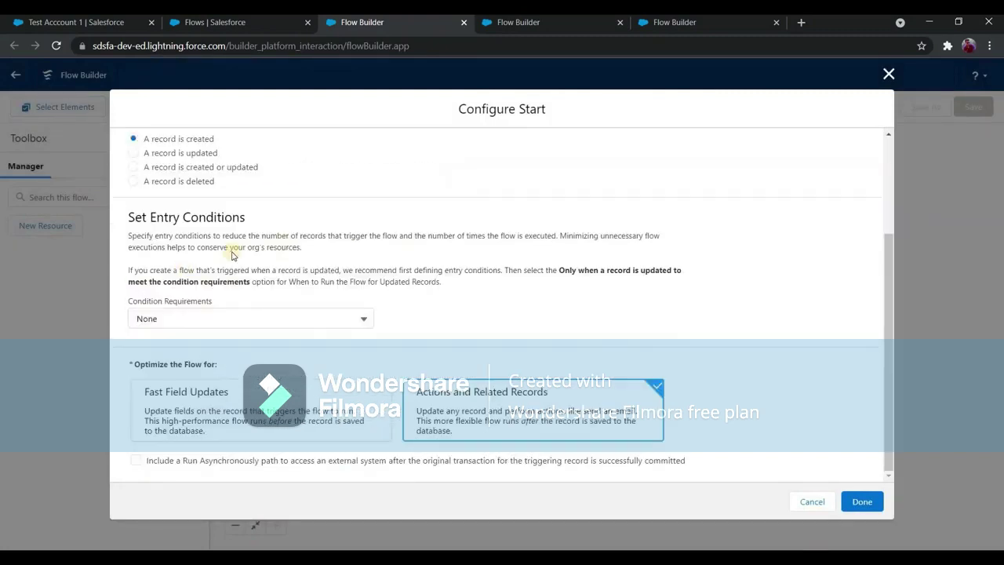
{"action": "scroll", "coordinate": [145, 261], "scroll_direction": "up", "scroll_amount": 2}
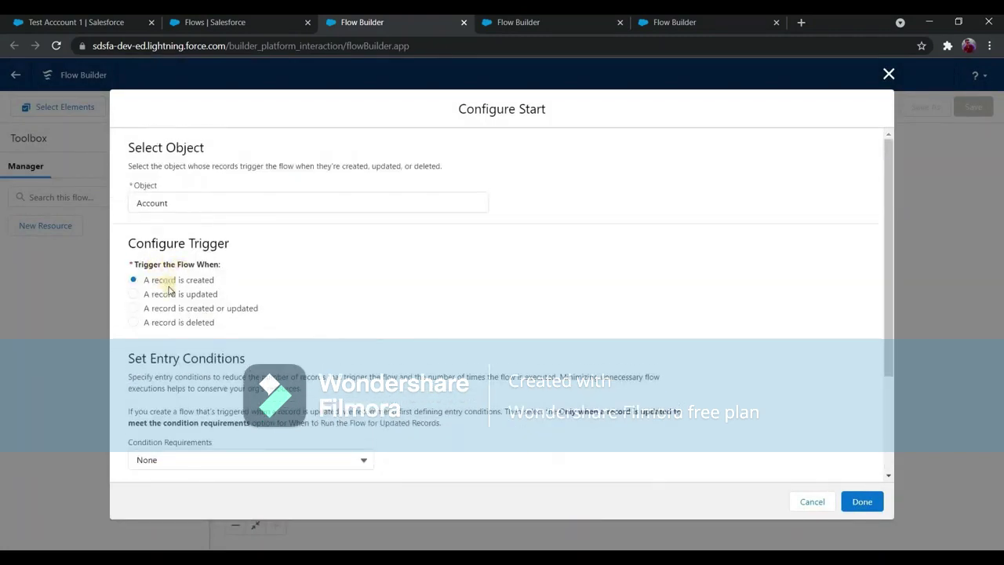
{"action": "left_click", "coordinate": [134, 309]}
{"action": "scroll", "coordinate": [227, 314], "scroll_direction": "down", "scroll_amount": 2}
{"action": "scroll", "coordinate": [142, 314], "scroll_direction": "up", "scroll_amount": 2}
{"action": "scroll", "coordinate": [143, 314], "scroll_direction": "up", "scroll_amount": 2}
{"action": "left_click_drag", "start_coordinate": [144, 310], "coordinate": [260, 311]}
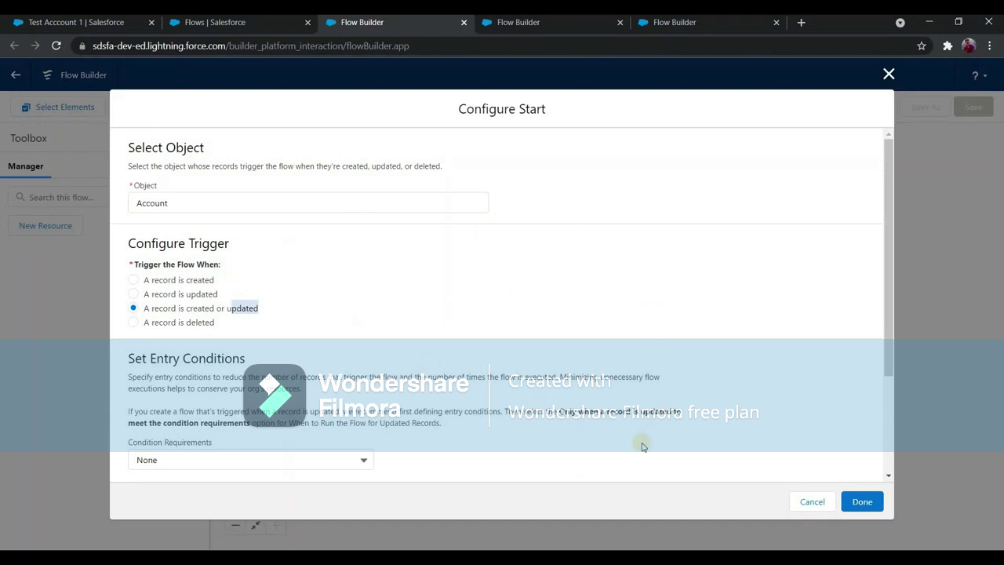
{"action": "left_click", "coordinate": [338, 287]}
{"action": "scroll", "coordinate": [369, 257], "scroll_direction": "down", "scroll_amount": 1}
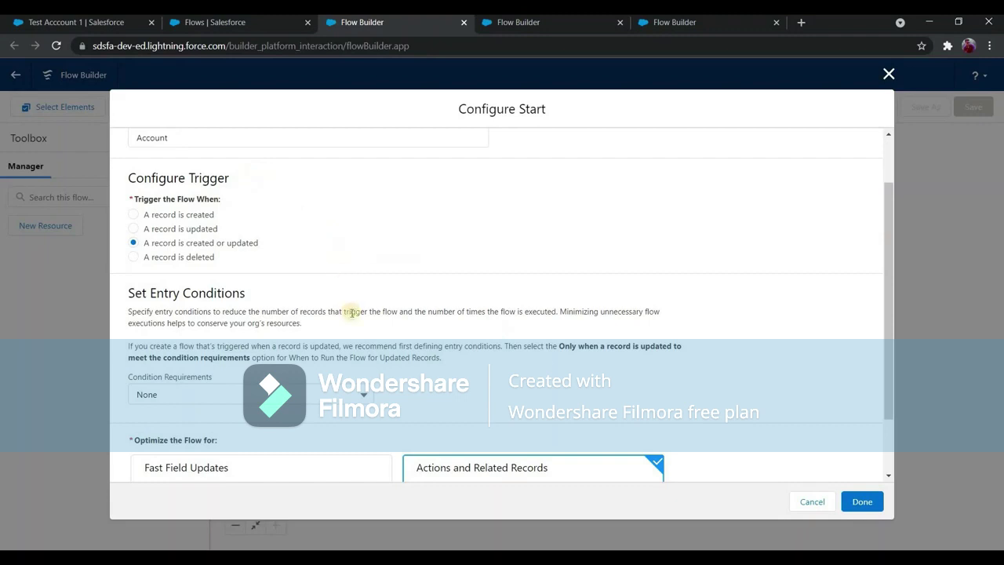
Add an all-conditions-met entry condition: Rating Equals Hot.
{"action": "left_click", "coordinate": [356, 396]}
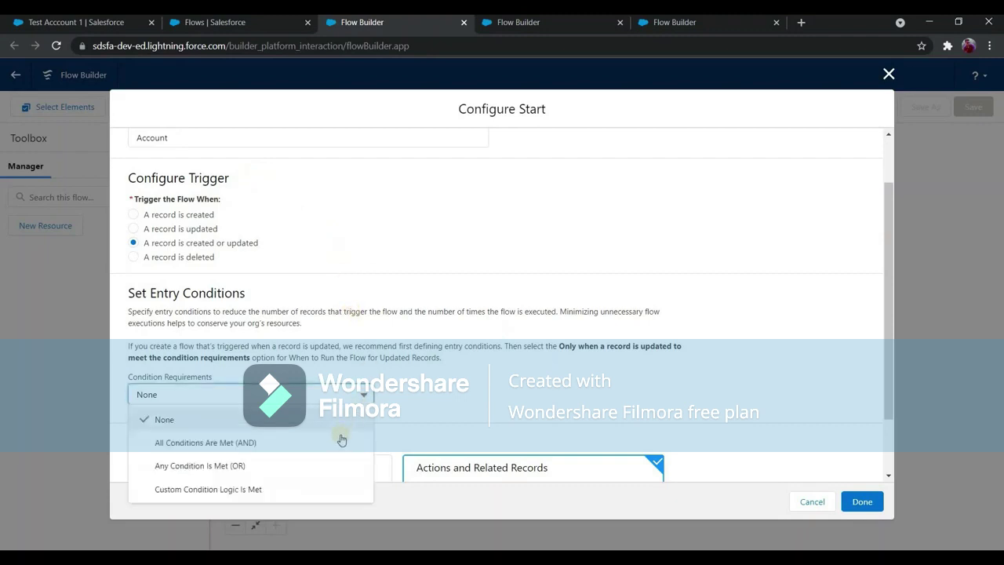
{"action": "key", "text": "Return"}
{"action": "scroll", "coordinate": [378, 366], "scroll_direction": "down", "scroll_amount": 1}
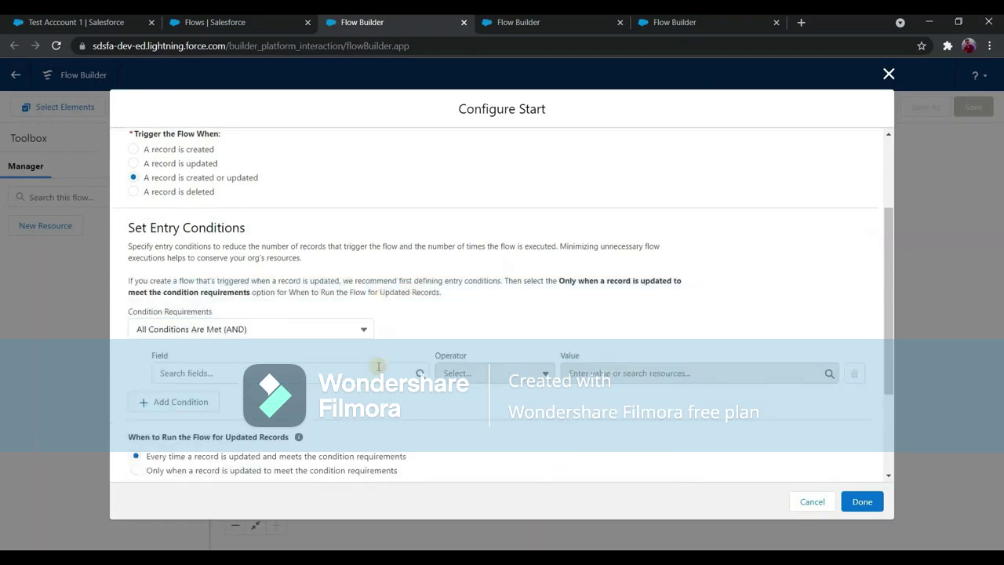
{"action": "left_click", "coordinate": [378, 367]}
{"action": "type", "text": "rating"}
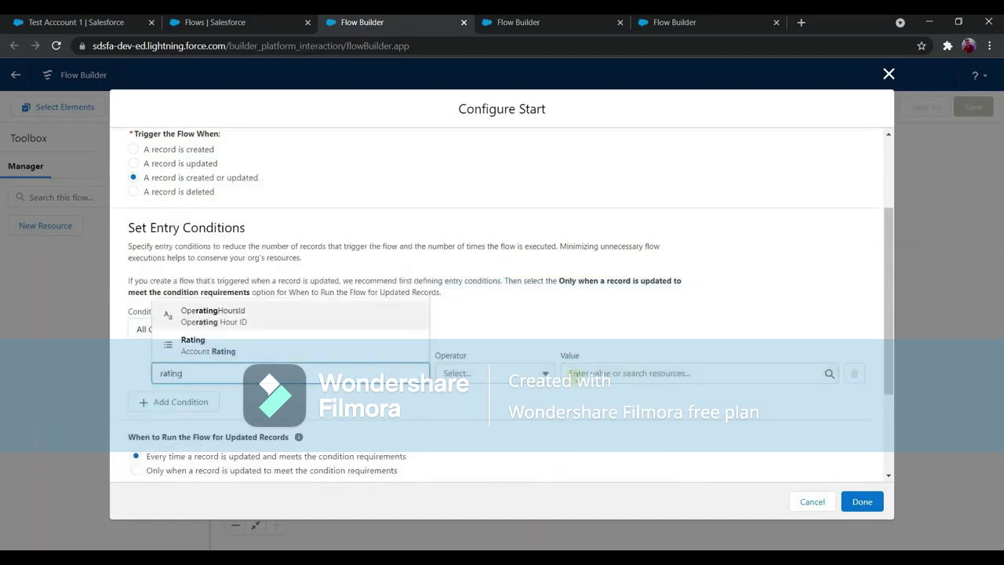
{"action": "left_click", "coordinate": [374, 345]}
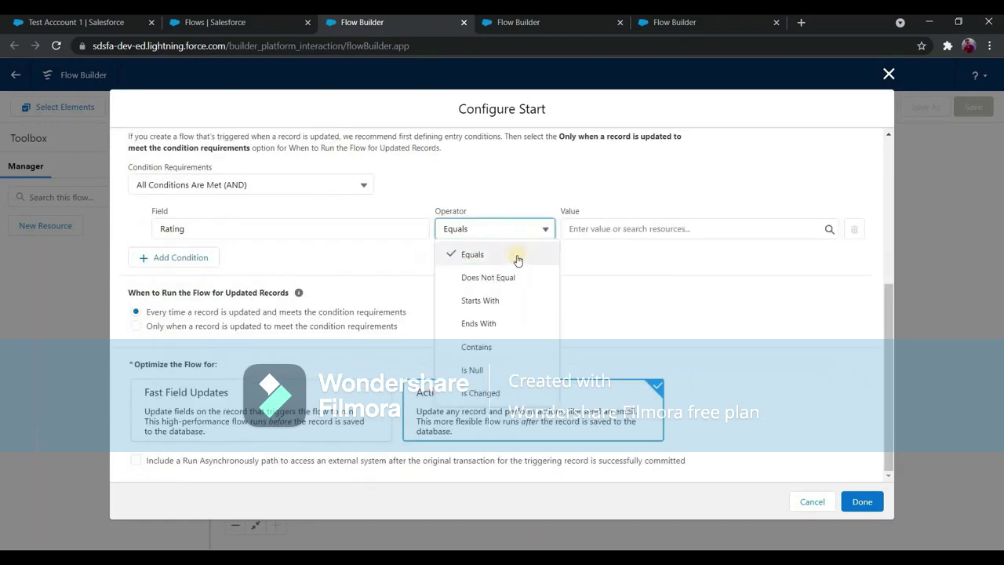
{"action": "left_click", "coordinate": [575, 230]}
{"action": "type", "text": "hot"}
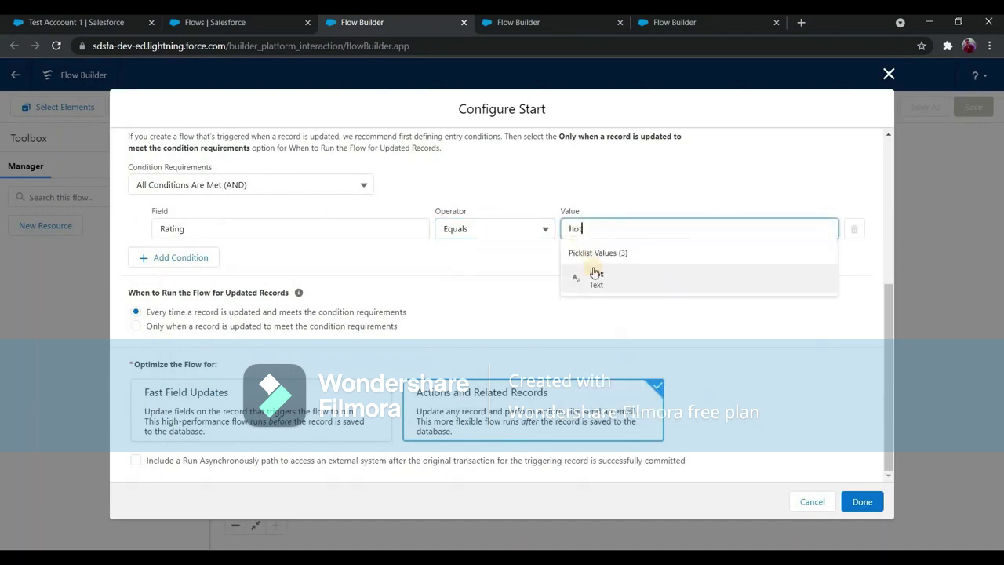
{"action": "left_click", "coordinate": [593, 276]}
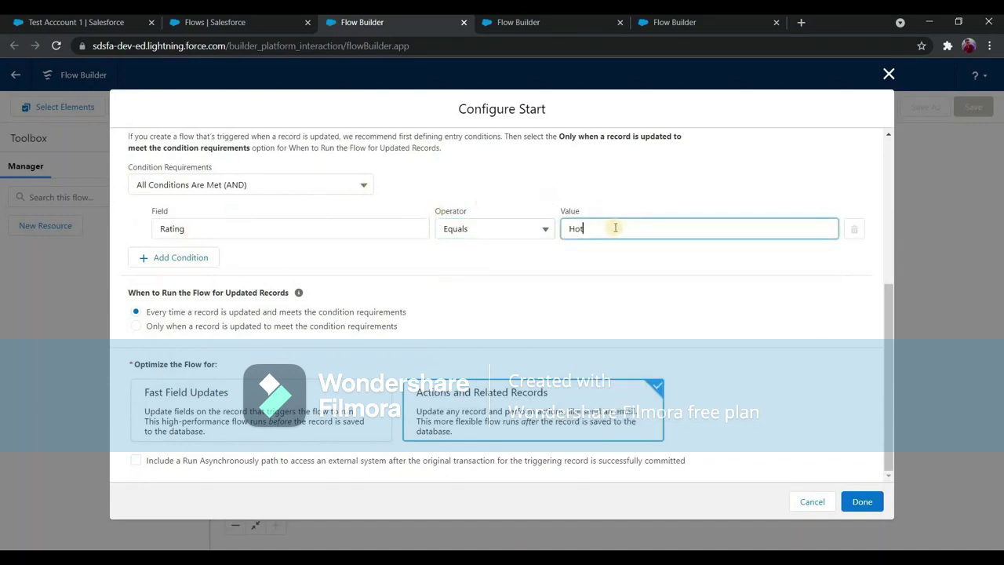
Optimize the flow for Actions and Related Records and confirm the start settings.
{"action": "scroll", "coordinate": [259, 227], "scroll_direction": "up", "scroll_amount": 5}
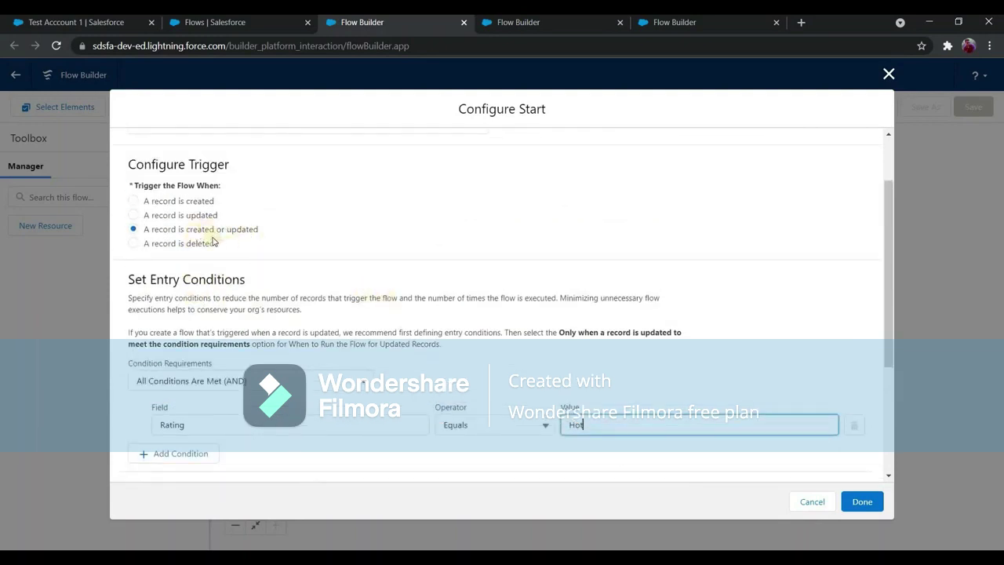
{"action": "scroll", "coordinate": [345, 381], "scroll_direction": "down", "scroll_amount": 5}
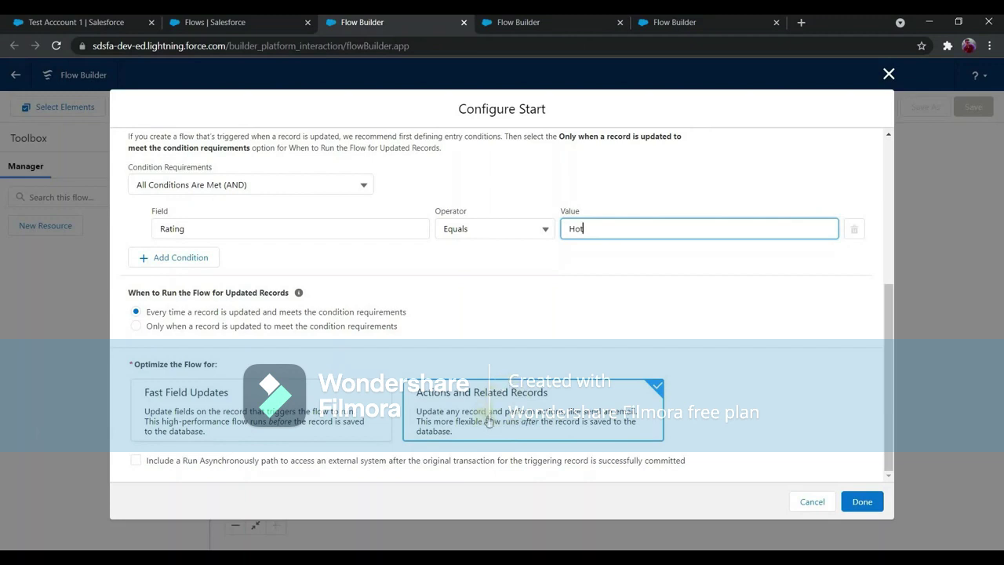
{"action": "left_click", "coordinate": [527, 415]}
{"action": "left_click", "coordinate": [866, 502]}
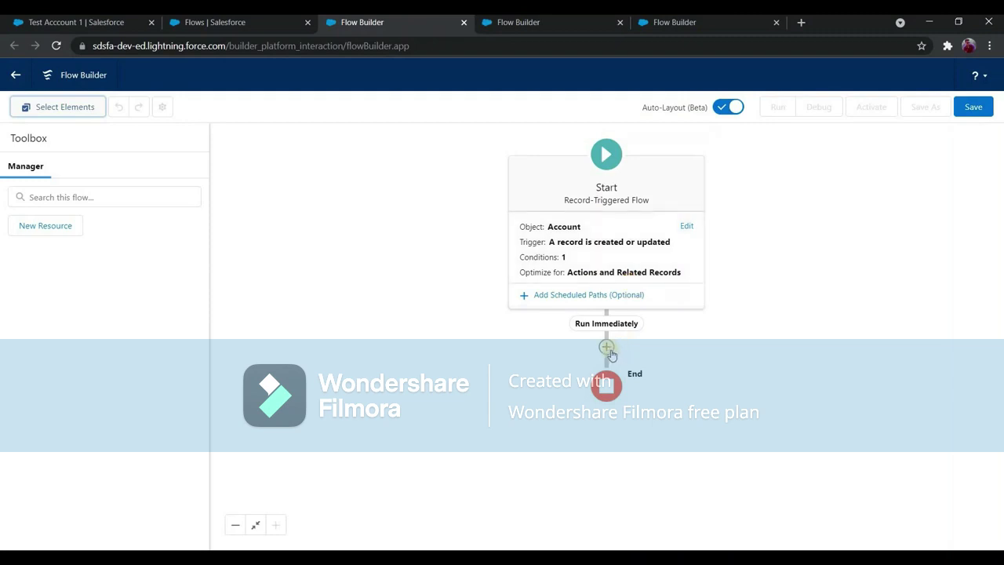
Add a Create Records element labelled 'Create Opportunity', then open Opportunities in the other tab.
{"action": "left_click", "coordinate": [603, 347]}
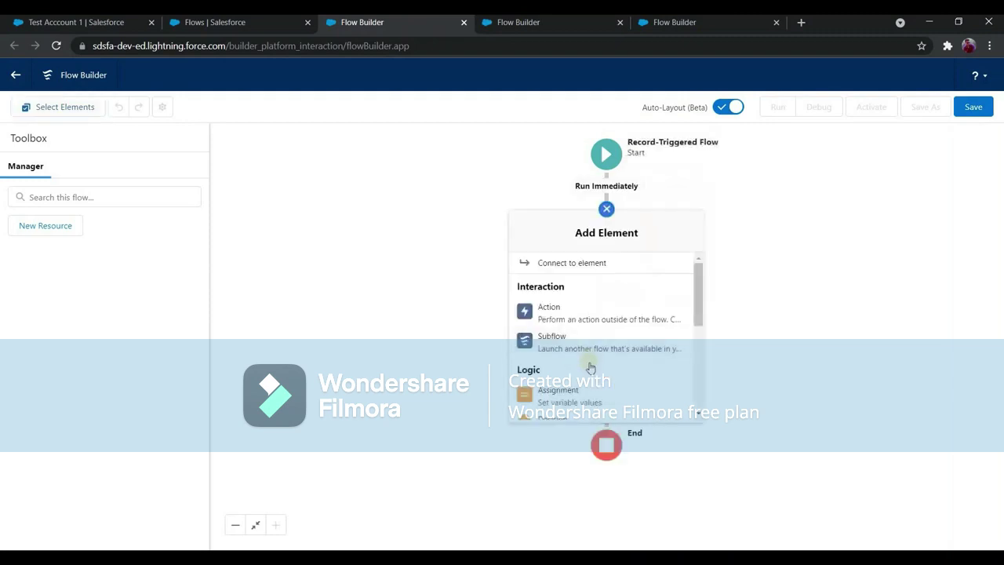
{"action": "scroll", "coordinate": [575, 336], "scroll_direction": "down", "scroll_amount": 2}
{"action": "scroll", "coordinate": [575, 336], "scroll_direction": "down", "scroll_amount": 2}
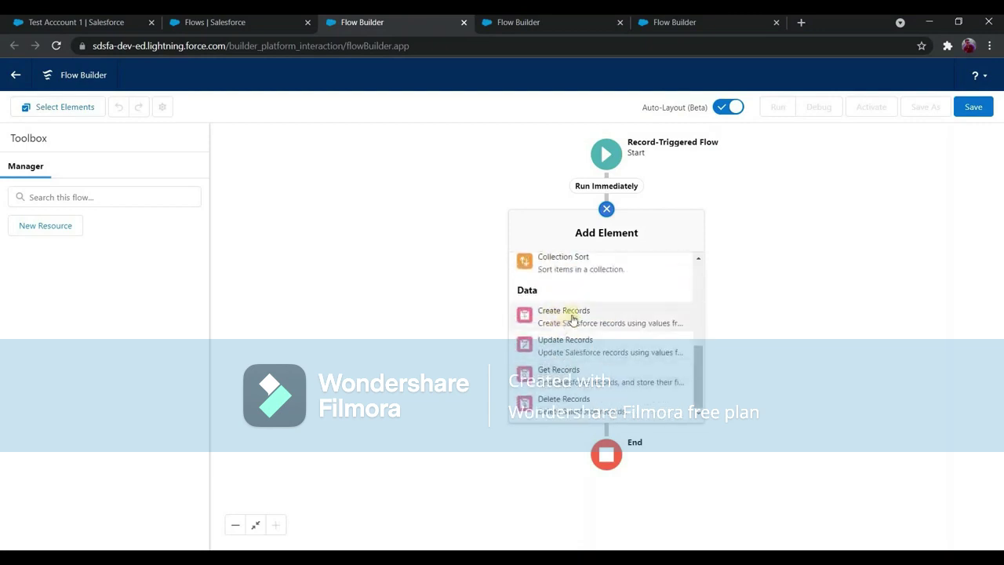
{"action": "left_click", "coordinate": [572, 321]}
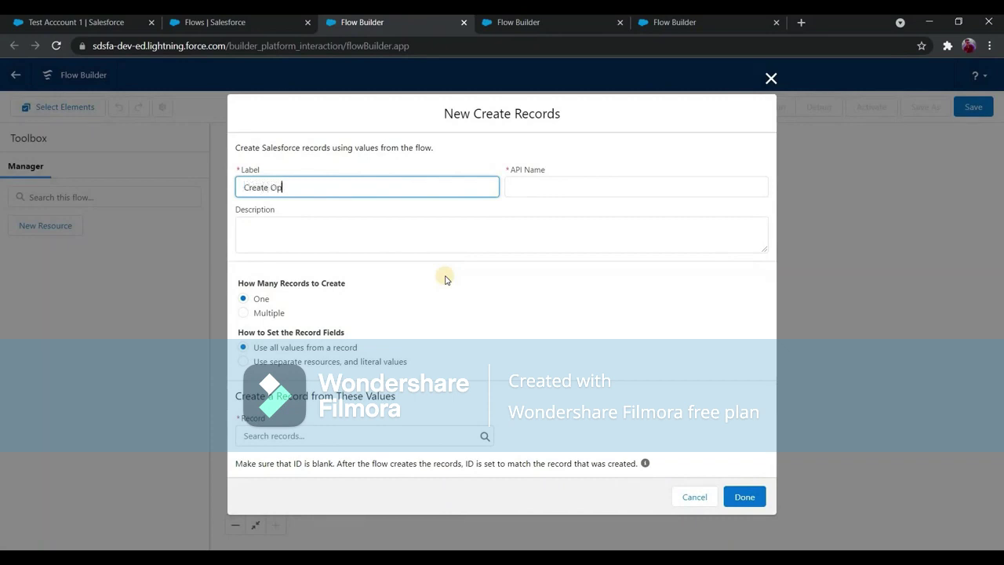
{"action": "type", "text": "Create Opportunity"}
{"action": "key", "text": "Tab"}
{"action": "key", "text": "Tab"}
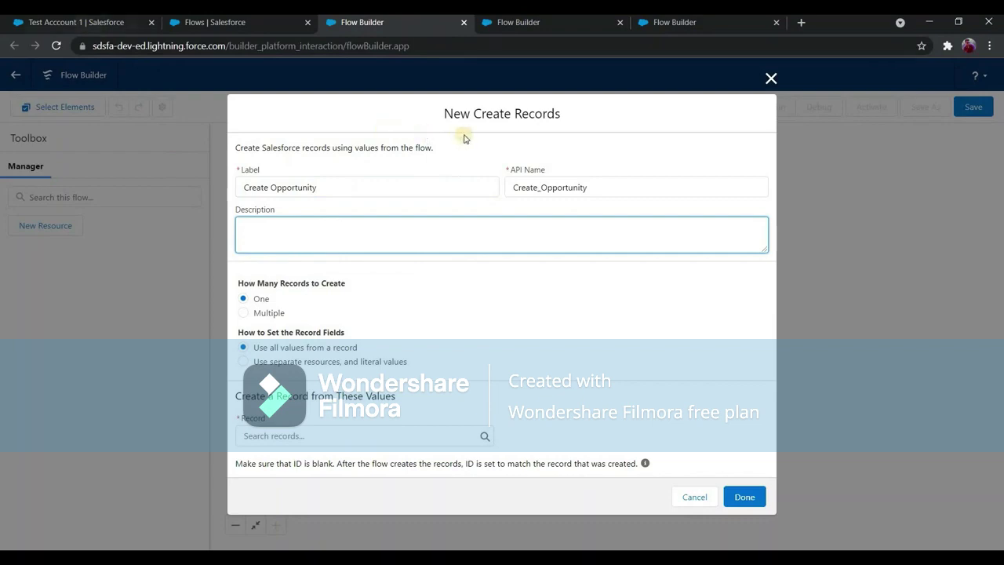
{"action": "left_click", "coordinate": [76, 22]}
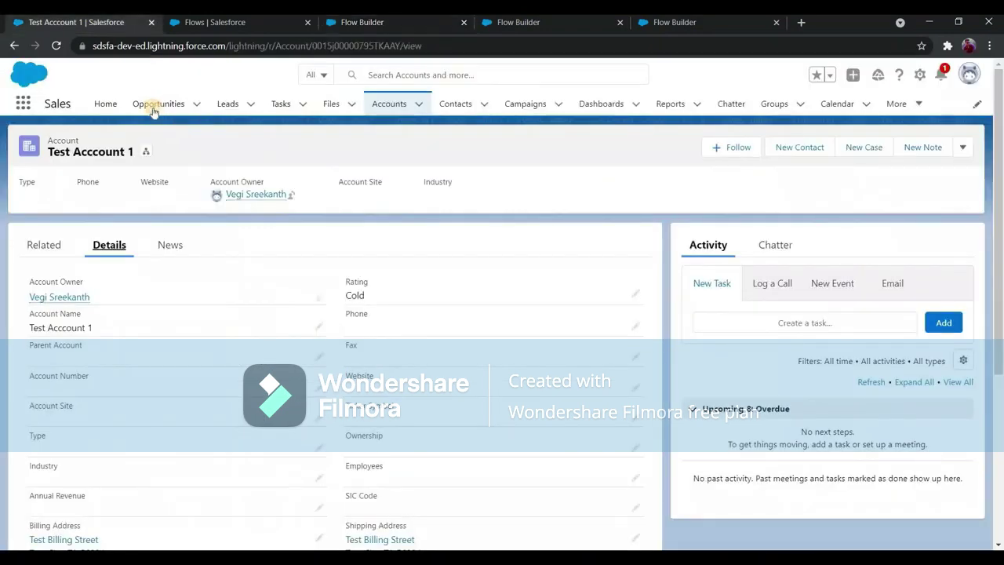
{"action": "left_click", "coordinate": [154, 108]}
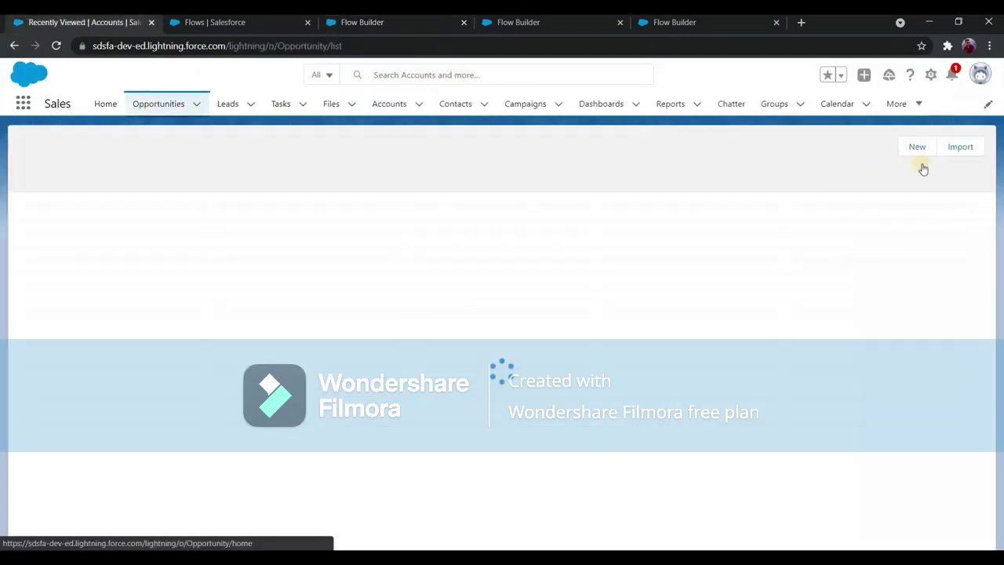
Inspect a New Opportunity form's required fields and Stage picklist, then go back to Flow Builder.
{"action": "left_click", "coordinate": [955, 149]}
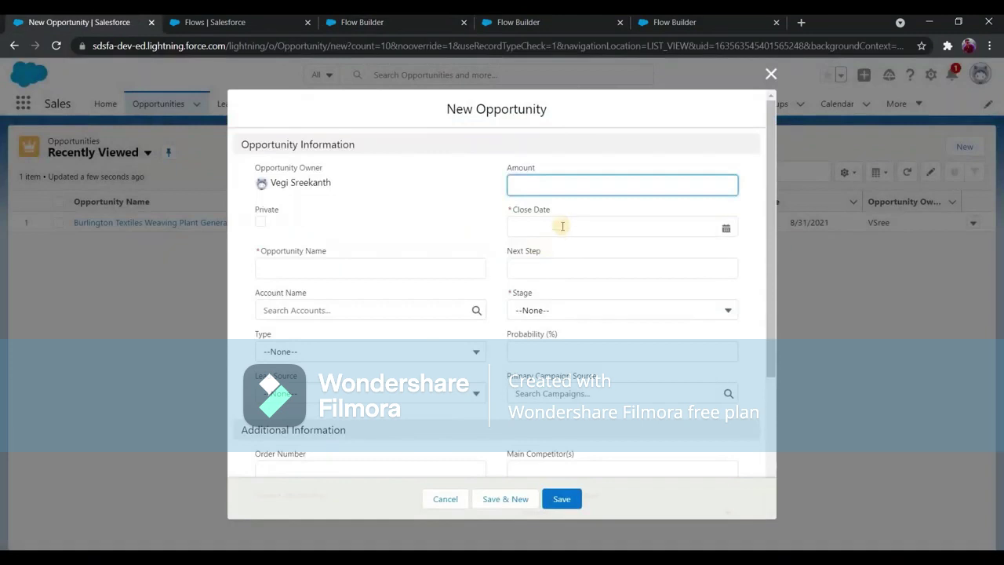
{"action": "key", "text": "Tab"}
{"action": "key", "text": "Tab"}
{"action": "key", "text": "Tab"}
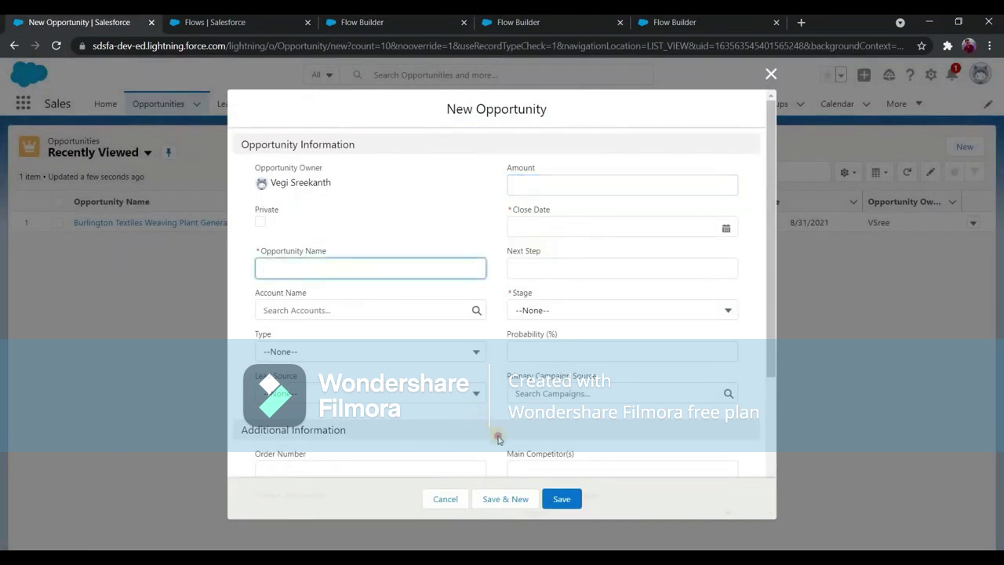
{"action": "left_click", "coordinate": [565, 335]}
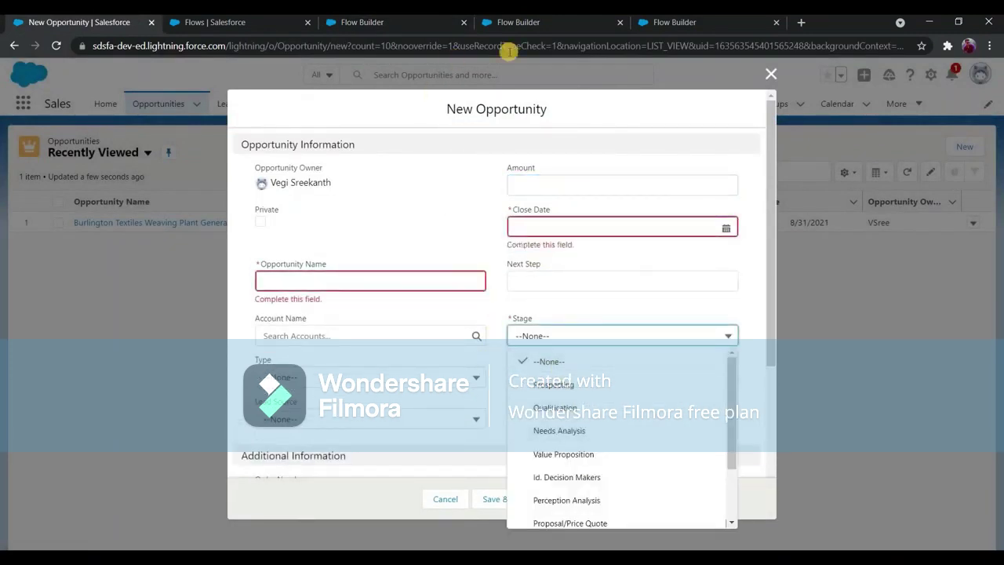
{"action": "left_click", "coordinate": [683, 27]}
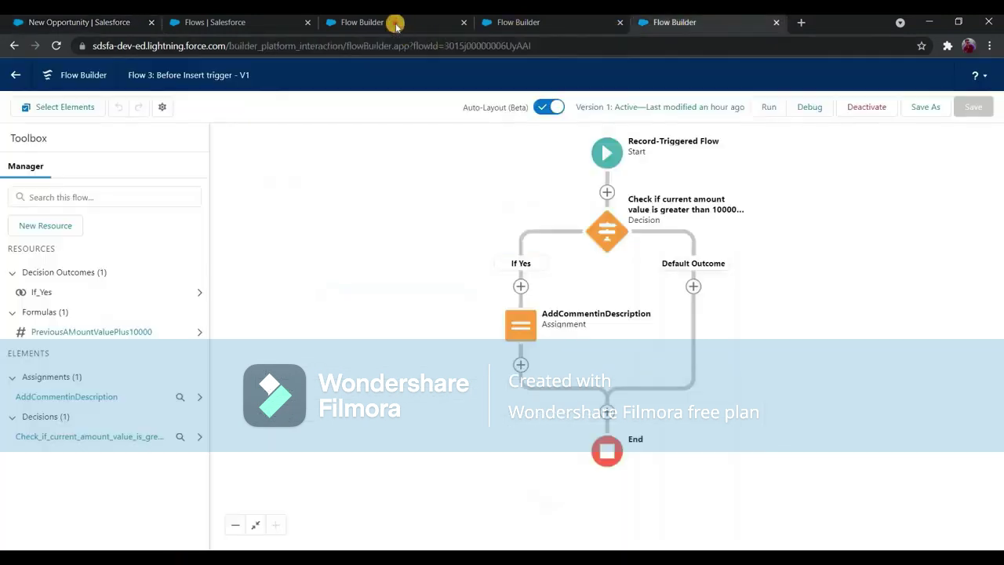
{"action": "key", "text": "ctrl+3"}
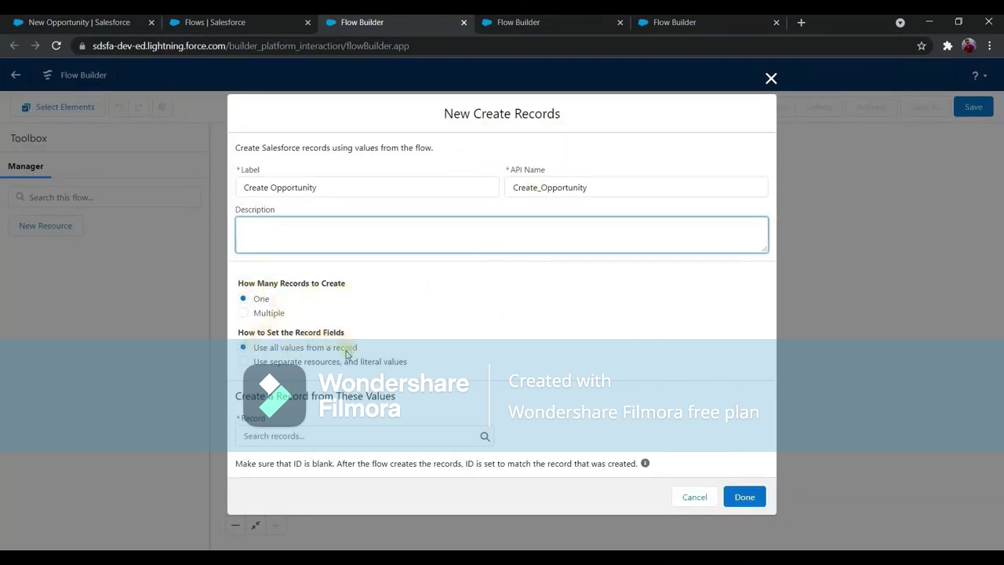
Have the element create an Opportunity with fields set individually.
{"action": "left_click", "coordinate": [293, 362]}
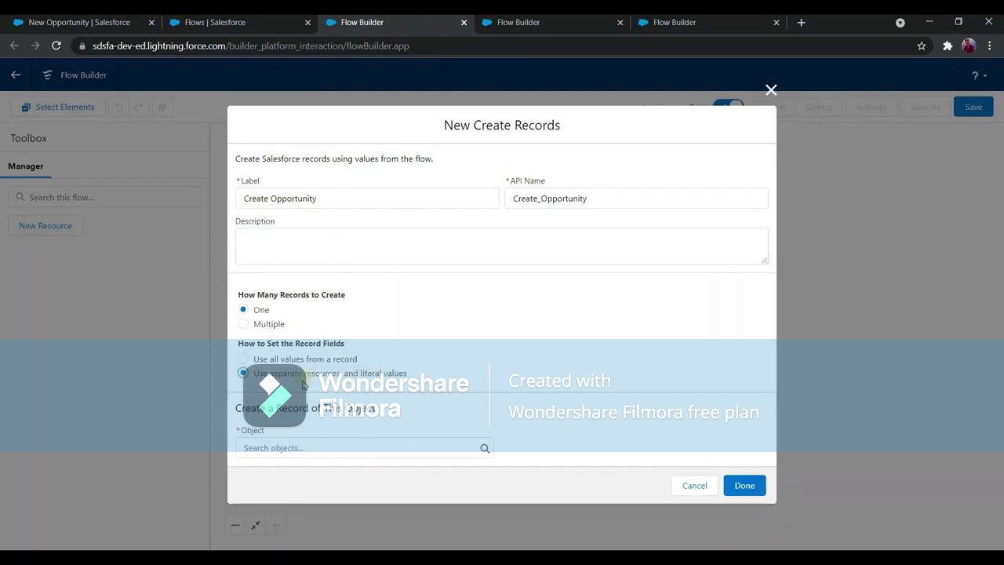
{"action": "left_click", "coordinate": [305, 449]}
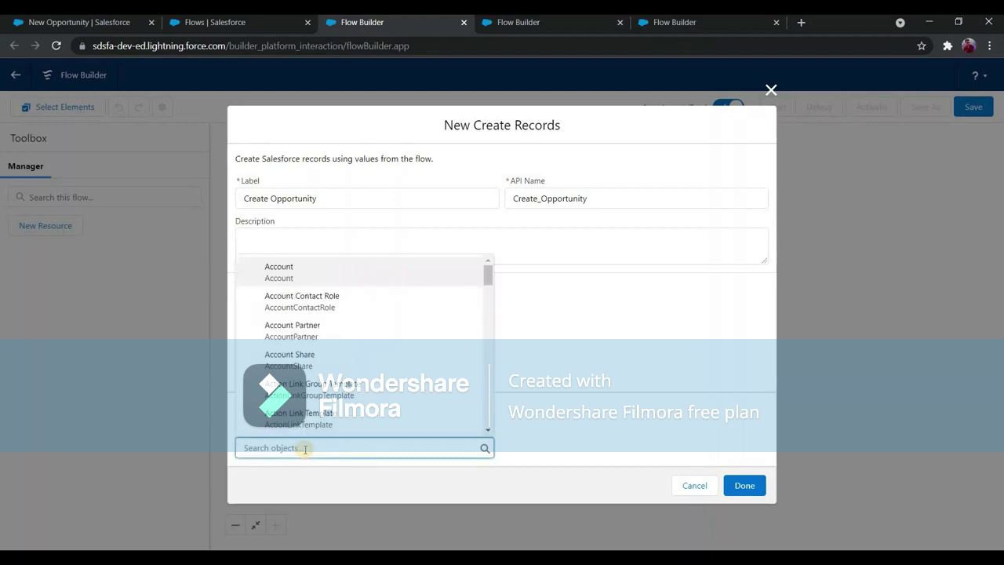
{"action": "type", "text": "opp"}
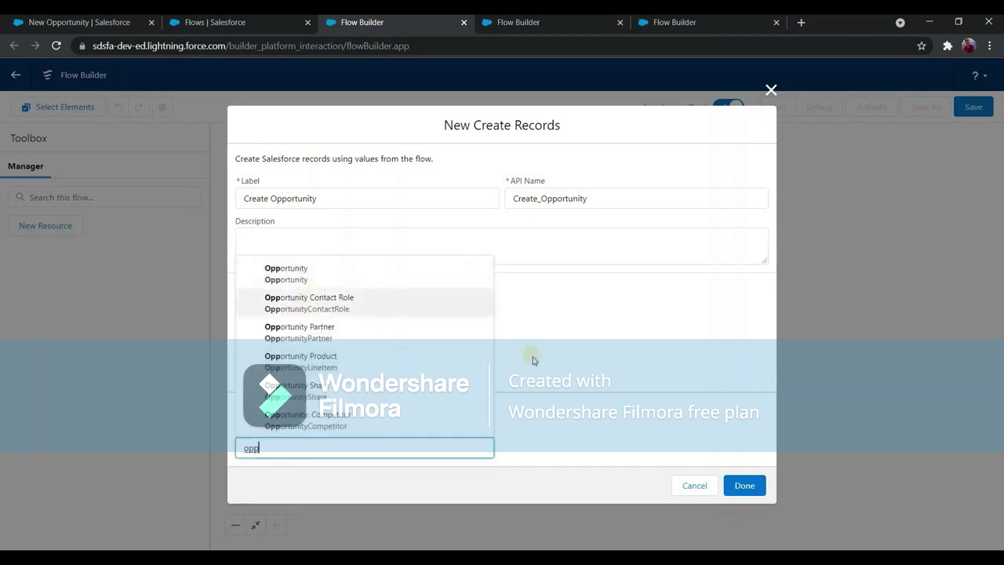
{"action": "key", "text": "Down"}
{"action": "key", "text": "Return"}
{"action": "scroll", "coordinate": [336, 440], "scroll_direction": "down", "scroll_amount": 2}
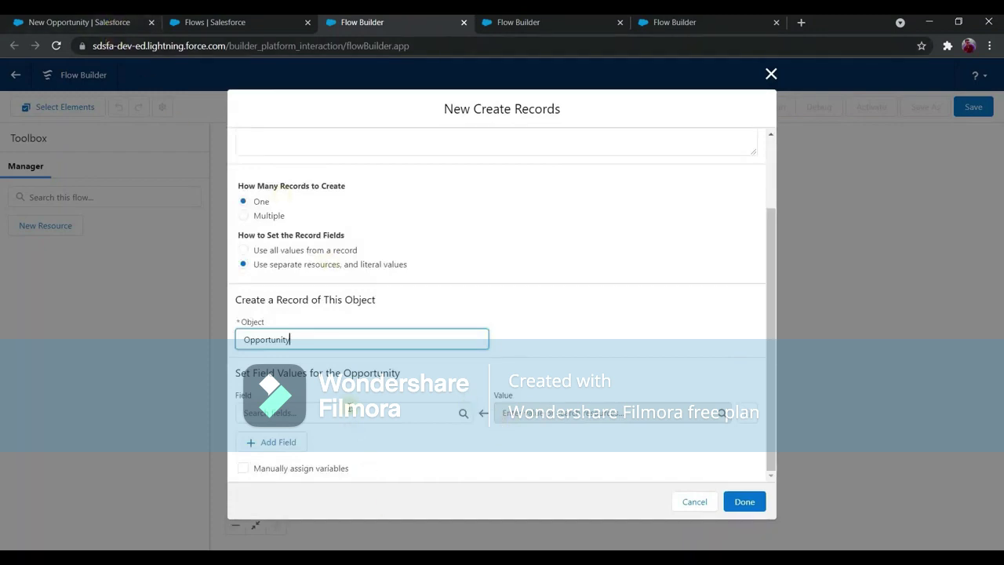
Set the Opportunity Name to the triggering account's name, {!$Record.Name}.
{"action": "left_click", "coordinate": [342, 413]}
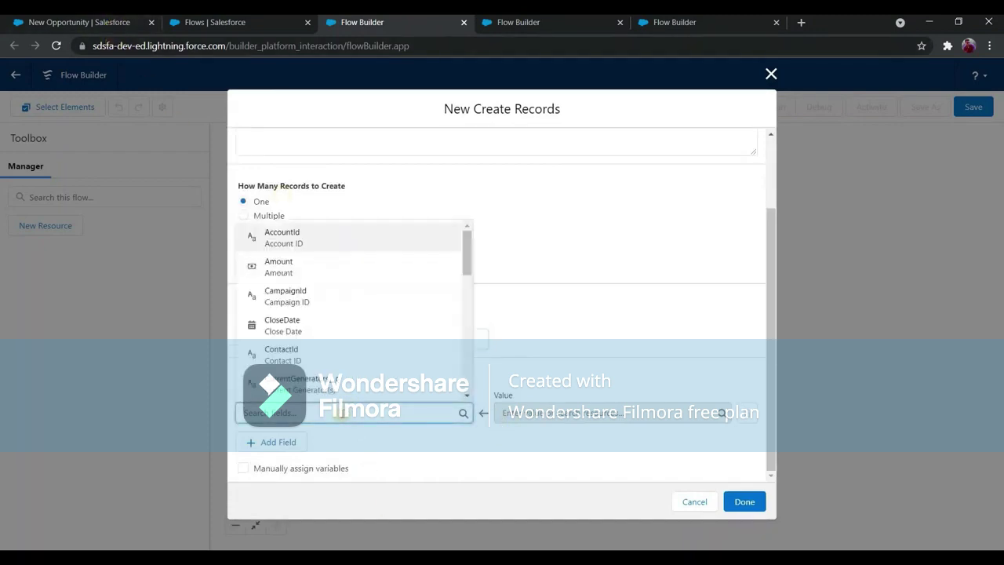
{"action": "type", "text": "opp"}
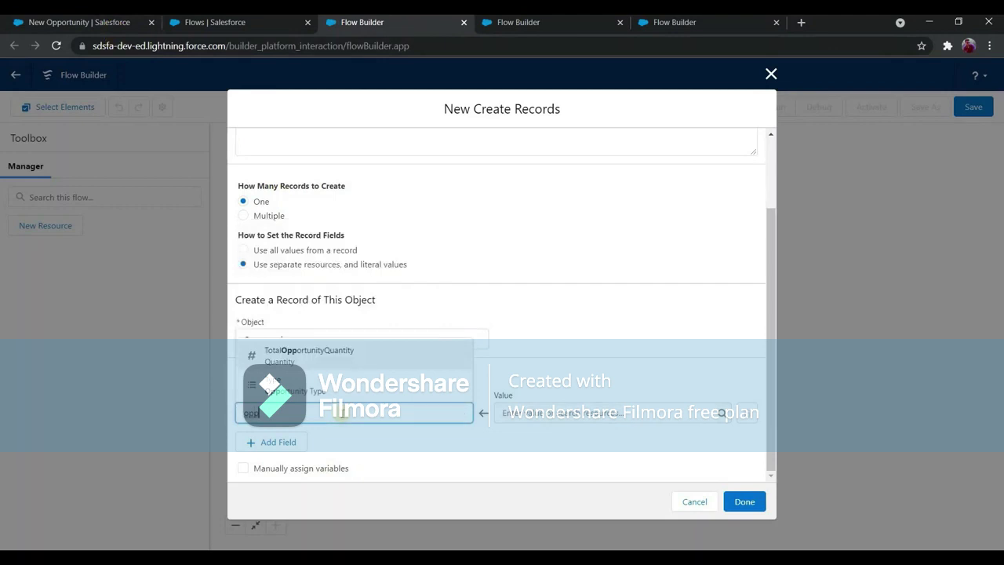
{"action": "key", "text": "BackSpace"}
{"action": "key", "text": "BackSpace"}
{"action": "key", "text": "BackSpace"}
{"action": "type", "text": "name"}
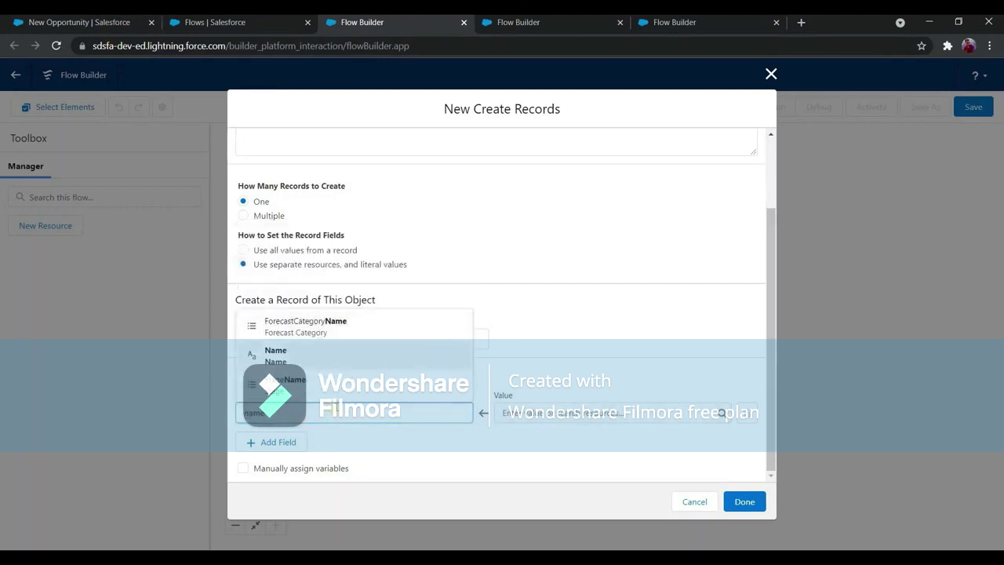
{"action": "left_click", "coordinate": [275, 354]}
{"action": "left_click", "coordinate": [588, 413]}
{"action": "type", "text": "acc"}
{"action": "key", "text": "BackSpace"}
{"action": "key", "text": "BackSpace"}
{"action": "key", "text": "BackSpace"}
{"action": "type", "text": "reco"}
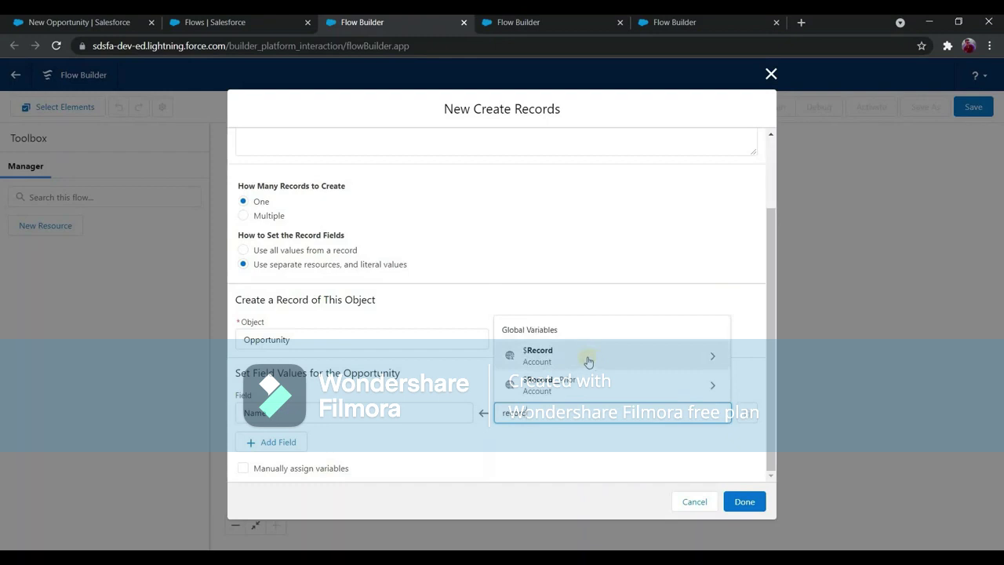
{"action": "type", "text": "rd"}
{"action": "left_click", "coordinate": [661, 357]}
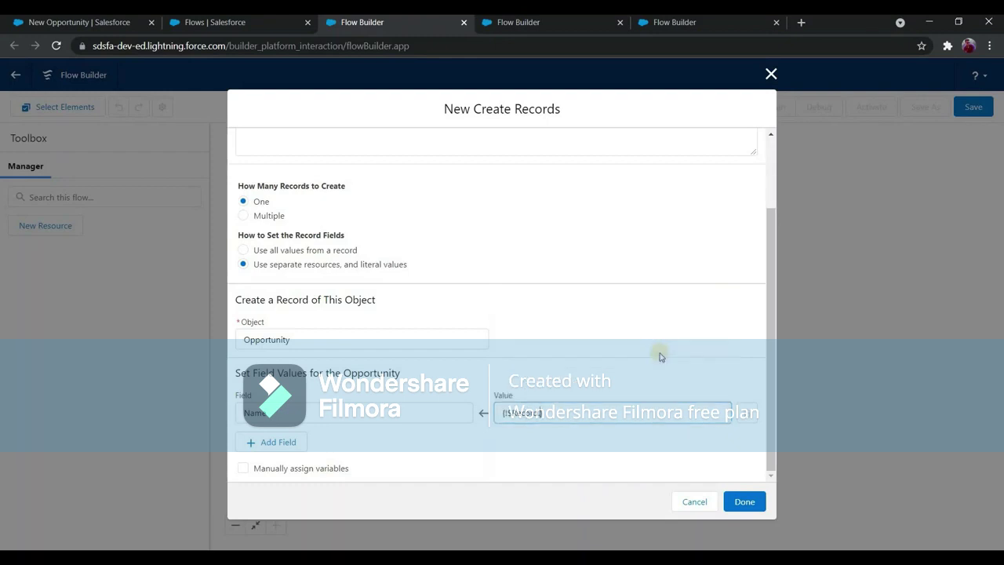
{"action": "type", "text": "Name"}
{"action": "left_click", "coordinate": [298, 448]}
Add a CloseDate field with the value 11/30/2022.
{"action": "left_click", "coordinate": [311, 448]}
{"action": "left_click", "coordinate": [315, 454]}
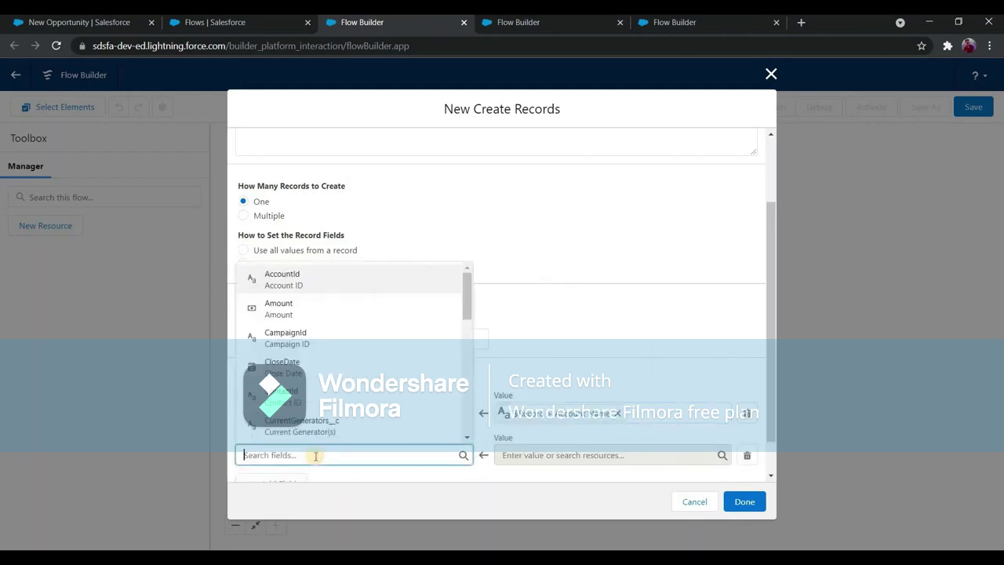
{"action": "type", "text": "clos"}
{"action": "key", "text": "Return"}
{"action": "left_click", "coordinate": [567, 454]}
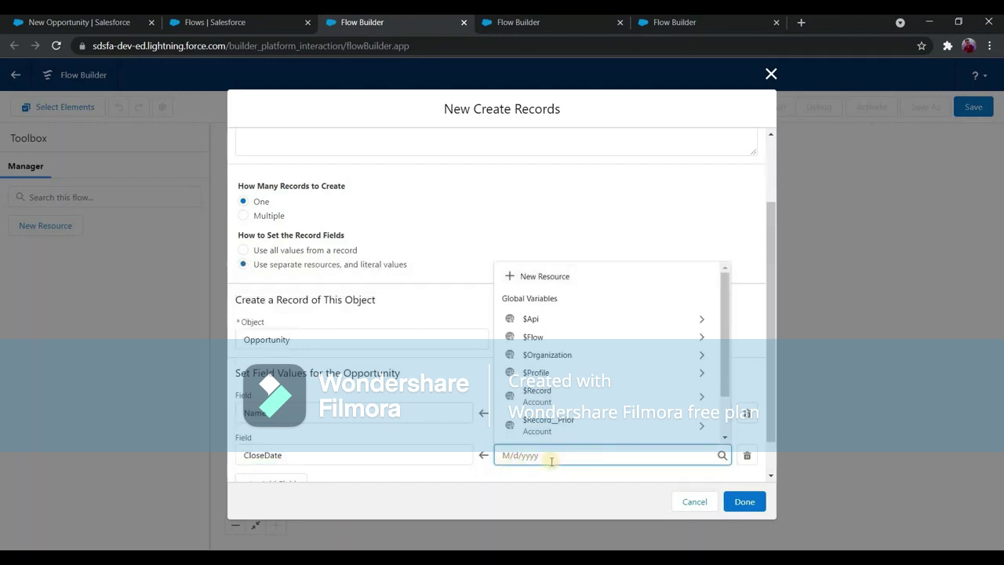
{"action": "type", "text": "11/30"}
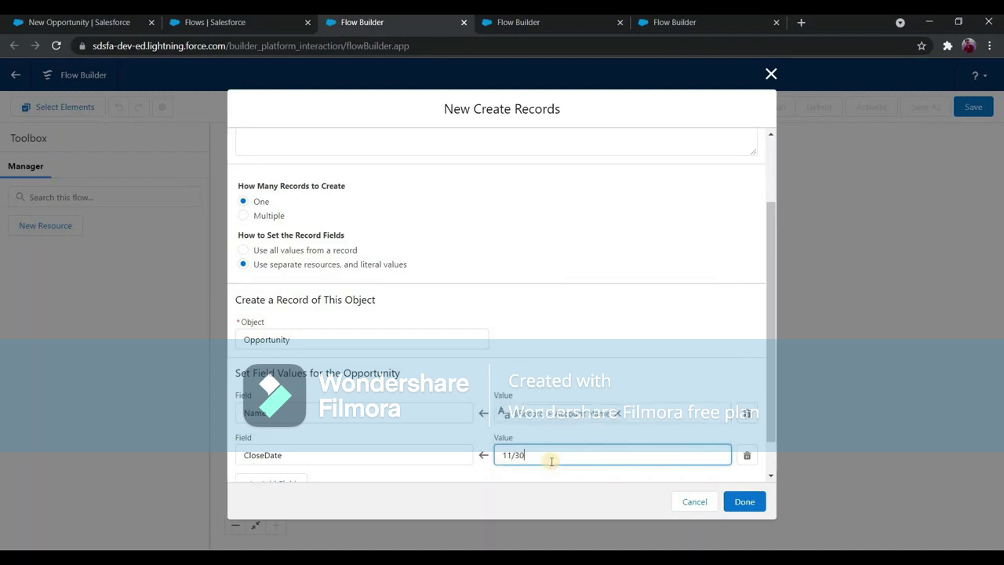
{"action": "type", "text": "/2022"}
{"action": "scroll", "coordinate": [363, 458], "scroll_direction": "up", "scroll_amount": 2}
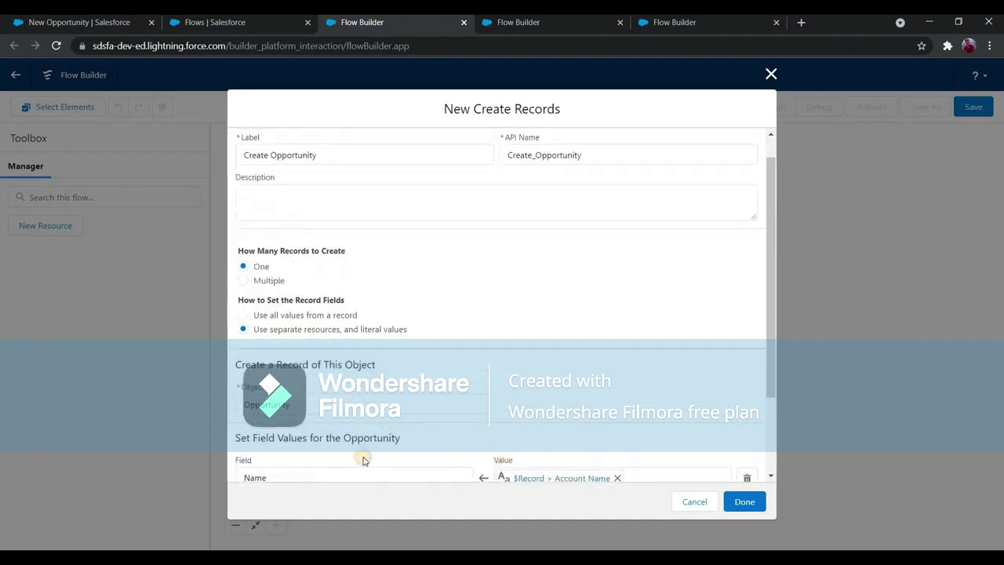
{"action": "scroll", "coordinate": [284, 442], "scroll_direction": "down", "scroll_amount": 3}
Add StageName set to Prospecting and finish the Create Opportunity element.
{"action": "left_click", "coordinate": [278, 442]}
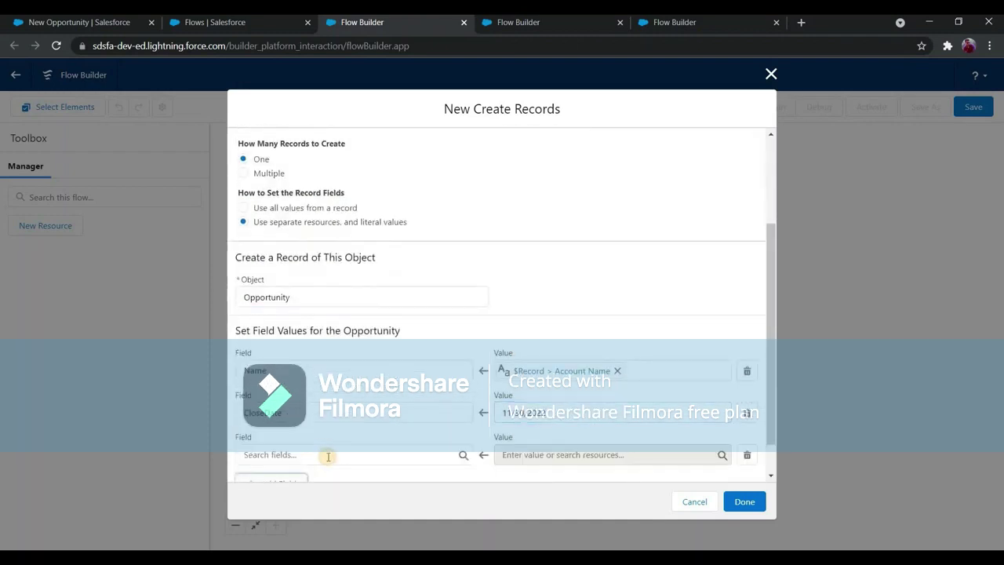
{"action": "left_click", "coordinate": [329, 454]}
{"action": "type", "text": "stage"}
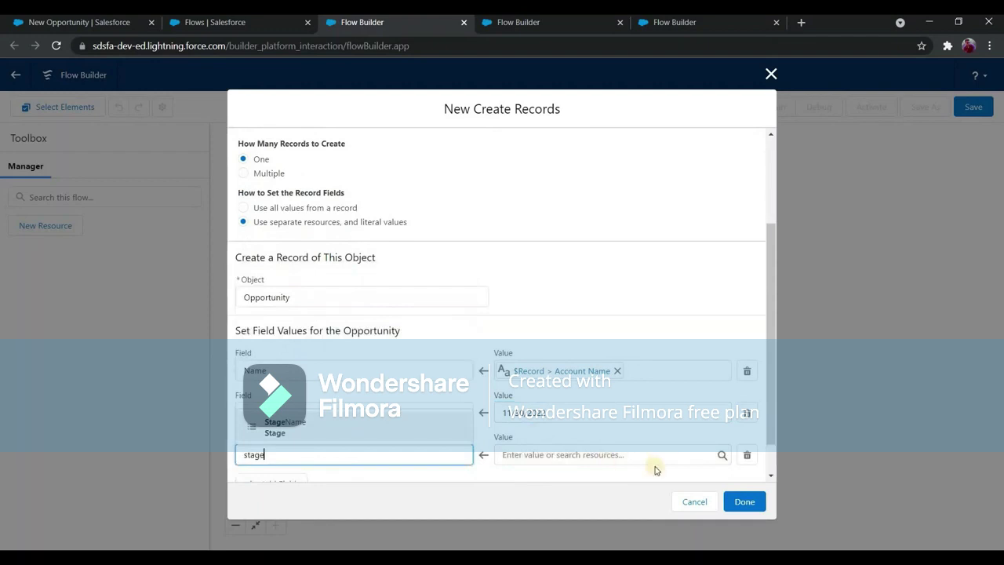
{"action": "left_click", "coordinate": [661, 460]}
{"action": "left_click", "coordinate": [605, 332]}
{"action": "left_click", "coordinate": [753, 500]}
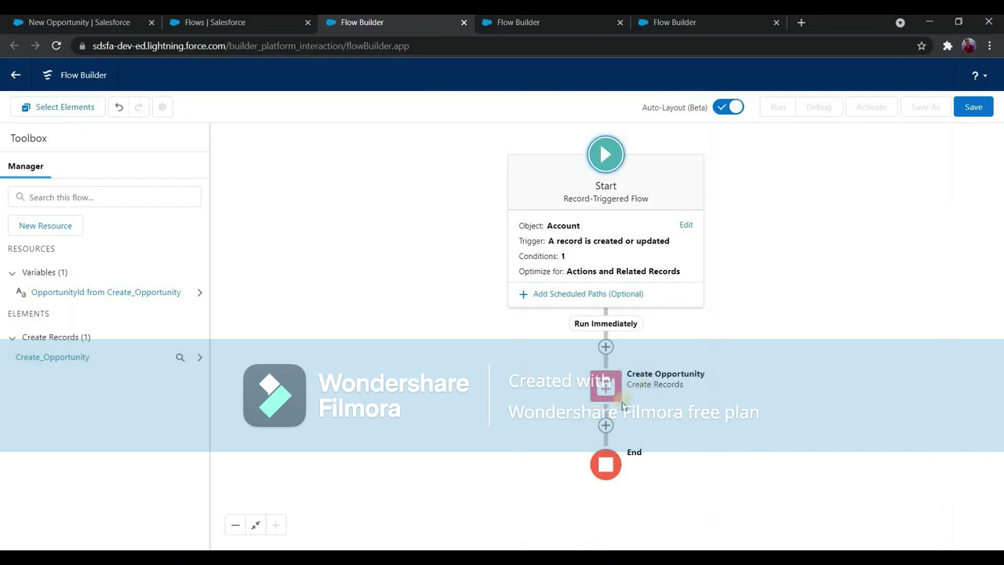
Save the flow as 'Flow 5: After Insert Update trigger' with a description.
{"action": "left_click", "coordinate": [969, 116]}
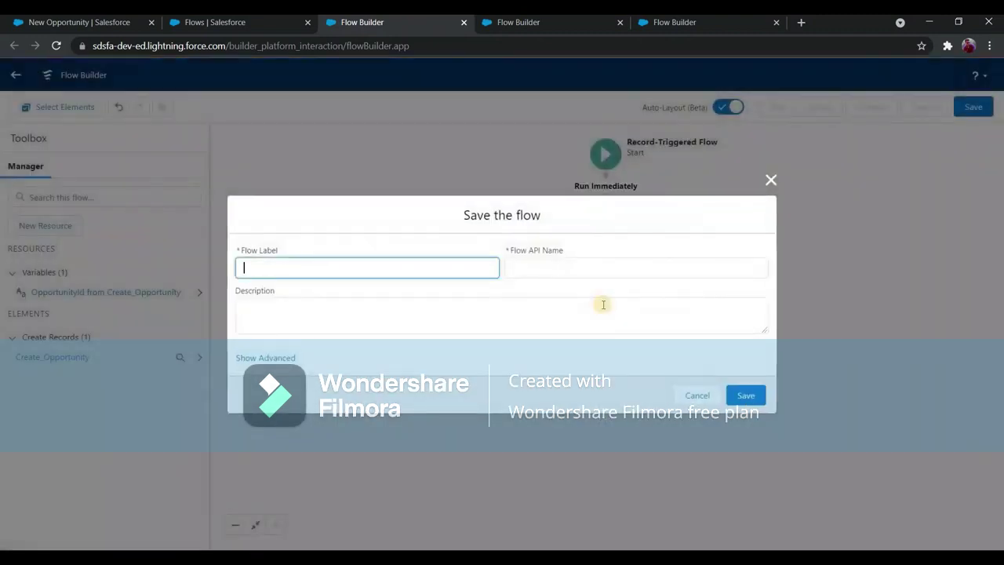
{"action": "type", "text": "Flow 5: After Insert Update trigger"}
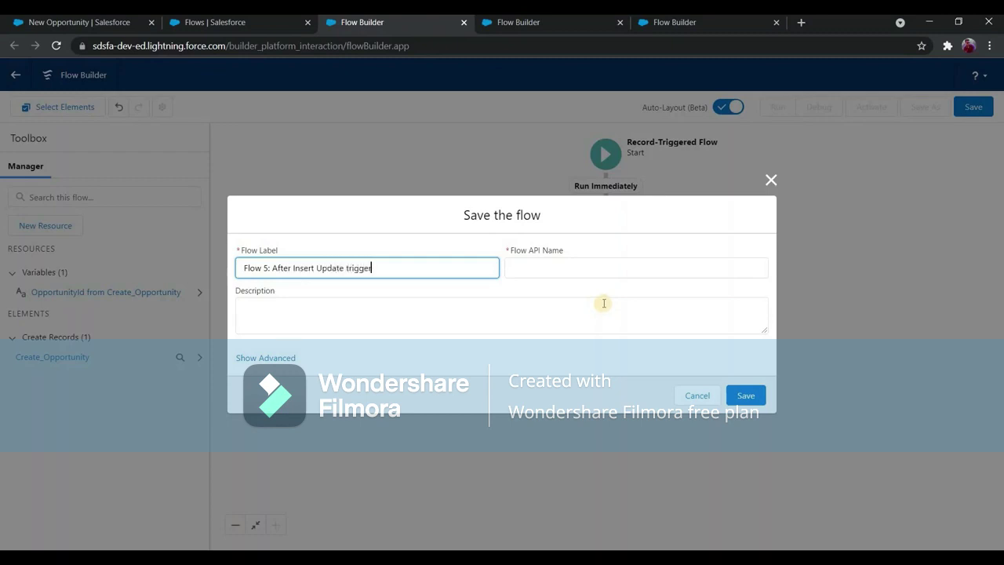
{"action": "left_click", "coordinate": [604, 302]}
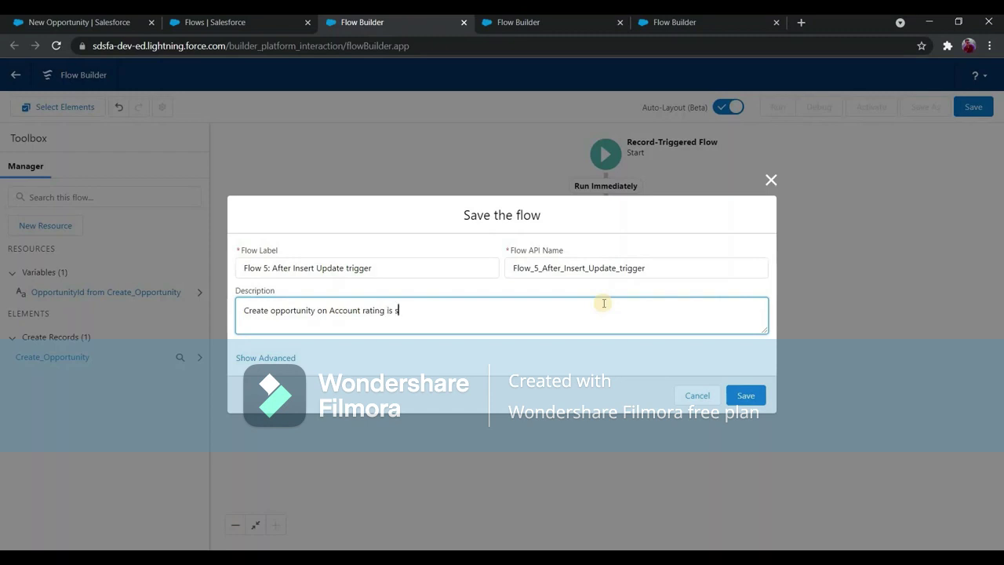
{"action": "type", "text": "T"}
{"action": "left_click", "coordinate": [746, 397]}
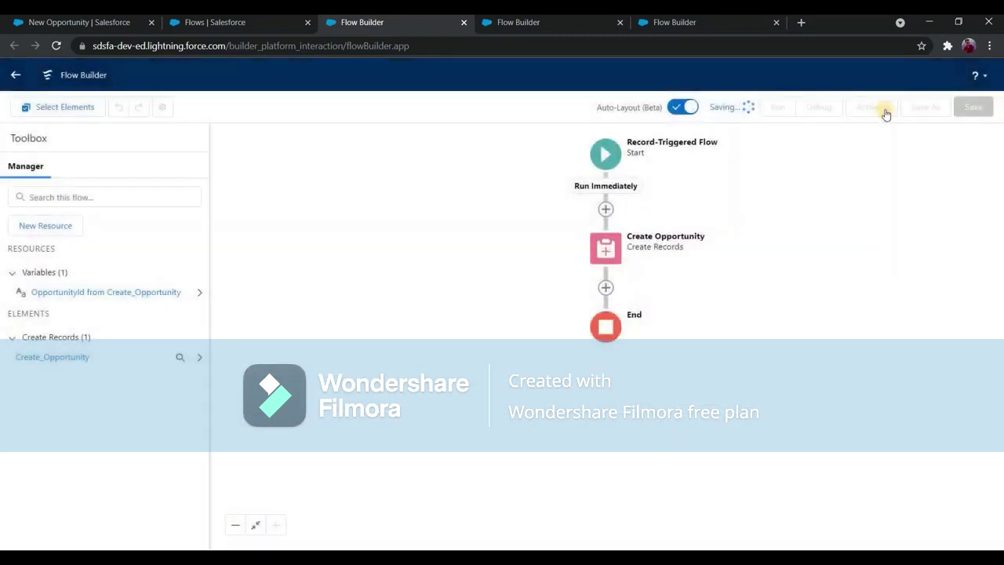
Activate the saved flow and return to the Flow Builder tab.
{"action": "left_click", "coordinate": [871, 109]}
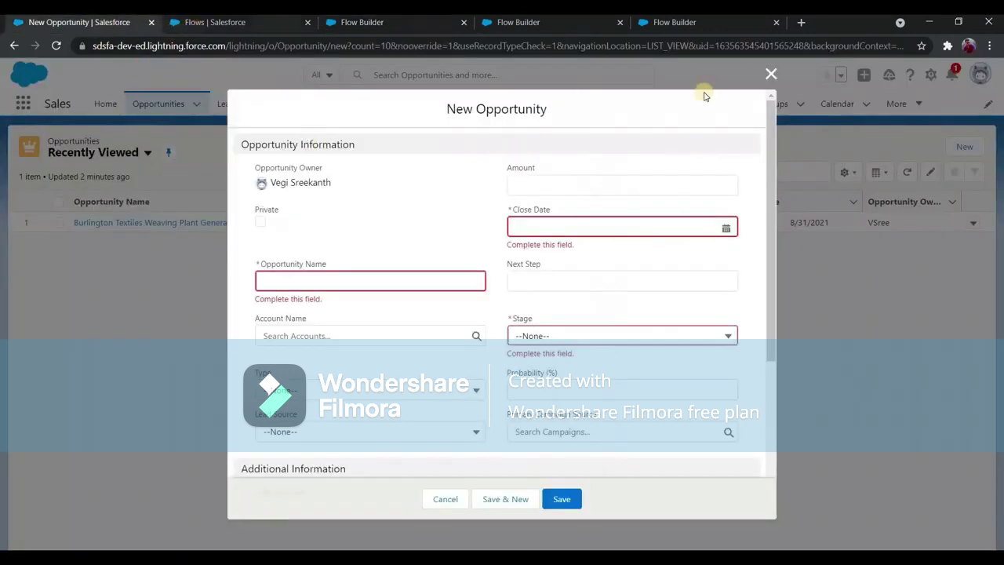
{"action": "left_click", "coordinate": [389, 106]}
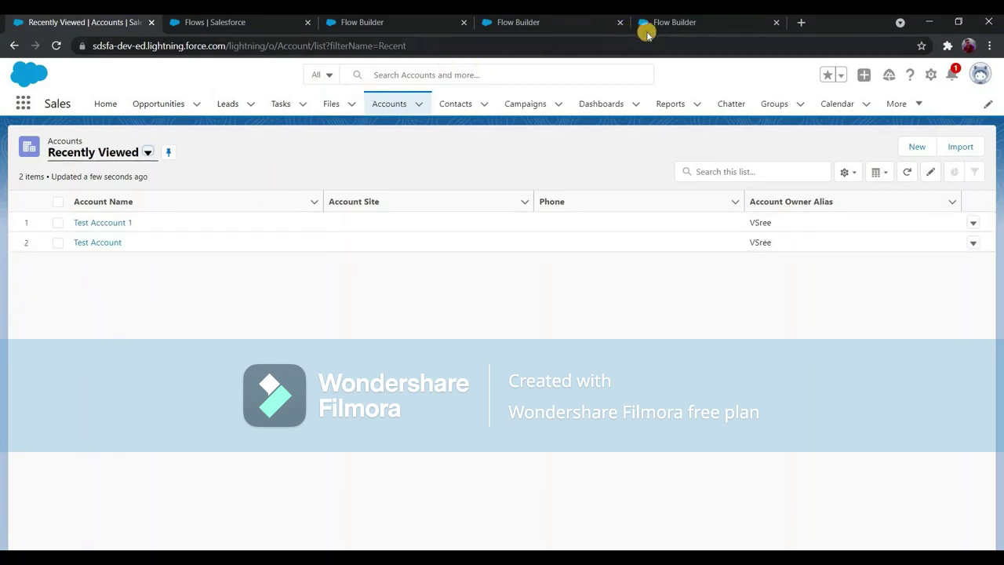
{"action": "left_click", "coordinate": [336, 21]}
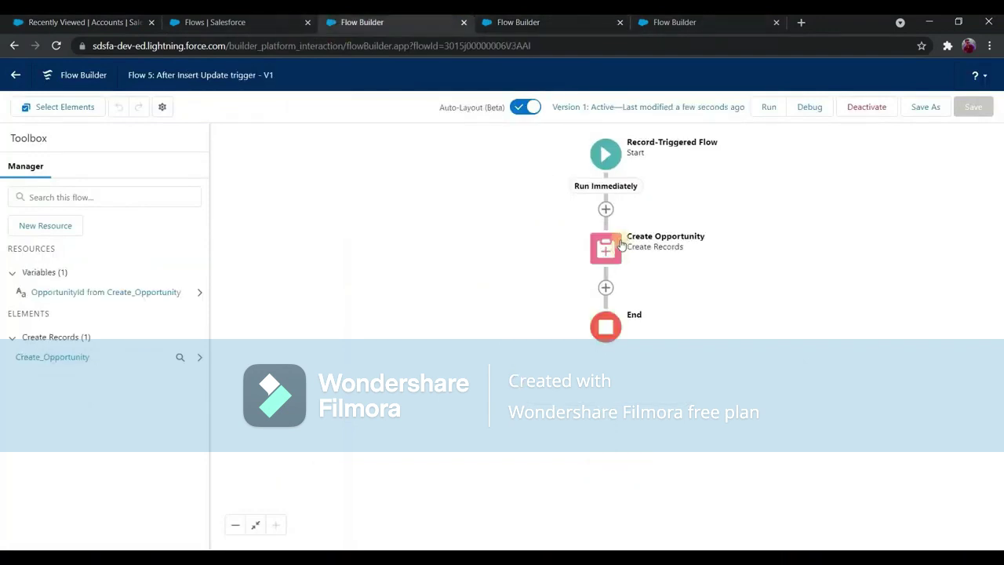
Edit Create Opportunity to also set AccountId from the triggering account's Id.
{"action": "left_click", "coordinate": [606, 248]}
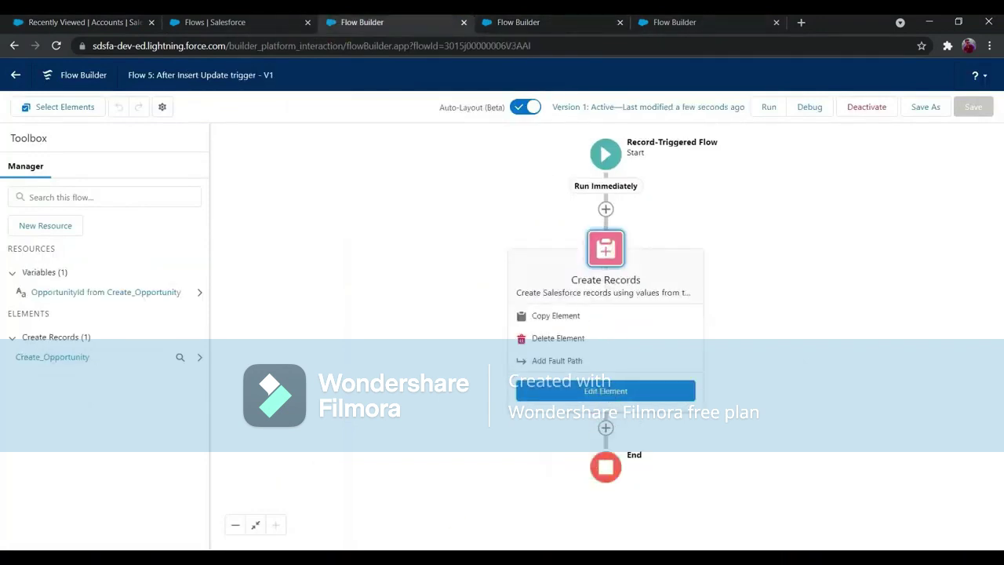
{"action": "left_click", "coordinate": [519, 391]}
{"action": "scroll", "coordinate": [443, 444], "scroll_direction": "down", "scroll_amount": 2}
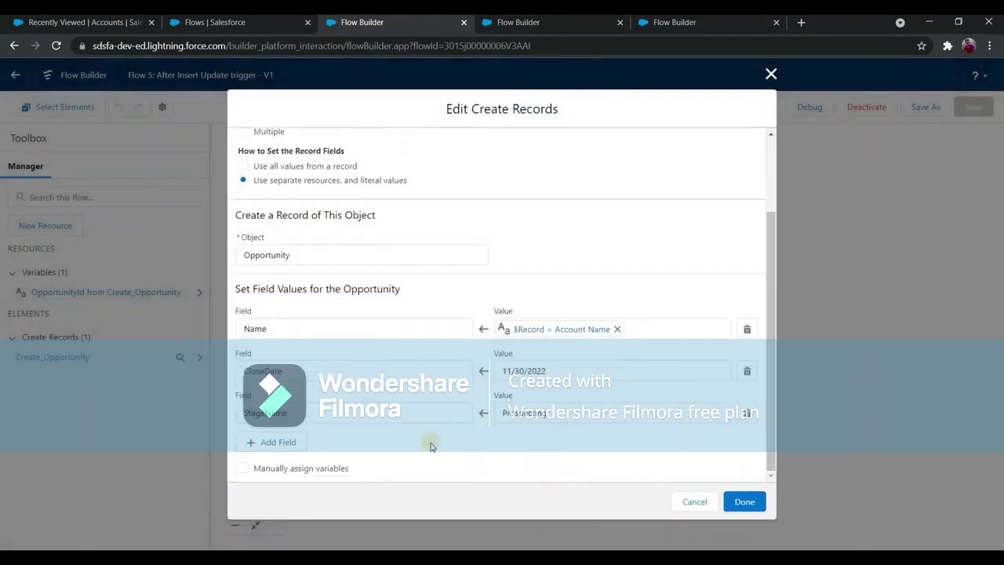
{"action": "left_click", "coordinate": [302, 446]}
{"action": "left_click", "coordinate": [305, 455]}
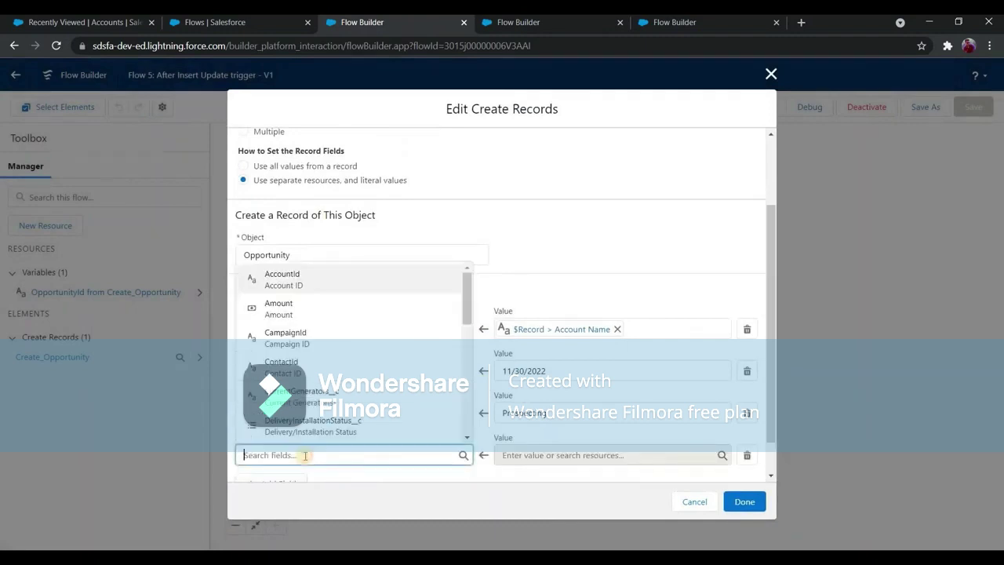
{"action": "type", "text": "accu"}
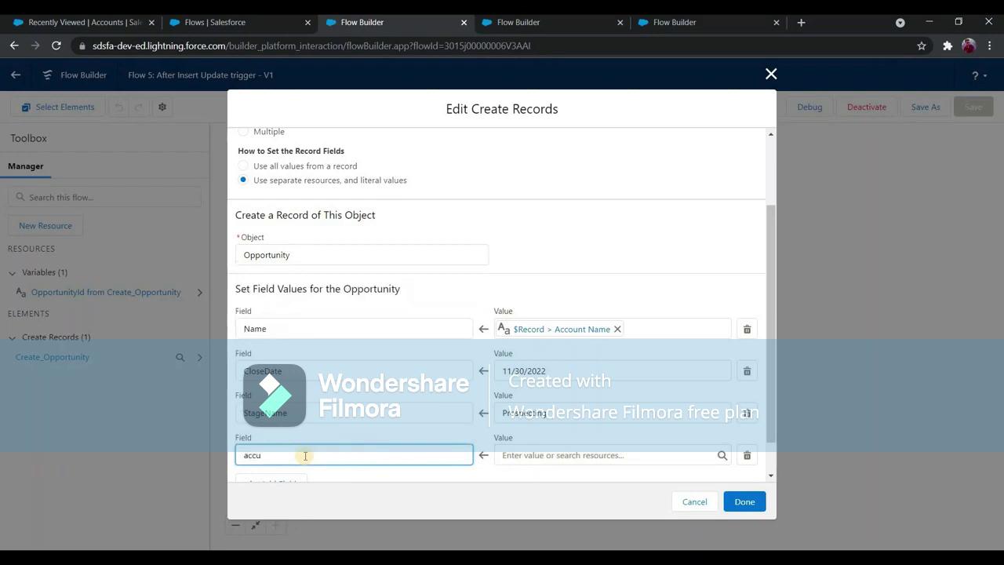
{"action": "key", "text": "BackSpace"}
{"action": "type", "text": "ount"}
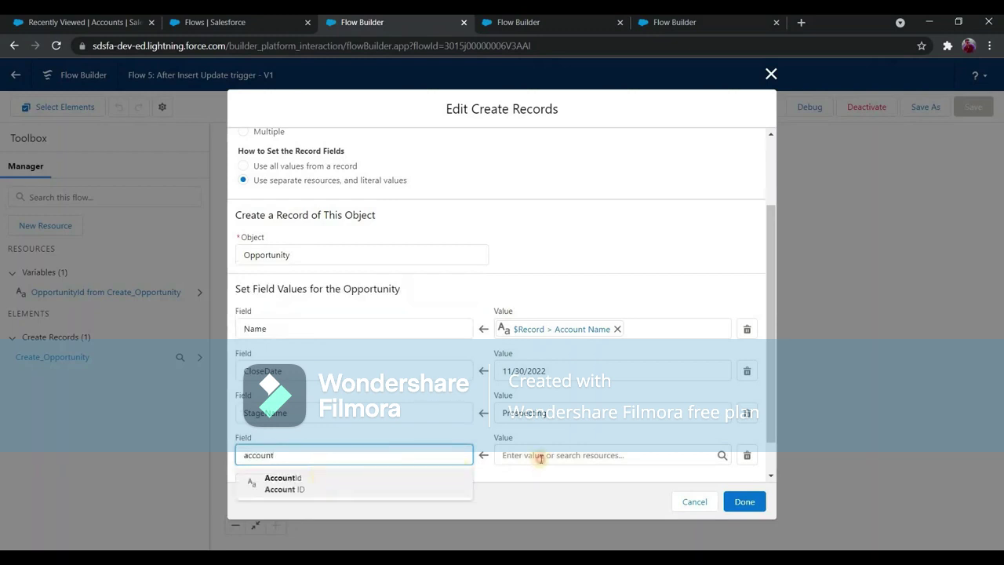
{"action": "key", "text": "Return"}
{"action": "left_click", "coordinate": [540, 456]}
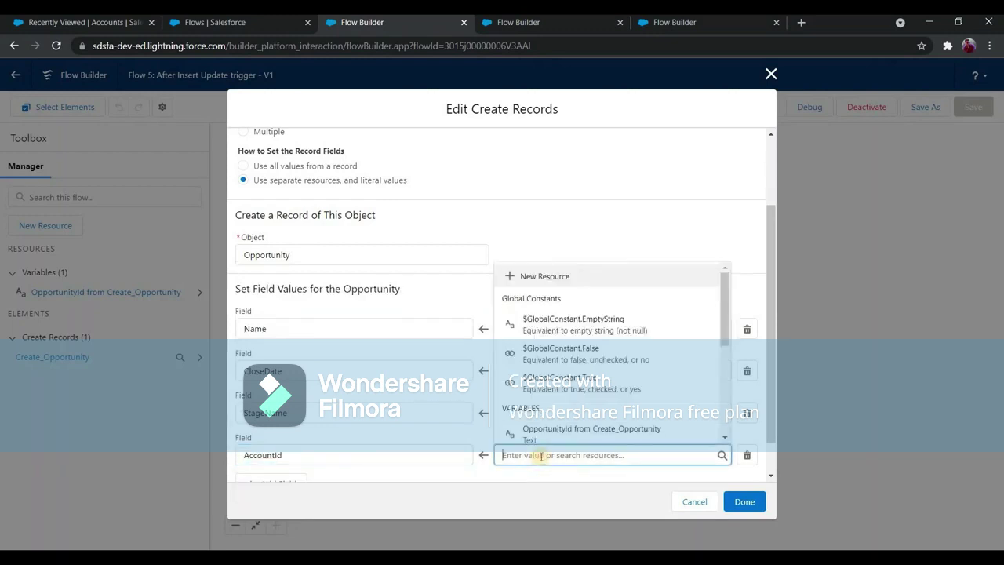
{"action": "type", "text": "recor"}
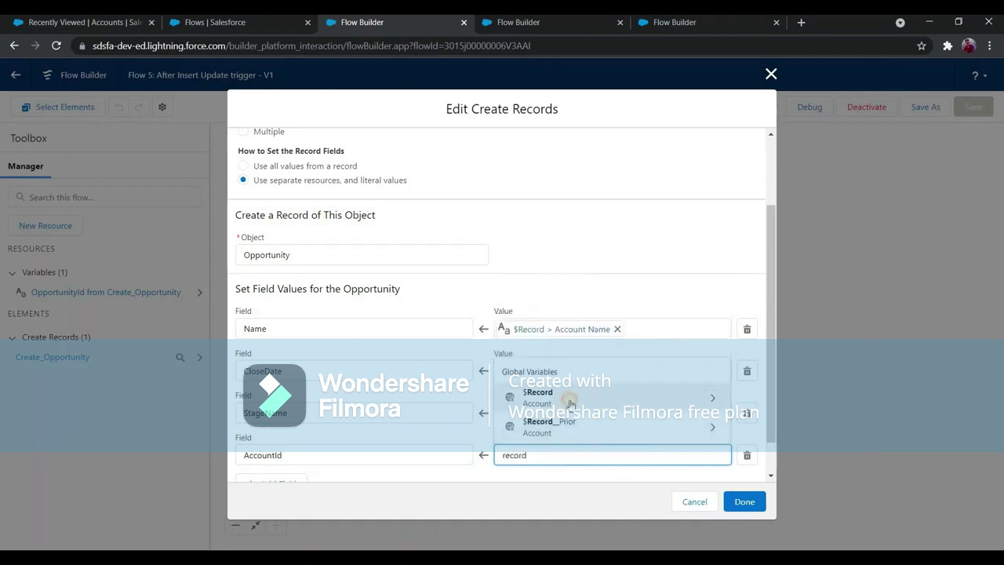
{"action": "type", "text": "d"}
{"action": "left_click", "coordinate": [571, 397]}
{"action": "type", "text": "id"}
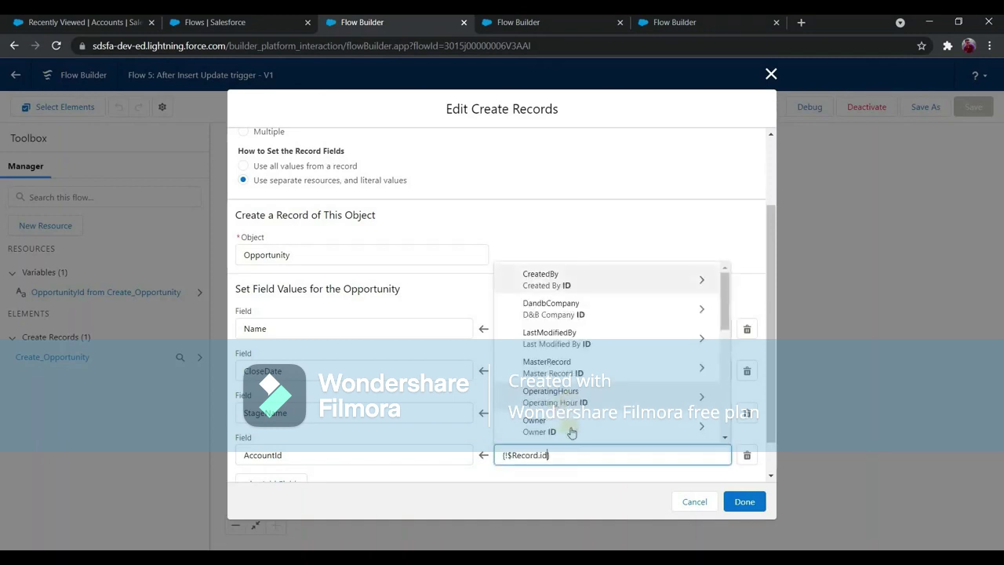
{"action": "scroll", "coordinate": [564, 360], "scroll_direction": "down", "scroll_amount": 2}
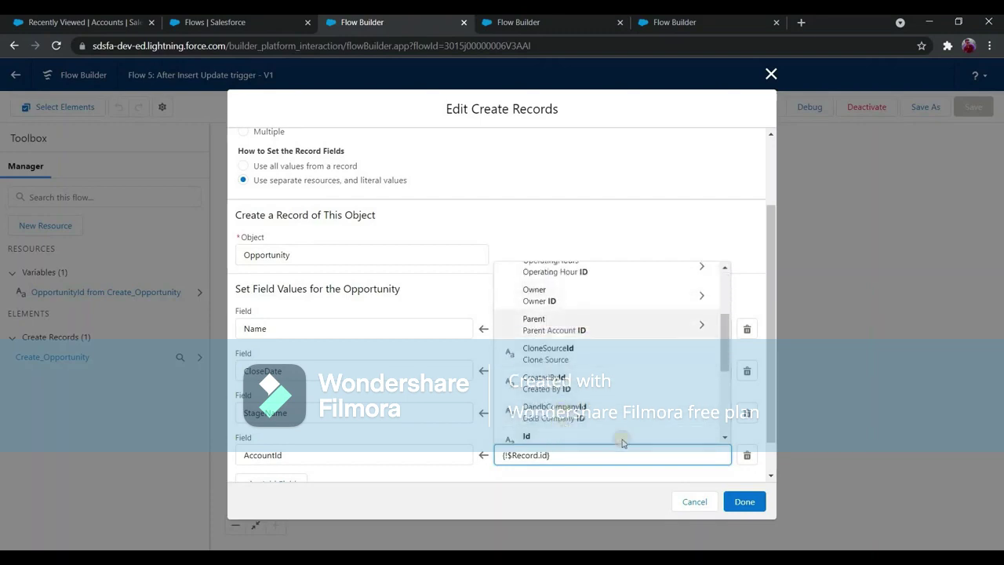
{"action": "left_click", "coordinate": [742, 500]}
{"action": "left_click", "coordinate": [742, 501]}
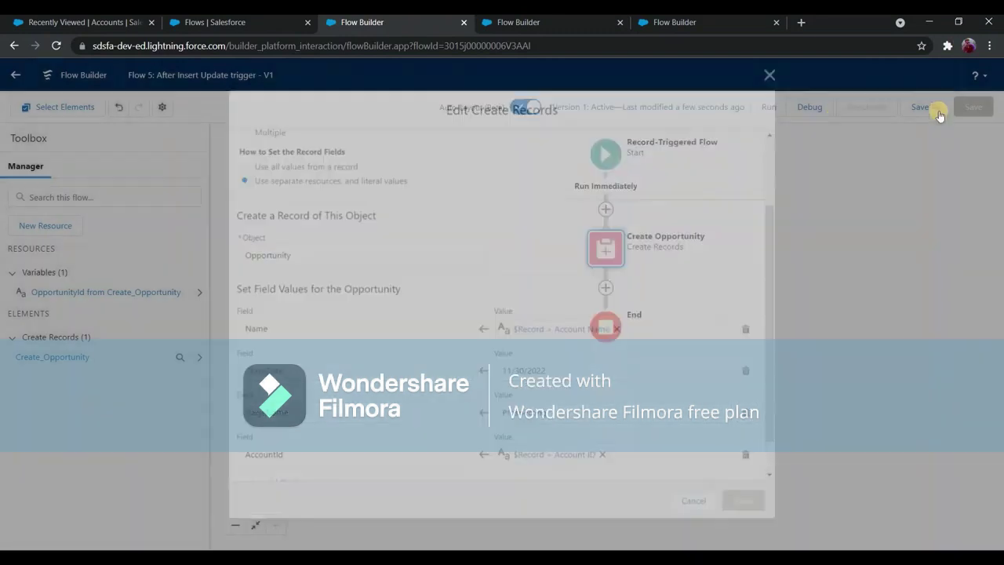
Save the flow as a new version and activate it.
{"action": "left_click", "coordinate": [926, 106]}
{"action": "key", "text": "Return"}
{"action": "left_click", "coordinate": [866, 108]}
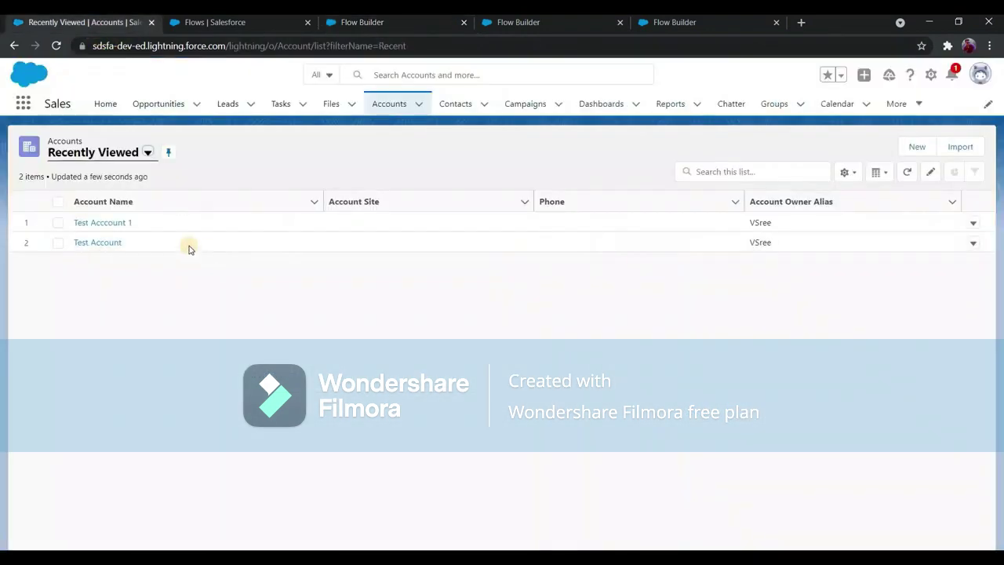
Create a new account 'Test Account Flow 5' with Rating Hot.
{"action": "left_click", "coordinate": [918, 149]}
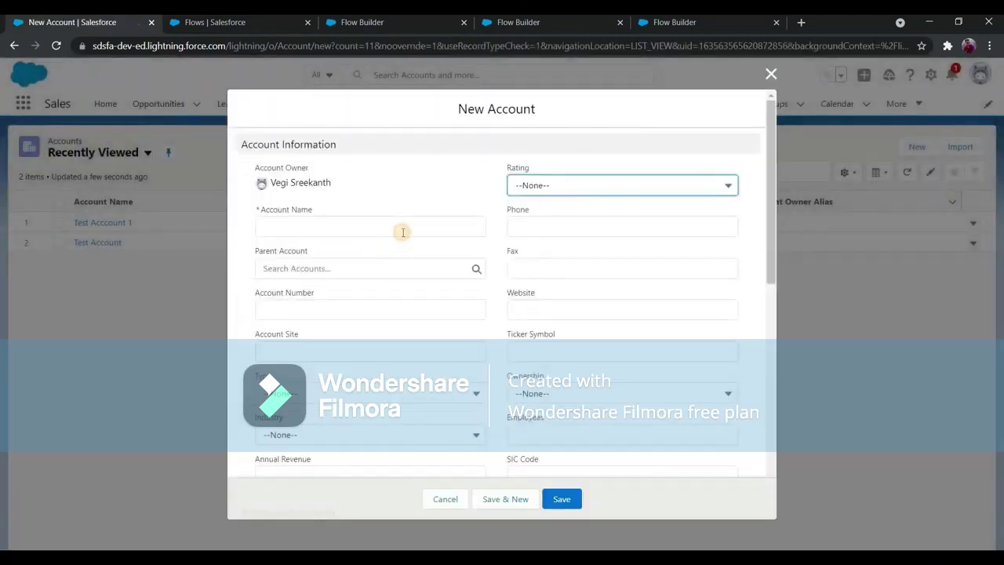
{"action": "left_click", "coordinate": [403, 233]}
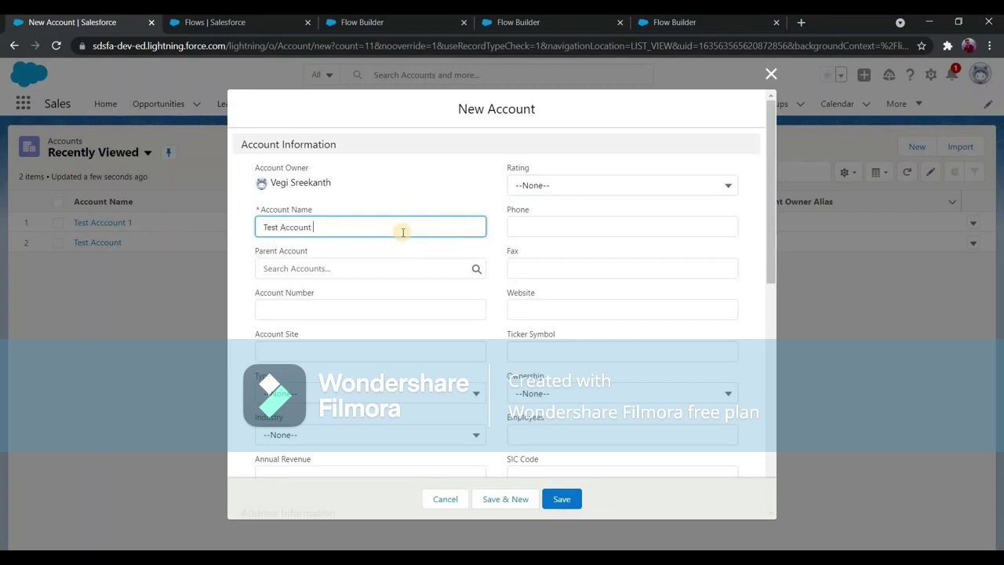
{"action": "type", "text": "Test Account Flow 5"}
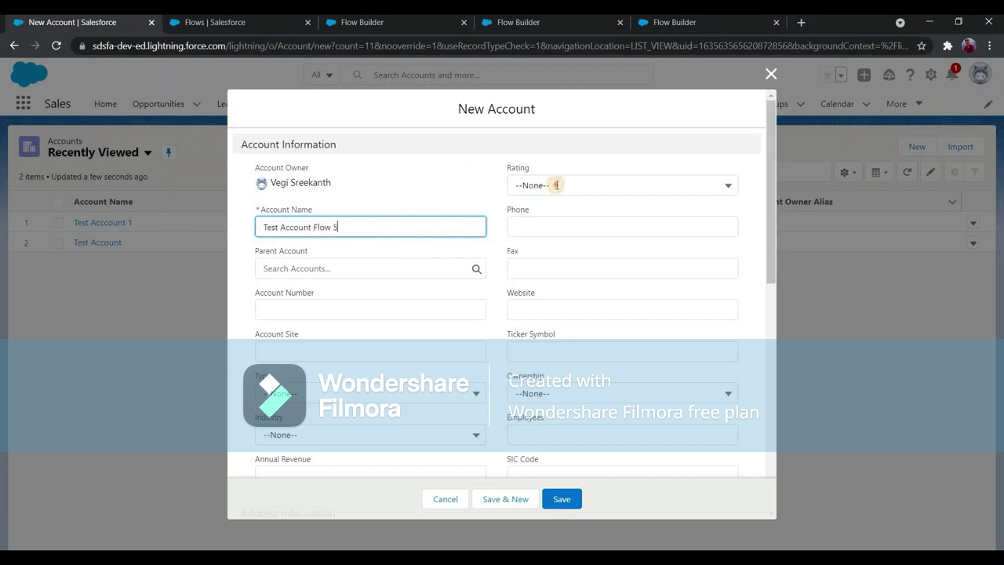
{"action": "left_click", "coordinate": [559, 238]}
{"action": "key", "text": "Down"}
{"action": "key", "text": "Down"}
{"action": "key", "text": "Return"}
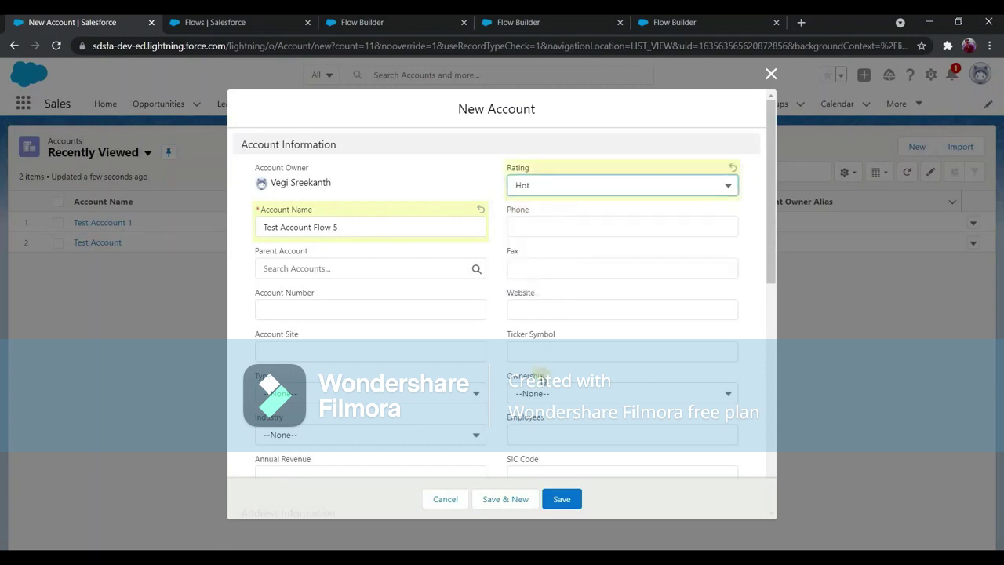
{"action": "scroll", "coordinate": [544, 377], "scroll_direction": "down", "scroll_amount": 5}
{"action": "left_click", "coordinate": [562, 499]}
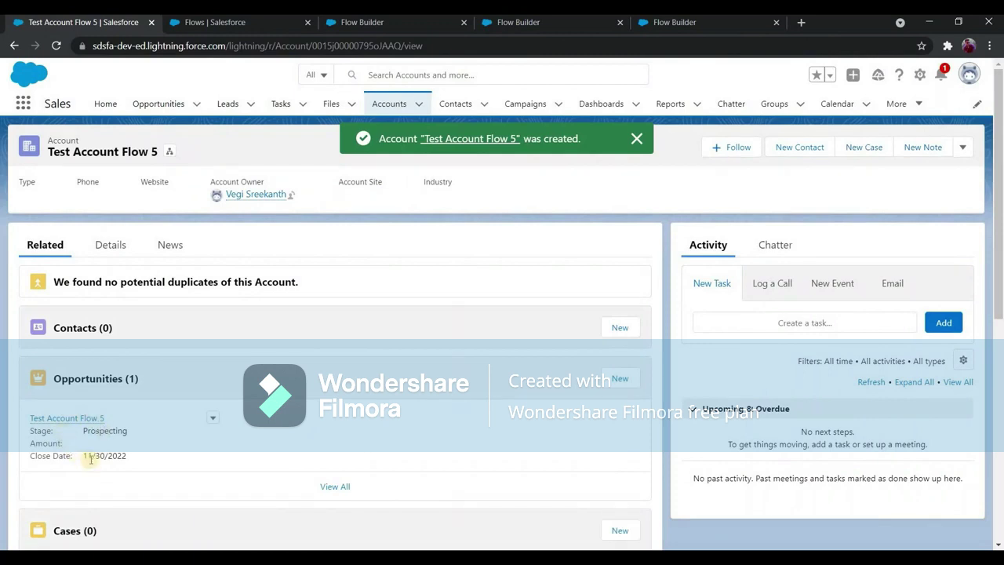
Check the auto-created opportunity's close date, then go back to the Accounts list.
{"action": "left_click_drag", "start_coordinate": [129, 458], "coordinate": [82, 456]}
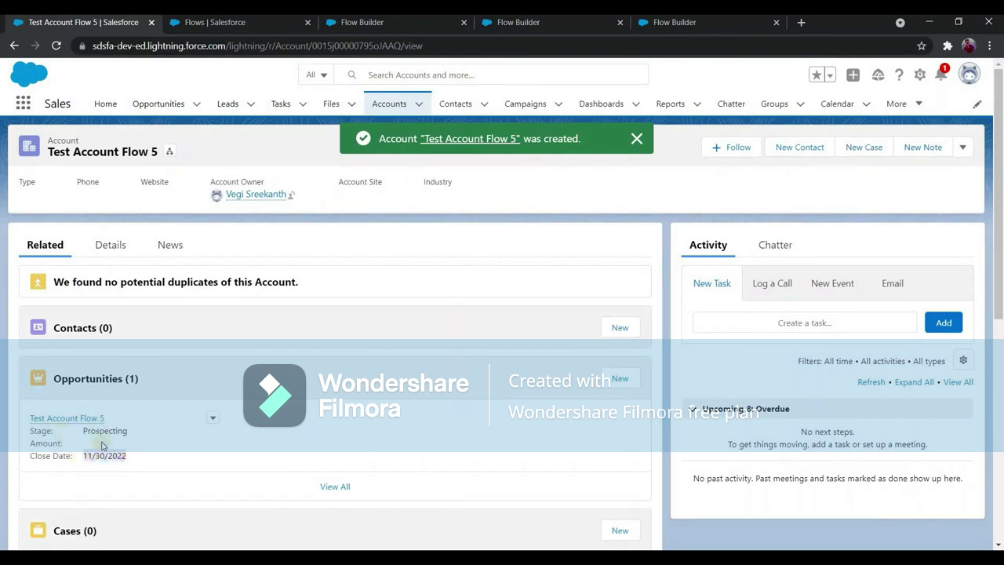
{"action": "mouse_move", "coordinate": [75, 423]}
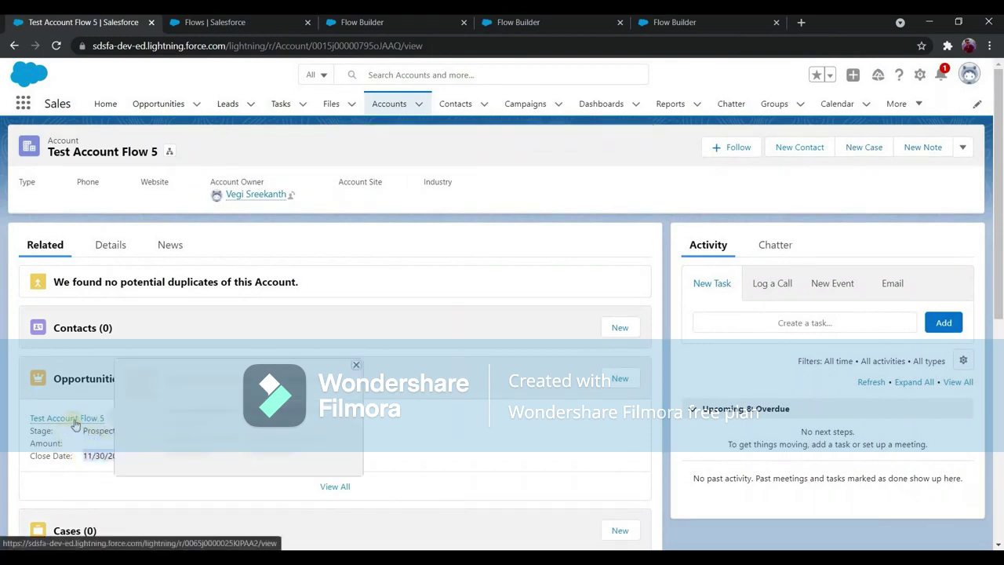
{"action": "left_click", "coordinate": [100, 421]}
{"action": "left_click", "coordinate": [404, 110]}
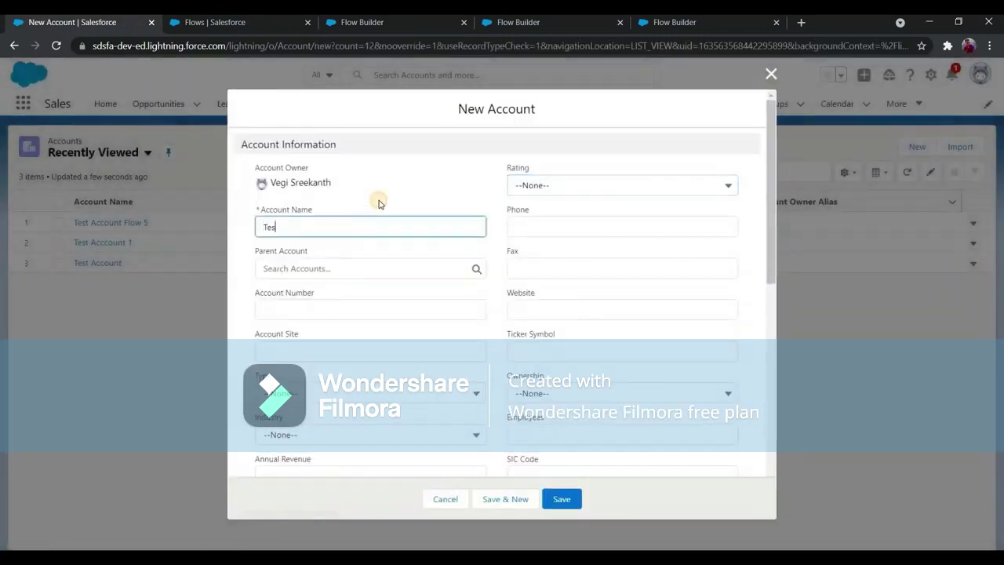
Save a new account 'Test Flow 5' with no rating and return to the Accounts list.
{"action": "type", "text": "w 5"}
{"action": "left_click", "coordinate": [584, 167]}
{"action": "left_click", "coordinate": [572, 503]}
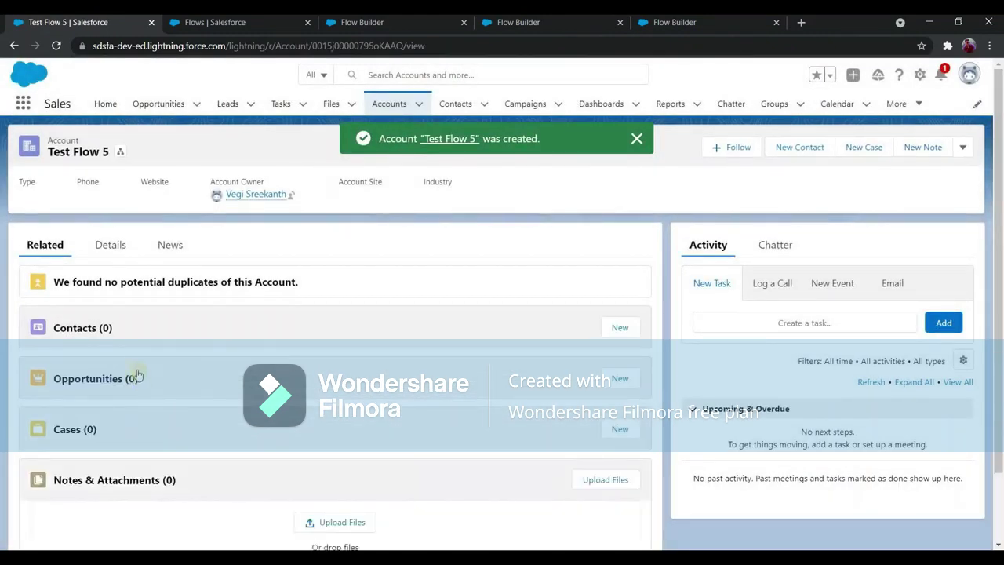
{"action": "left_click", "coordinate": [388, 106]}
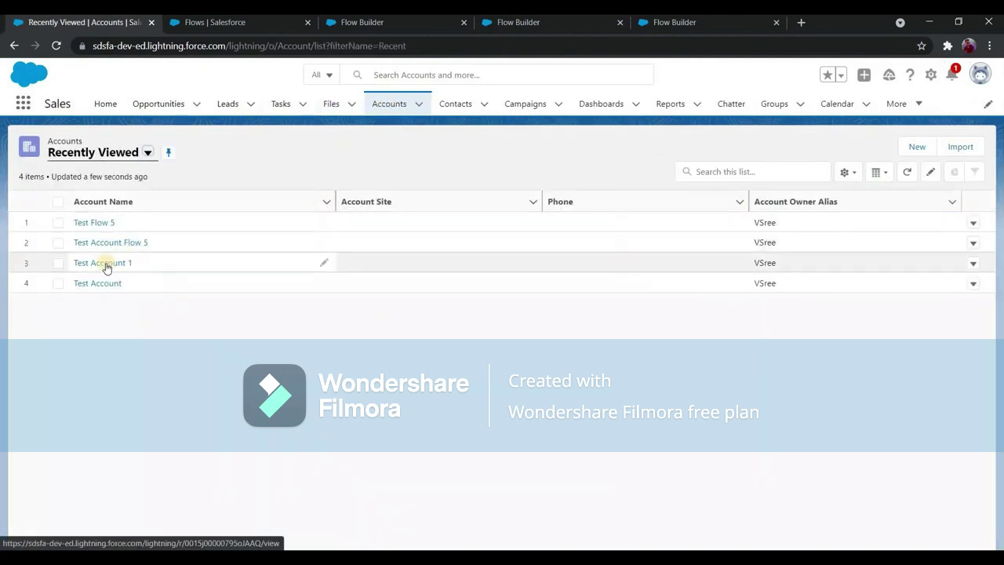
Open Test Account 1 and change its Rating to Hot.
{"action": "left_click", "coordinate": [106, 265]}
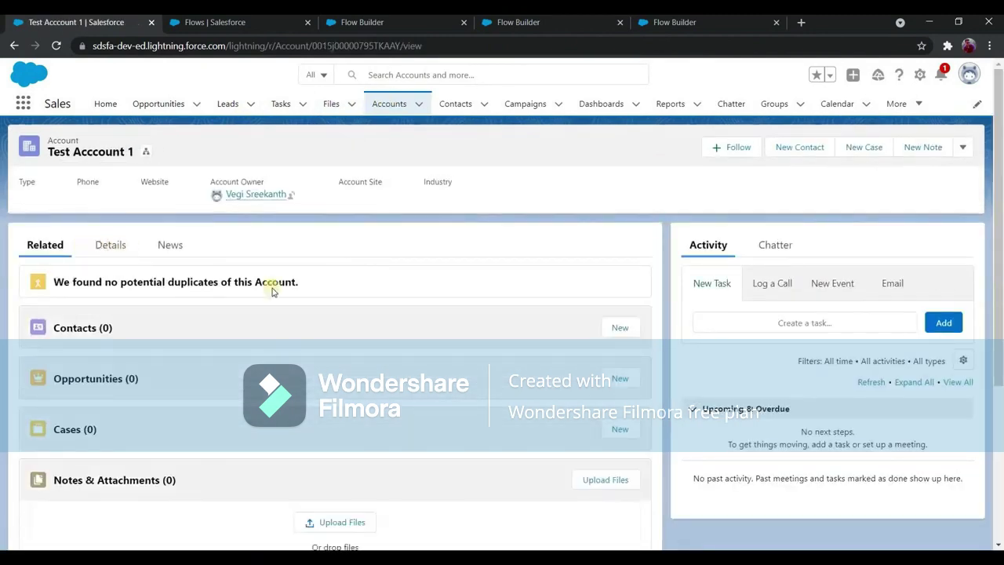
{"action": "left_click", "coordinate": [110, 245]}
{"action": "left_click", "coordinate": [60, 252]}
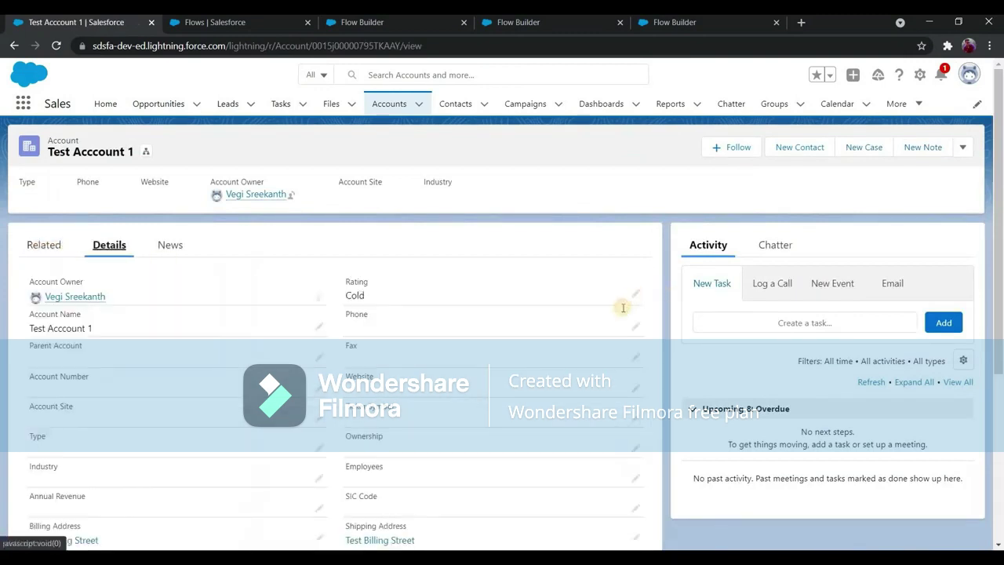
{"action": "left_click", "coordinate": [633, 295]}
{"action": "left_click", "coordinate": [378, 359]}
{"action": "left_click", "coordinate": [374, 535]}
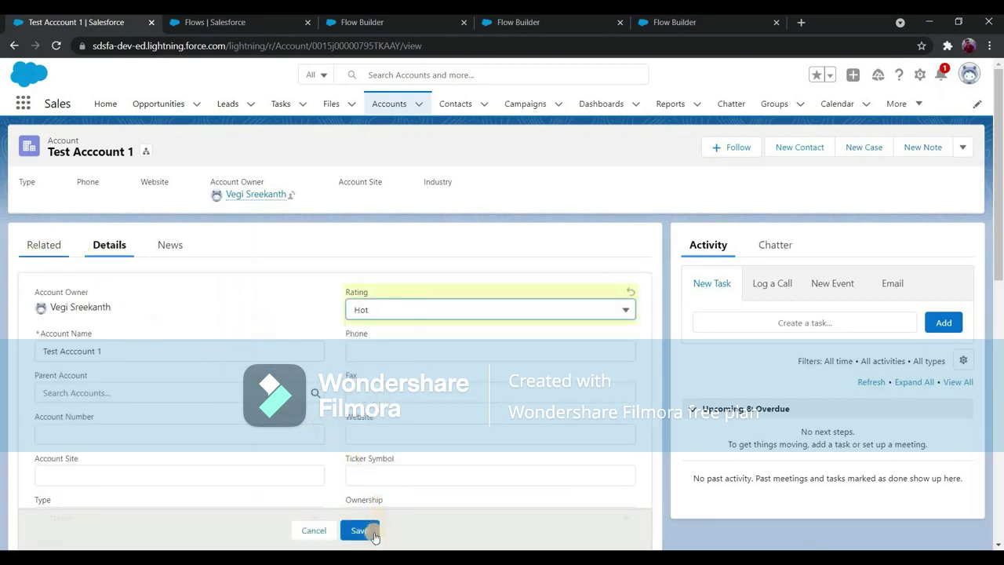
Save the Hot rating and check the account's related opportunities and details.
{"action": "left_click", "coordinate": [57, 255]}
{"action": "left_click", "coordinate": [106, 251]}
{"action": "left_click", "coordinate": [359, 531]}
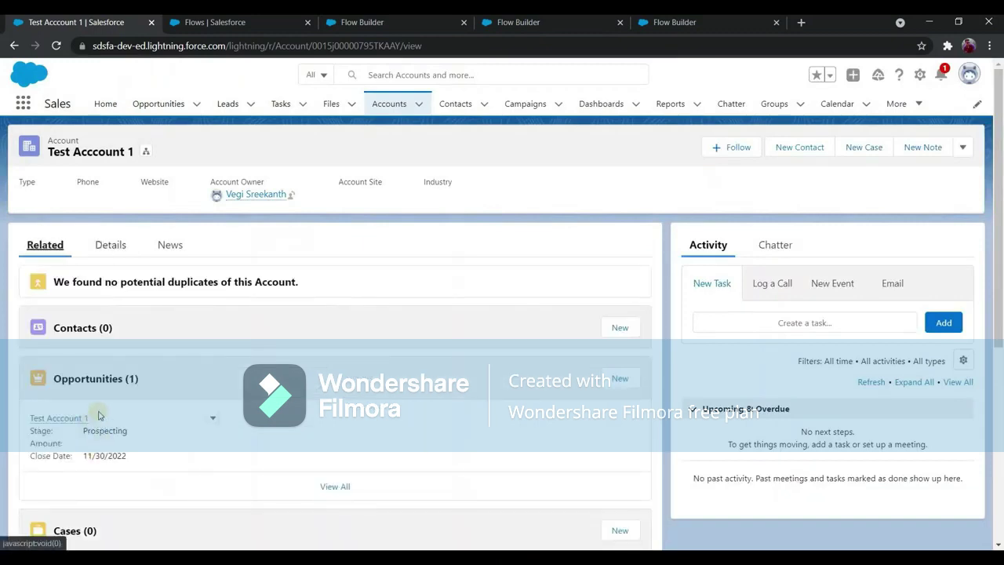
{"action": "left_click", "coordinate": [118, 257]}
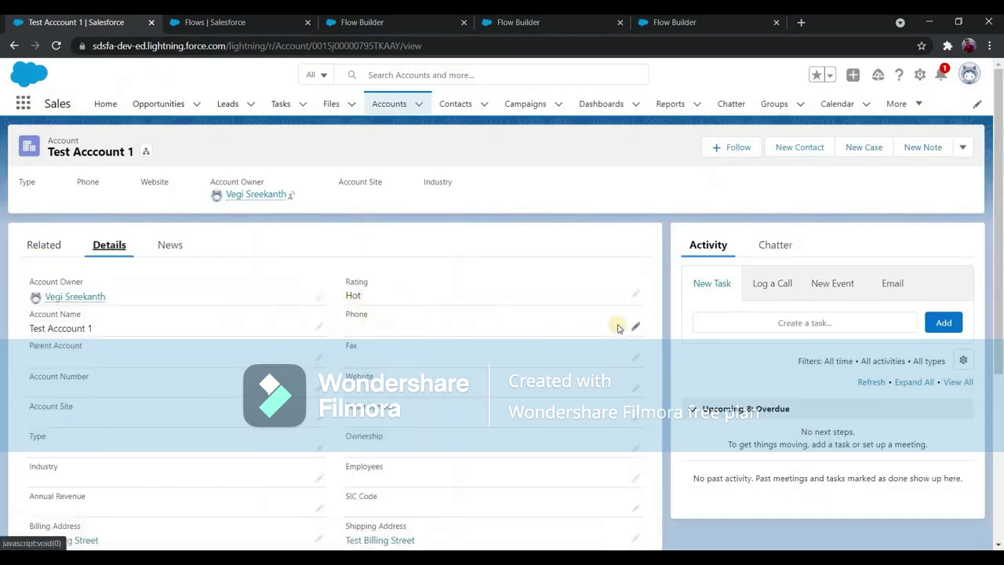
Enter a new phone number on Test Account 1 and save it, then go to the Flows tab.
{"action": "left_click", "coordinate": [636, 329]}
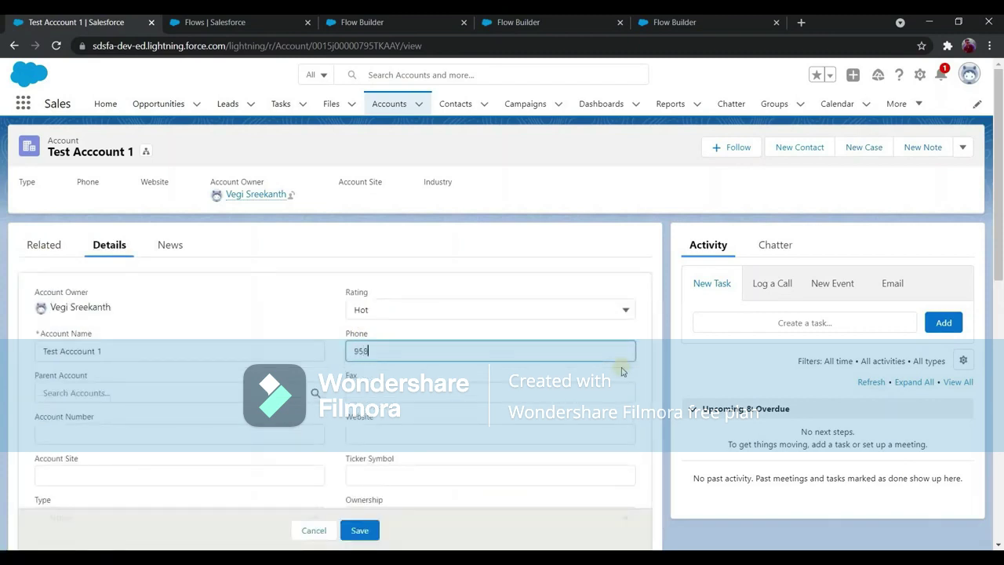
{"action": "key", "text": "Return"}
{"action": "left_click", "coordinate": [108, 245]}
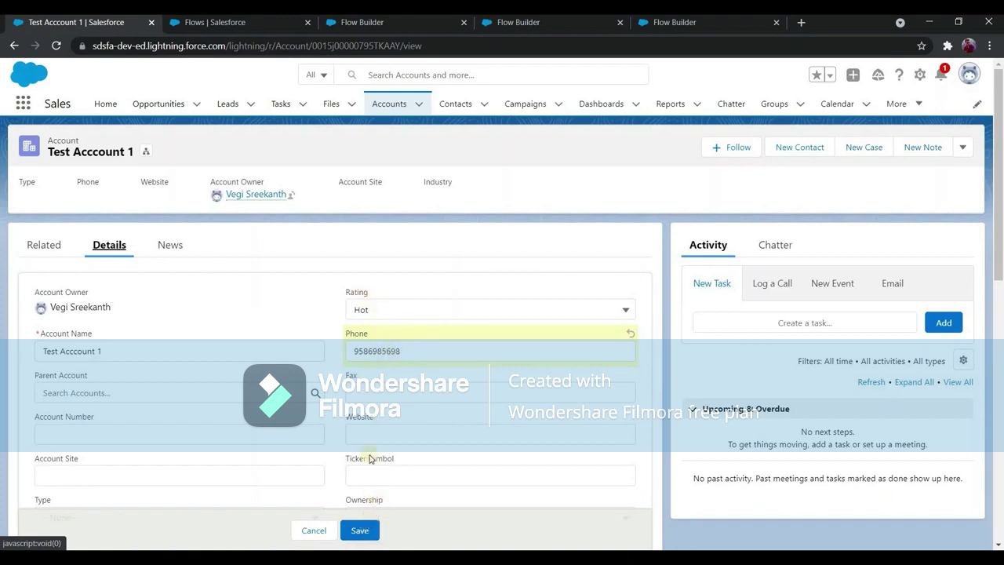
{"action": "left_click", "coordinate": [363, 529]}
{"action": "left_click", "coordinate": [48, 246]}
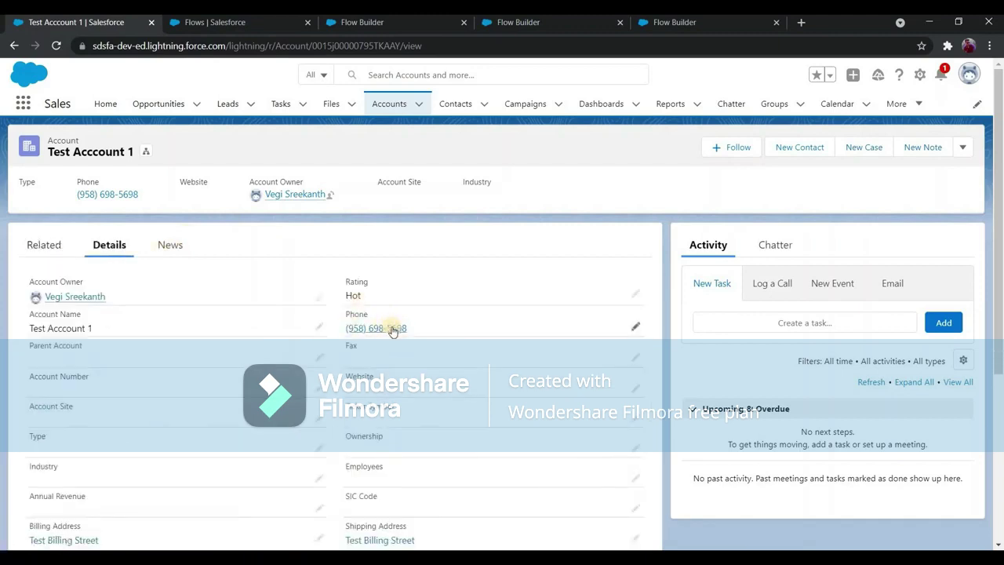
{"action": "left_click", "coordinate": [220, 22]}
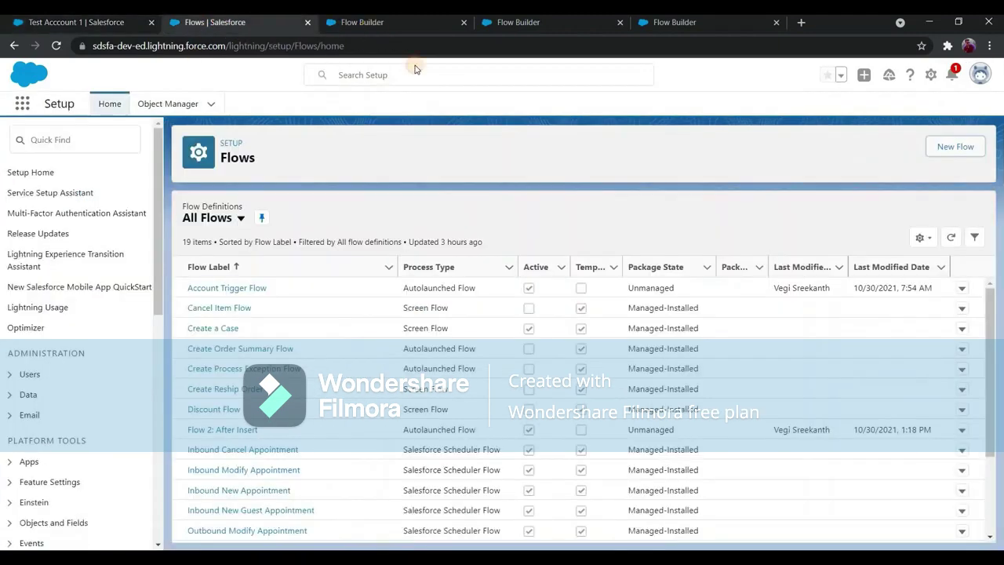
In Flow 5's start settings, add a second entry condition on the Rating field.
{"action": "left_click", "coordinate": [366, 22]}
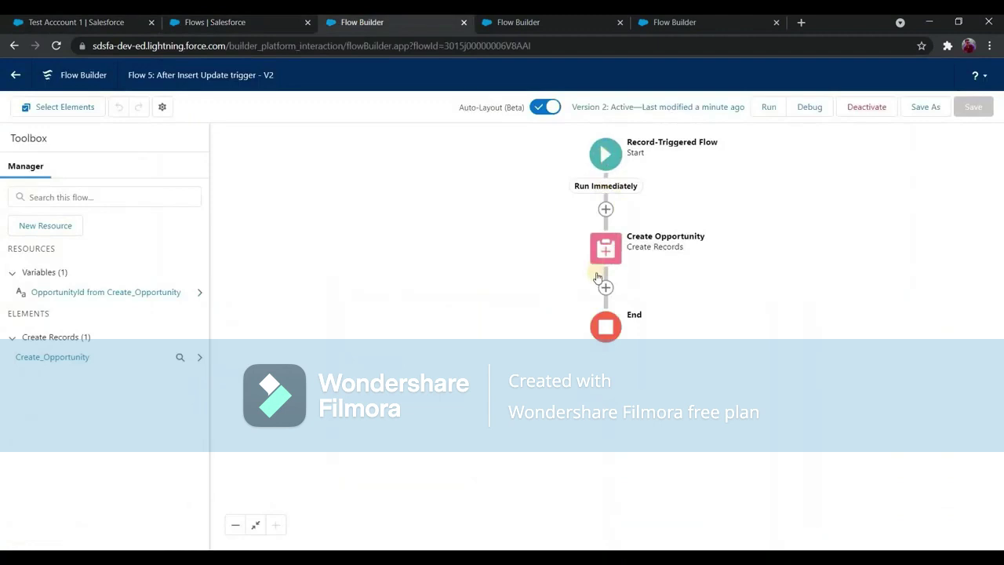
{"action": "left_click", "coordinate": [605, 154]}
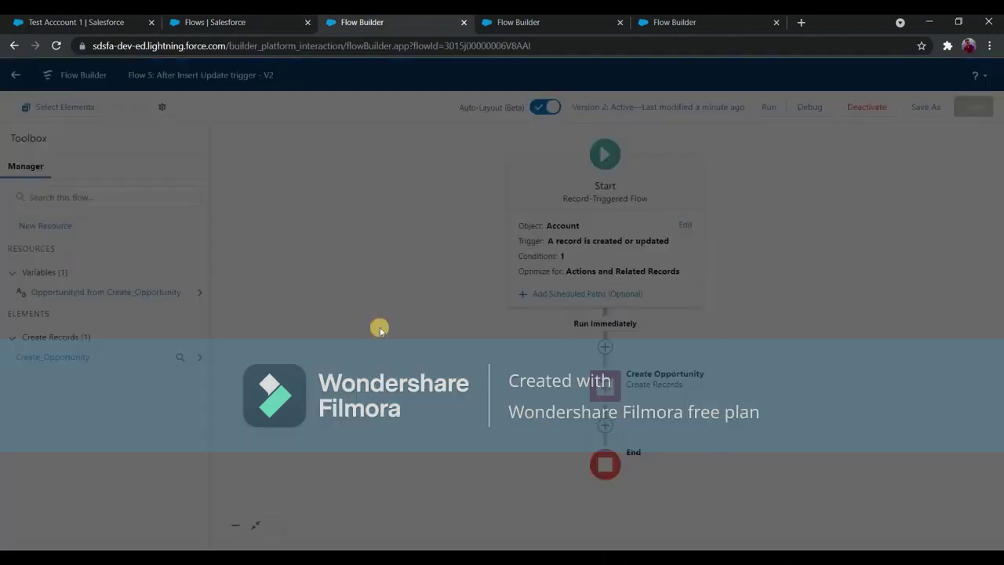
{"action": "scroll", "coordinate": [119, 159], "scroll_direction": "down", "scroll_amount": 1}
{"action": "scroll", "coordinate": [119, 159], "scroll_direction": "down", "scroll_amount": 2}
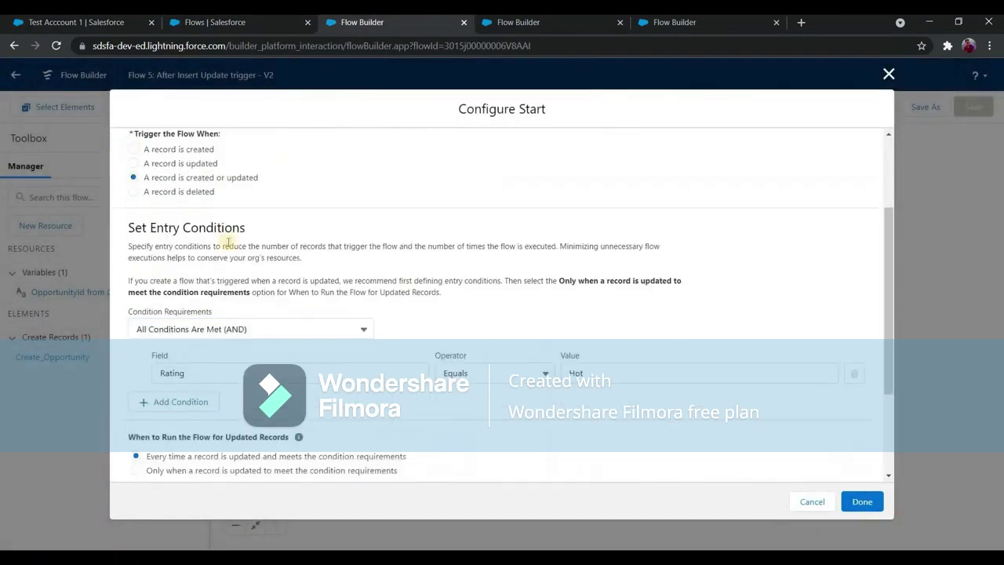
{"action": "scroll", "coordinate": [226, 306], "scroll_direction": "up", "scroll_amount": 3}
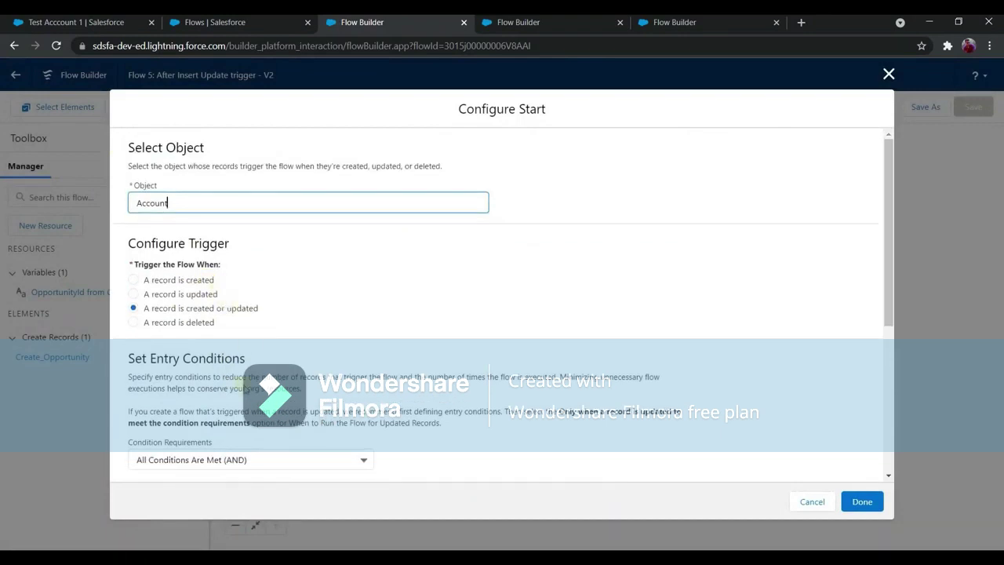
{"action": "scroll", "coordinate": [502, 332], "scroll_direction": "down", "scroll_amount": 3}
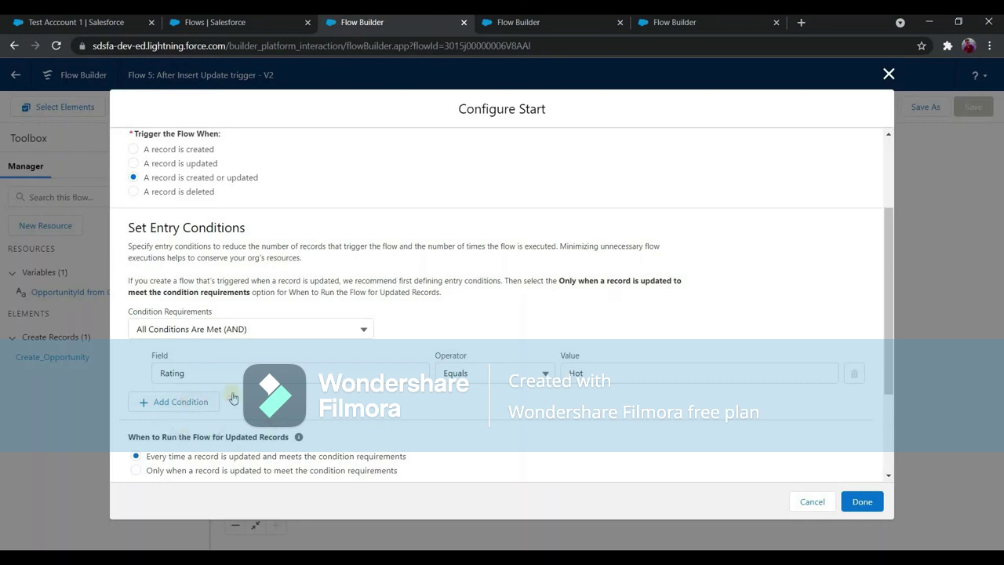
{"action": "scroll", "coordinate": [192, 271], "scroll_direction": "down", "scroll_amount": 2}
{"action": "left_click", "coordinate": [249, 271]}
{"action": "type", "text": "rating"}
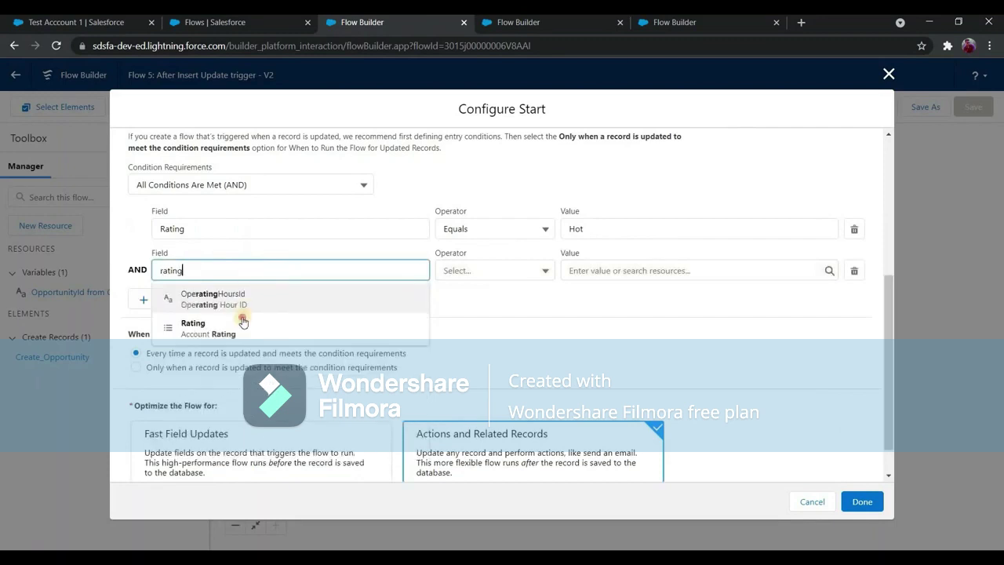
{"action": "key", "text": "Down"}
{"action": "key", "text": "Return"}
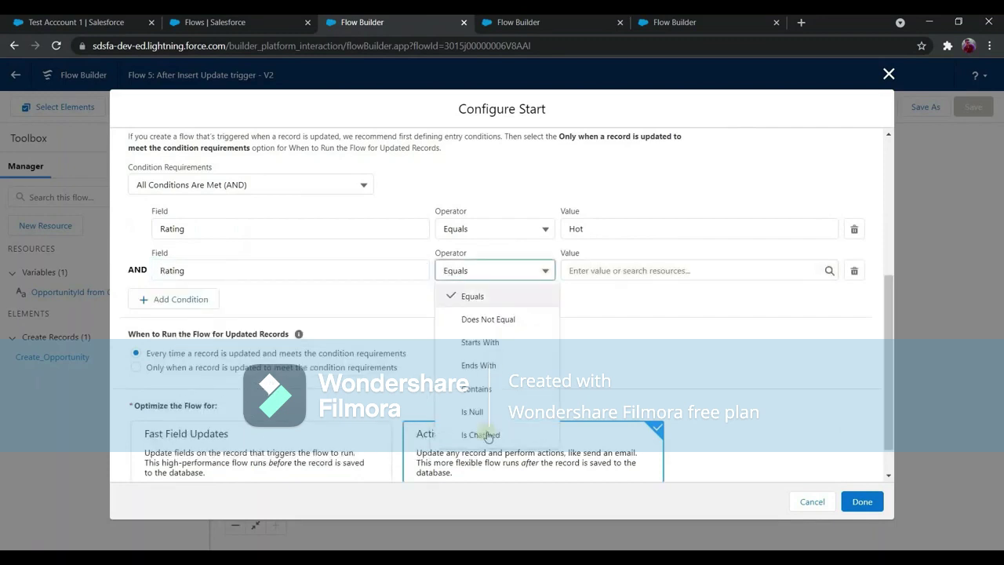
Make the Rating condition Is Changed equal to True and save as Version 3.
{"action": "left_click", "coordinate": [487, 434]}
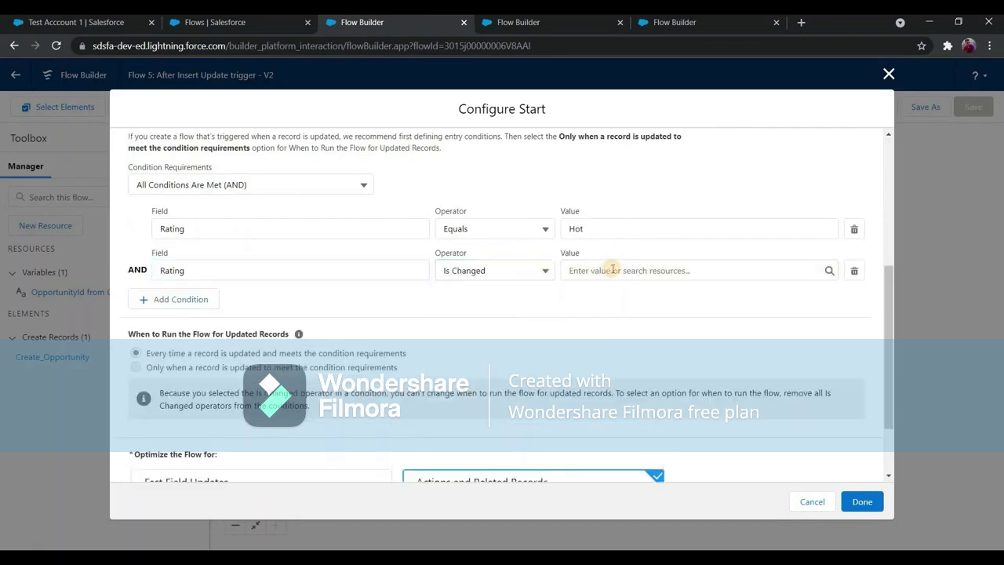
{"action": "left_click", "coordinate": [612, 270]}
{"action": "type", "text": "true"}
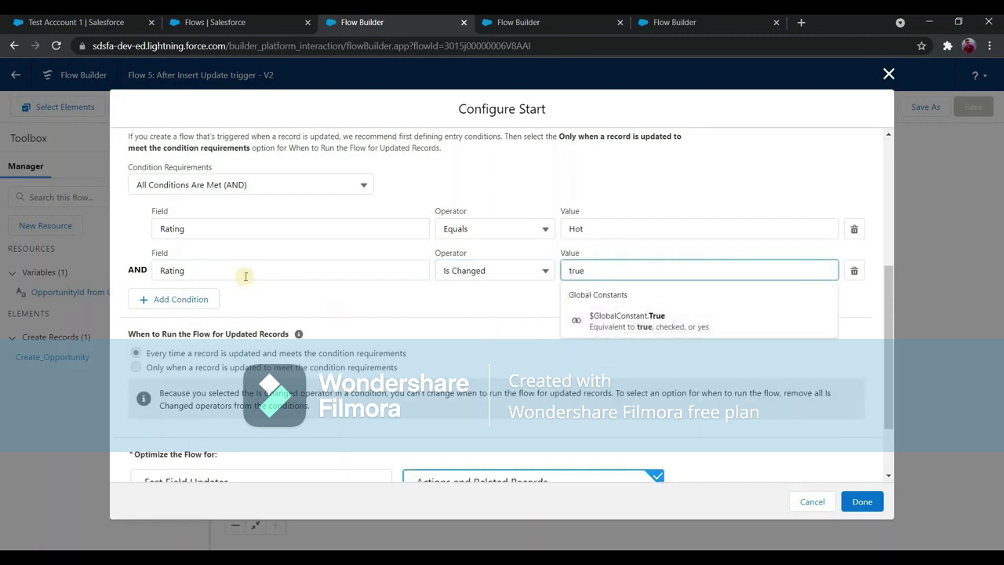
{"action": "left_click", "coordinate": [271, 295]}
{"action": "left_click", "coordinate": [600, 271]}
{"action": "left_click", "coordinate": [627, 317]}
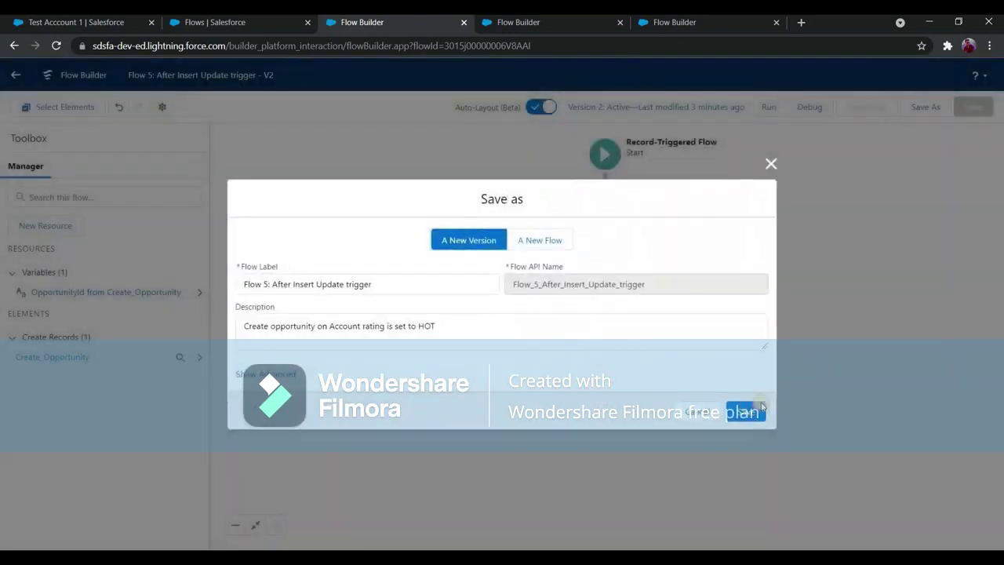
{"action": "left_click", "coordinate": [760, 405]}
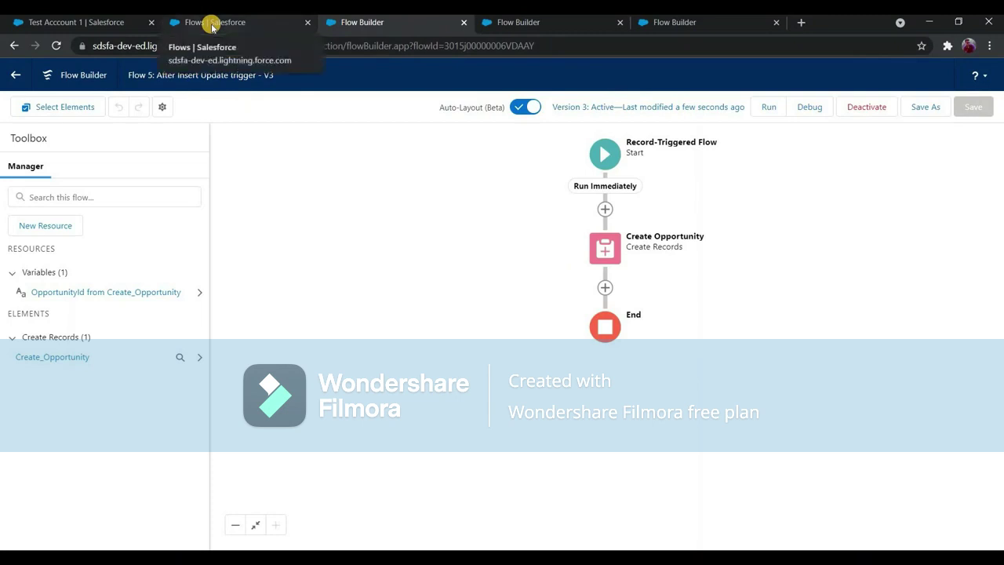
Open Test Account Flow 5 from recent accounts and save a new phone number on it.
{"action": "left_click", "coordinate": [207, 24]}
{"action": "left_click", "coordinate": [96, 24]}
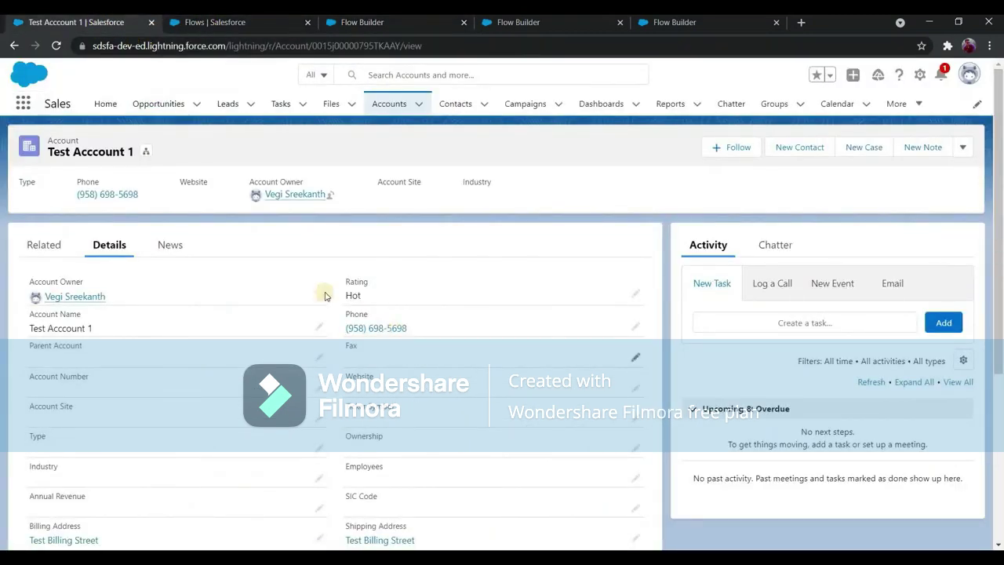
{"action": "left_click", "coordinate": [400, 111]}
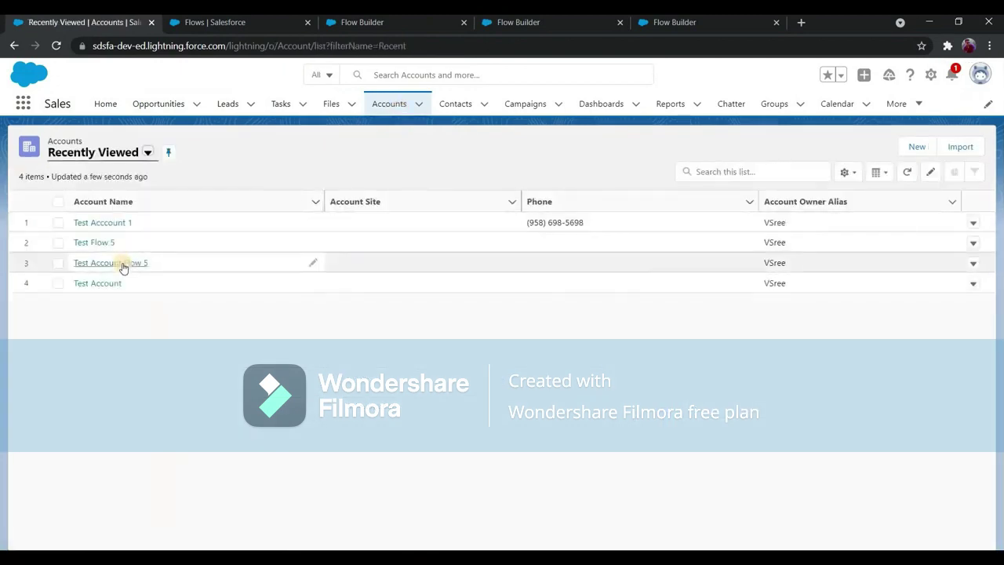
{"action": "left_click", "coordinate": [112, 263]}
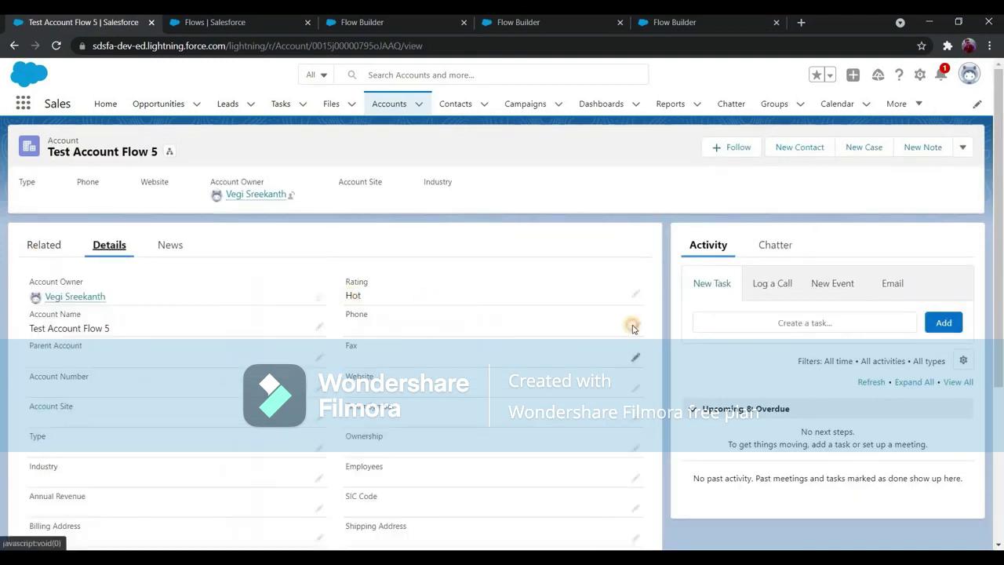
{"action": "left_click", "coordinate": [634, 328]}
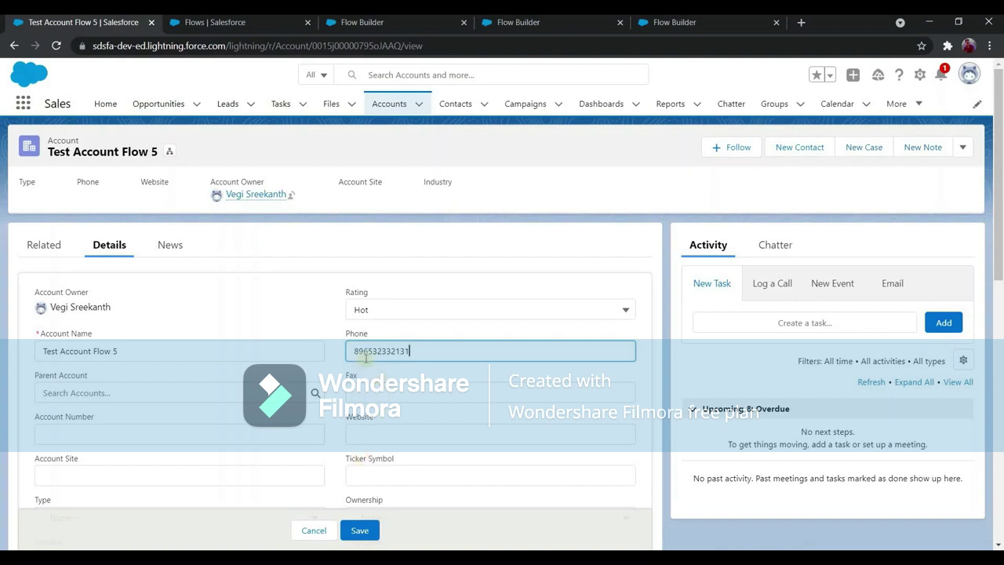
{"action": "left_click", "coordinate": [360, 529]}
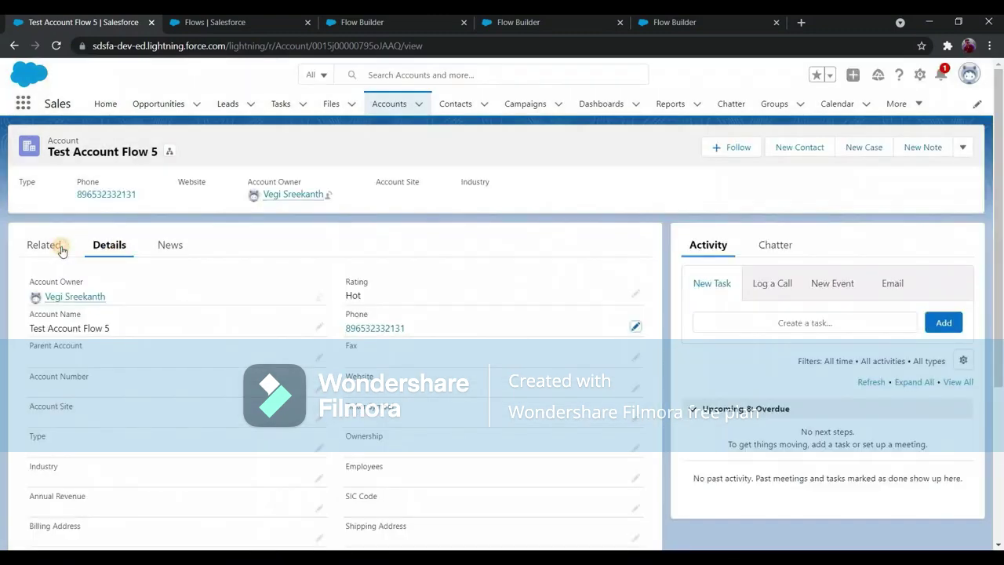
{"action": "left_click", "coordinate": [61, 250]}
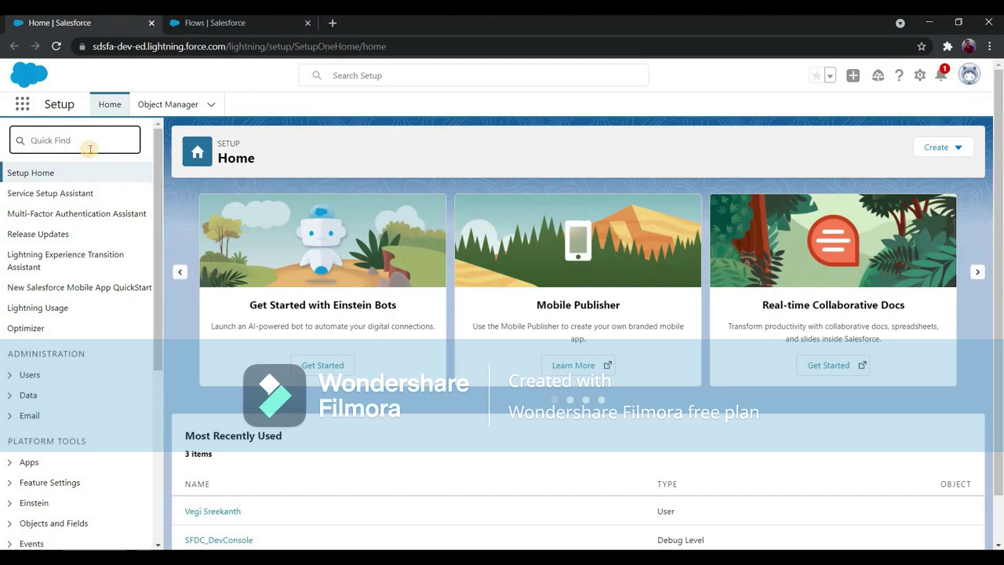
Create a custom notification type named 'Flow Sample notification' with Desktop delivery enabled.
{"action": "type", "text": "custom not"}
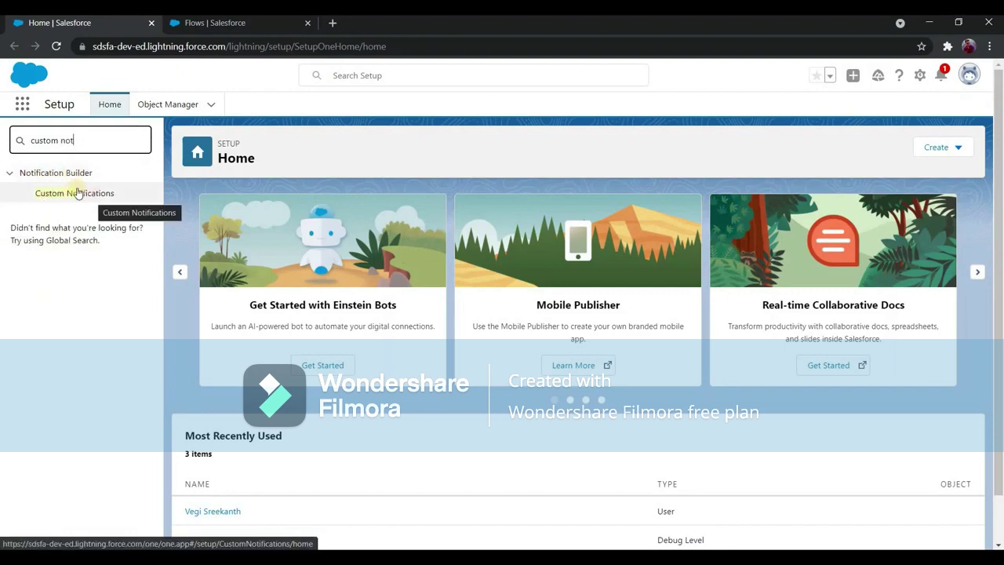
{"action": "left_click", "coordinate": [79, 194]}
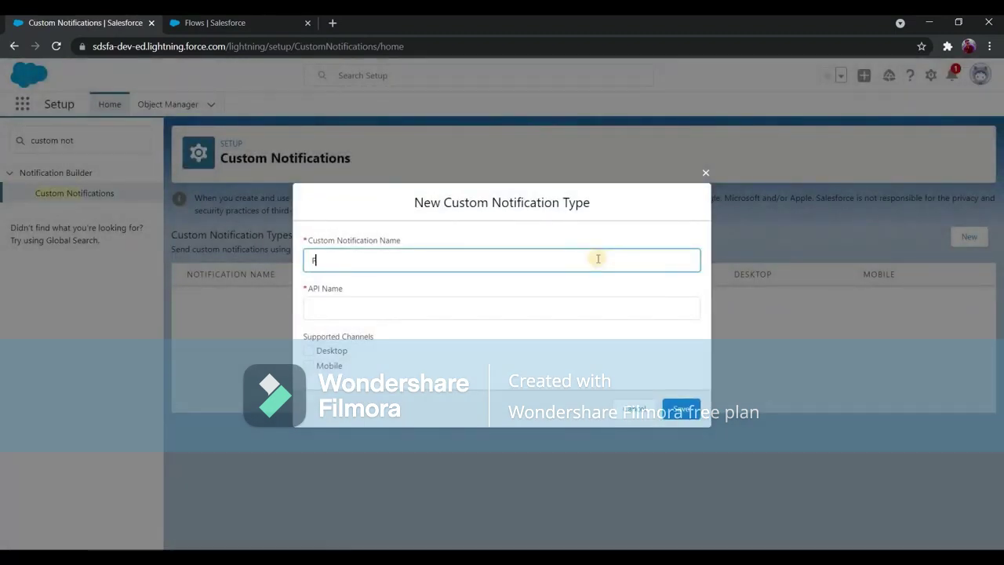
{"action": "type", "text": "e notification"}
{"action": "left_click", "coordinate": [320, 356]}
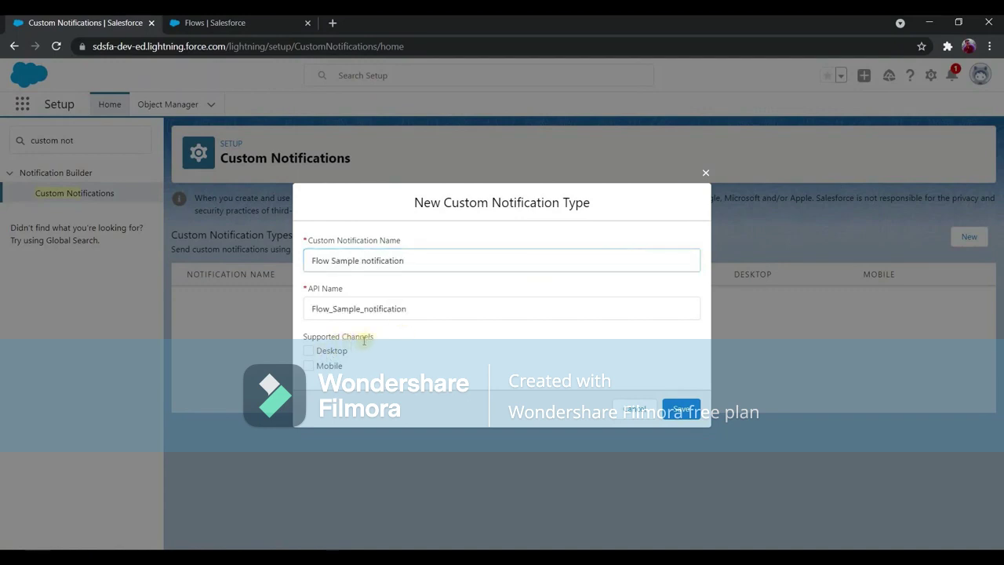
{"action": "left_click", "coordinate": [318, 354]}
{"action": "left_click", "coordinate": [678, 409]}
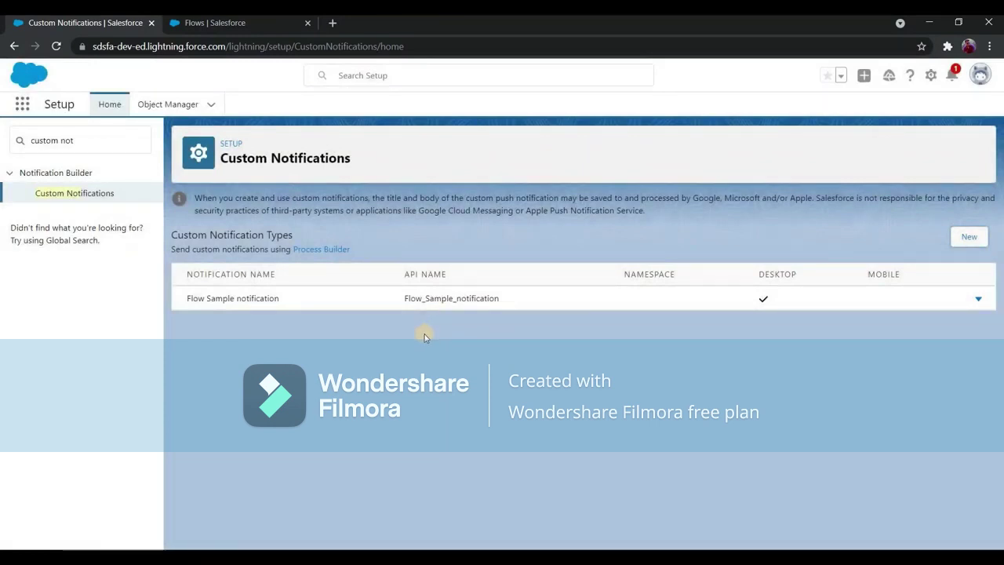
Search the Setup Quick Find for 'flow' to reach the Flows list.
{"action": "left_click", "coordinate": [82, 134]}
{"action": "key", "text": "ctrl+a"}
{"action": "type", "text": "flow"}
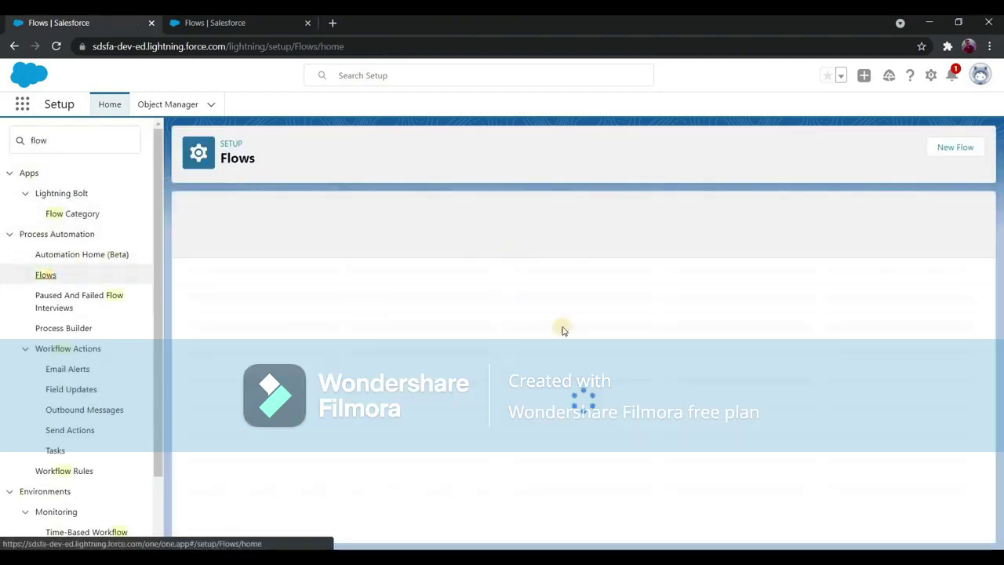
Start a new Record-Triggered Flow using Auto-Layout.
{"action": "left_click", "coordinate": [953, 149]}
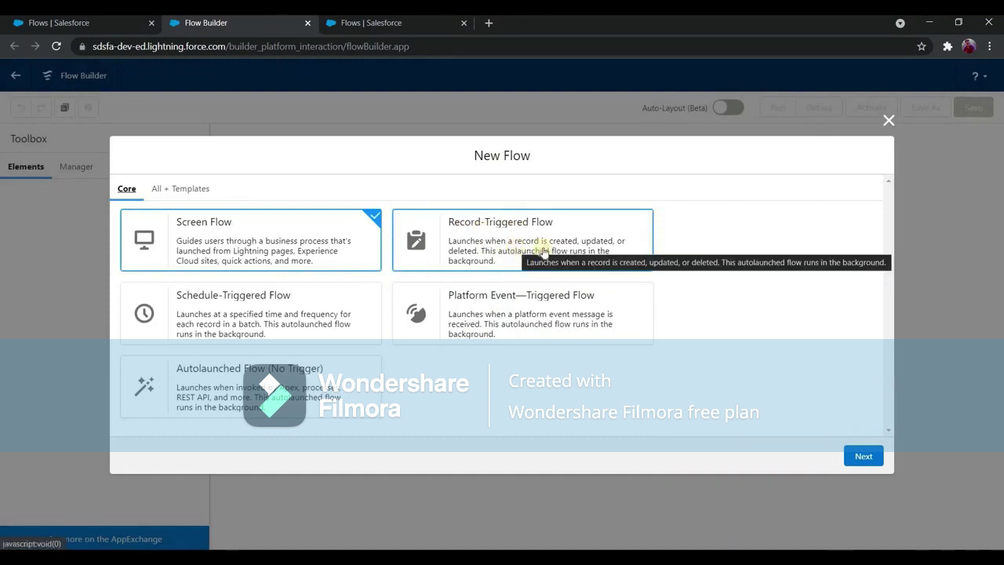
{"action": "left_click", "coordinate": [496, 237]}
{"action": "left_click", "coordinate": [859, 458]}
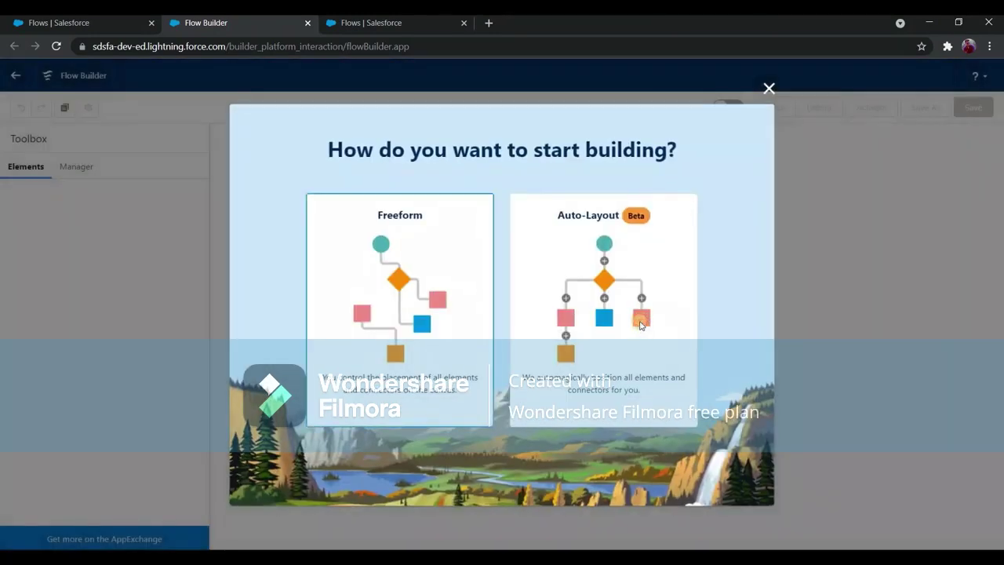
{"action": "left_click", "coordinate": [641, 324]}
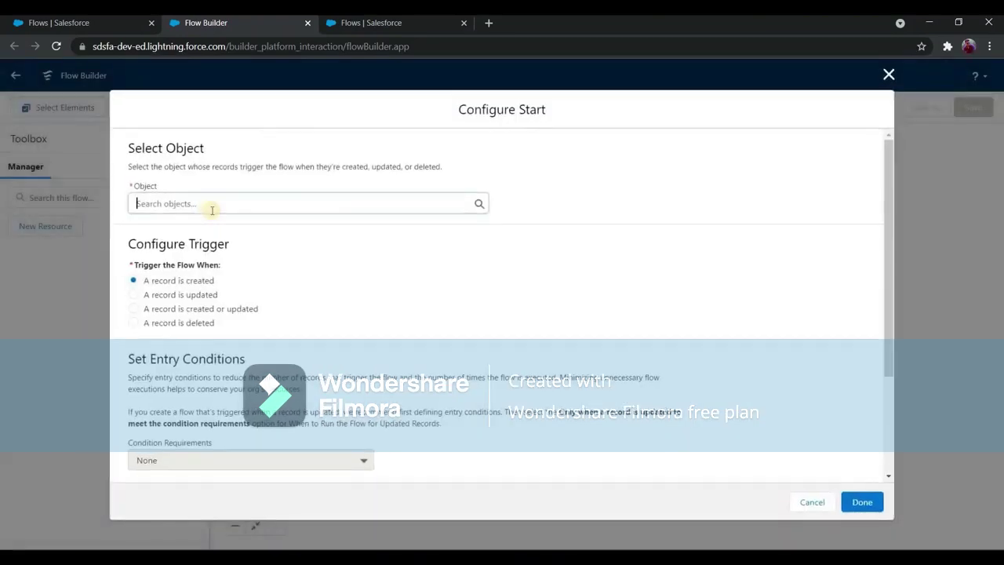
Set the trigger object to Opportunity, running when a record is deleted.
{"action": "type", "text": "opp"}
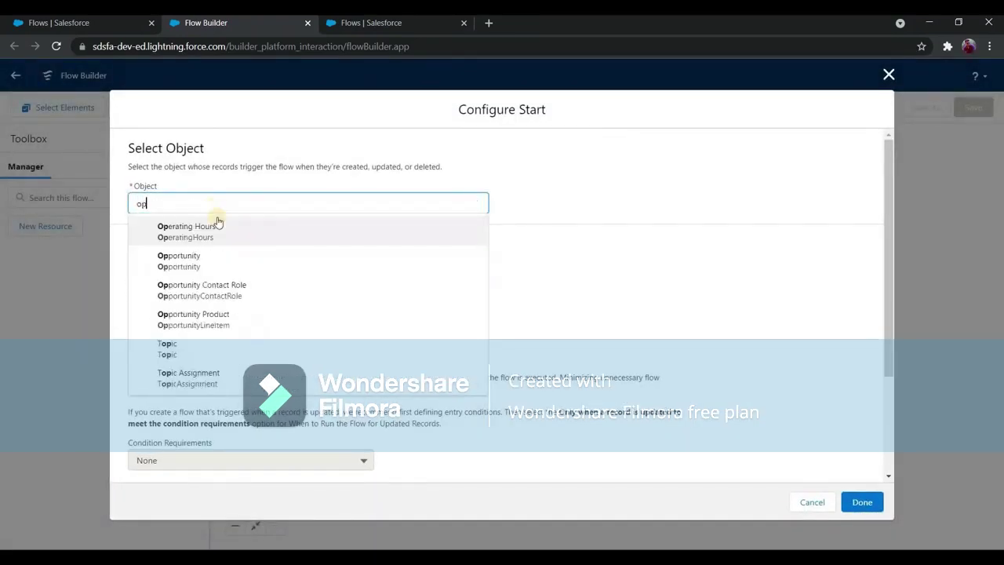
{"action": "left_click", "coordinate": [189, 230]}
{"action": "scroll", "coordinate": [219, 251], "scroll_direction": "down", "scroll_amount": 2}
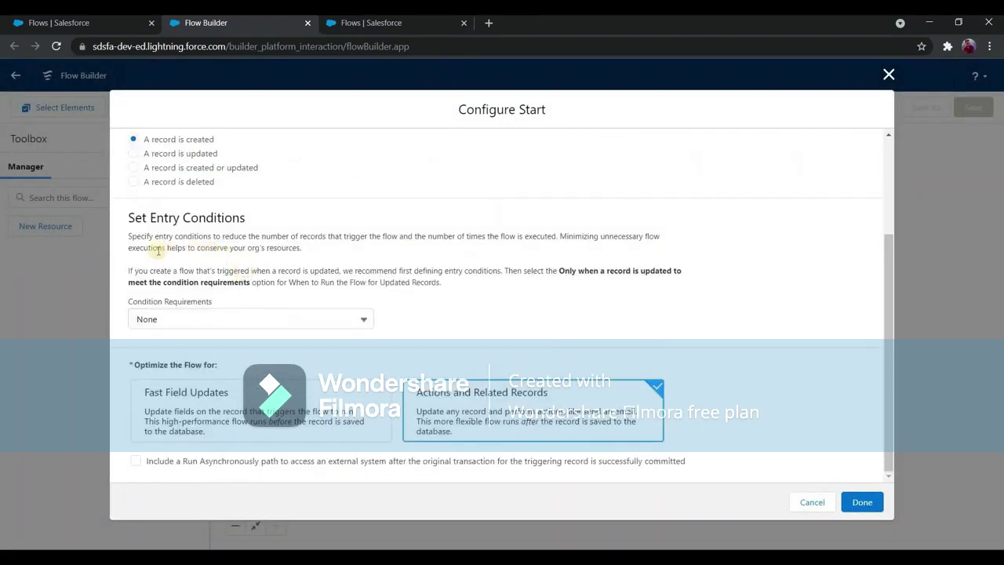
{"action": "scroll", "coordinate": [161, 251], "scroll_direction": "up", "scroll_amount": 2}
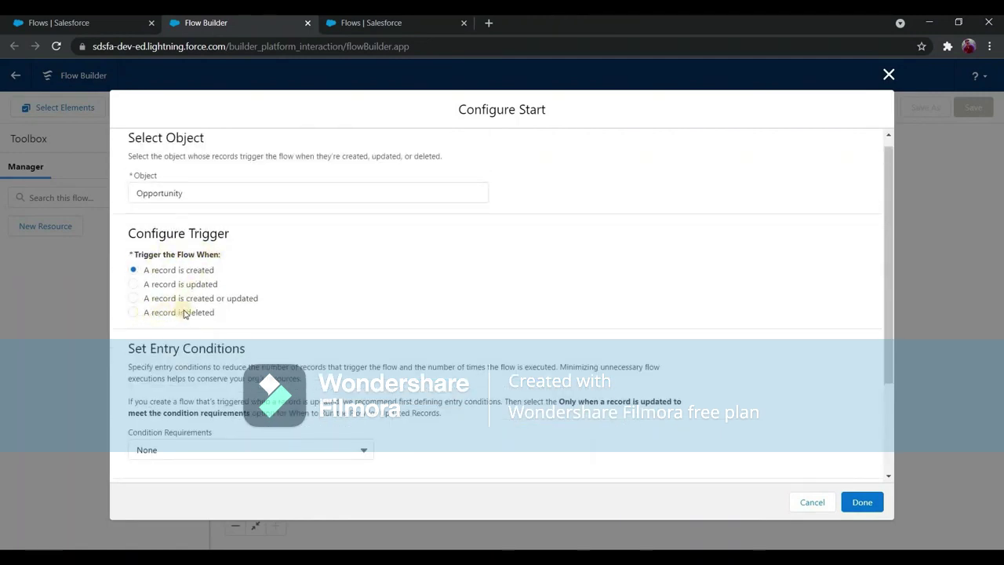
{"action": "left_click", "coordinate": [133, 312]}
{"action": "scroll", "coordinate": [298, 329], "scroll_direction": "down", "scroll_amount": 2}
{"action": "scroll", "coordinate": [372, 349], "scroll_direction": "up", "scroll_amount": 2}
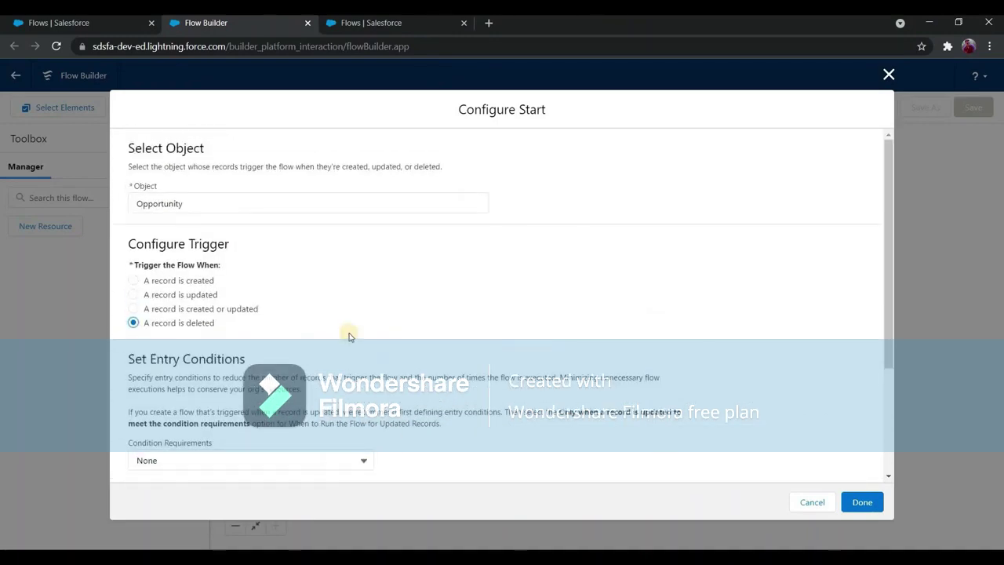
{"action": "scroll", "coordinate": [200, 380], "scroll_direction": "down", "scroll_amount": 2}
{"action": "left_click_drag", "start_coordinate": [139, 365], "coordinate": [240, 362]}
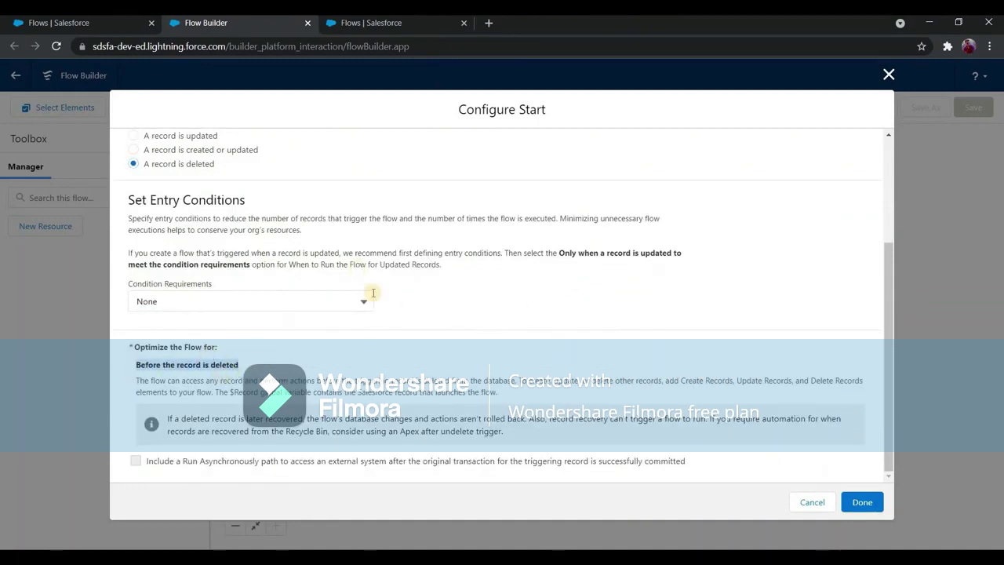
{"action": "scroll", "coordinate": [190, 345], "scroll_direction": "up", "scroll_amount": 2}
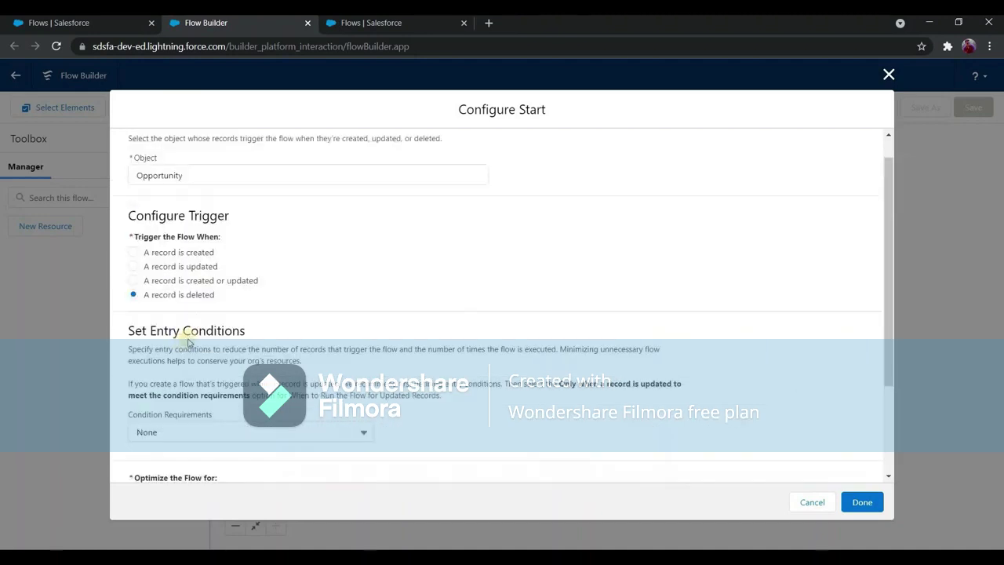
{"action": "scroll", "coordinate": [252, 306], "scroll_direction": "up", "scroll_amount": 1}
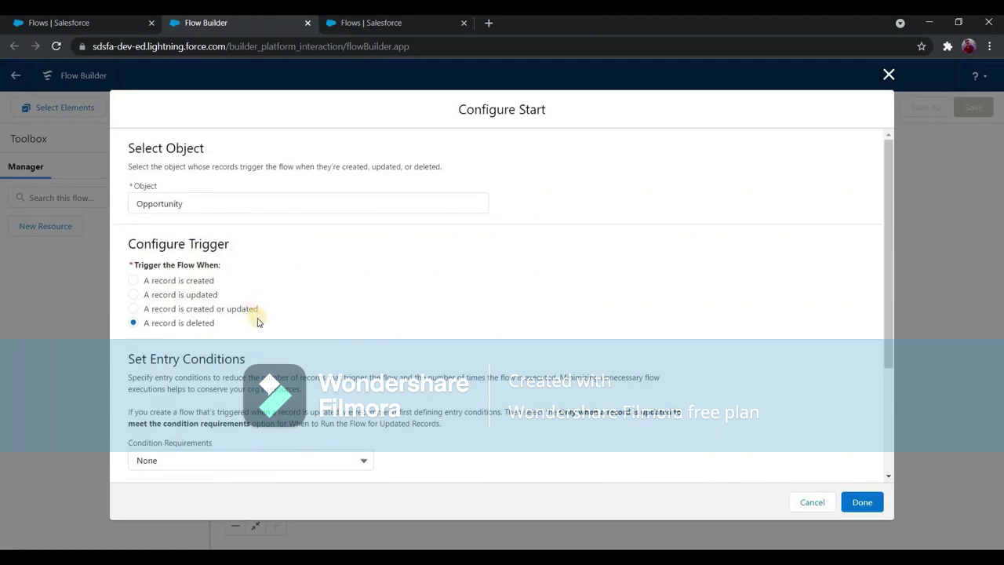
{"action": "scroll", "coordinate": [324, 330], "scroll_direction": "down", "scroll_amount": 3}
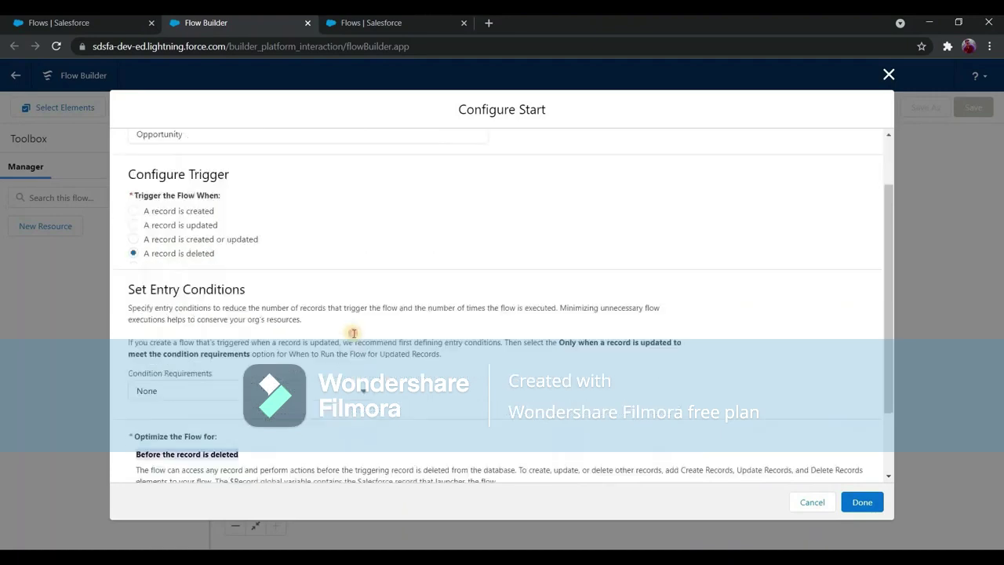
Require all conditions met with StageName Equals Closed Lost, and confirm the start.
{"action": "left_click", "coordinate": [354, 332]}
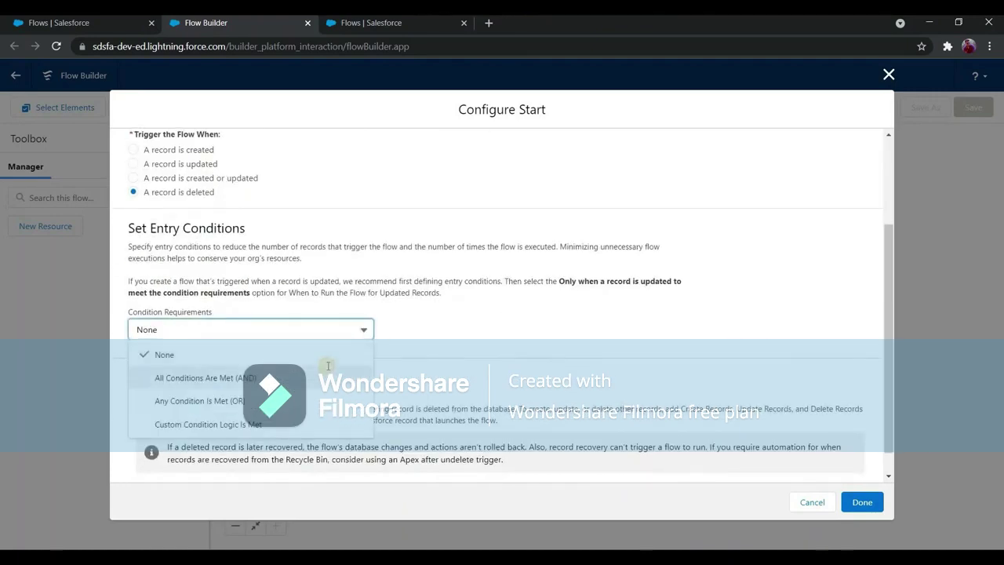
{"action": "left_click", "coordinate": [328, 370]}
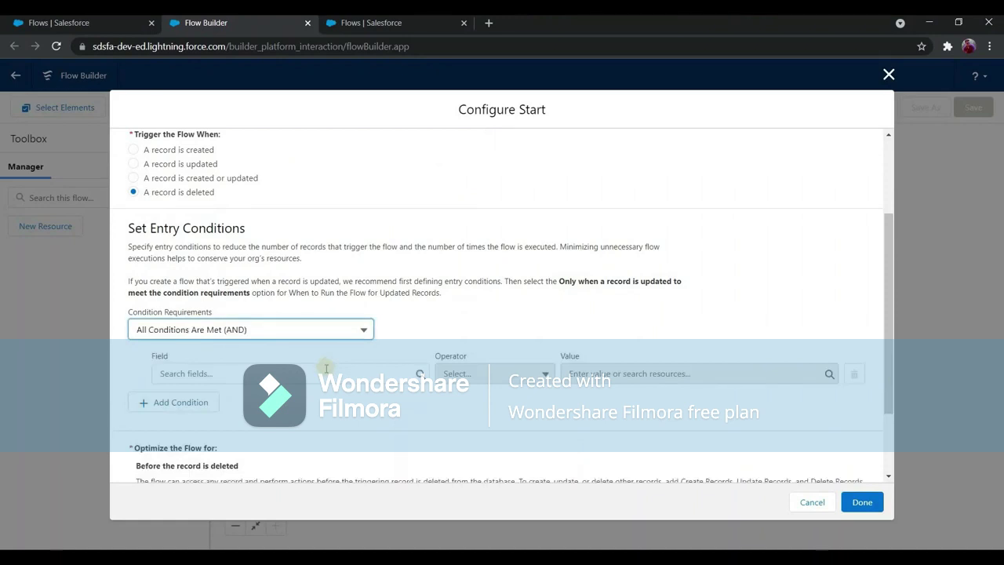
{"action": "left_click", "coordinate": [321, 368]}
{"action": "type", "text": "stage"}
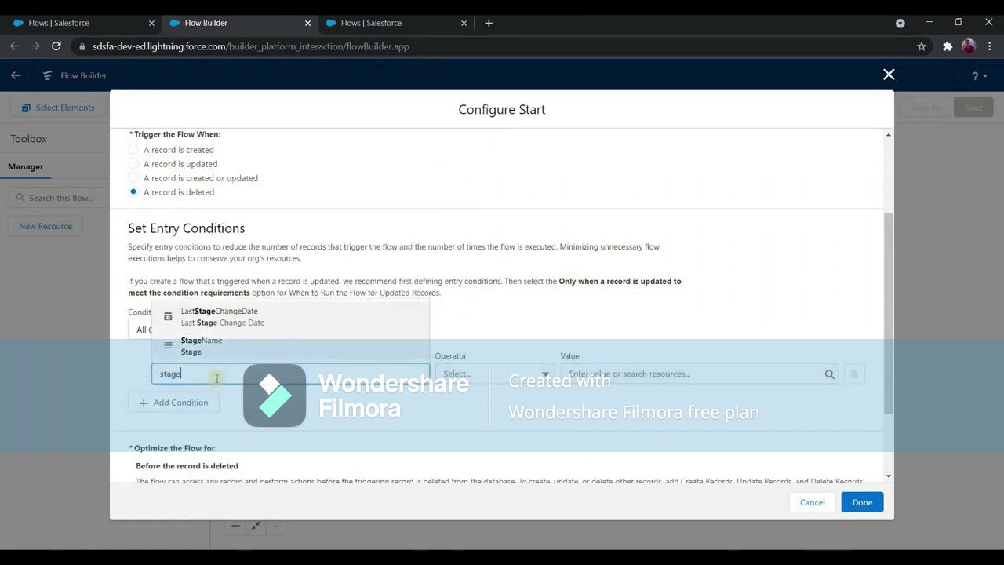
{"action": "left_click", "coordinate": [202, 345]}
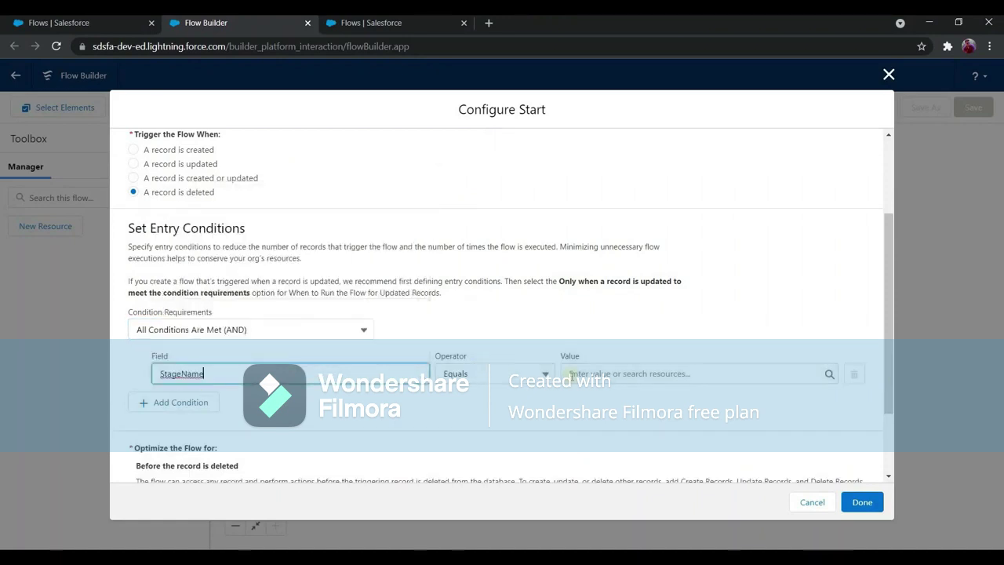
{"action": "left_click", "coordinate": [657, 374]}
{"action": "scroll", "coordinate": [642, 314], "scroll_direction": "down", "scroll_amount": 3}
{"action": "scroll", "coordinate": [639, 271], "scroll_direction": "down", "scroll_amount": 2}
{"action": "left_click", "coordinate": [577, 286]}
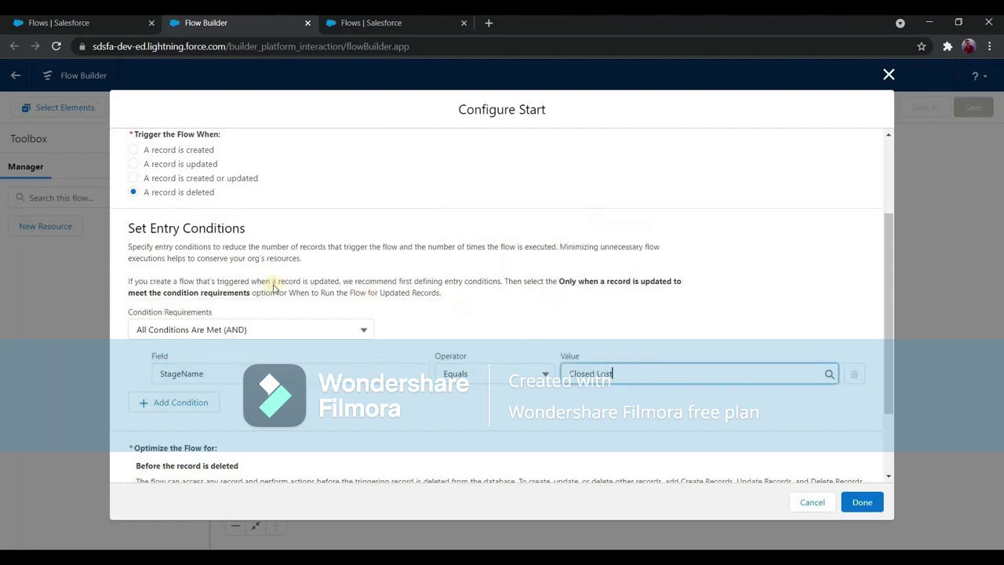
{"action": "scroll", "coordinate": [229, 227], "scroll_direction": "up", "scroll_amount": 3}
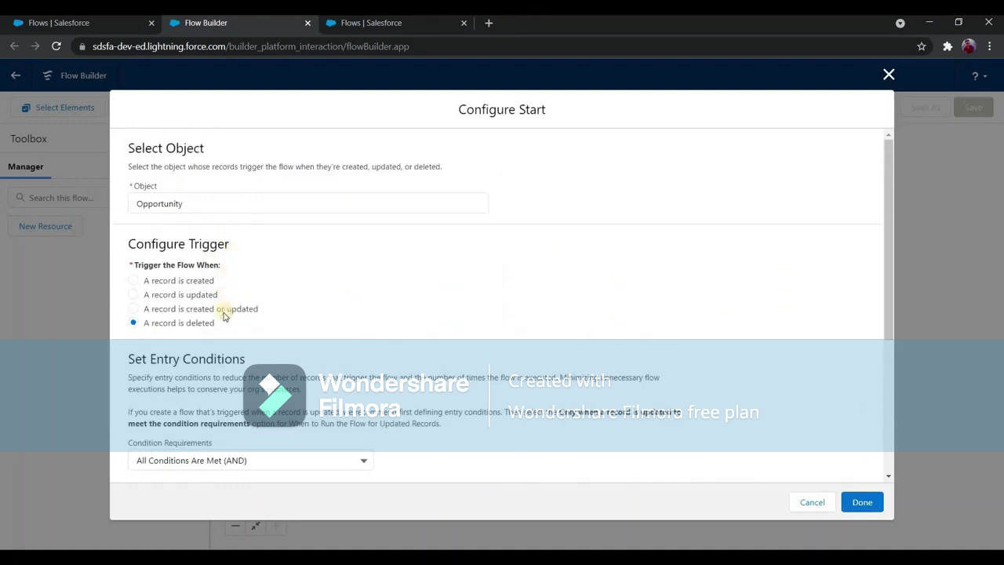
{"action": "scroll", "coordinate": [305, 357], "scroll_direction": "down", "scroll_amount": 1}
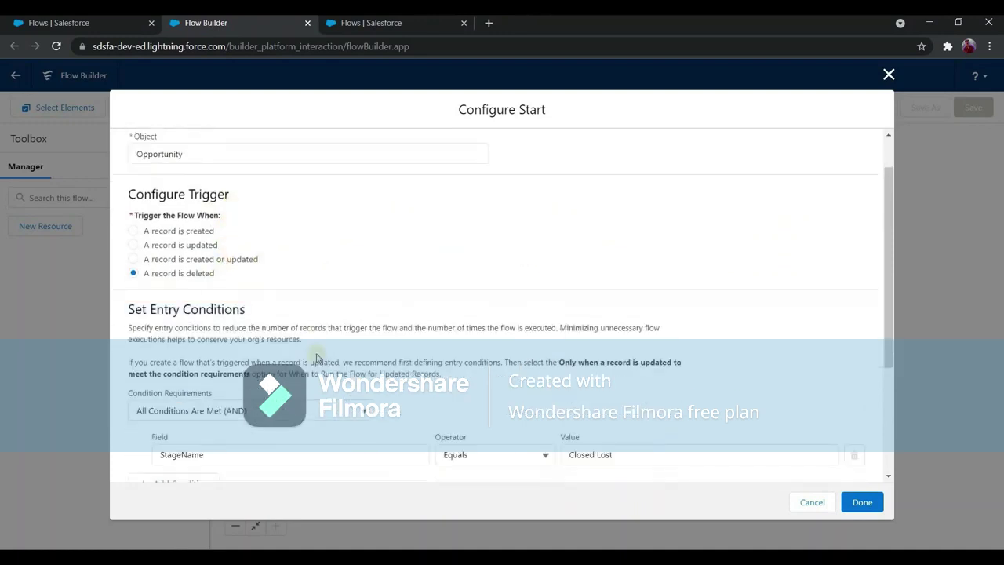
{"action": "scroll", "coordinate": [317, 357], "scroll_direction": "down", "scroll_amount": 2}
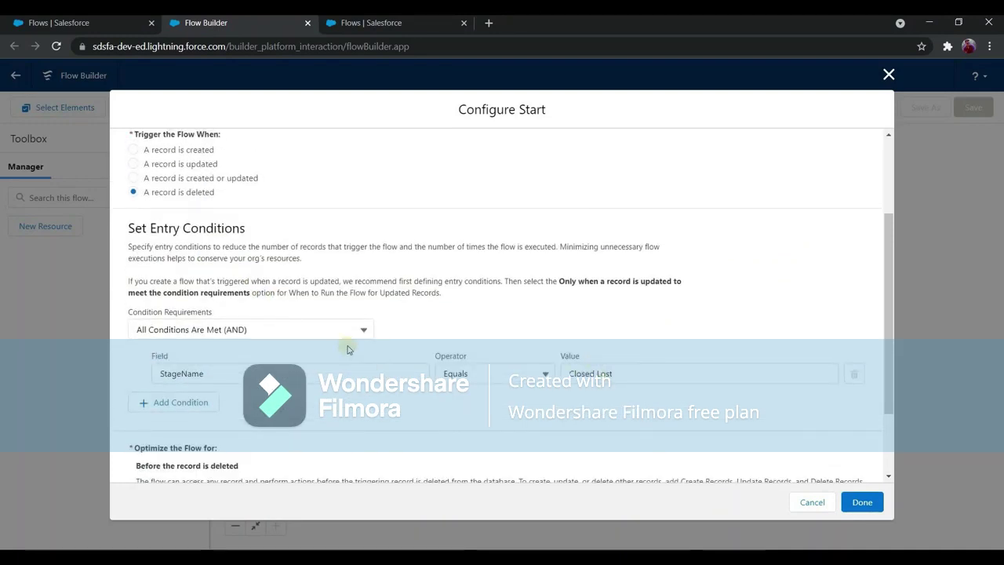
{"action": "scroll", "coordinate": [325, 295], "scroll_direction": "down", "scroll_amount": 2}
{"action": "left_click", "coordinate": [863, 504]}
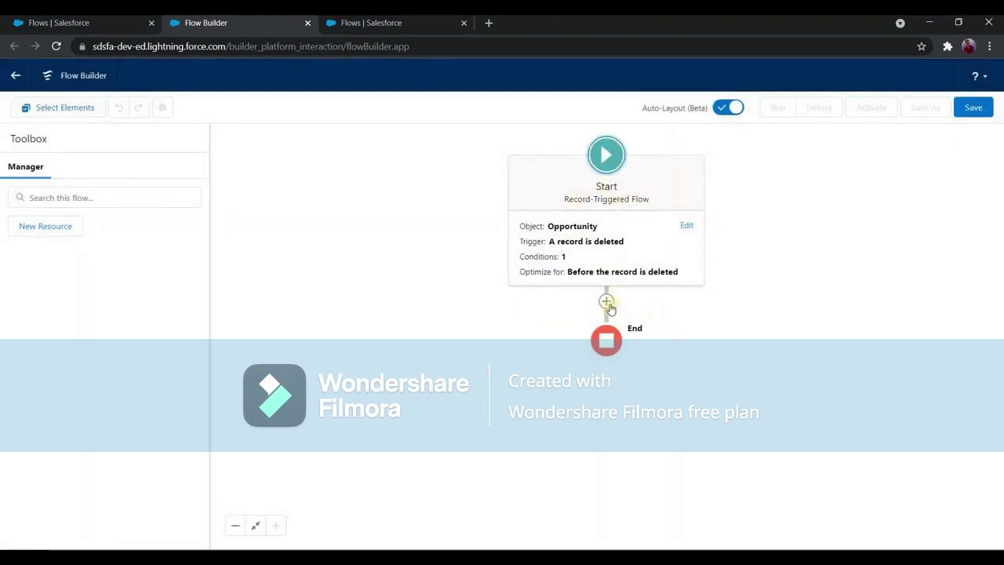
Add a Send Custom Notification action after Start, labelled 'Send notification'.
{"action": "left_click", "coordinate": [605, 302]}
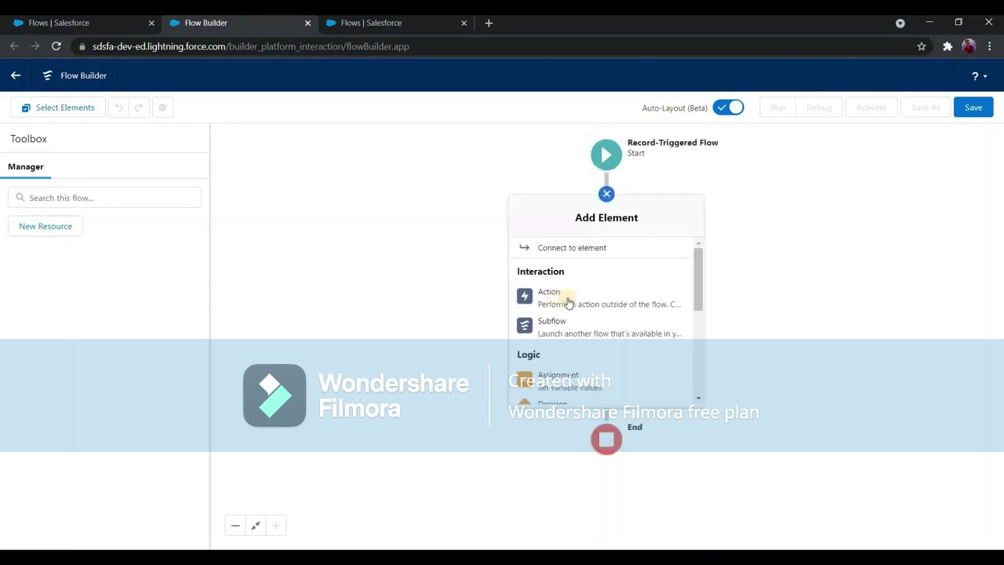
{"action": "left_click", "coordinate": [578, 305]}
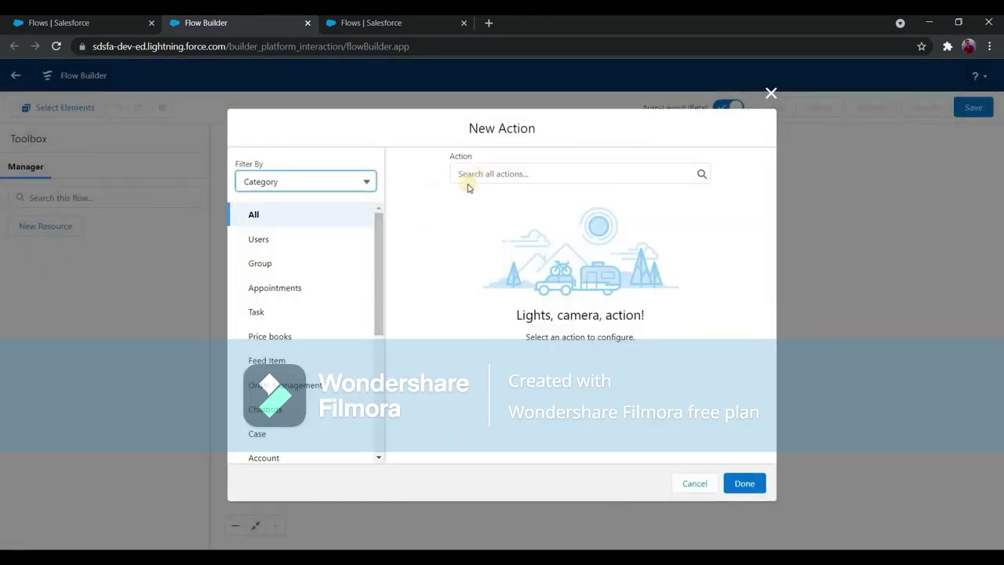
{"action": "left_click", "coordinate": [486, 176]}
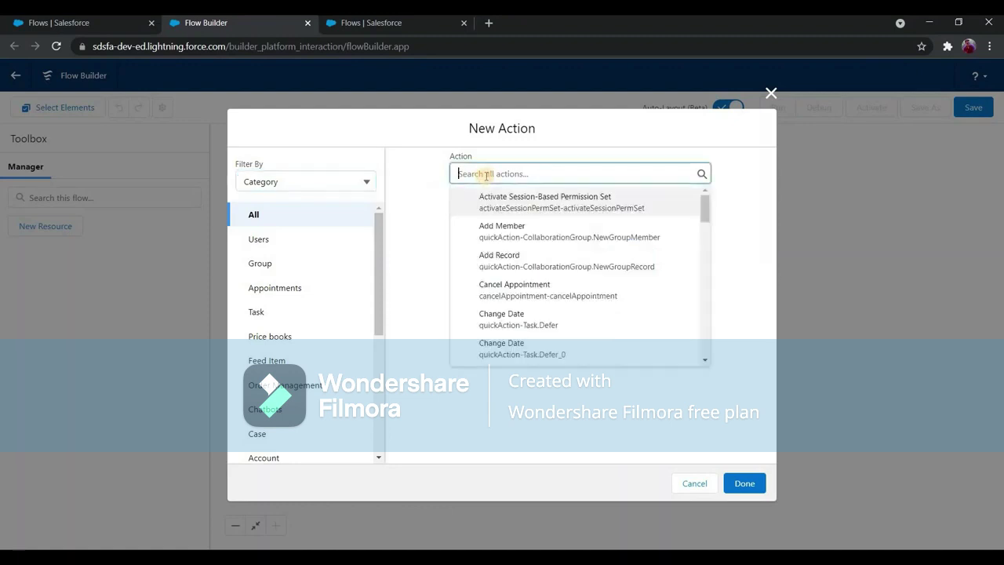
{"action": "type", "text": "noti"}
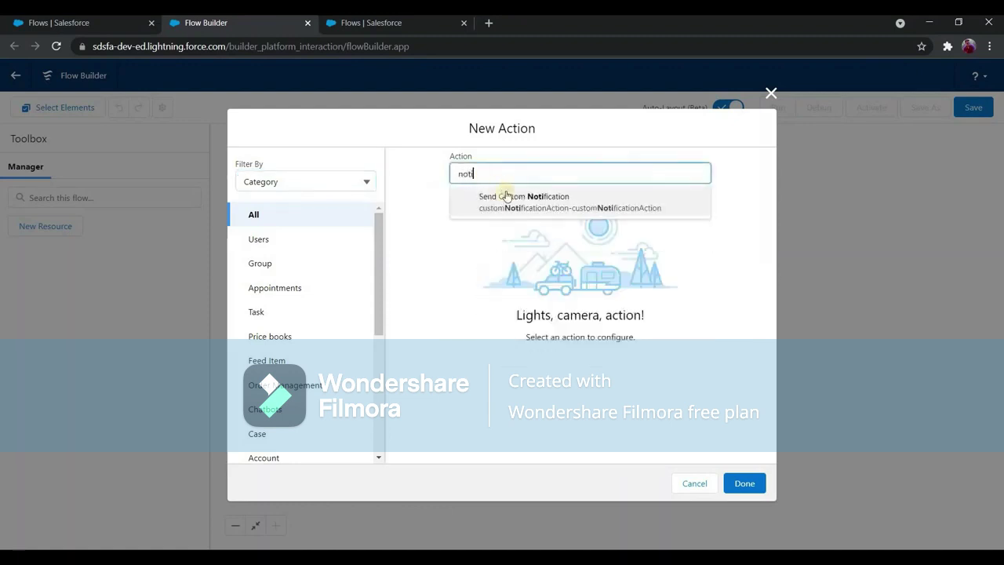
{"action": "key", "text": "Return"}
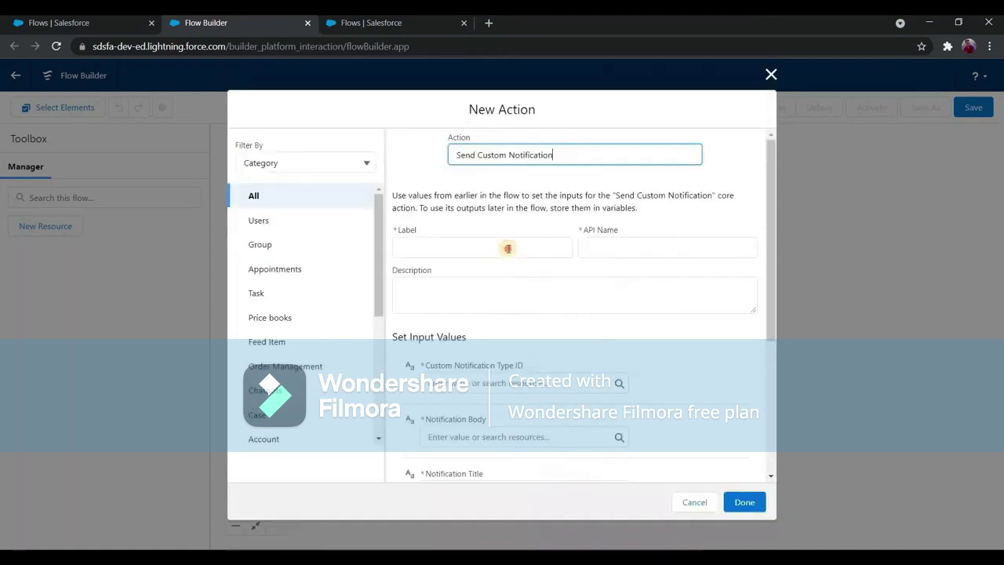
{"action": "left_click", "coordinate": [508, 248]}
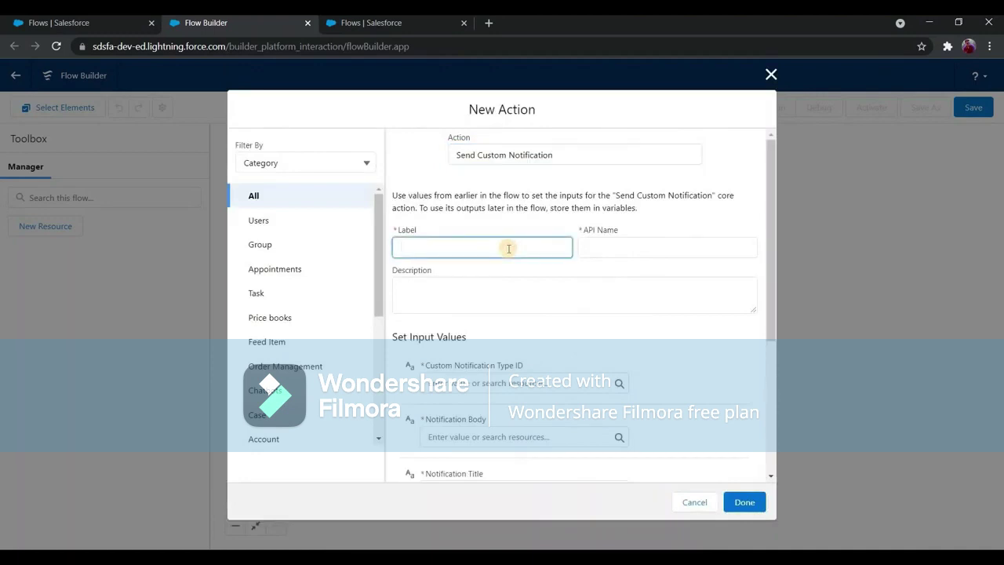
{"action": "type", "text": "Send notification to oppo"}
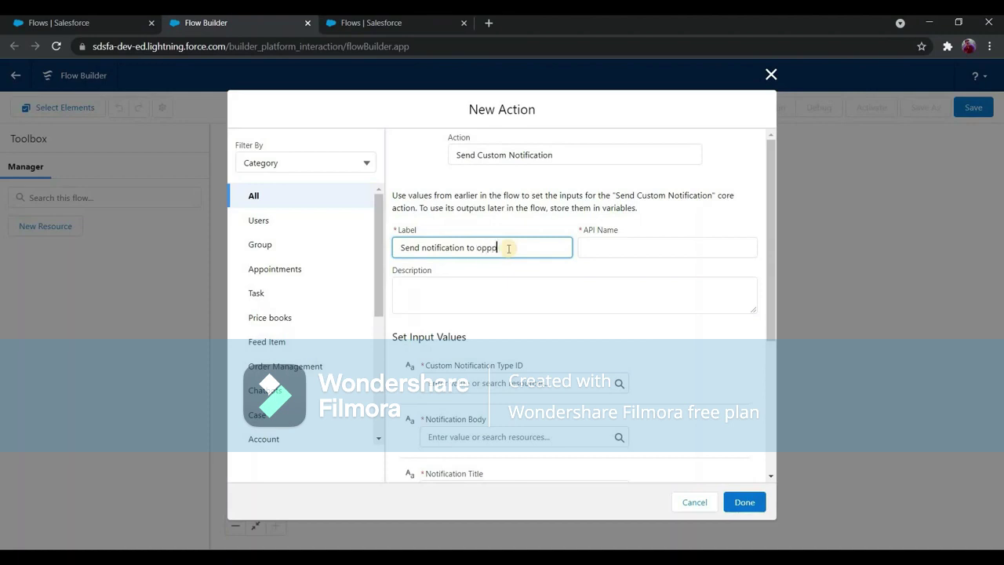
{"action": "key", "text": "BackSpace"}
{"action": "type", "text": "o"}
{"action": "left_click", "coordinate": [575, 292]}
Set the notification body to 'An opp deleted' and title to 'Oops an opp is deleted.'.
{"action": "scroll", "coordinate": [570, 343], "scroll_direction": "down", "scroll_amount": 5}
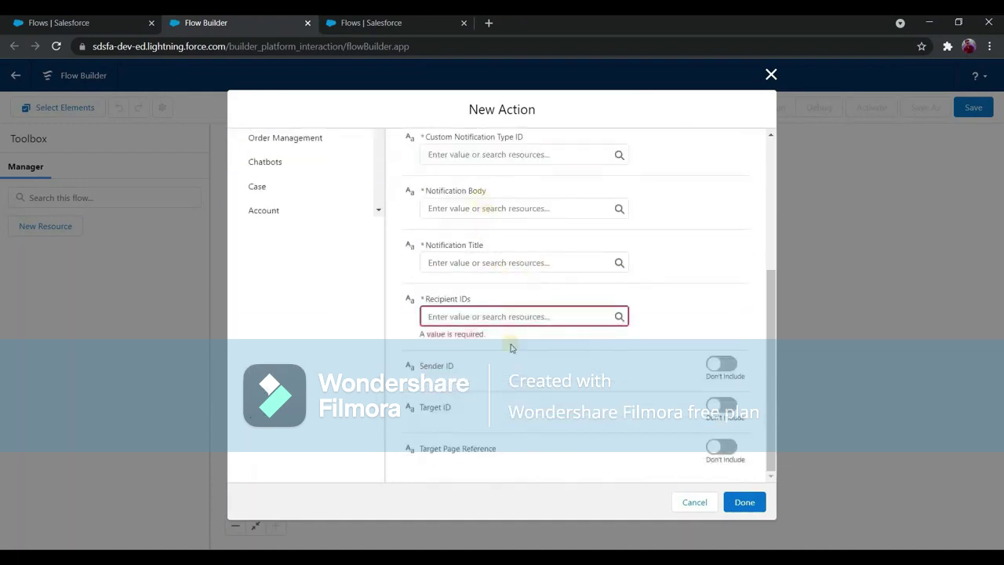
{"action": "scroll", "coordinate": [498, 267], "scroll_direction": "up", "scroll_amount": 2}
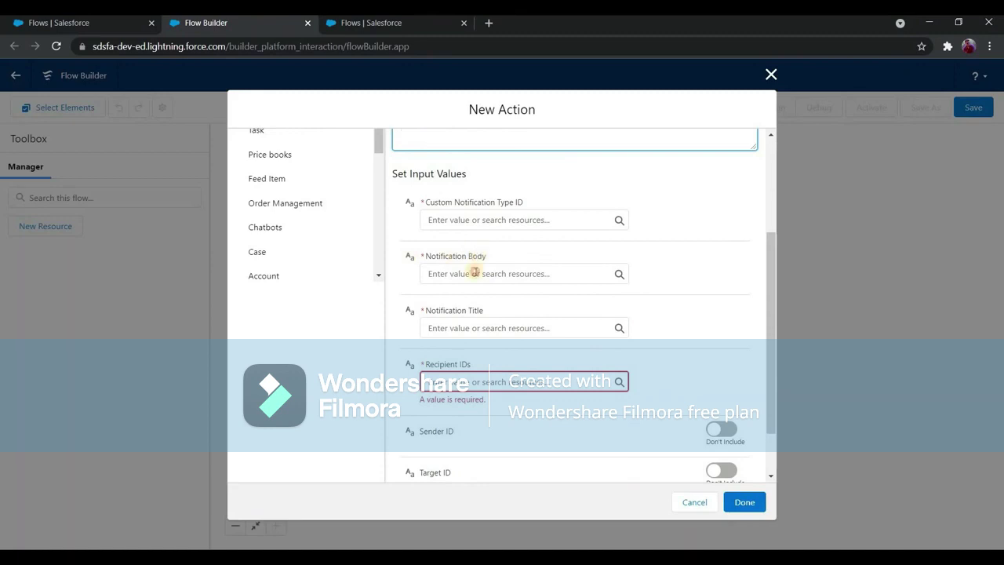
{"action": "left_click", "coordinate": [584, 279]}
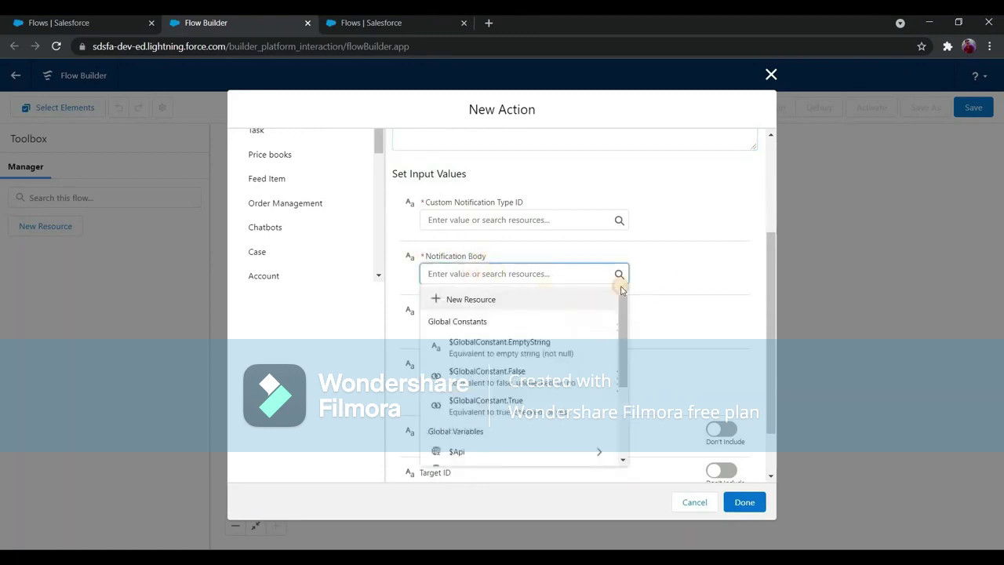
{"action": "key", "text": "Escape"}
{"action": "left_click", "coordinate": [503, 276]}
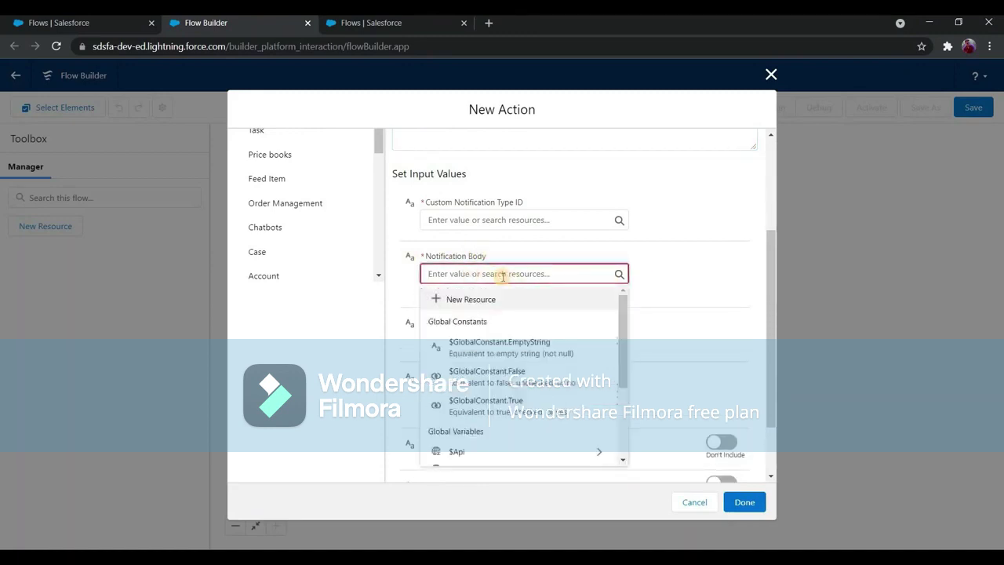
{"action": "type", "text": "An opp"}
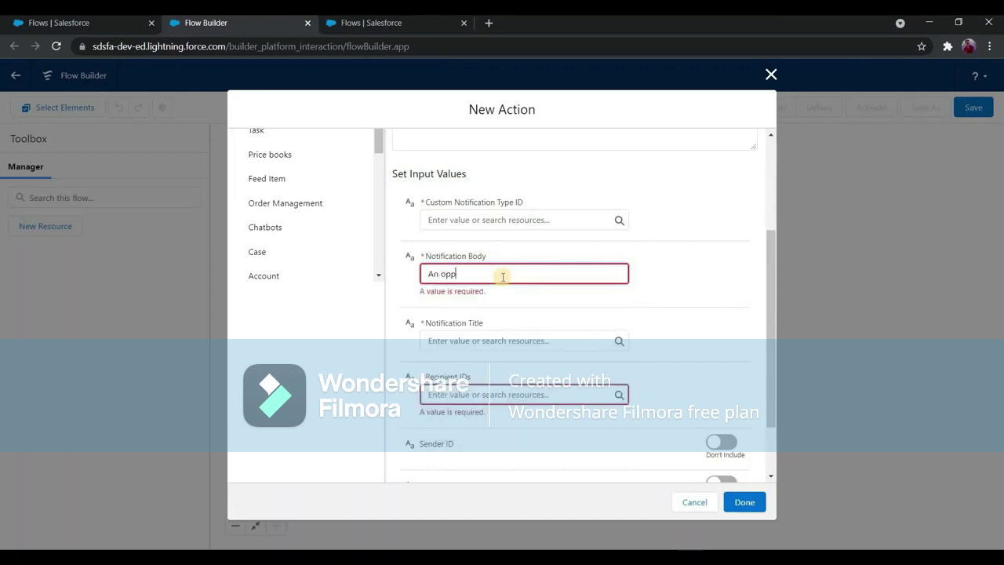
{"action": "type", "text": " deleted"}
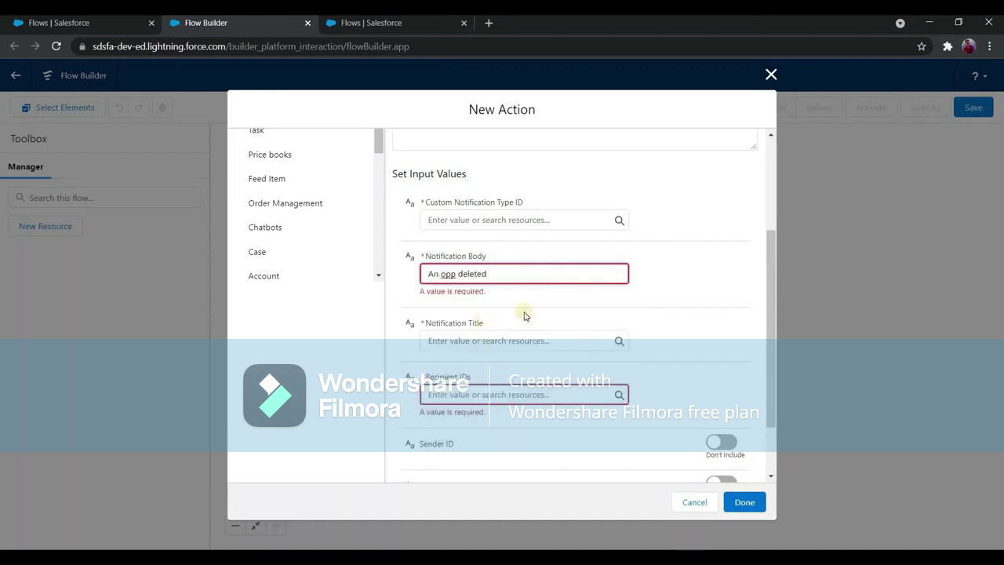
{"action": "left_click", "coordinate": [524, 315]}
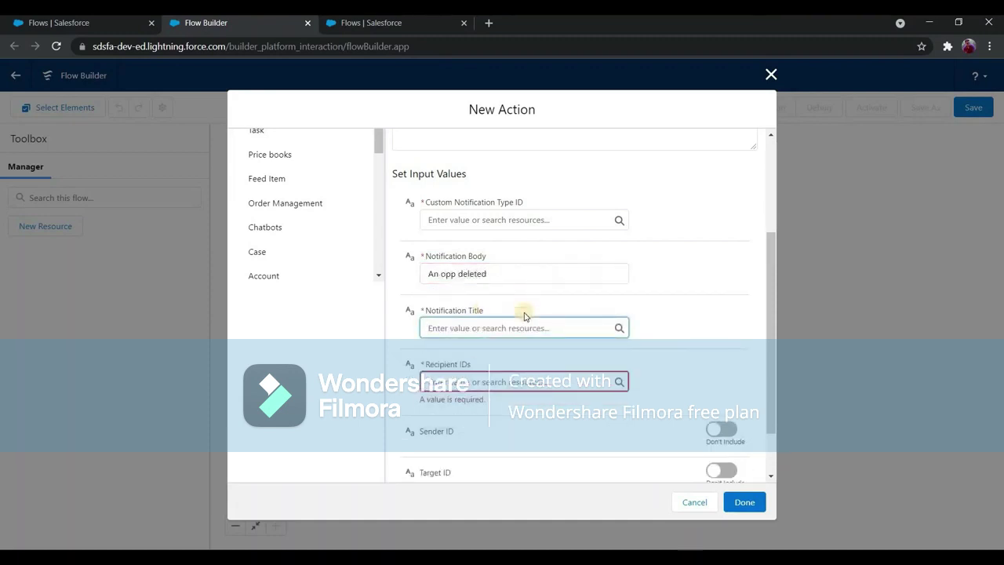
{"action": "type", "text": "Op"}
{"action": "key", "text": "BackSpace"}
{"action": "type", "text": "ops an opp is deleted."}
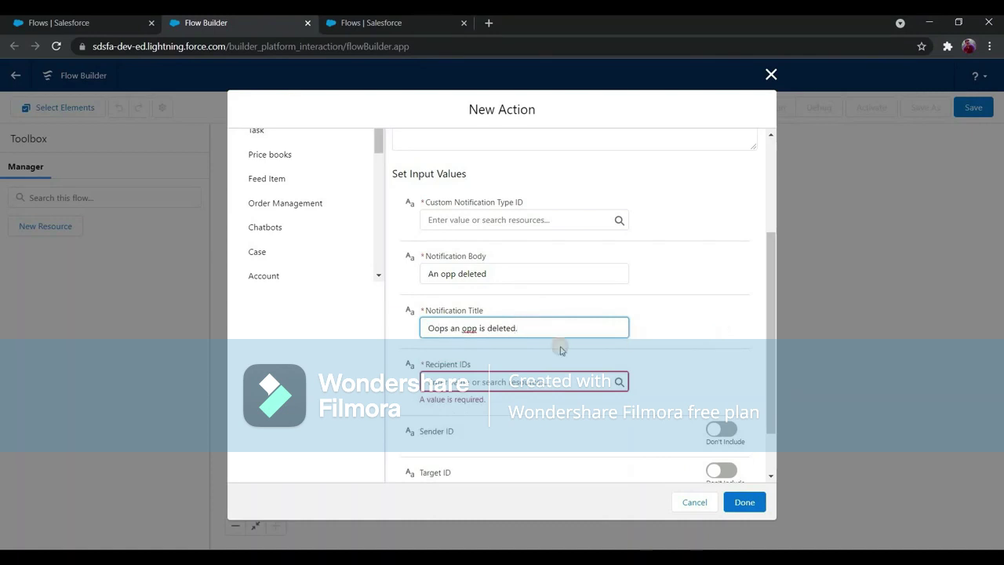
{"action": "left_click", "coordinate": [471, 380]}
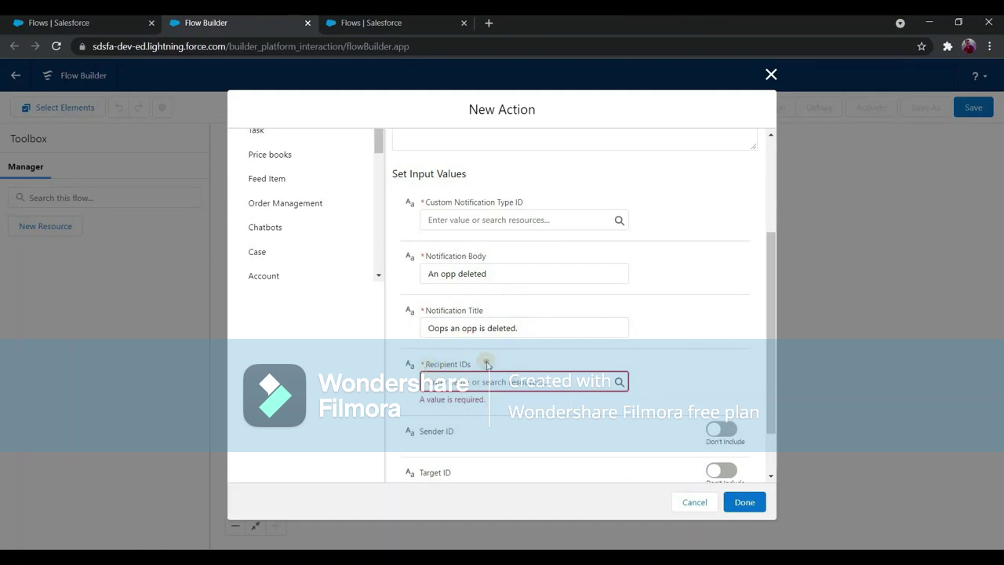
{"action": "triple_click", "coordinate": [487, 365]}
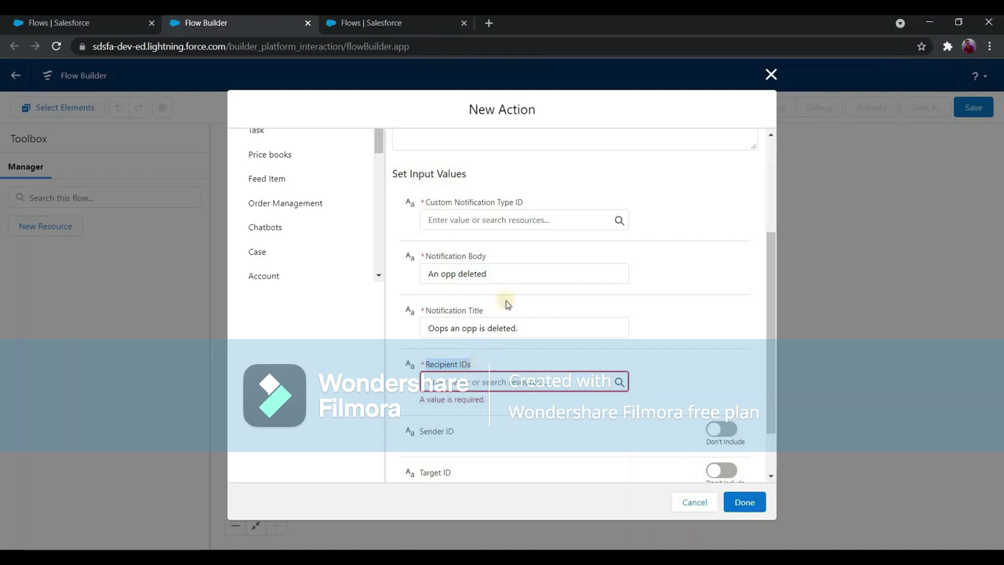
{"action": "left_click_drag", "start_coordinate": [426, 204], "coordinate": [520, 200]}
On the Setup Flows page, filter the Setup menu by 'custom'.
{"action": "left_click", "coordinate": [106, 24]}
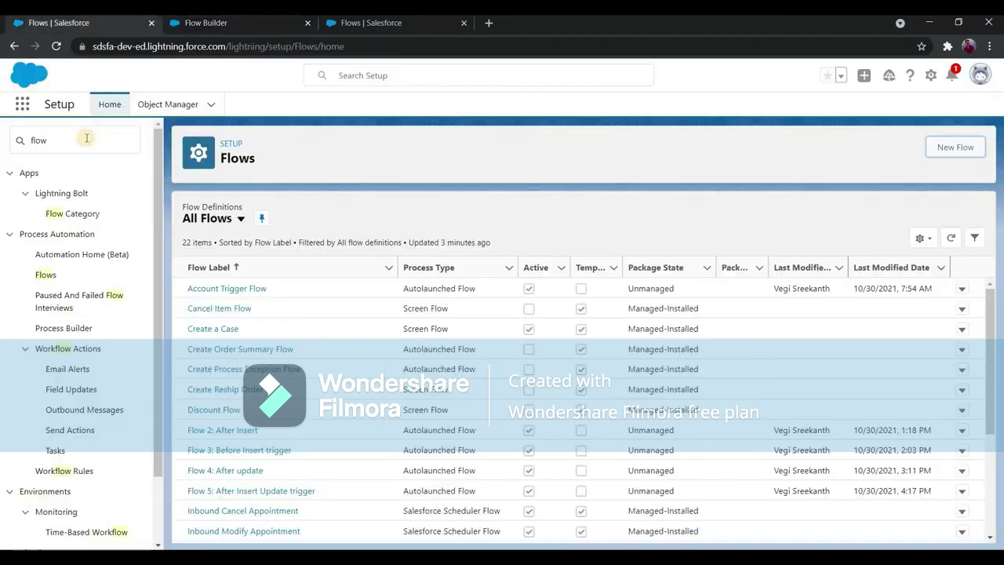
{"action": "double_click", "coordinate": [86, 138]}
{"action": "type", "text": "c"}
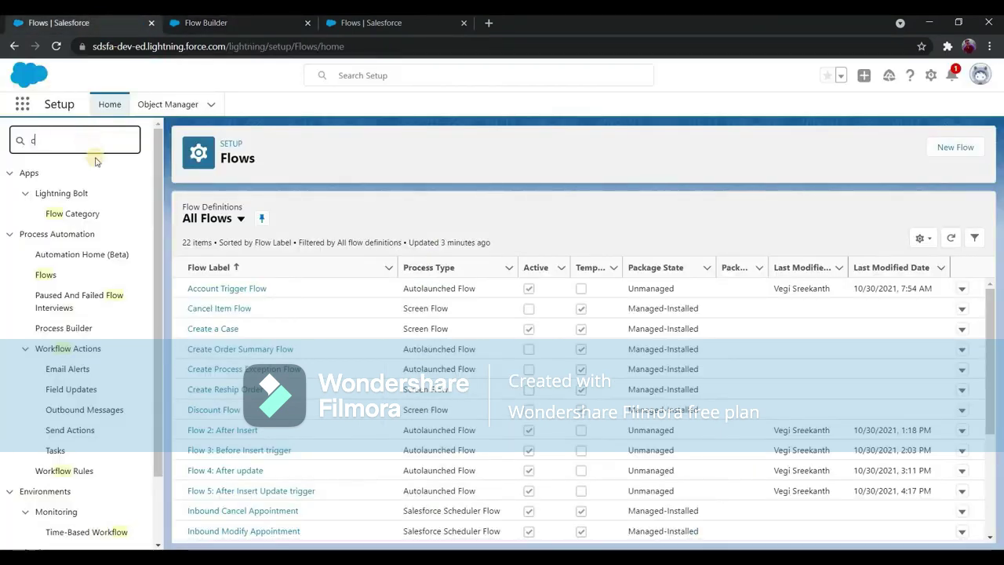
{"action": "type", "text": "ustom"}
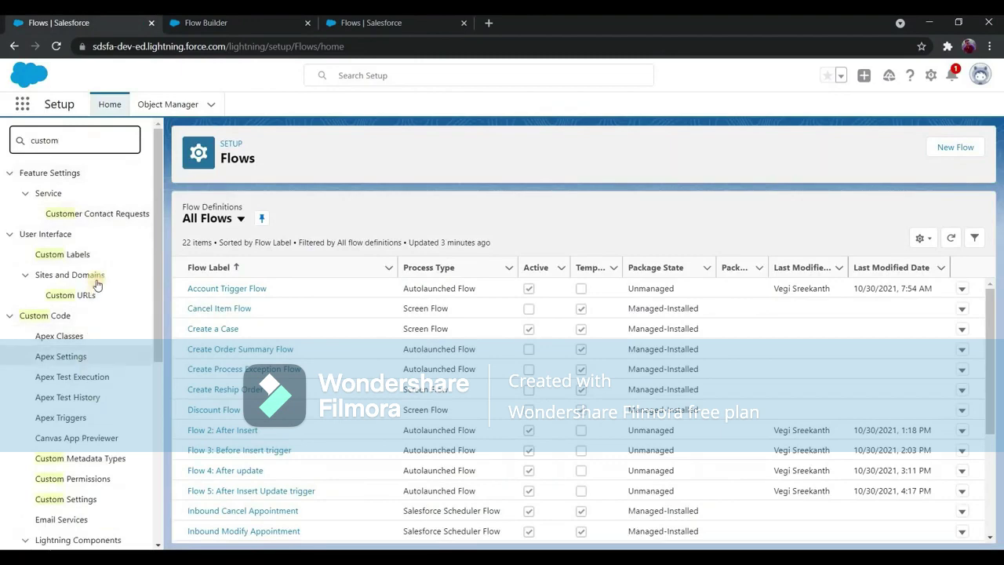
{"action": "scroll", "coordinate": [96, 285], "scroll_direction": "down", "scroll_amount": 2}
{"action": "scroll", "coordinate": [97, 285], "scroll_direction": "up", "scroll_amount": 1}
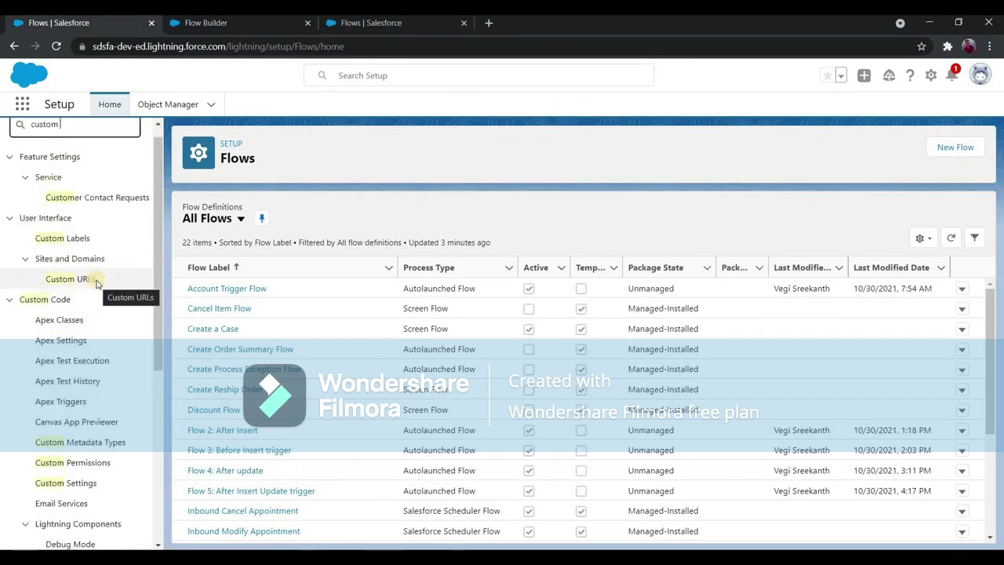
Open Custom Notifications and copy the Flow_Sample_notification API name.
{"action": "type", "text": "not"}
{"action": "left_click", "coordinate": [100, 203]}
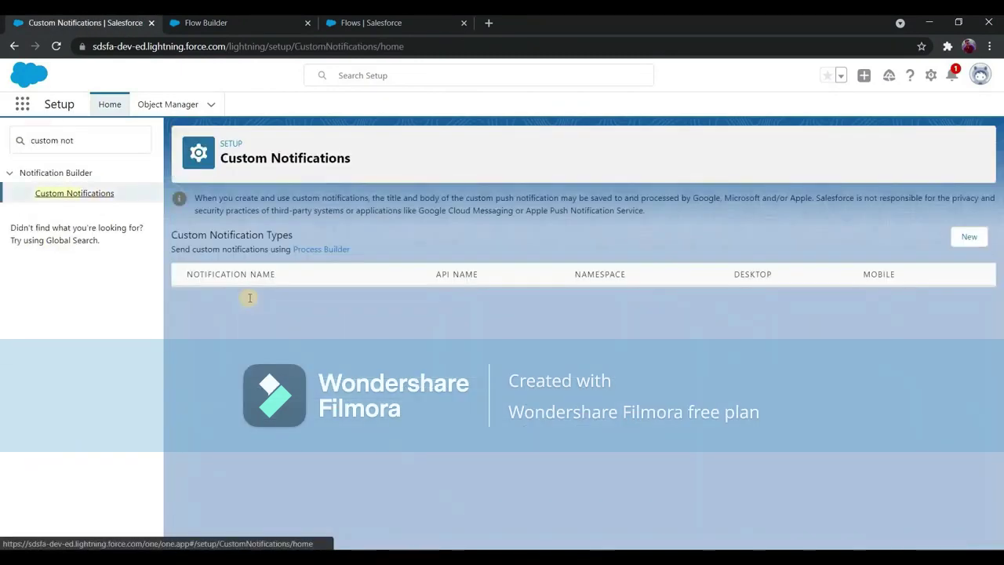
{"action": "triple_click", "coordinate": [238, 298]}
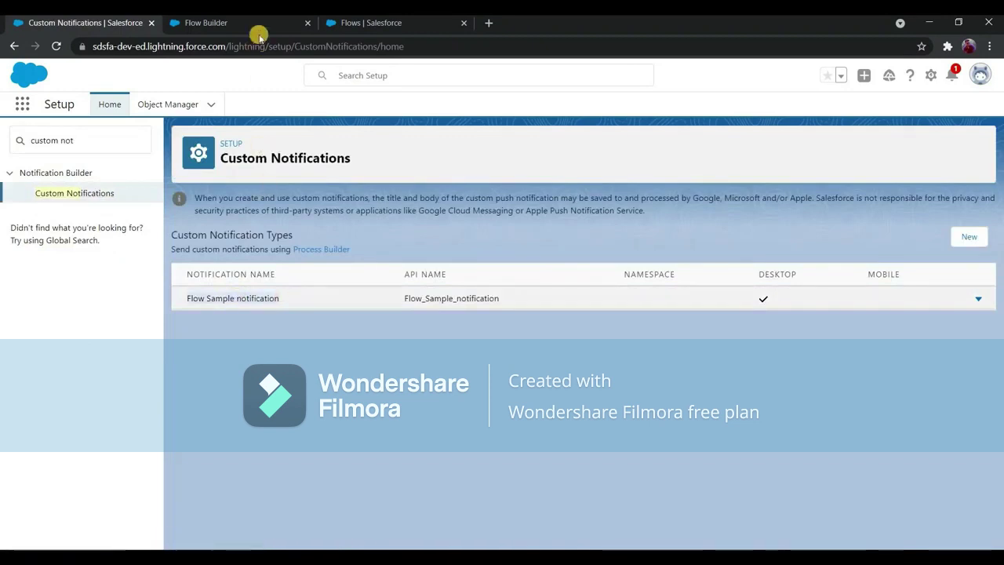
{"action": "key", "text": "ctrl+Tab"}
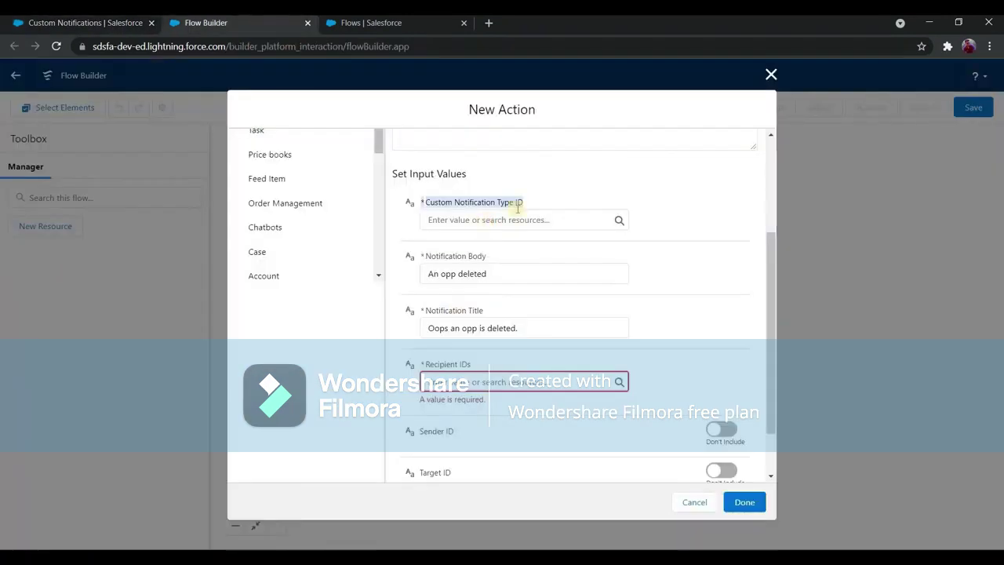
{"action": "left_click", "coordinate": [496, 223]}
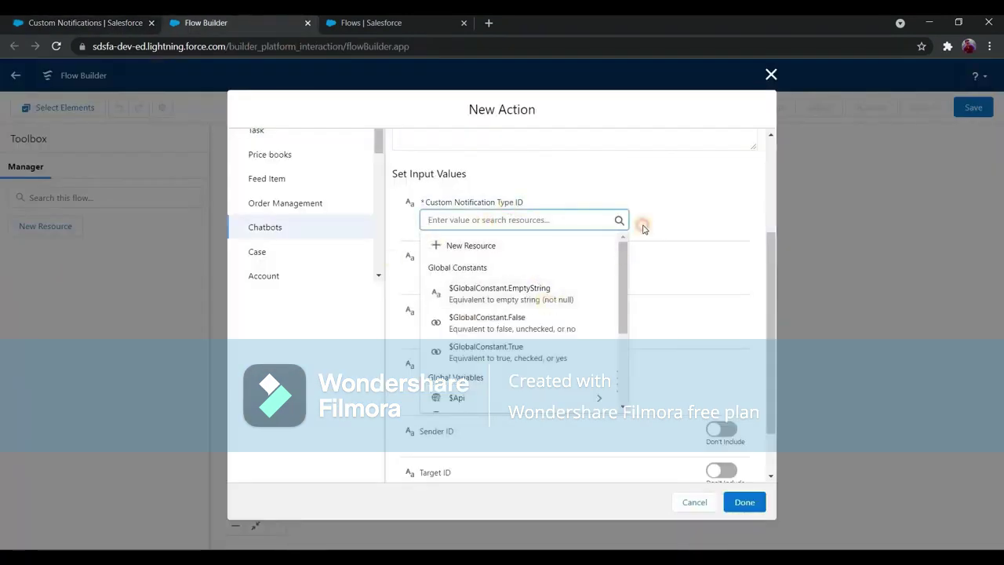
{"action": "left_click", "coordinate": [76, 25]}
{"action": "key", "text": "ctrl+shift+Tab"}
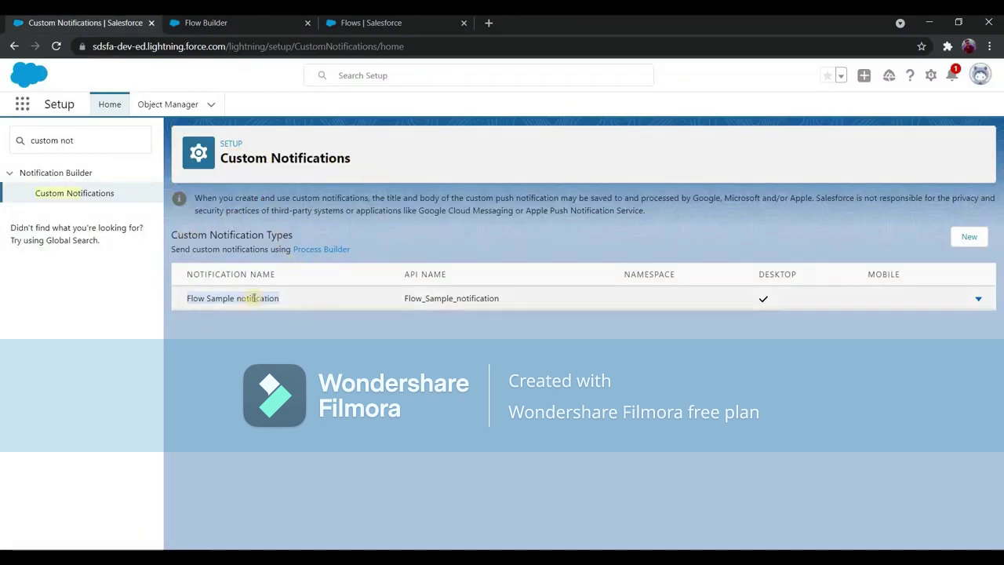
{"action": "double_click", "coordinate": [443, 301]}
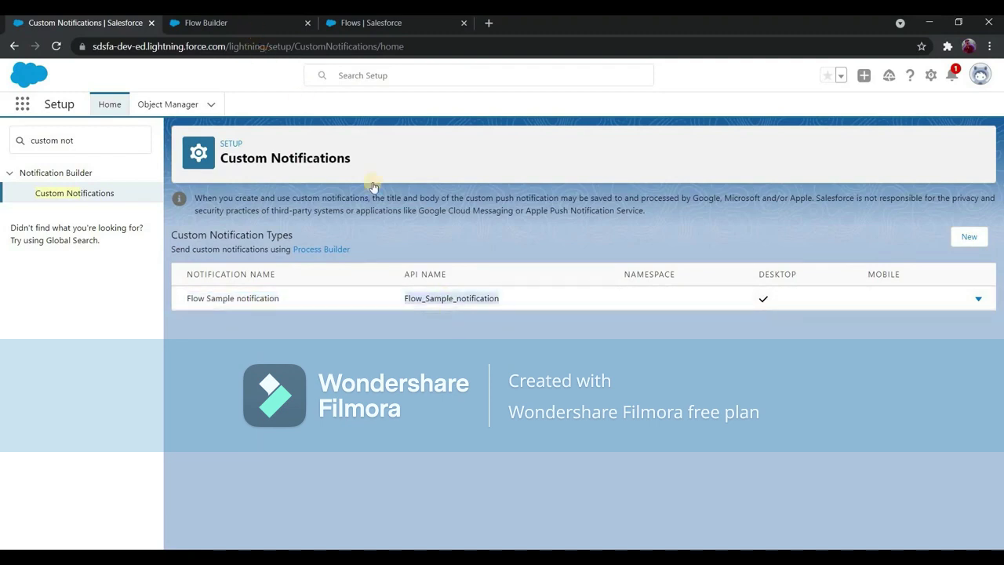
{"action": "key", "text": "ctrl+Tab"}
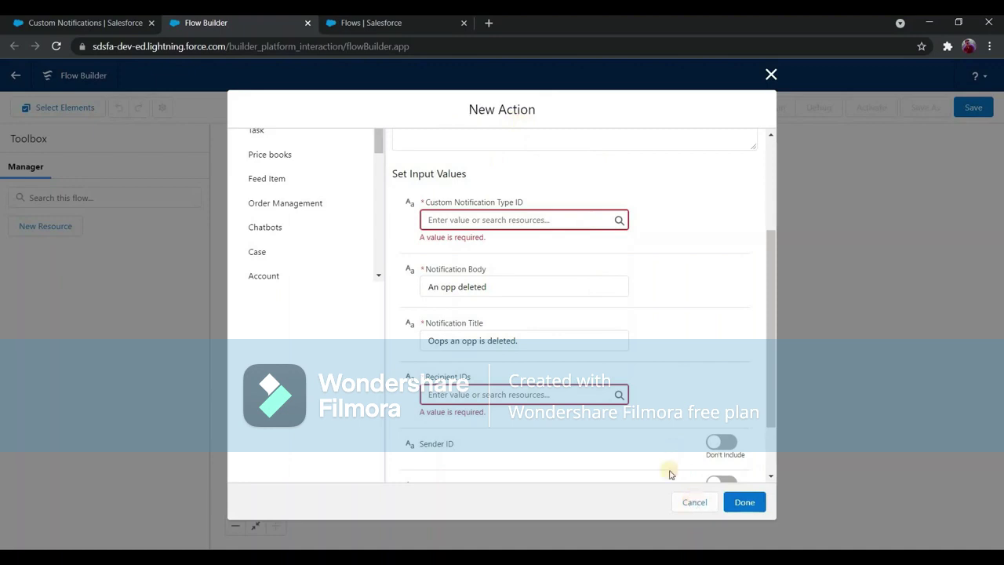
Cancel the unfinished notification action, leaving only Start and End on the canvas.
{"action": "left_click", "coordinate": [694, 502]}
{"action": "left_click", "coordinate": [94, 27]}
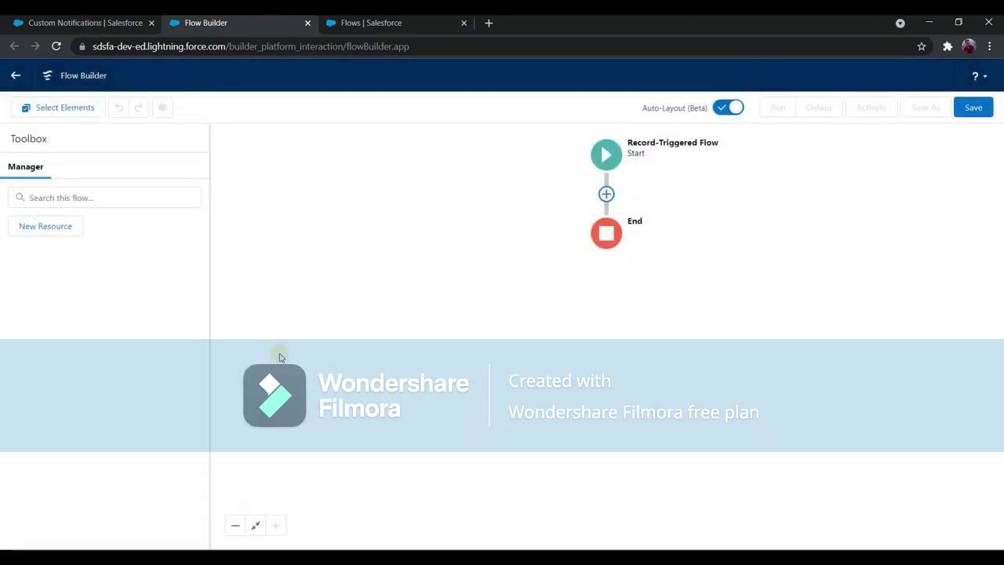
{"action": "left_click", "coordinate": [225, 22]}
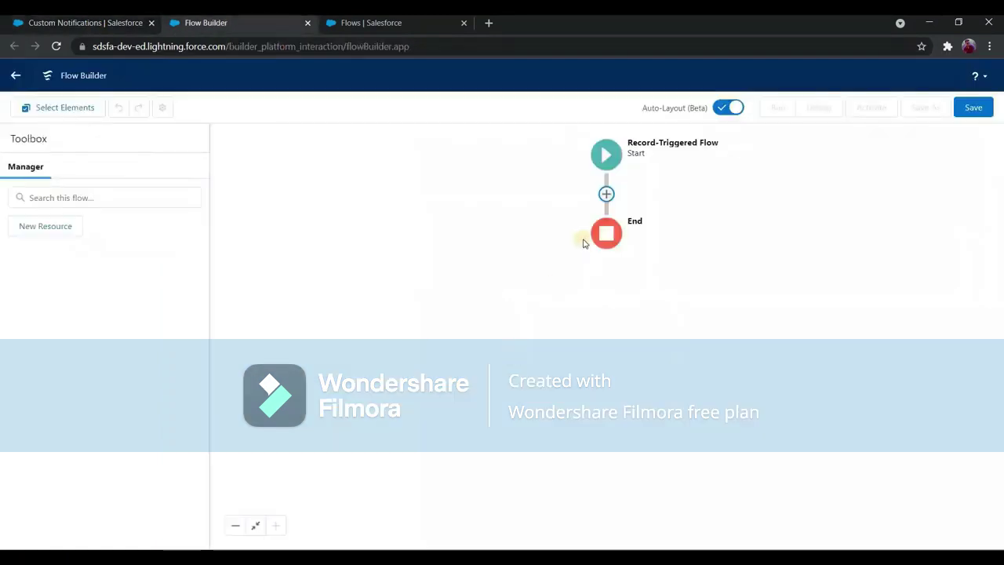
Add a Get Records step after Start labelled 'Get custom notification type'.
{"action": "left_click", "coordinate": [607, 194]}
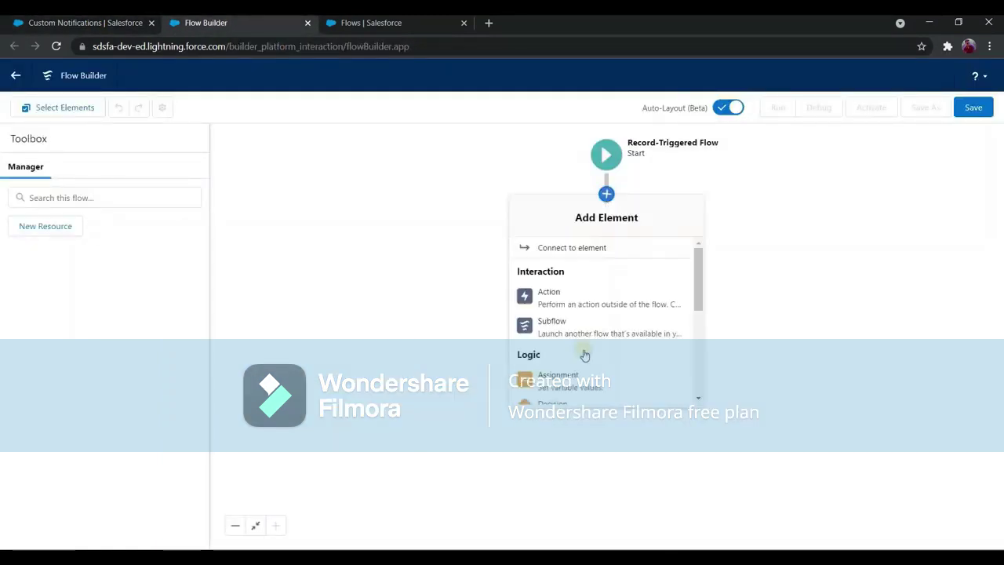
{"action": "scroll", "coordinate": [557, 345], "scroll_direction": "down", "scroll_amount": 1}
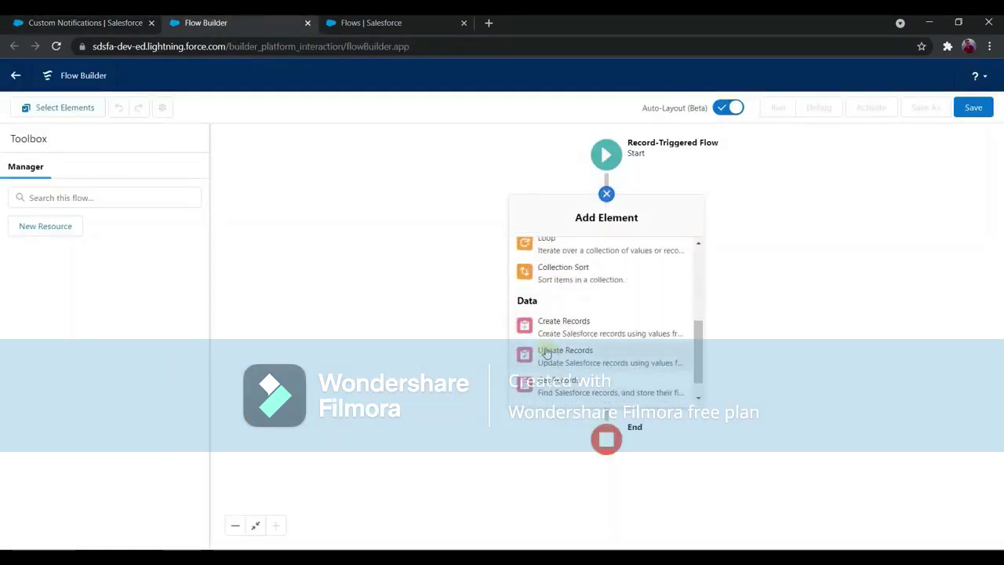
{"action": "scroll", "coordinate": [547, 354], "scroll_direction": "down", "scroll_amount": 1}
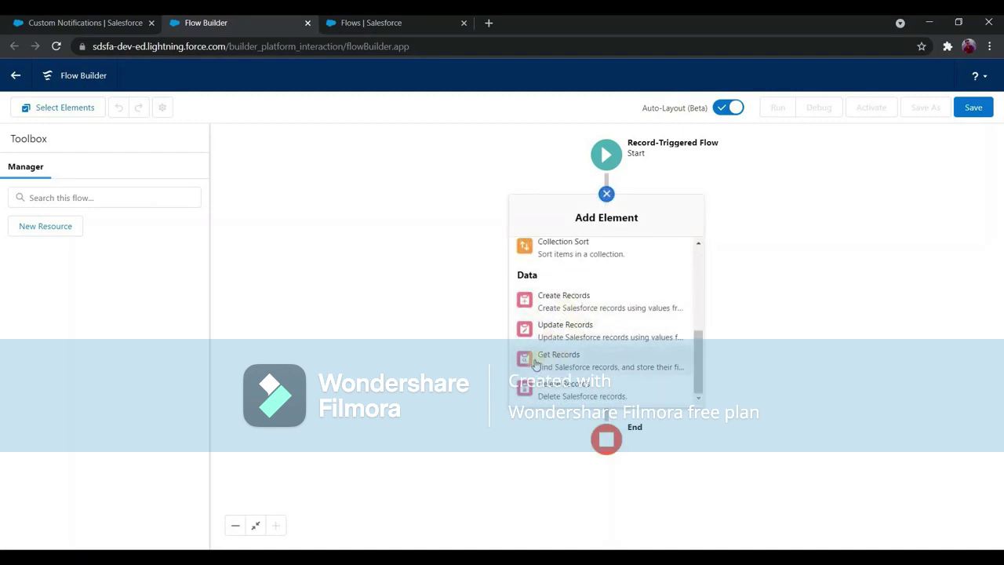
{"action": "left_click", "coordinate": [590, 365]}
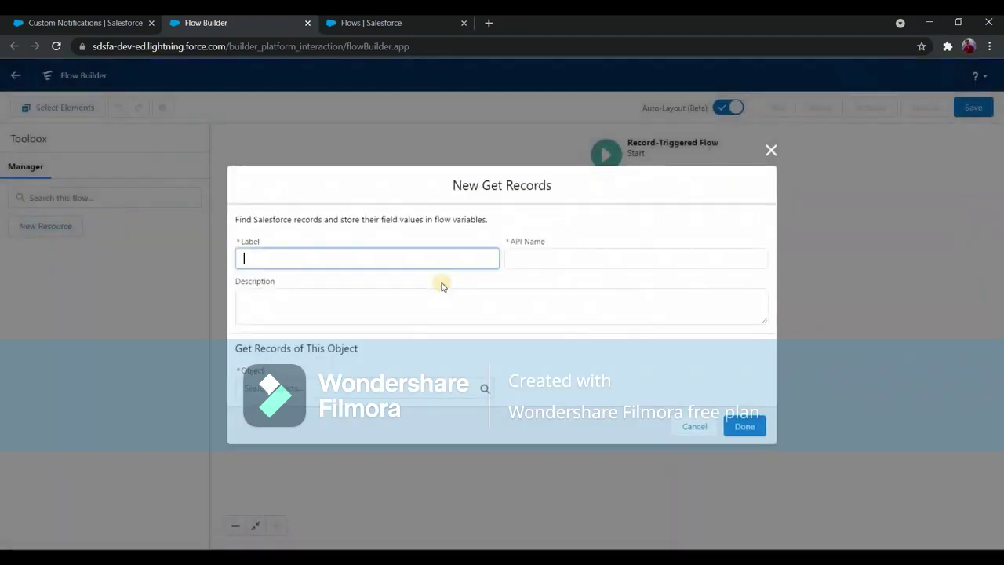
{"action": "type", "text": "Get custom notification type"}
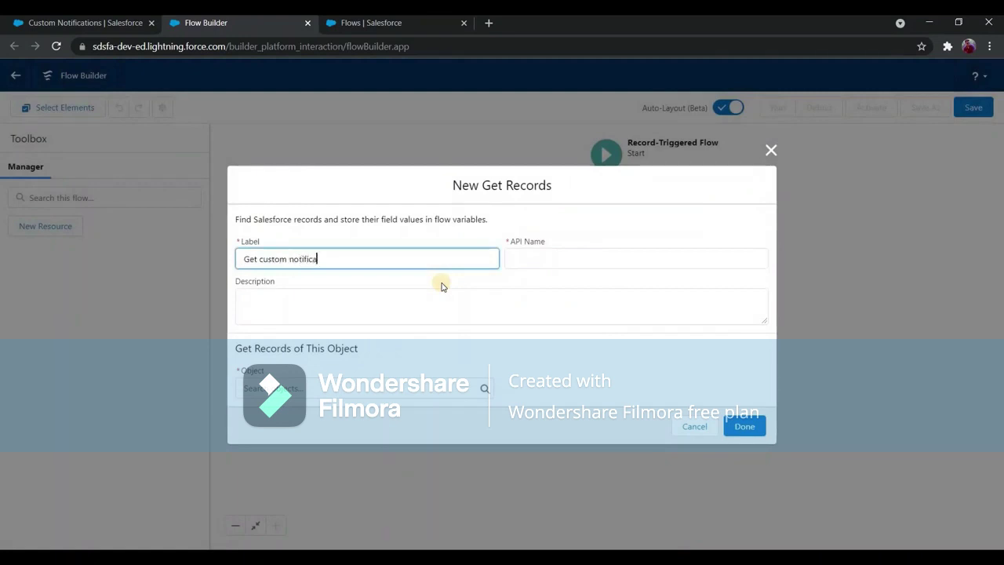
{"action": "left_click", "coordinate": [453, 320]}
Query the Custom Notification Type object and copy the Flow_Sample_notification API name.
{"action": "left_click", "coordinate": [391, 388]}
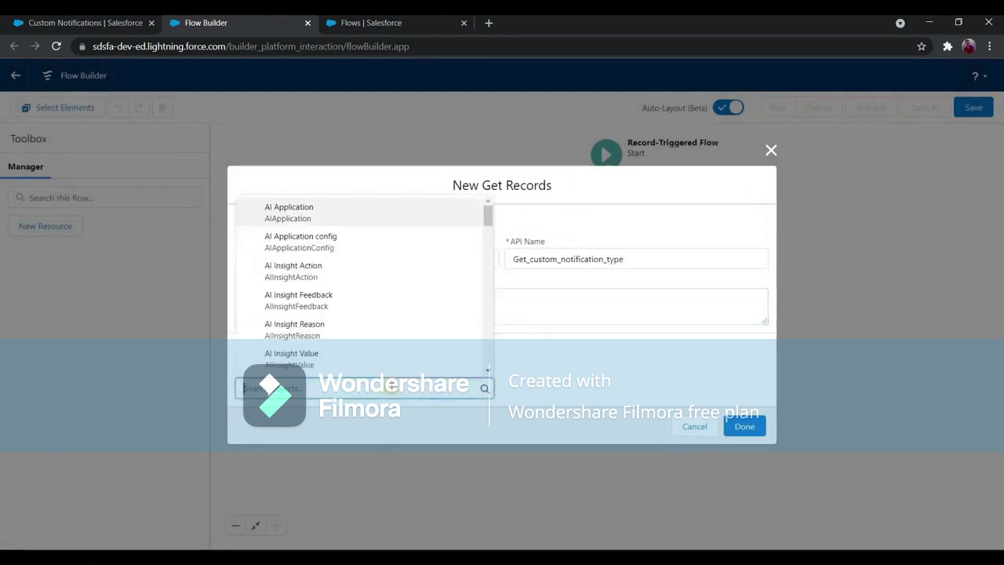
{"action": "type", "text": "custom not"}
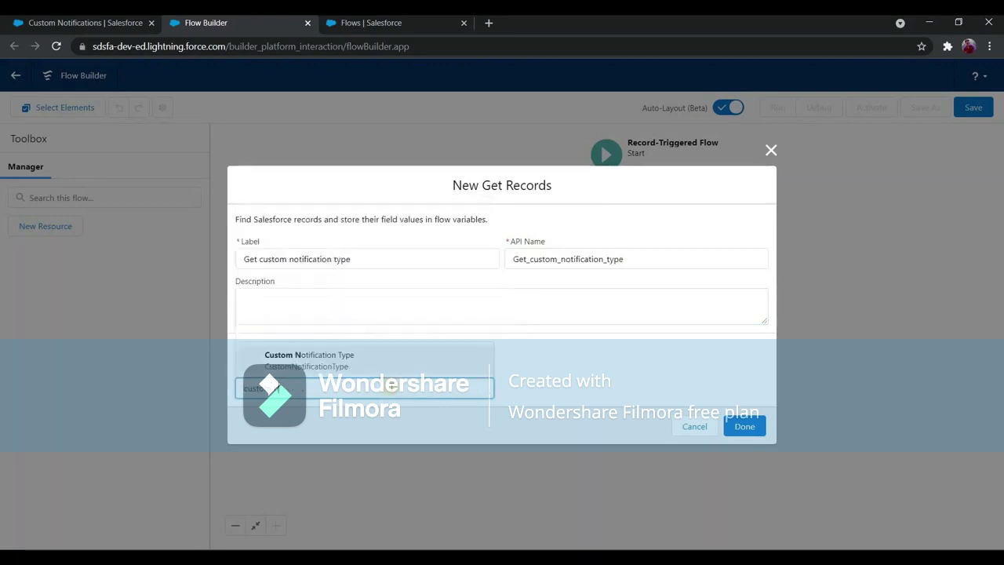
{"action": "left_click", "coordinate": [460, 370]}
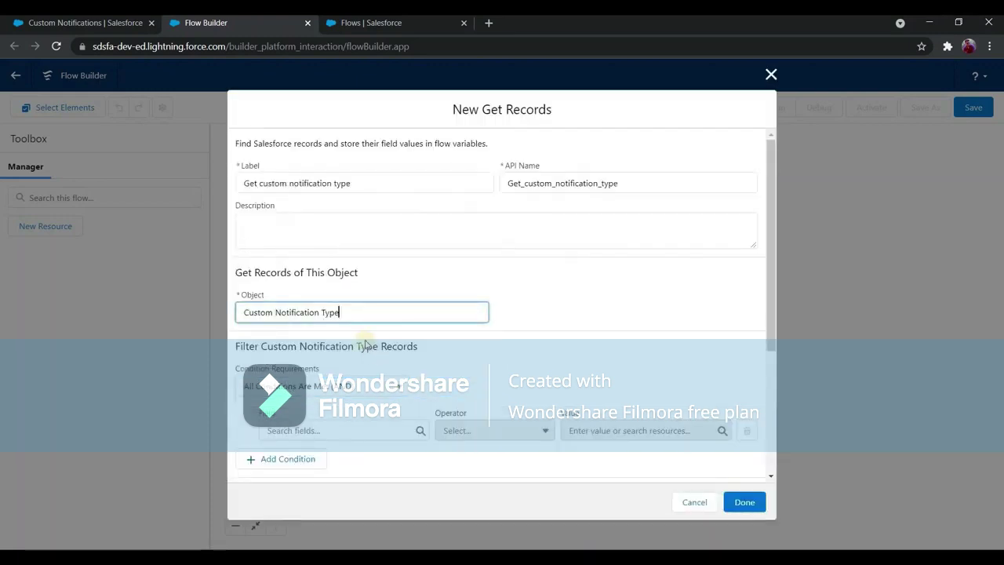
{"action": "scroll", "coordinate": [353, 325], "scroll_direction": "down", "scroll_amount": 2}
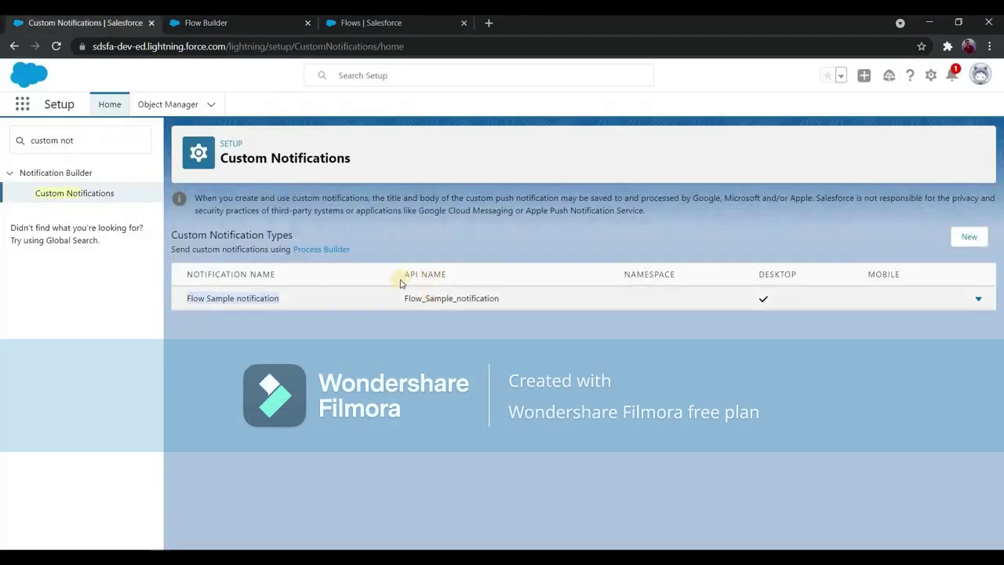
{"action": "double_click", "coordinate": [413, 299]}
{"action": "key", "text": "ctrl+c"}
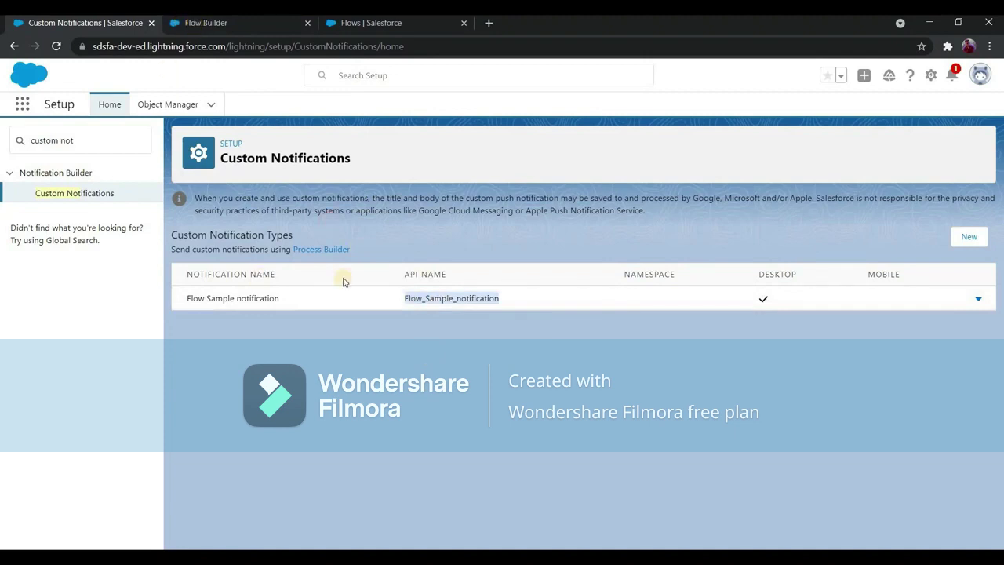
Filter the Get Records step on DeveloperName Equals Flow_Sample_notification and save it.
{"action": "key", "text": "ctrl+Tab"}
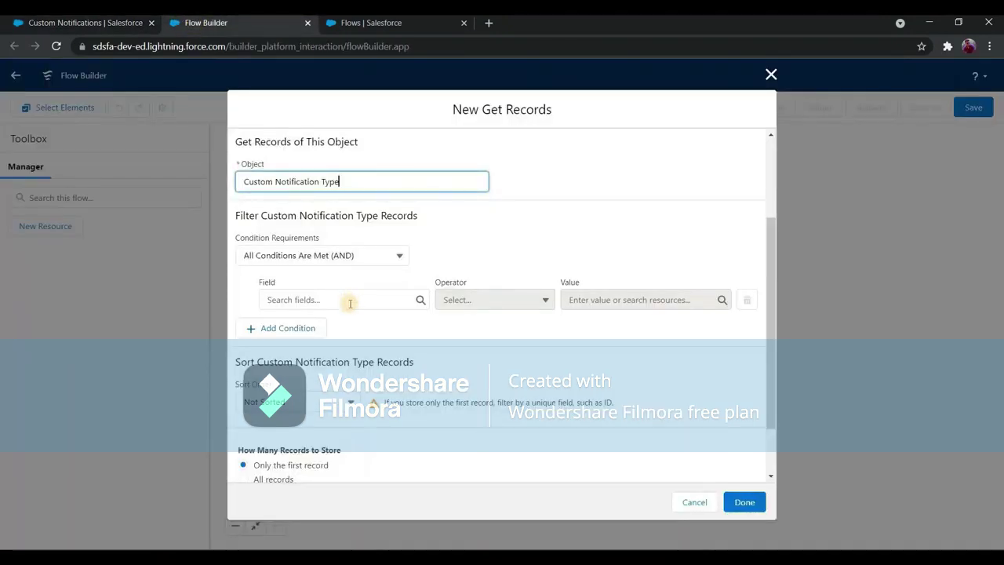
{"action": "left_click", "coordinate": [349, 302]}
{"action": "type", "text": "dev"}
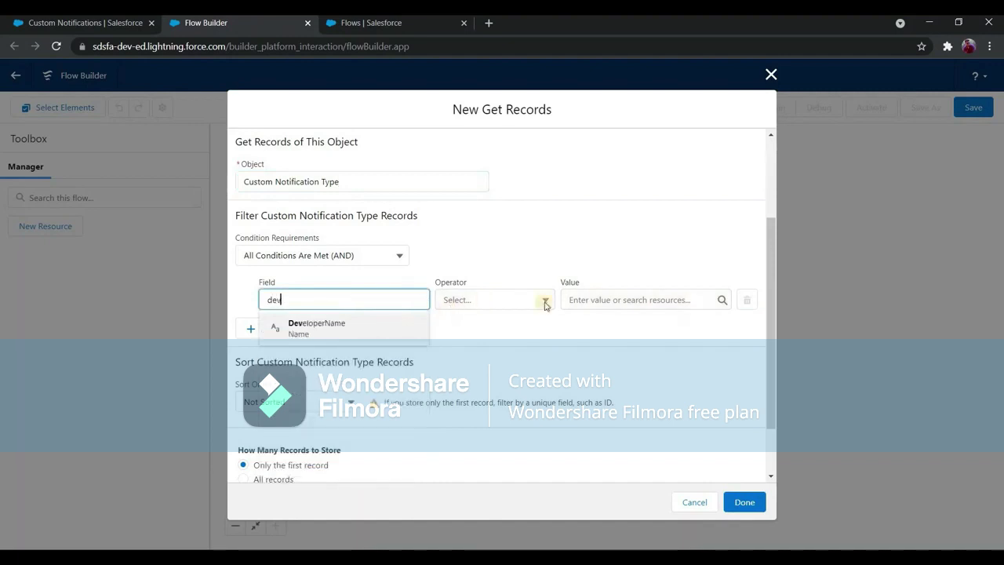
{"action": "key", "text": "Return"}
{"action": "left_click", "coordinate": [621, 299]}
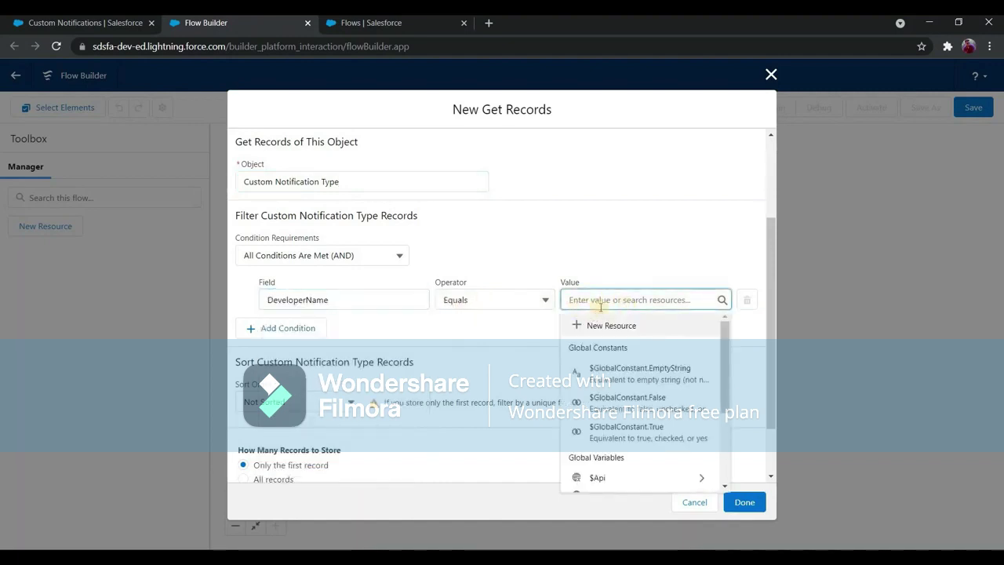
{"action": "key", "text": "ctrl+v"}
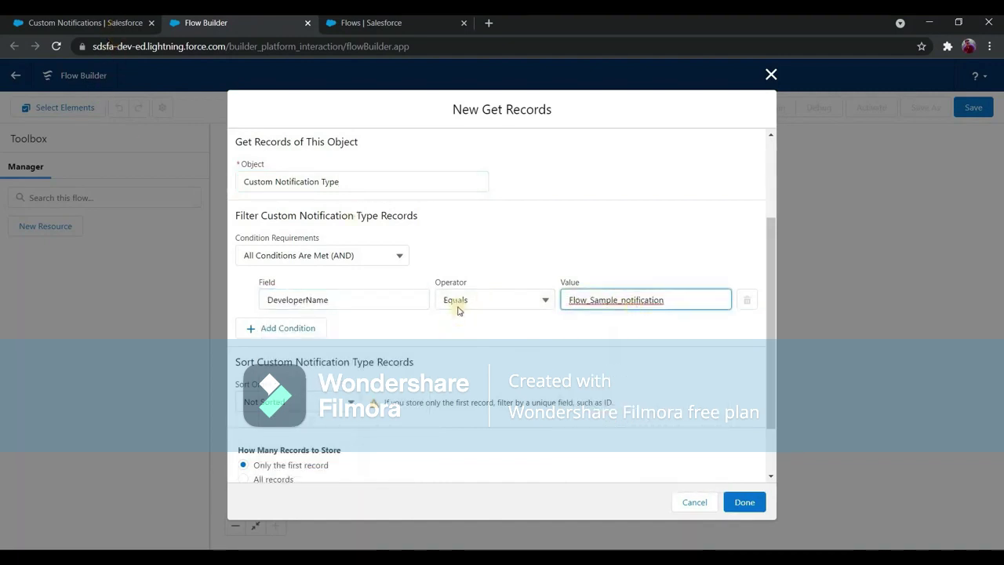
{"action": "key", "text": "ctrl+shift+Tab"}
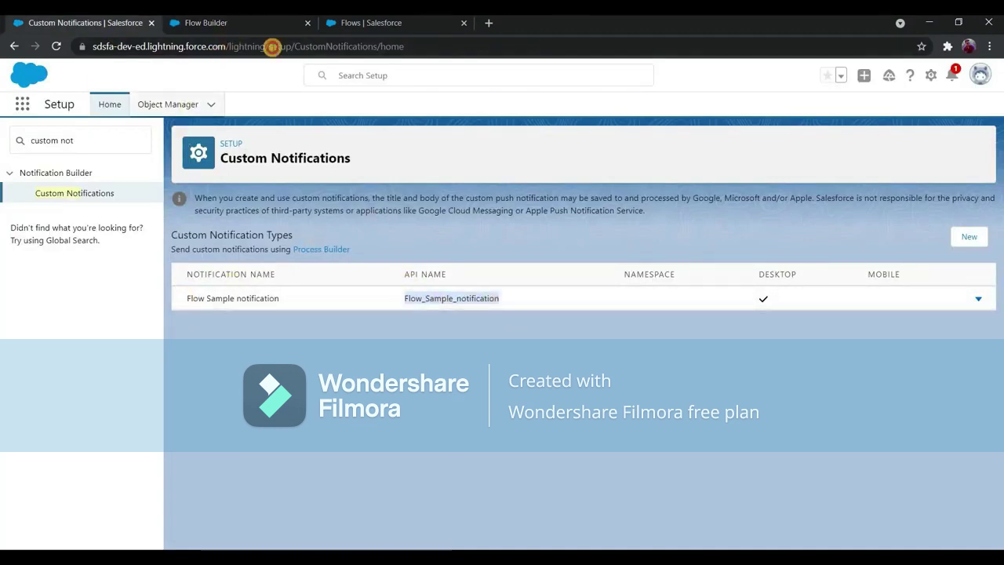
{"action": "key", "text": "ctrl+Tab"}
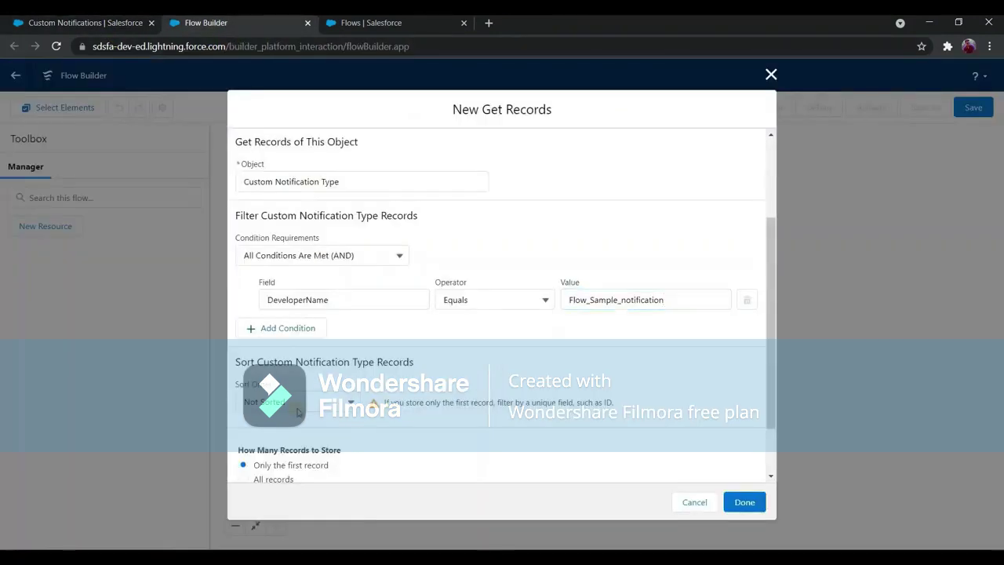
{"action": "scroll", "coordinate": [297, 412], "scroll_direction": "down", "scroll_amount": 2}
{"action": "left_click", "coordinate": [744, 500]}
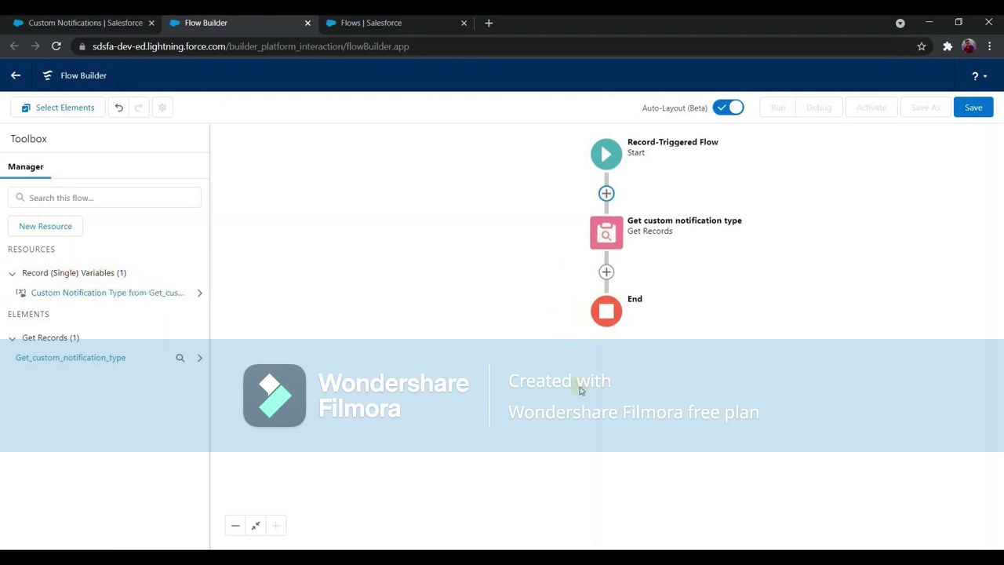
Review the Get custom notification type record settings and close them without changes.
{"action": "left_click", "coordinate": [606, 232]}
{"action": "left_click", "coordinate": [631, 375]}
{"action": "scroll", "coordinate": [249, 418], "scroll_direction": "down", "scroll_amount": 2}
{"action": "left_click", "coordinate": [683, 499]}
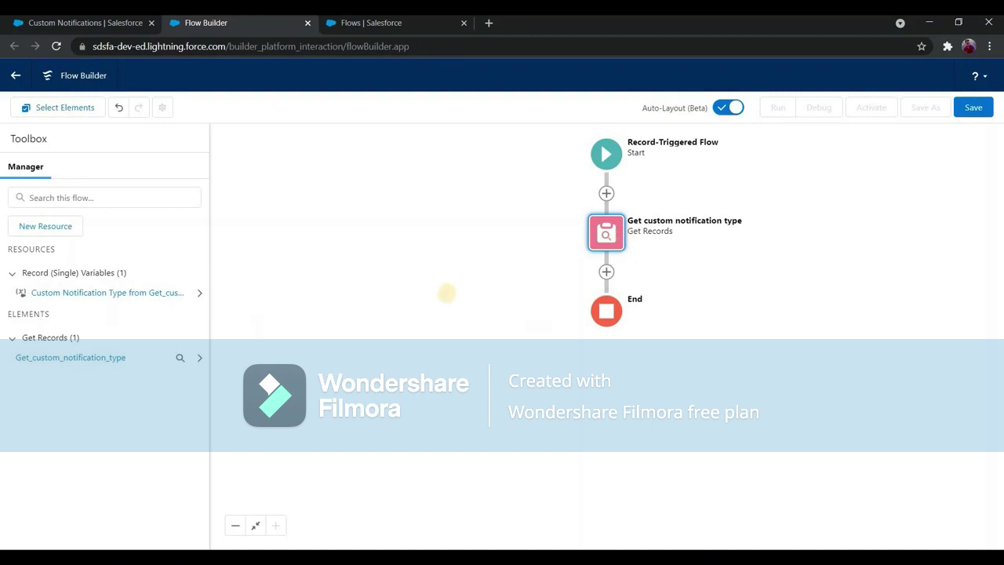
Open the add-element list after Get custom notification type and choose Assignment.
{"action": "left_click", "coordinate": [608, 272]}
{"action": "scroll", "coordinate": [576, 400], "scroll_direction": "down", "scroll_amount": 2}
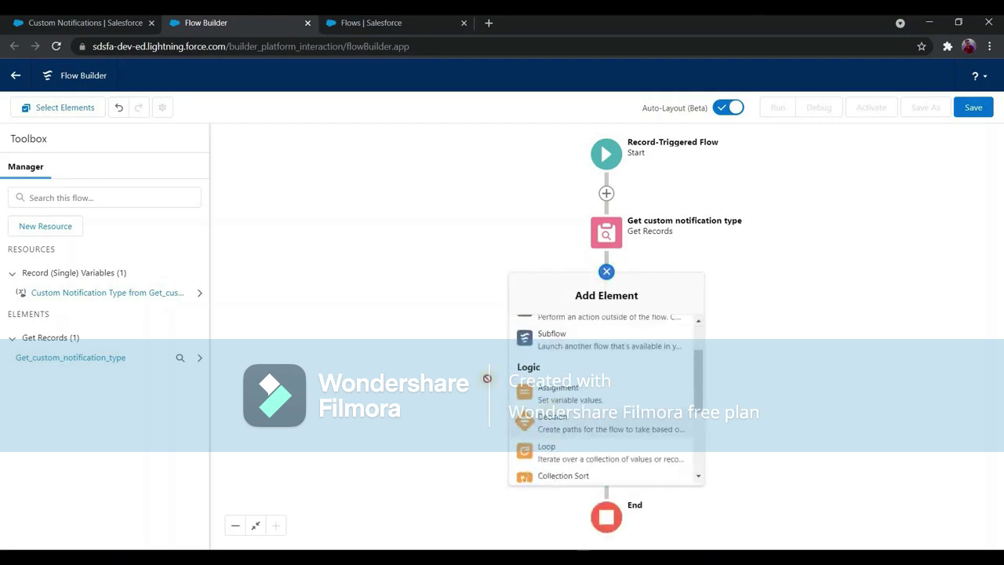
{"action": "left_click", "coordinate": [557, 392]}
Label the Assignment 'Assign opportunity owner to a list variable for receipent ids of custom notification' and start a new variable resource.
{"action": "left_click", "coordinate": [380, 222]}
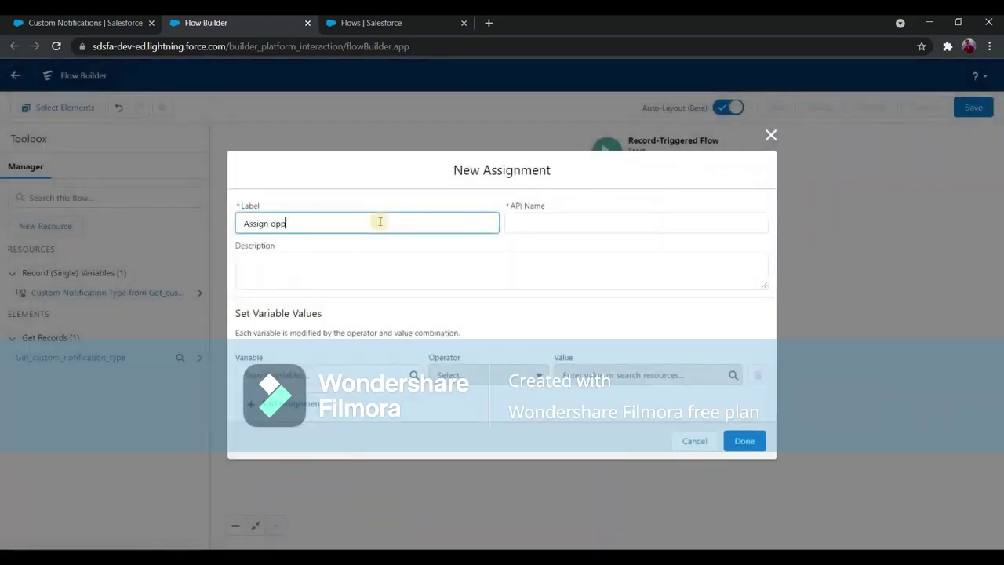
{"action": "type", "text": "Assign opportunity owner to a list variable for r"}
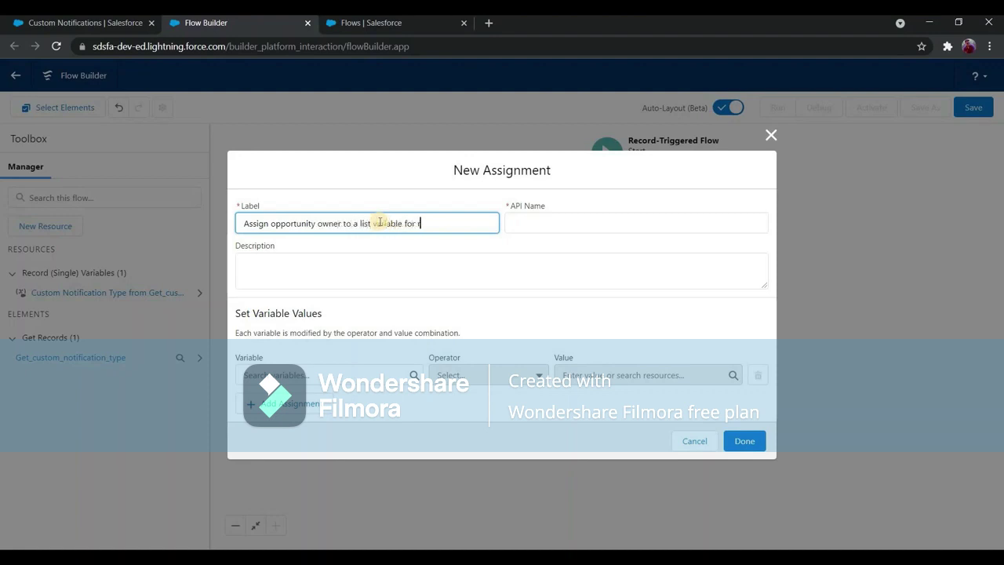
{"action": "type", "text": "eceipent ids of"}
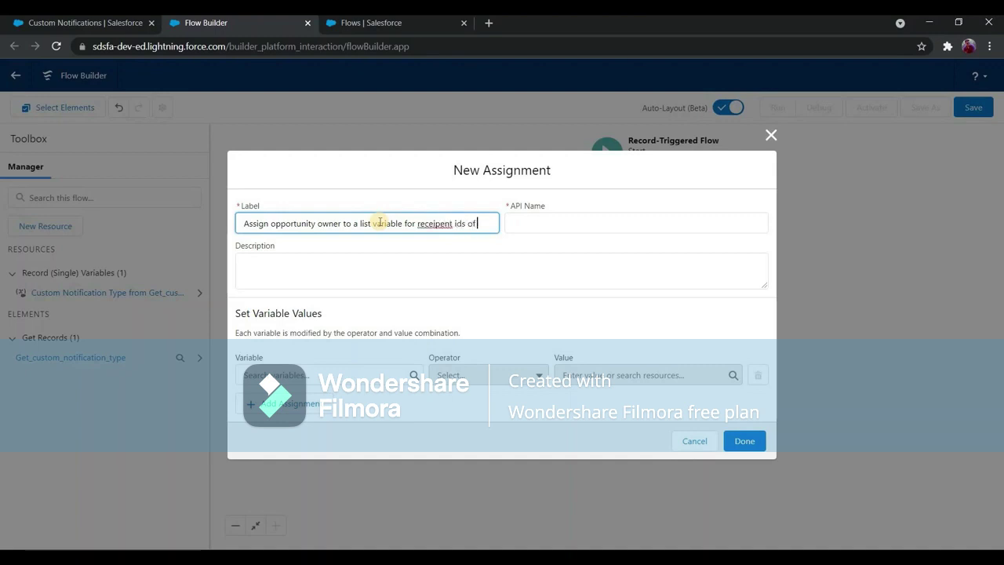
{"action": "type", "text": " custom not"}
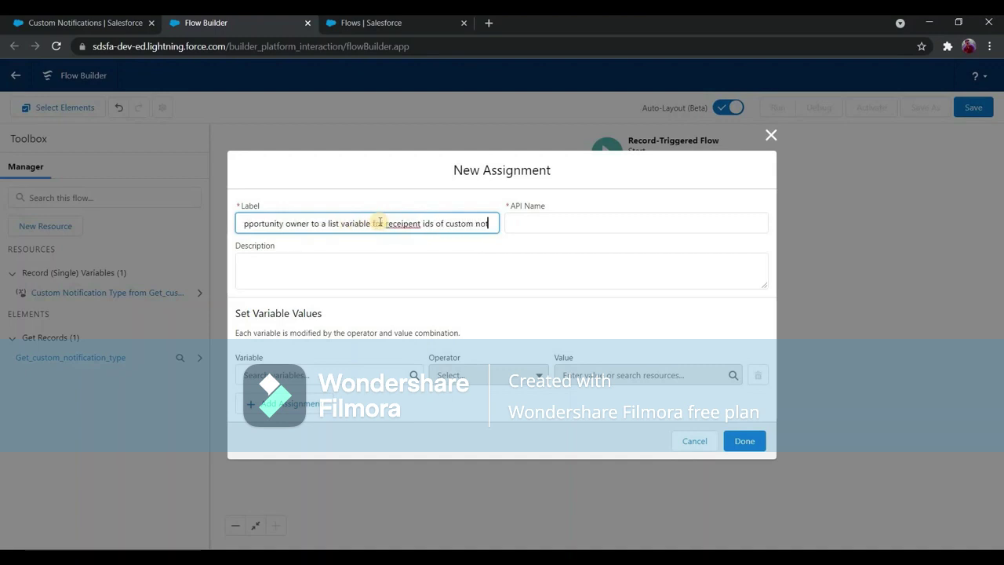
{"action": "type", "text": "ification"}
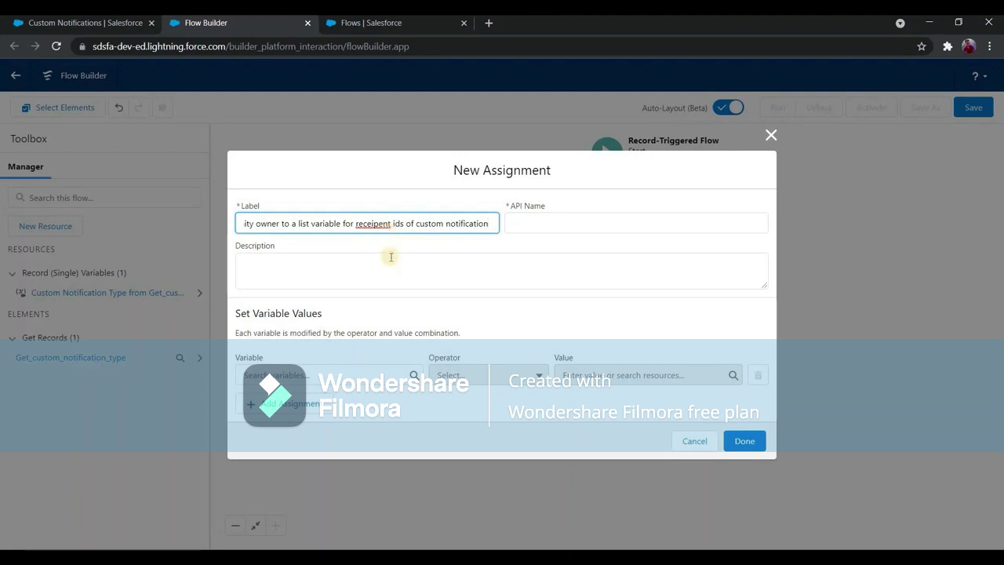
{"action": "left_click", "coordinate": [453, 248]}
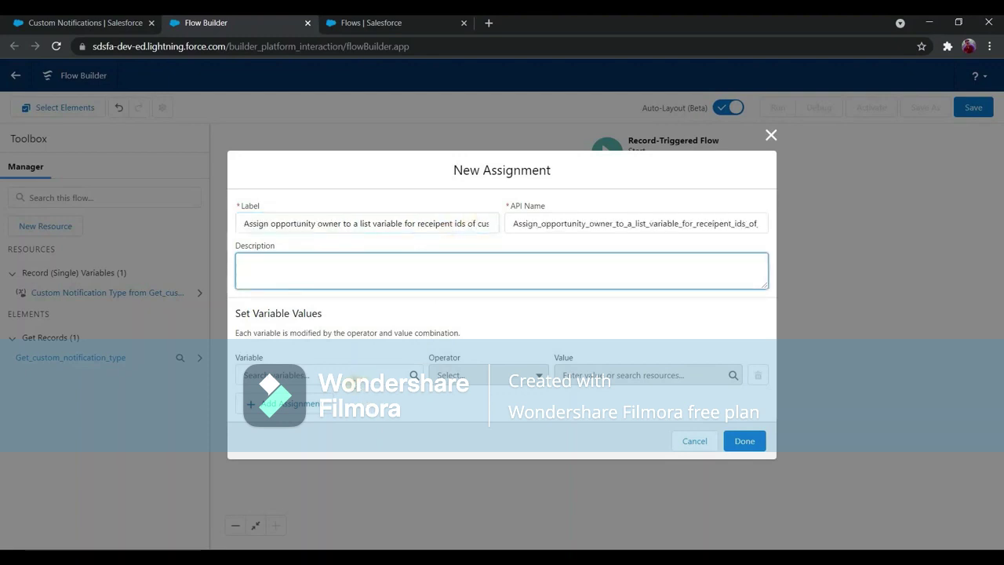
{"action": "left_click", "coordinate": [314, 375]}
{"action": "left_click", "coordinate": [313, 404]}
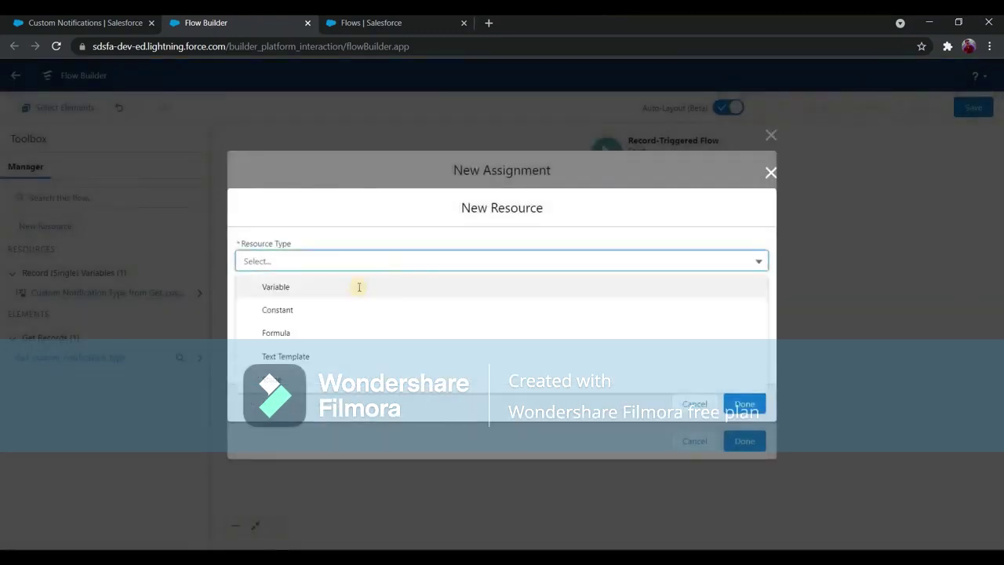
Create a multi-value Text variable RecipientIds as the assignment's variable.
{"action": "left_click", "coordinate": [359, 285]}
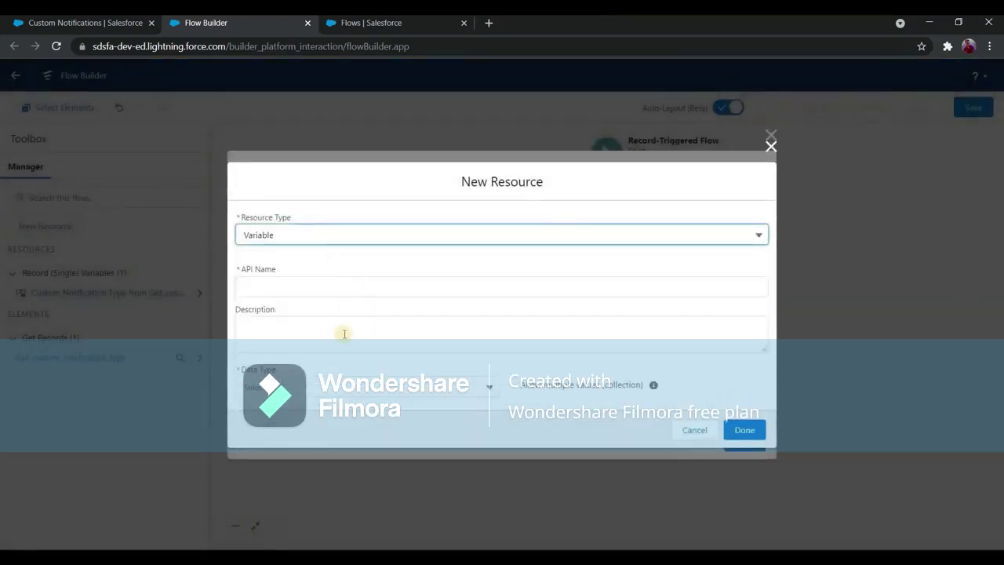
{"action": "key", "text": "Tab"}
{"action": "left_click", "coordinate": [369, 281]}
{"action": "type", "text": "Recipient"}
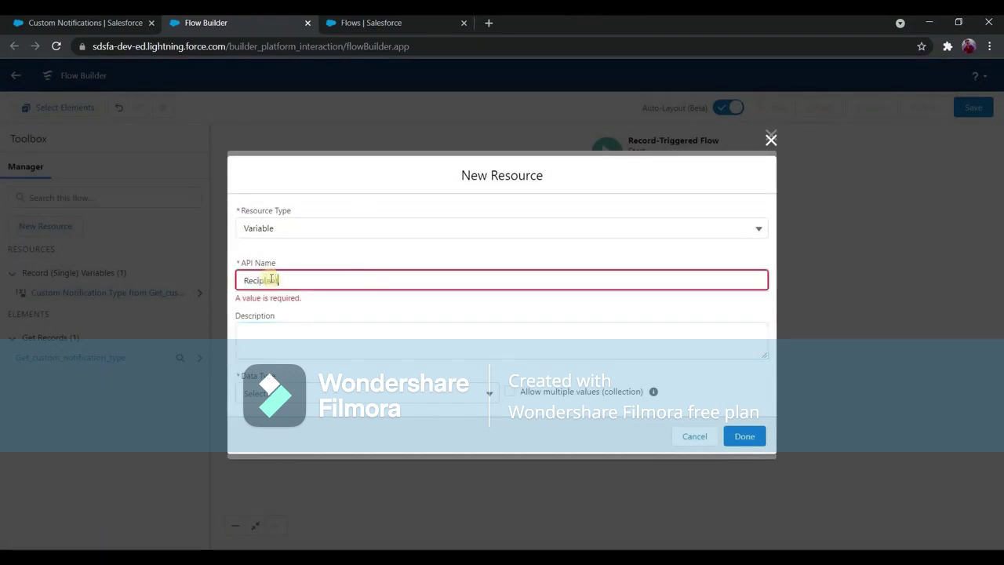
{"action": "type", "text": "Id"}
{"action": "key", "text": "BackSpace"}
{"action": "key", "text": "BackSpace"}
{"action": "type", "text": "Ids"}
{"action": "key", "text": "Tab"}
{"action": "left_click", "coordinate": [317, 385]}
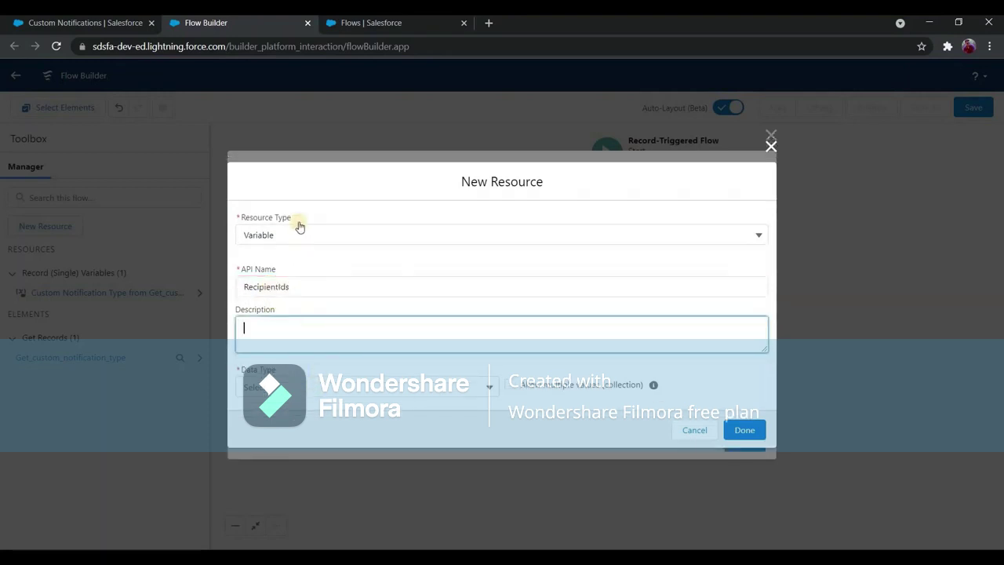
{"action": "left_click", "coordinate": [307, 208]}
{"action": "left_click", "coordinate": [510, 346]}
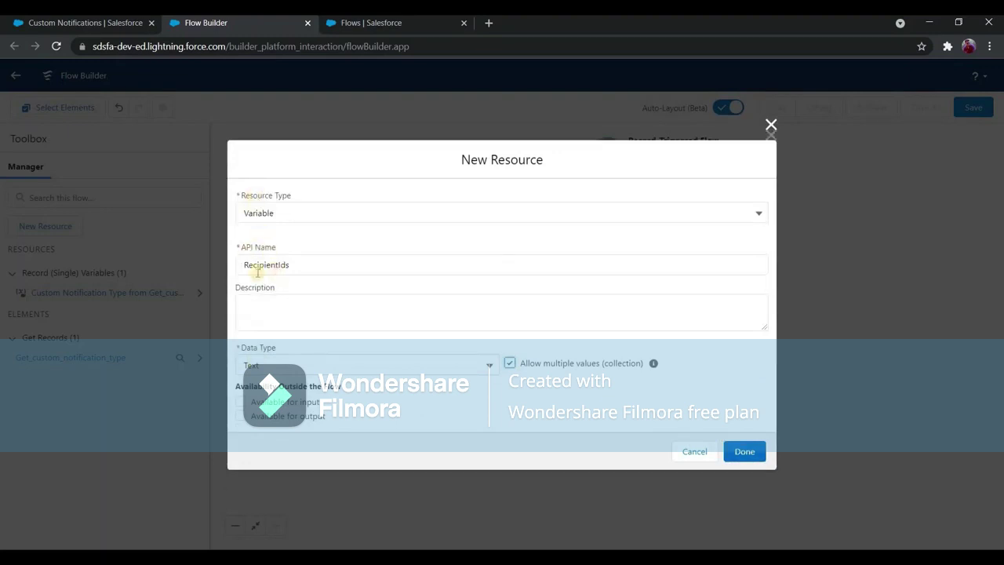
{"action": "left_click", "coordinate": [737, 451]}
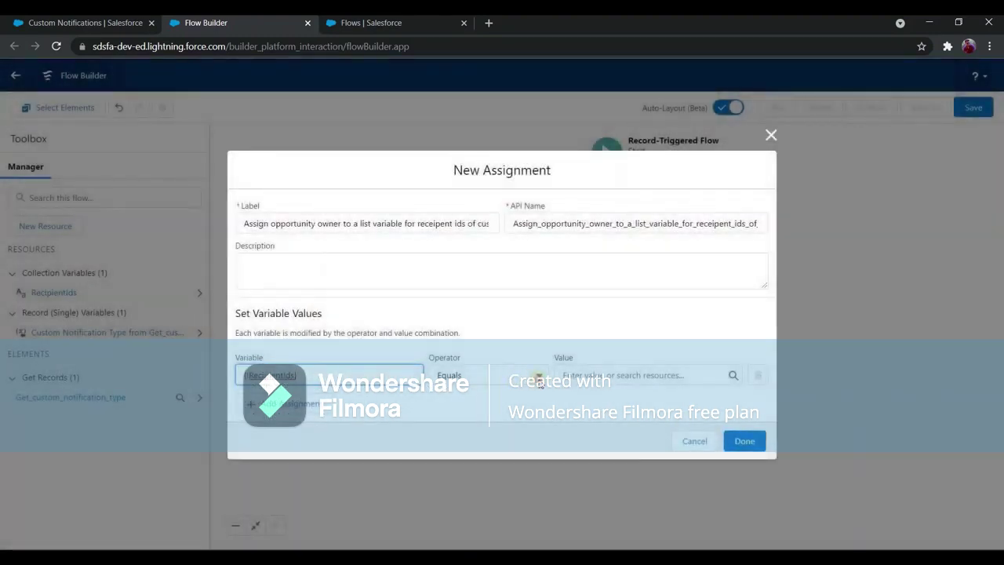
Set the first assignment row to add {!$Record.OwnerId} to RecipientIds.
{"action": "left_click", "coordinate": [538, 376]}
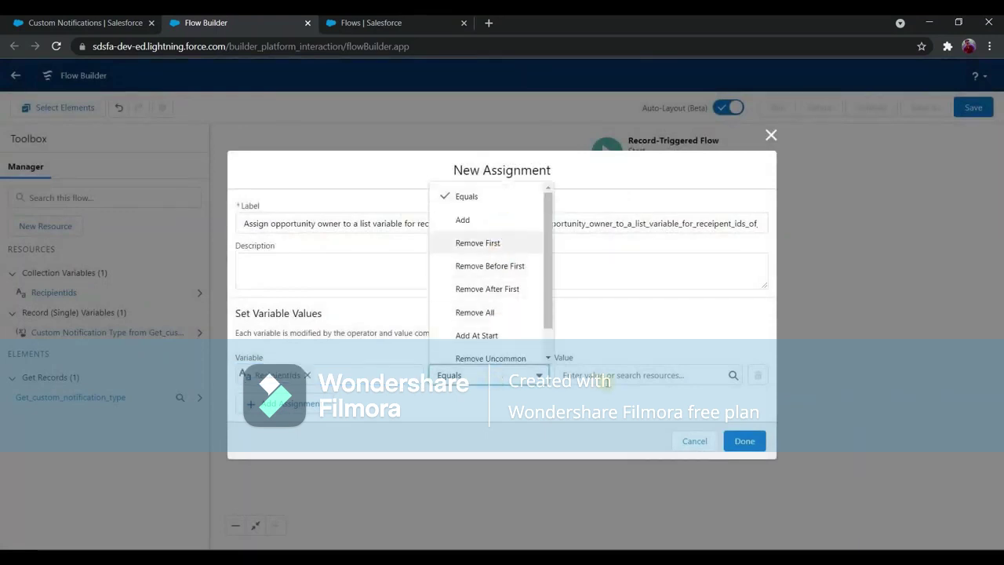
{"action": "left_click", "coordinate": [463, 220]}
{"action": "left_click", "coordinate": [606, 375]}
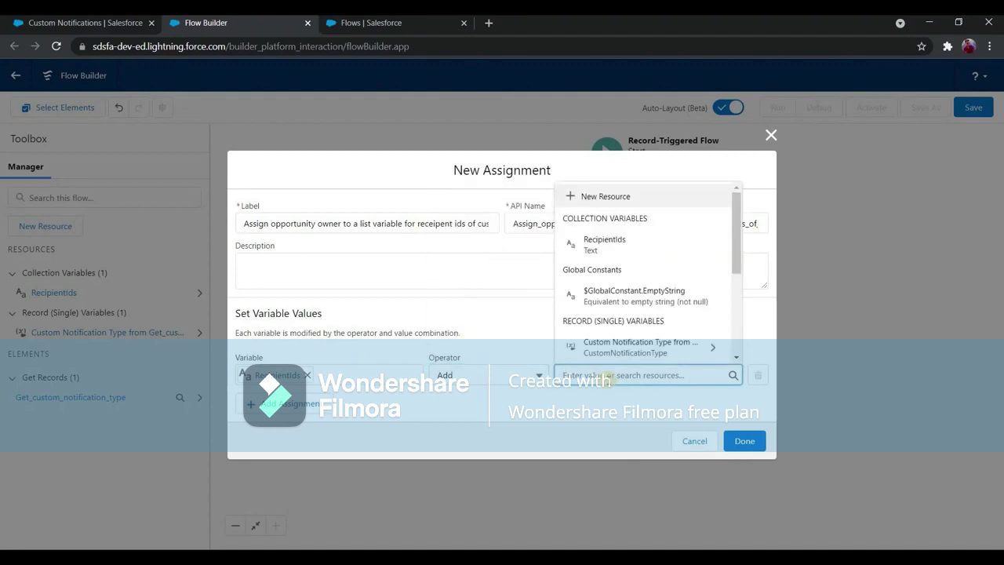
{"action": "type", "text": "record"}
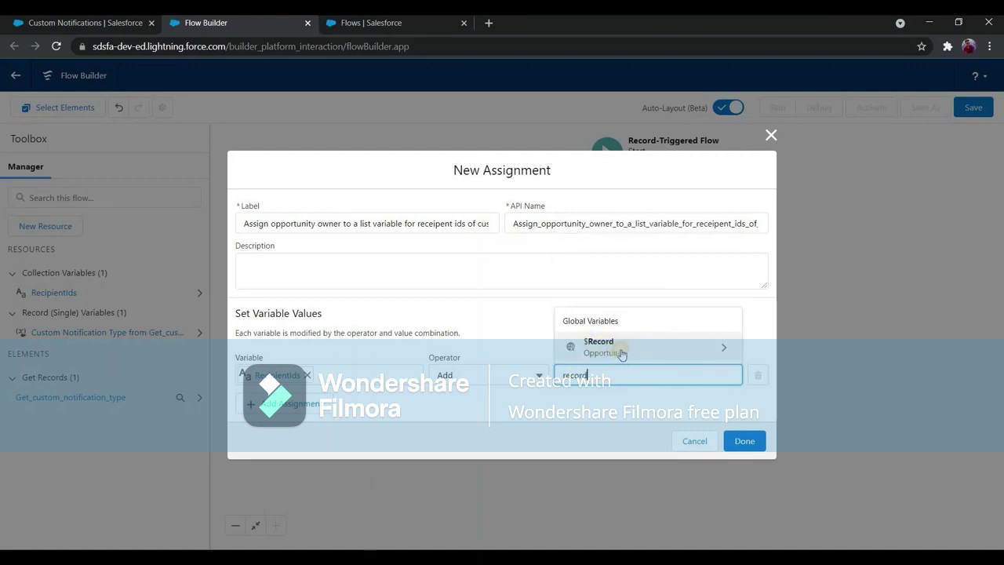
{"action": "left_click", "coordinate": [621, 354]}
{"action": "type", "text": "owner"}
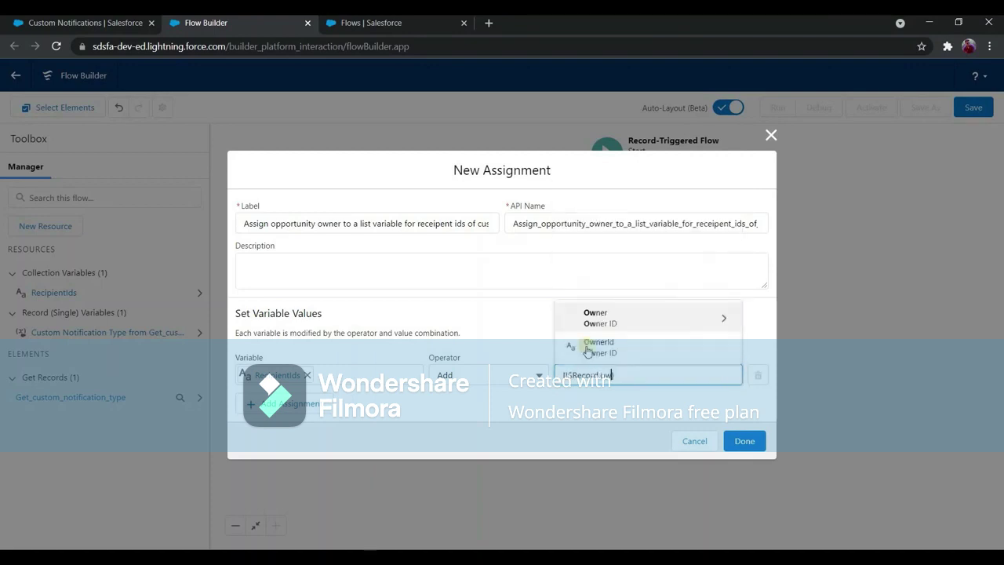
{"action": "left_click", "coordinate": [608, 348]}
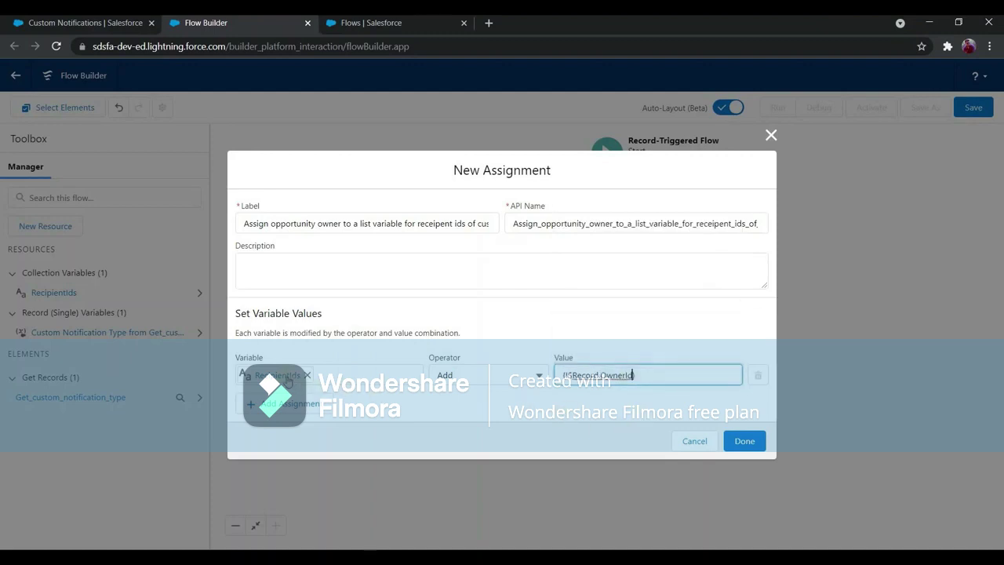
{"action": "left_click", "coordinate": [631, 377]}
{"action": "left_click", "coordinate": [295, 418]}
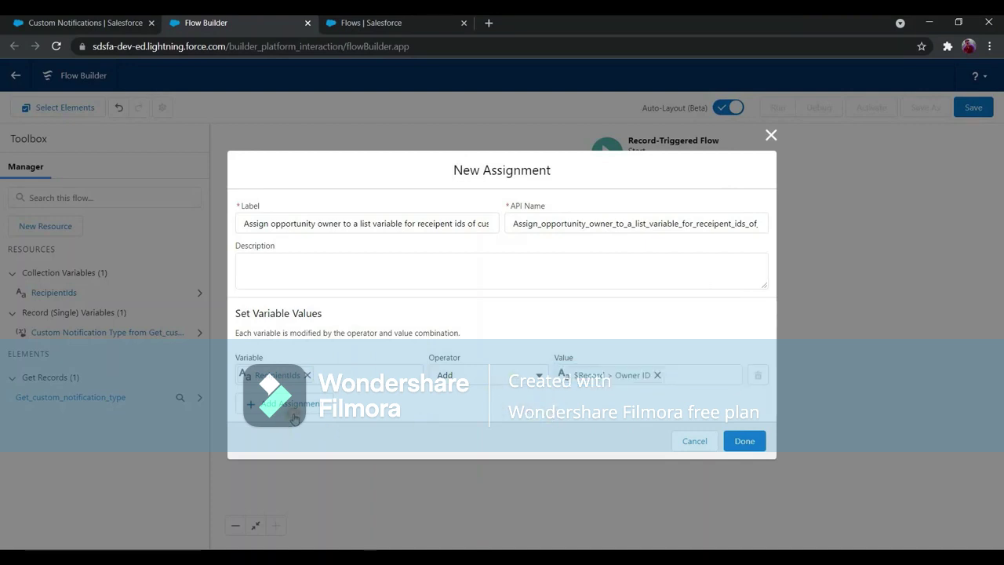
Add a second row adding {!$Record.Account.OwnerId} to RecipientIds and save the assignment.
{"action": "left_click", "coordinate": [309, 403]}
{"action": "left_click", "coordinate": [310, 396]}
{"action": "type", "text": "rec"}
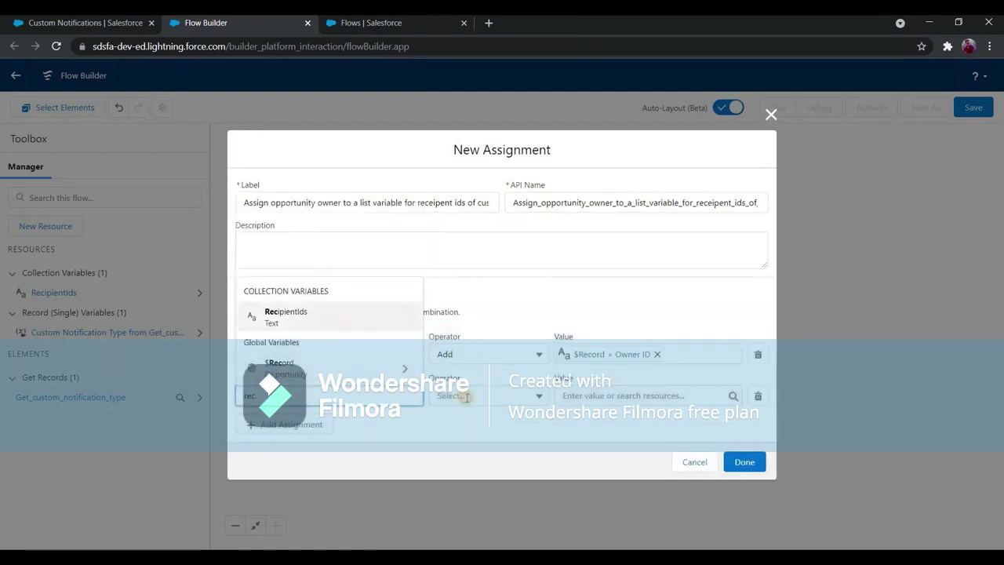
{"action": "key", "text": "Return"}
{"action": "left_click", "coordinate": [471, 395]}
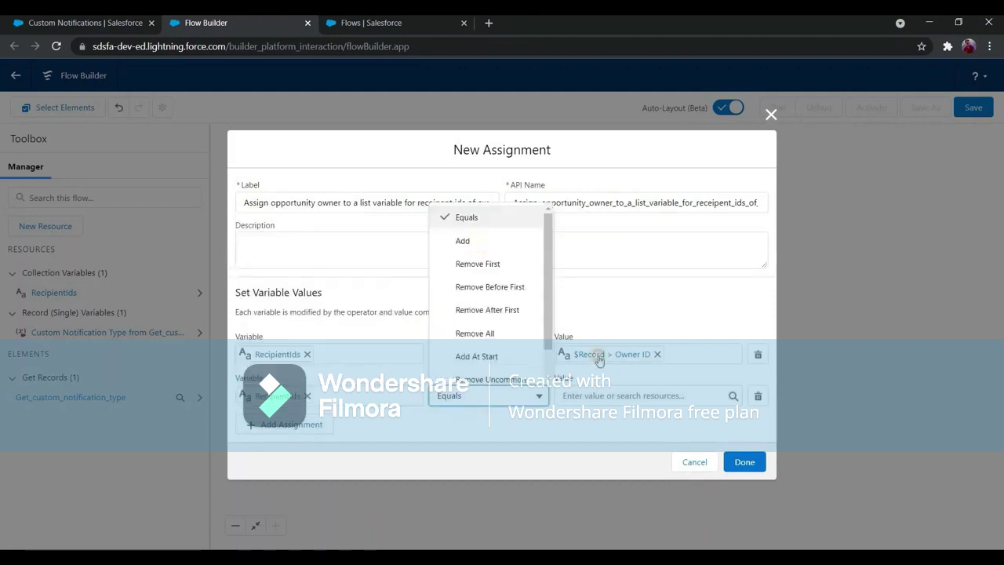
{"action": "key", "text": "Up"}
{"action": "key", "text": "Return"}
{"action": "left_click", "coordinate": [614, 399]}
{"action": "type", "text": "rec"}
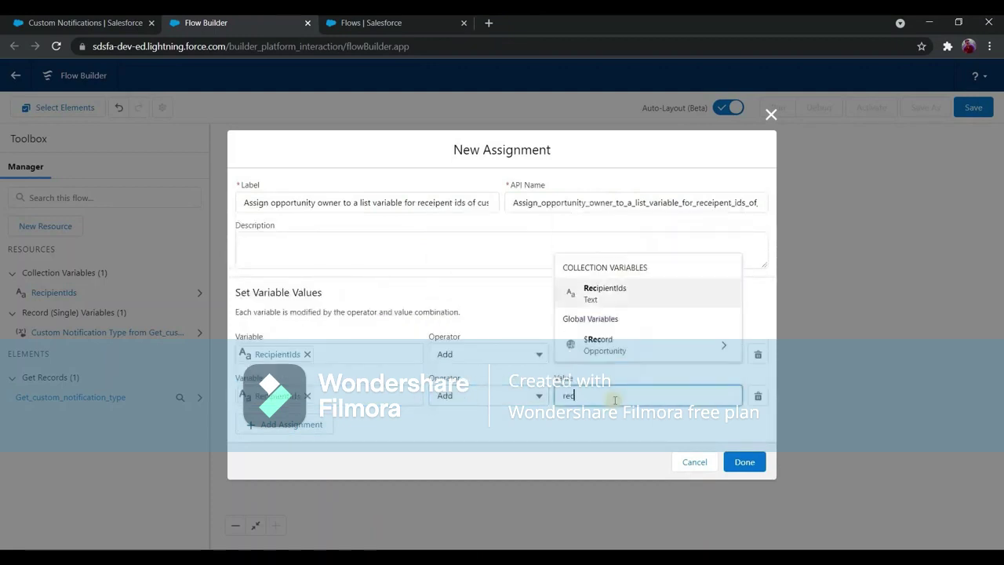
{"action": "type", "text": "ord"}
{"action": "left_click", "coordinate": [685, 372]}
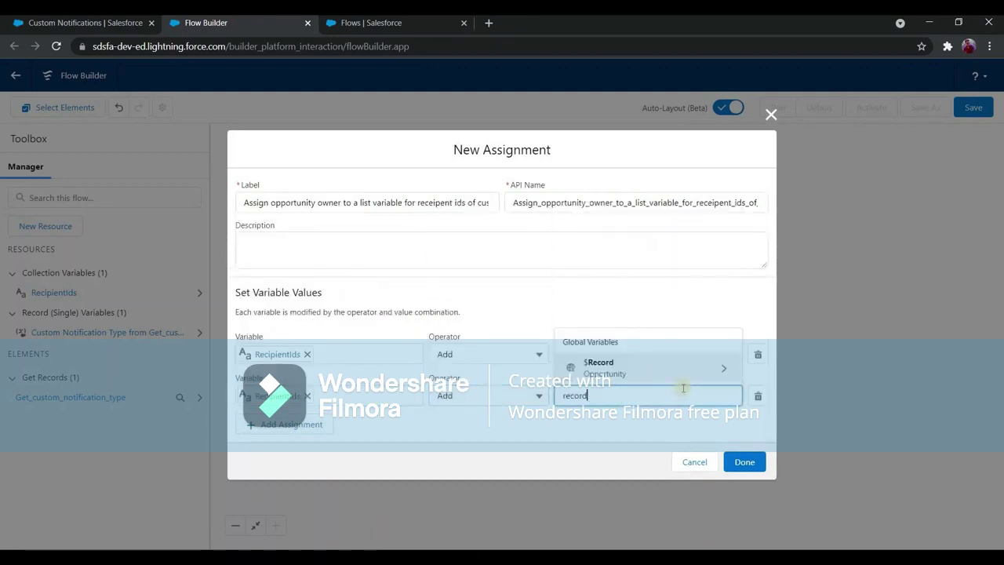
{"action": "type", "text": "create"}
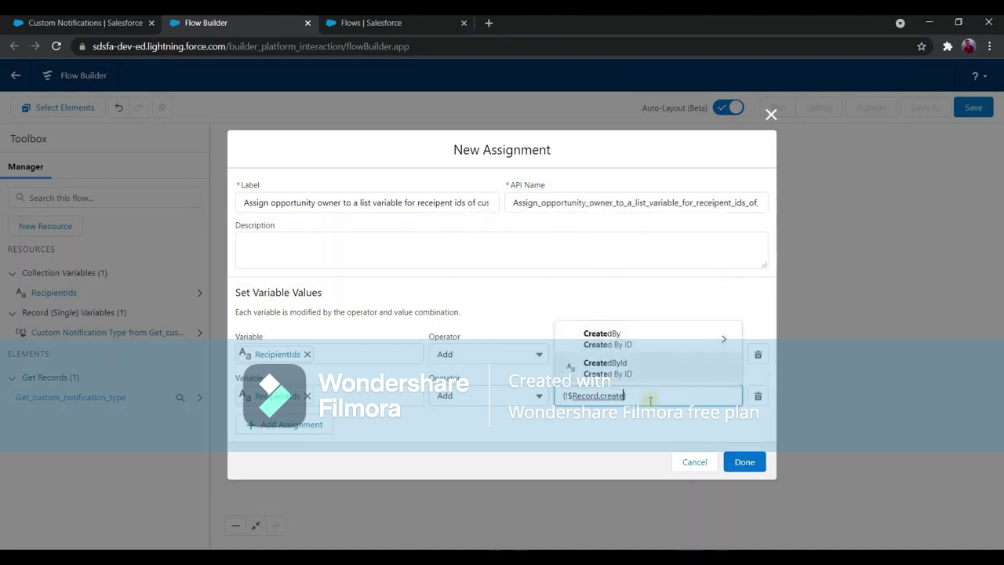
{"action": "key", "text": "BackSpace"}
{"action": "key", "text": "BackSpace"}
{"action": "key", "text": "BackSpace"}
{"action": "key", "text": "BackSpace"}
{"action": "key", "text": "BackSpace"}
{"action": "key", "text": "BackSpace"}
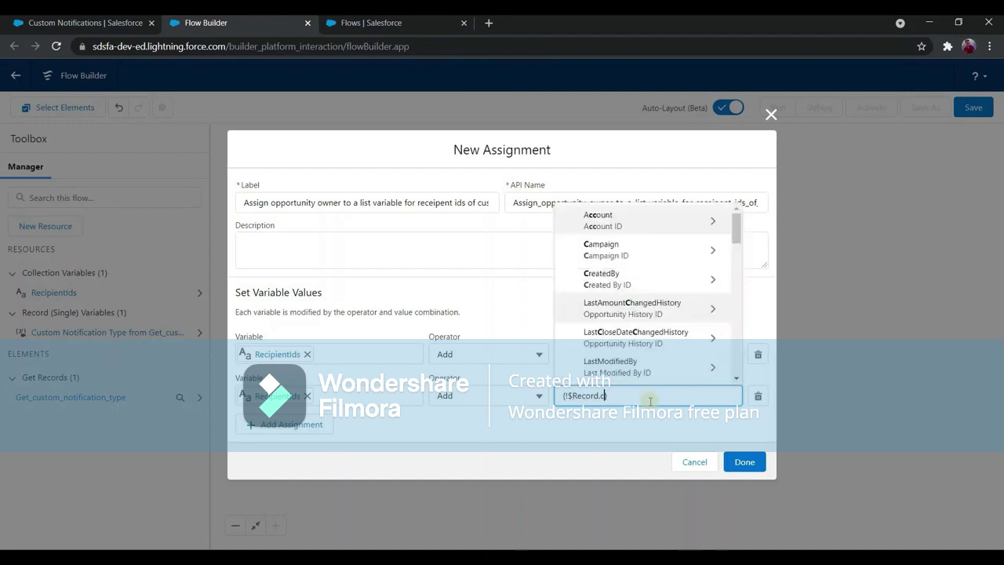
{"action": "type", "text": "account"}
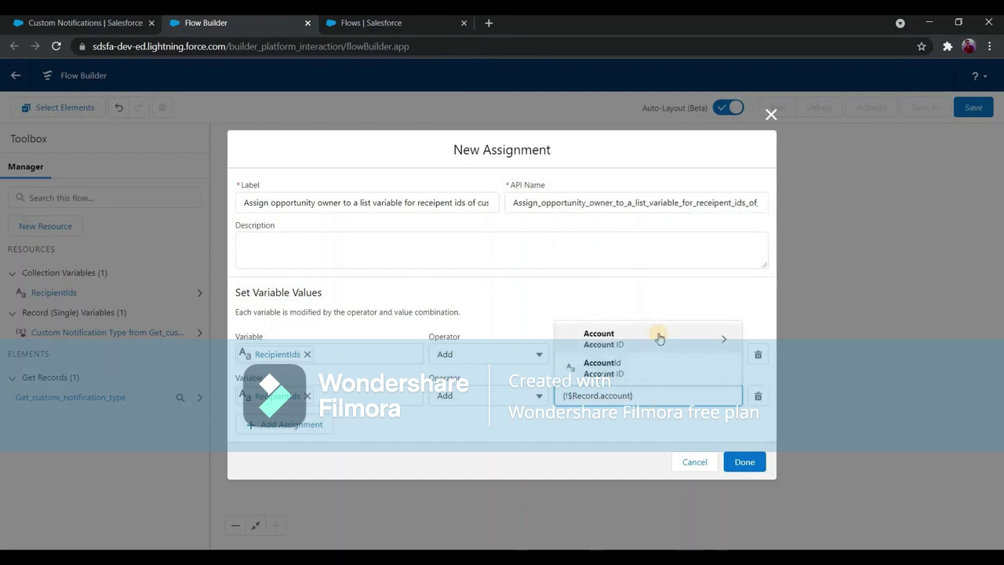
{"action": "left_click", "coordinate": [659, 338]}
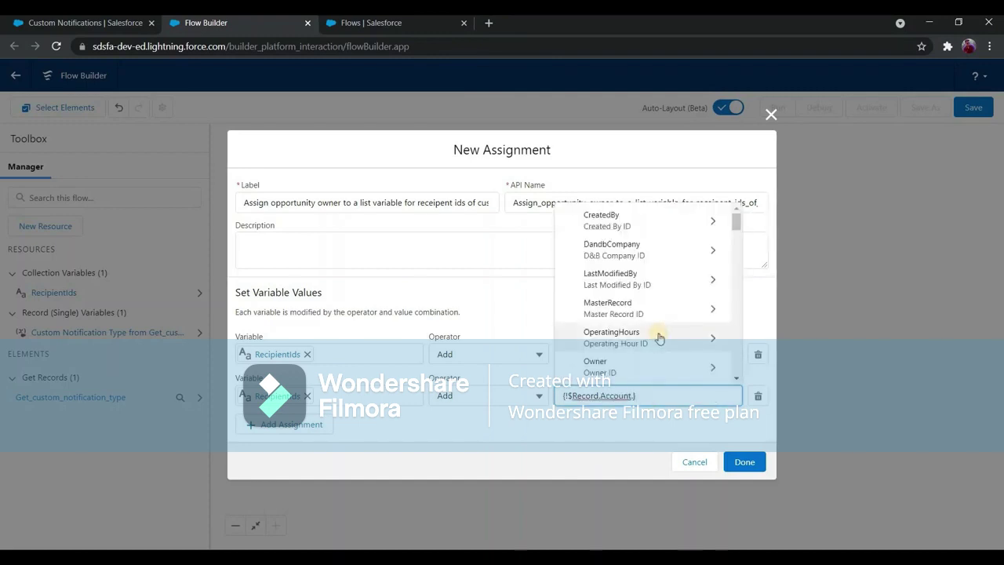
{"action": "type", "text": "on"}
{"action": "type", "text": "wner"}
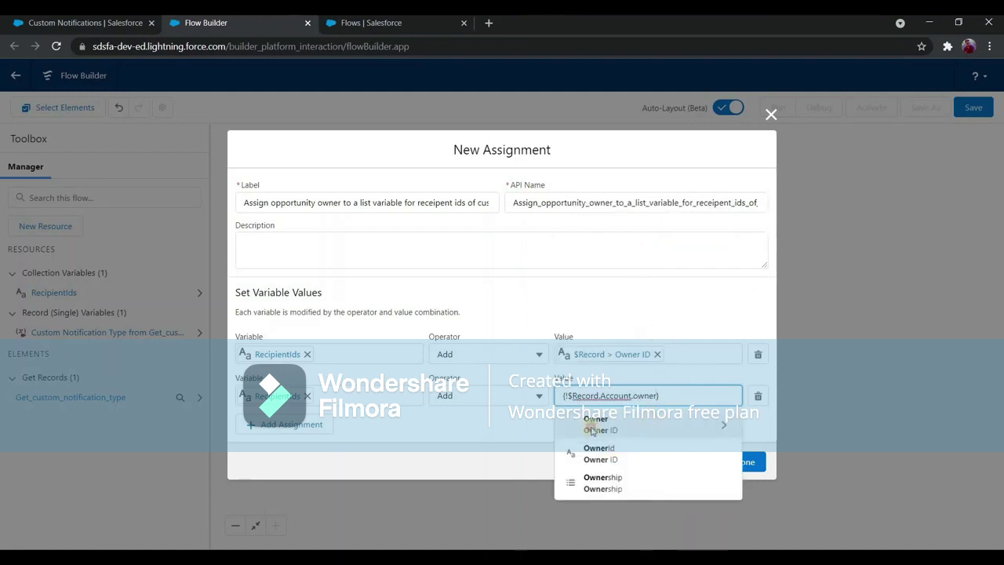
{"action": "left_click", "coordinate": [632, 420]}
{"action": "left_click", "coordinate": [288, 375]}
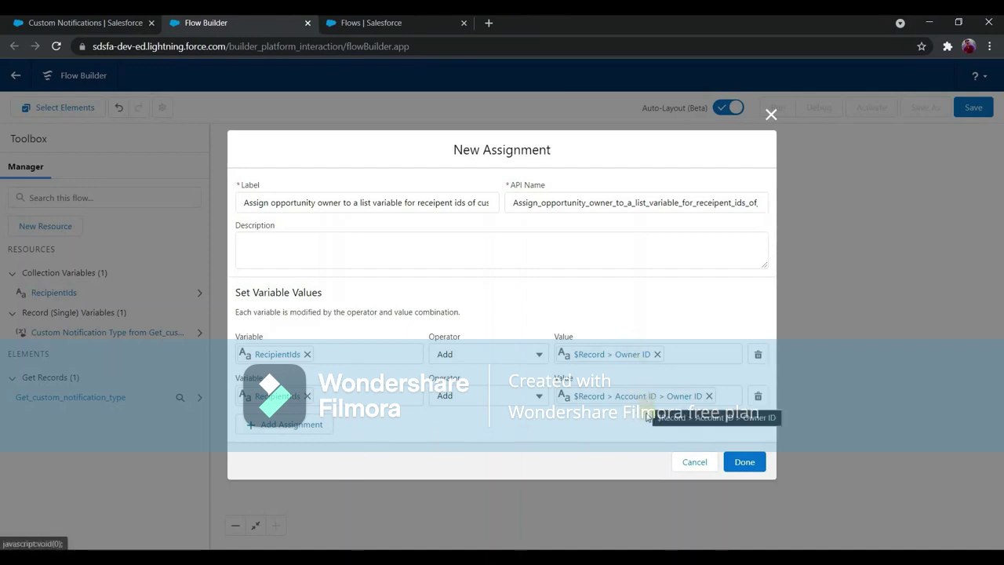
{"action": "left_click", "coordinate": [751, 461]}
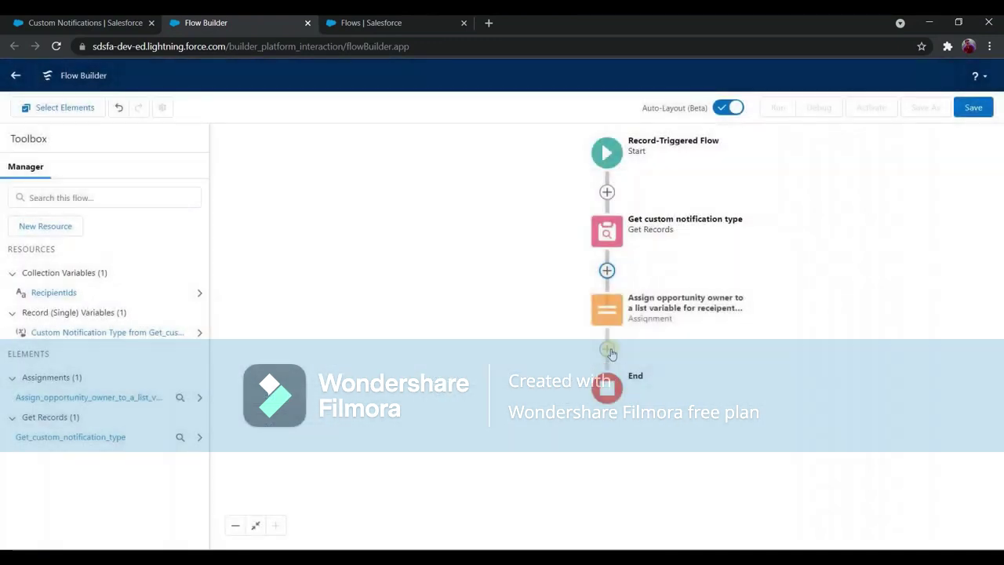
Add a Send Custom Notification action after the assignment.
{"action": "left_click", "coordinate": [608, 349]}
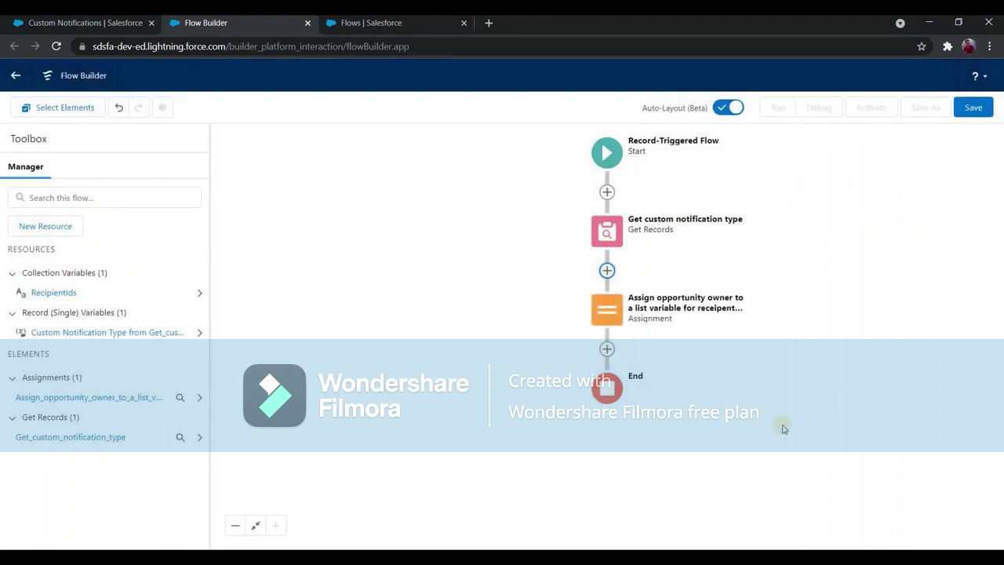
{"action": "left_click", "coordinate": [764, 330]}
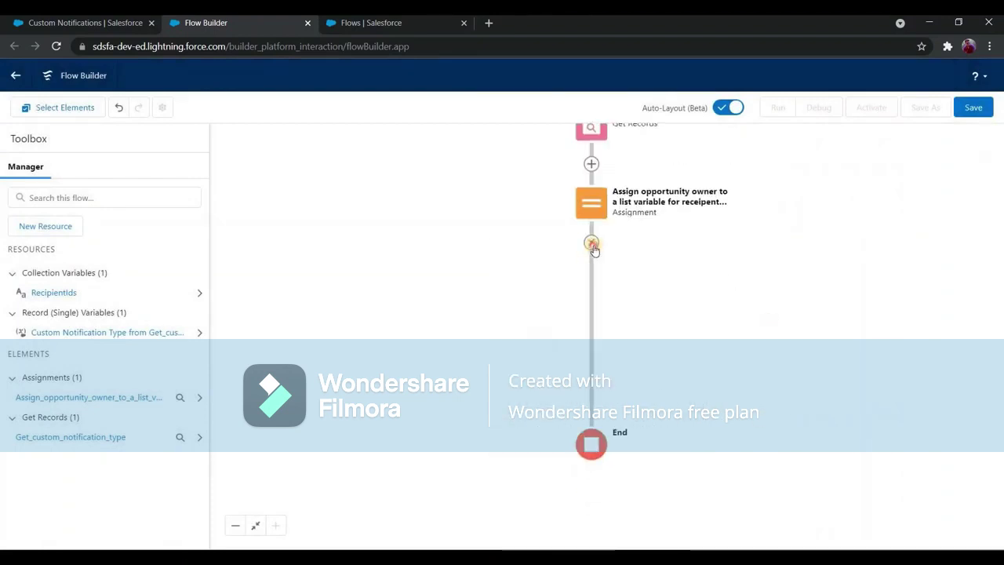
{"action": "left_click", "coordinate": [578, 352]}
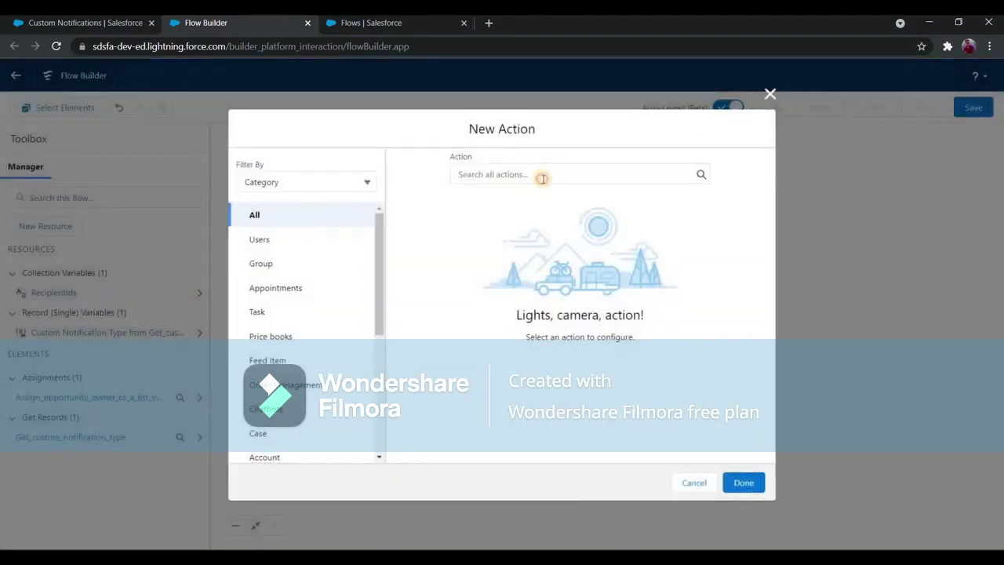
{"action": "left_click", "coordinate": [542, 178]}
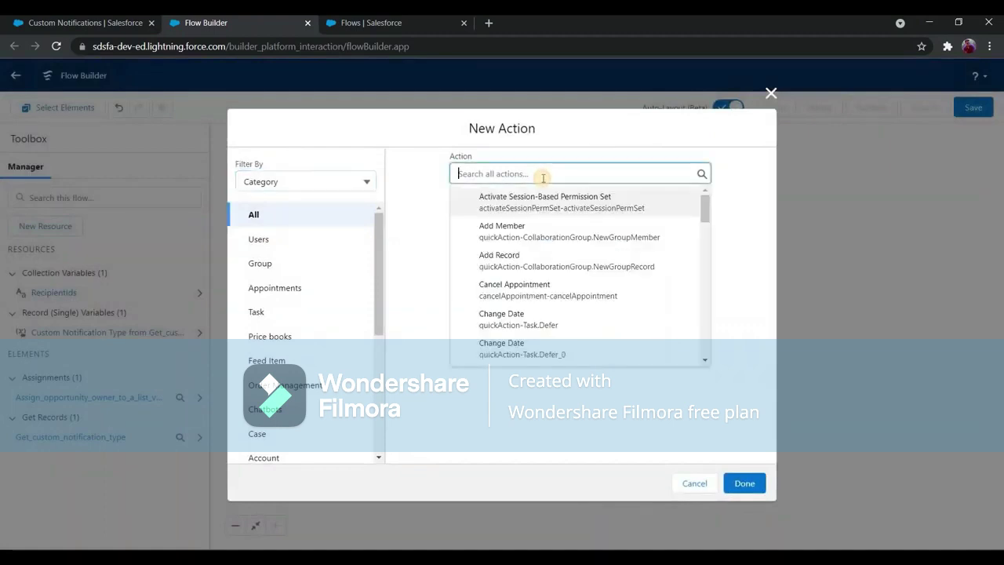
{"action": "type", "text": "custom"}
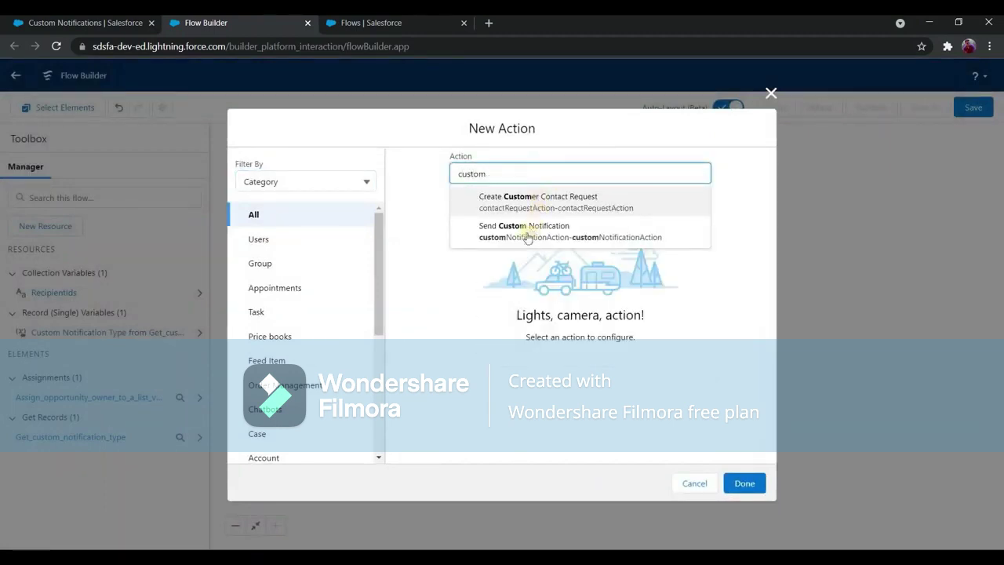
{"action": "left_click", "coordinate": [475, 240]}
Label the action 'Send notification to opp owner and account owner', fixing the misspelling.
{"action": "left_click", "coordinate": [475, 245]}
{"action": "type", "text": "Send noti"}
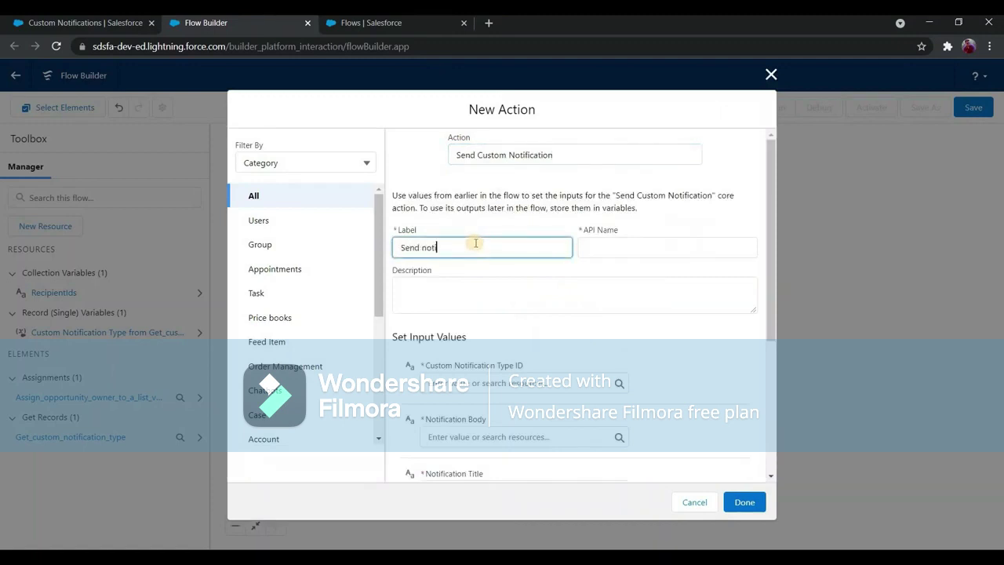
{"action": "type", "text": "ficaiton to app owner and a"}
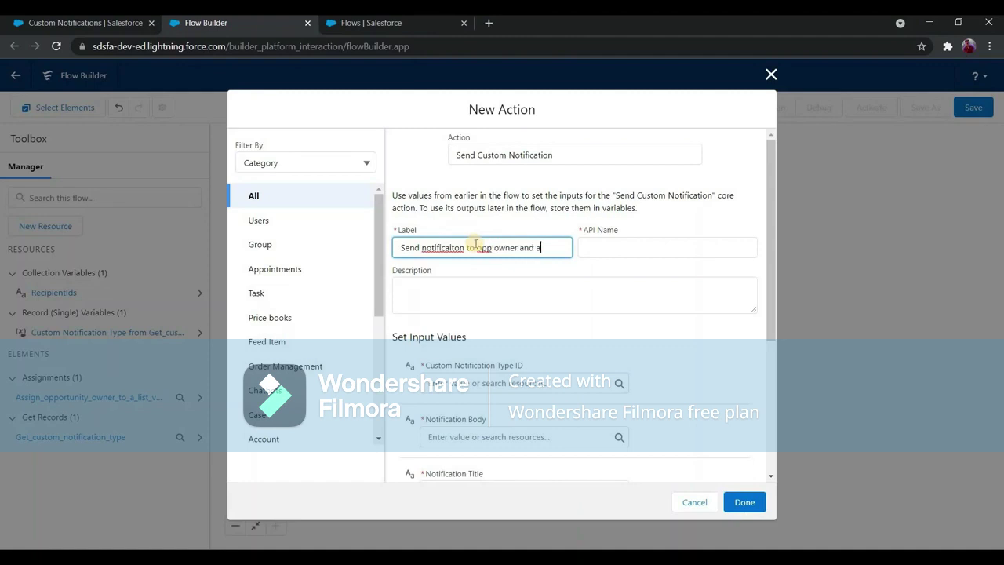
{"action": "type", "text": "ccount owner"}
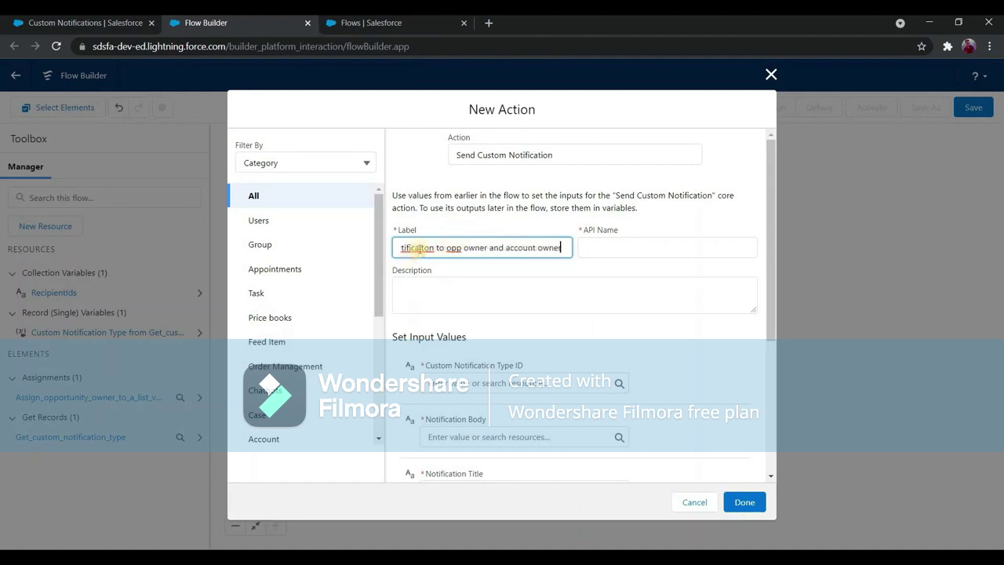
{"action": "right_click", "coordinate": [416, 247]}
{"action": "left_click", "coordinate": [511, 255]}
{"action": "left_click", "coordinate": [477, 291]}
{"action": "scroll", "coordinate": [476, 257], "scroll_direction": "down", "scroll_amount": 1}
{"action": "scroll", "coordinate": [476, 257], "scroll_direction": "down", "scroll_amount": 3}
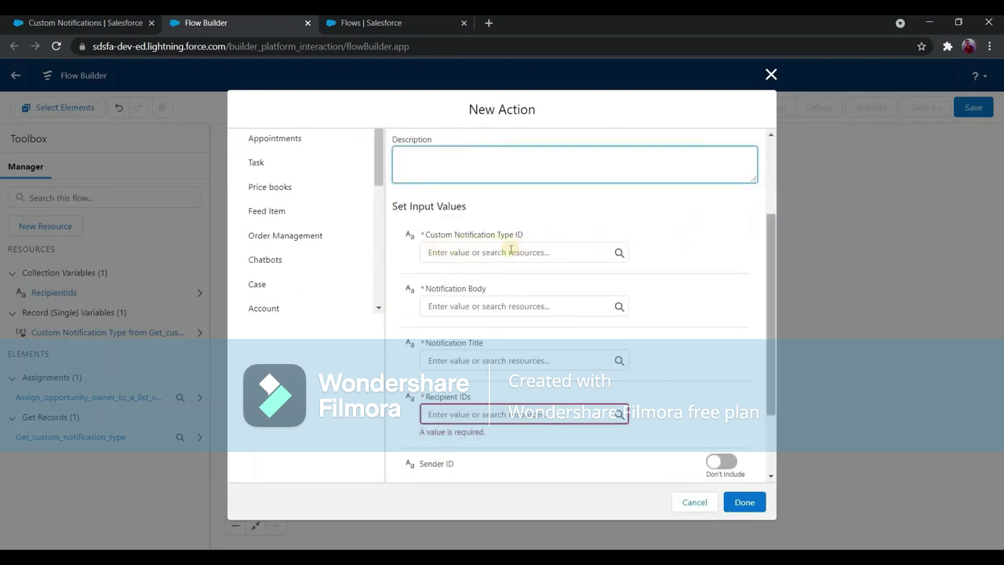
Set Custom Notification Type ID to {!Get_custom_notification_type.Id} and check the Custom Notifications setup page.
{"action": "left_click", "coordinate": [510, 252]}
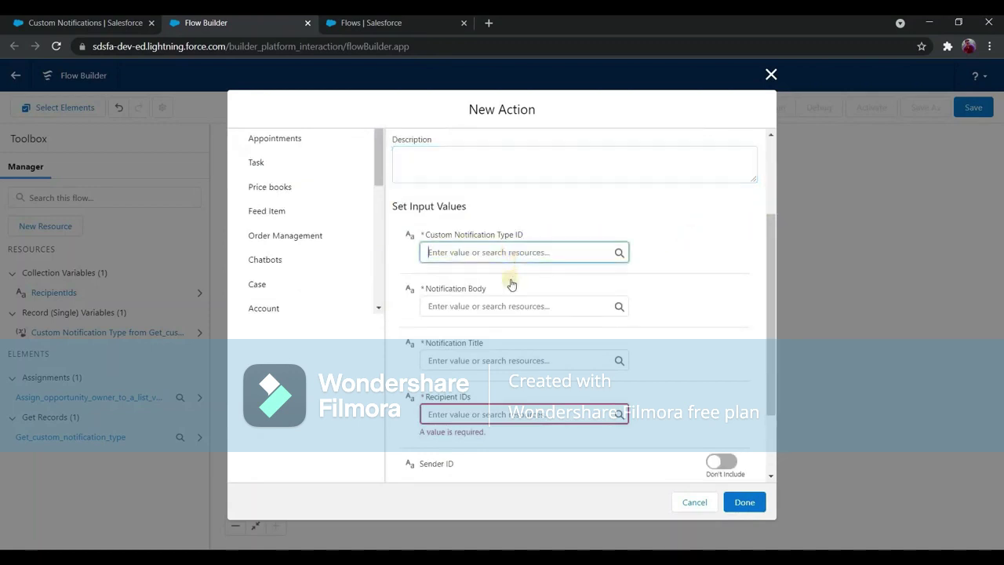
{"action": "scroll", "coordinate": [488, 367], "scroll_direction": "down", "scroll_amount": 1}
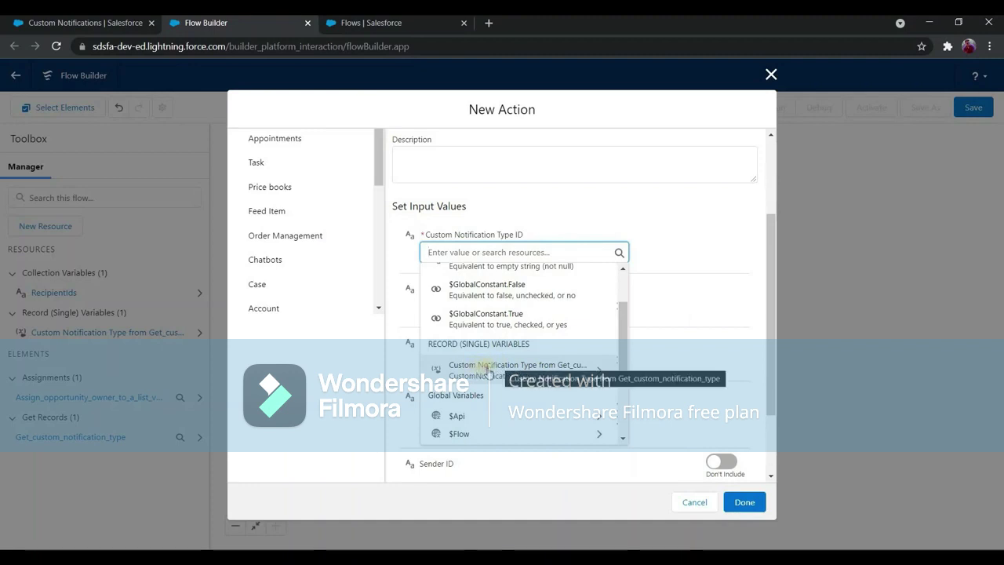
{"action": "left_click", "coordinate": [487, 368]}
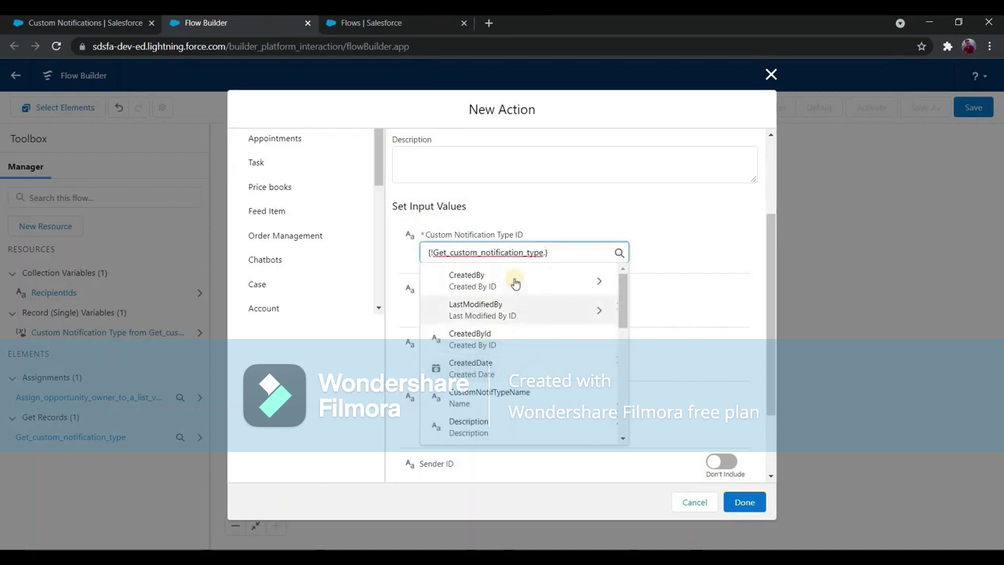
{"action": "scroll", "coordinate": [515, 282], "scroll_direction": "down", "scroll_amount": 2}
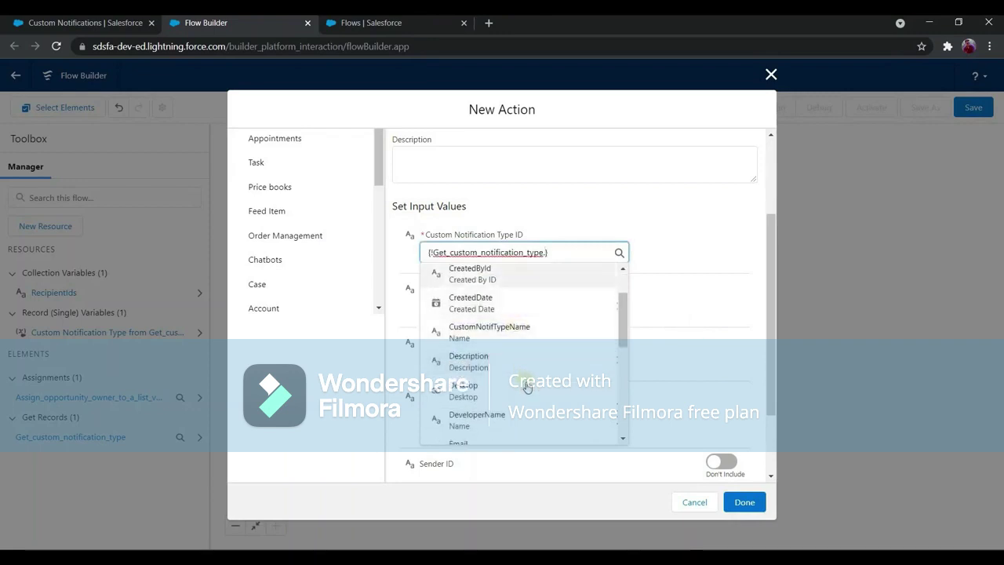
{"action": "scroll", "coordinate": [524, 378], "scroll_direction": "down", "scroll_amount": 1}
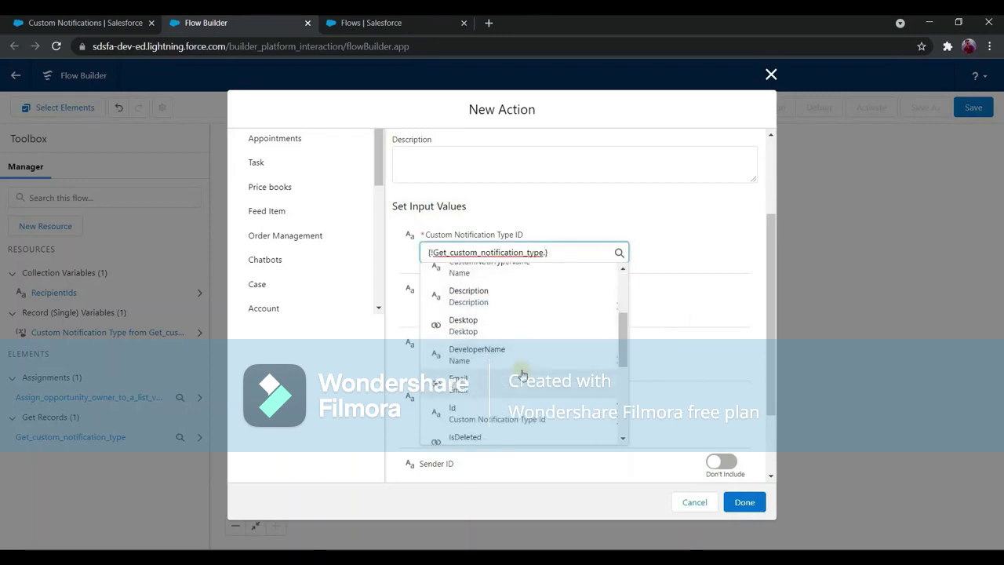
{"action": "scroll", "coordinate": [518, 373], "scroll_direction": "down", "scroll_amount": 4}
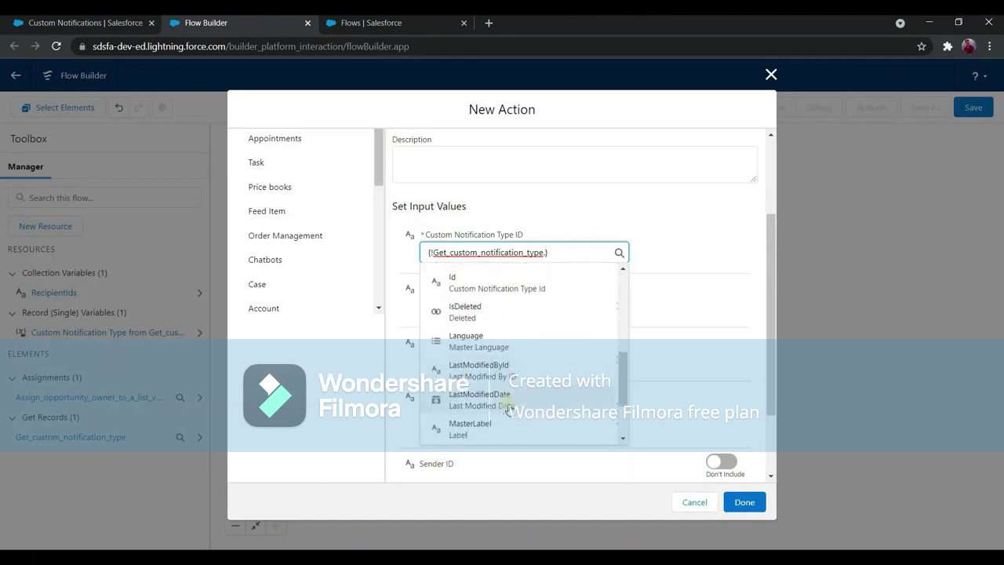
{"action": "scroll", "coordinate": [486, 359], "scroll_direction": "up", "scroll_amount": 3}
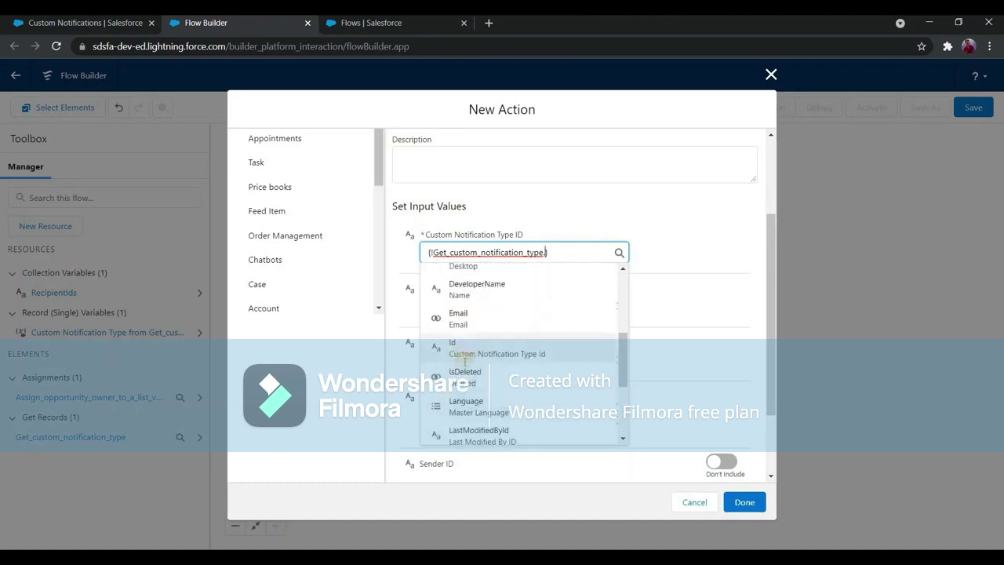
{"action": "left_click", "coordinate": [479, 348]}
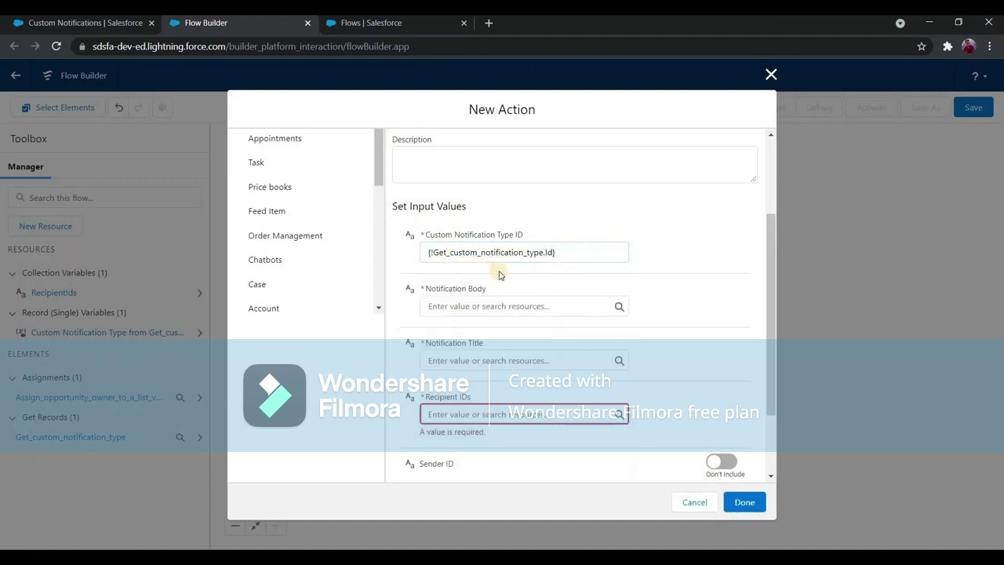
{"action": "left_click", "coordinate": [107, 21]}
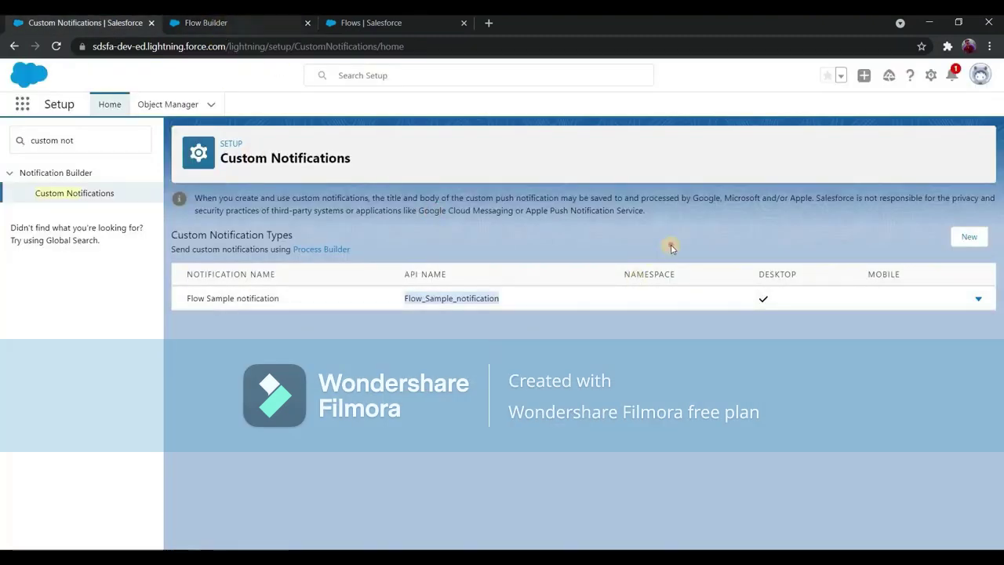
{"action": "key", "text": "ctrl+Tab"}
Clear the trial text 'An opp is deleted' from Notification Body and start a new resource for it.
{"action": "left_click", "coordinate": [476, 241]}
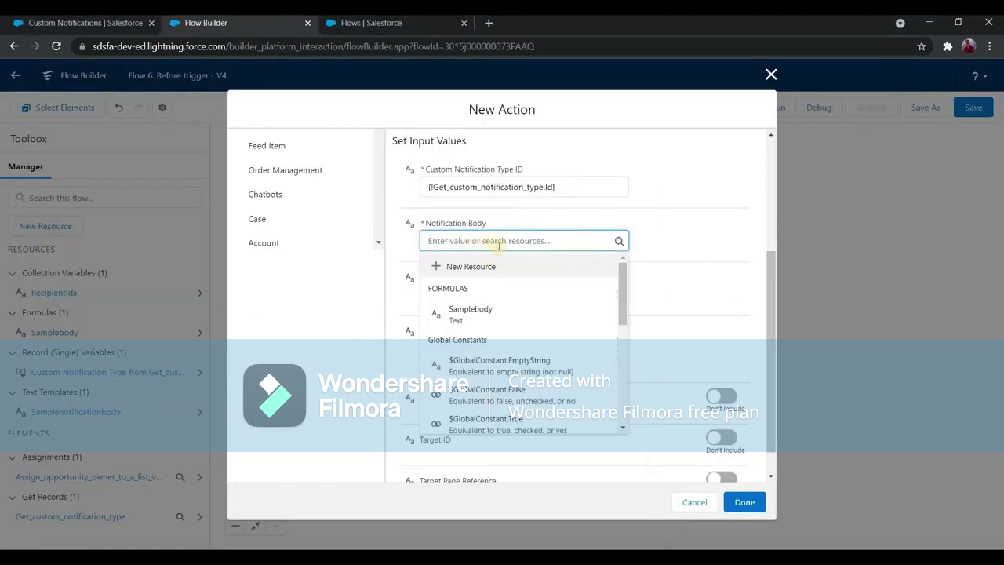
{"action": "type", "text": "An"}
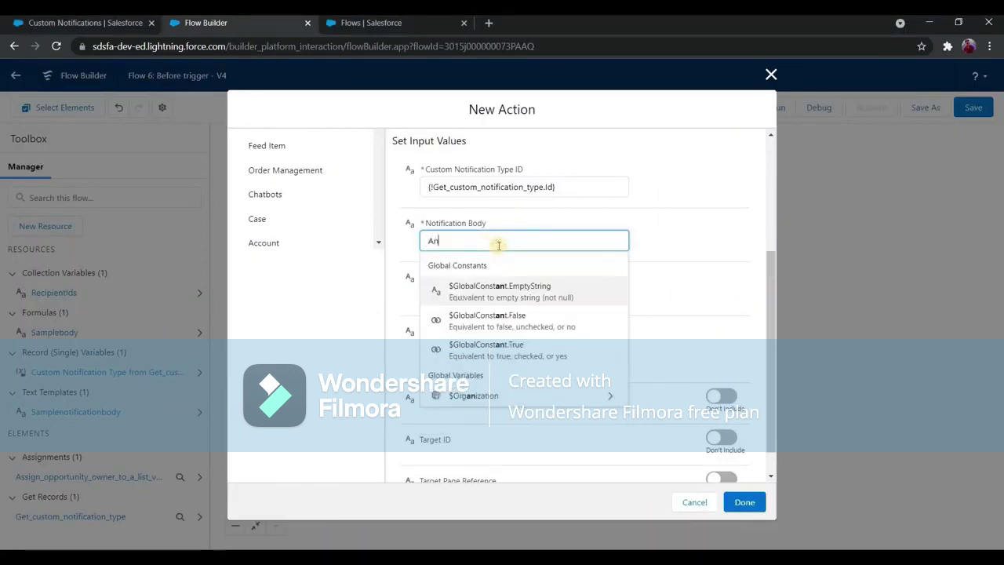
{"action": "type", "text": " opp is deleted"}
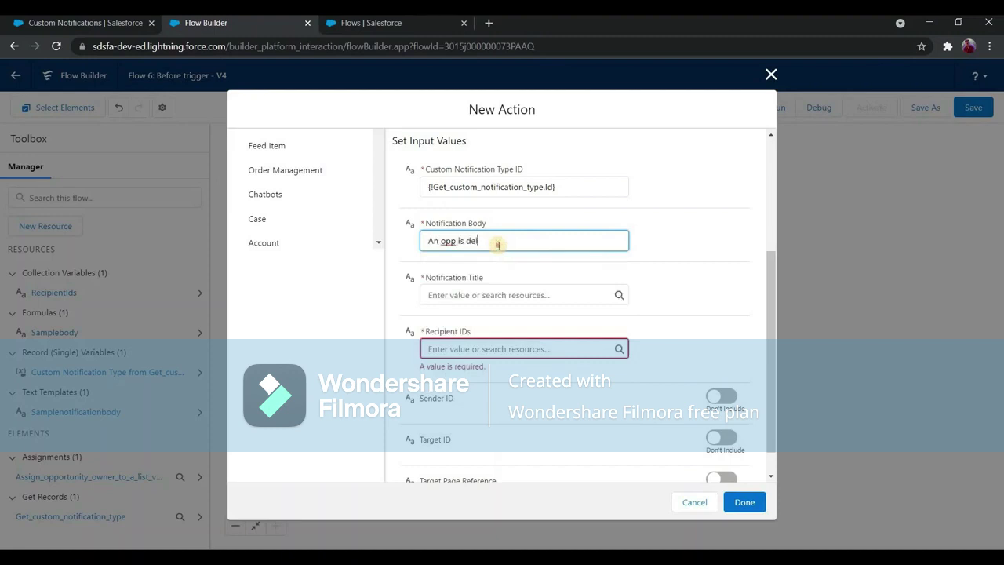
{"action": "key", "text": "ctrl+shift+Left"}
{"action": "key", "text": "ctrl+shift+Left"}
{"action": "key", "text": "ctrl+shift+Left"}
{"action": "key", "text": "ctrl+shift+Left"}
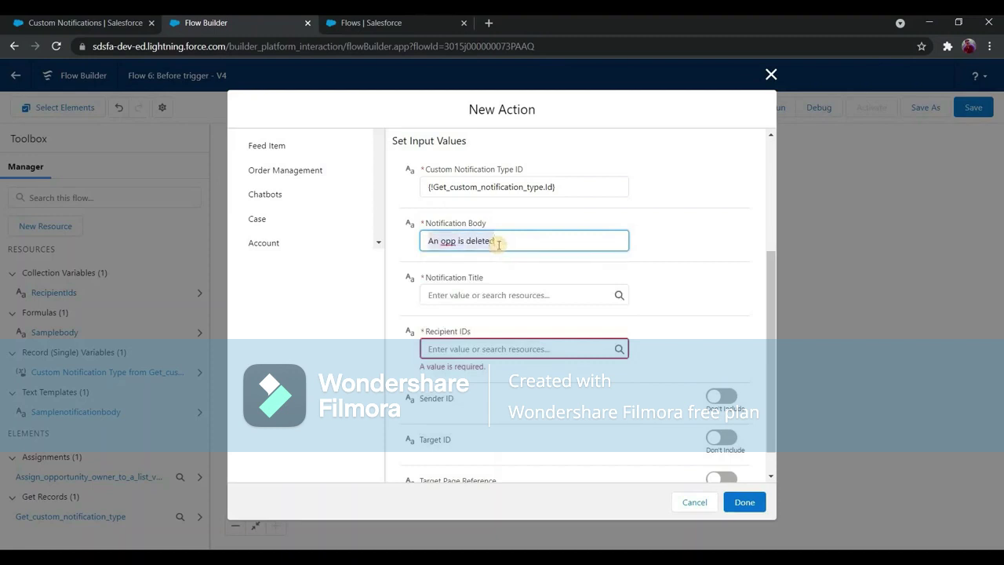
{"action": "key", "text": "BackSpace"}
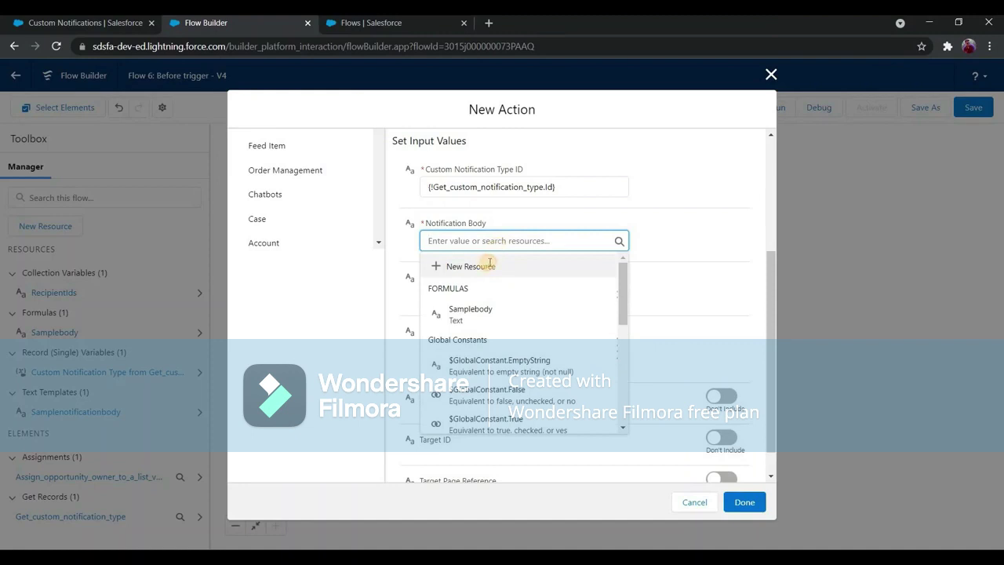
{"action": "left_click", "coordinate": [489, 266]}
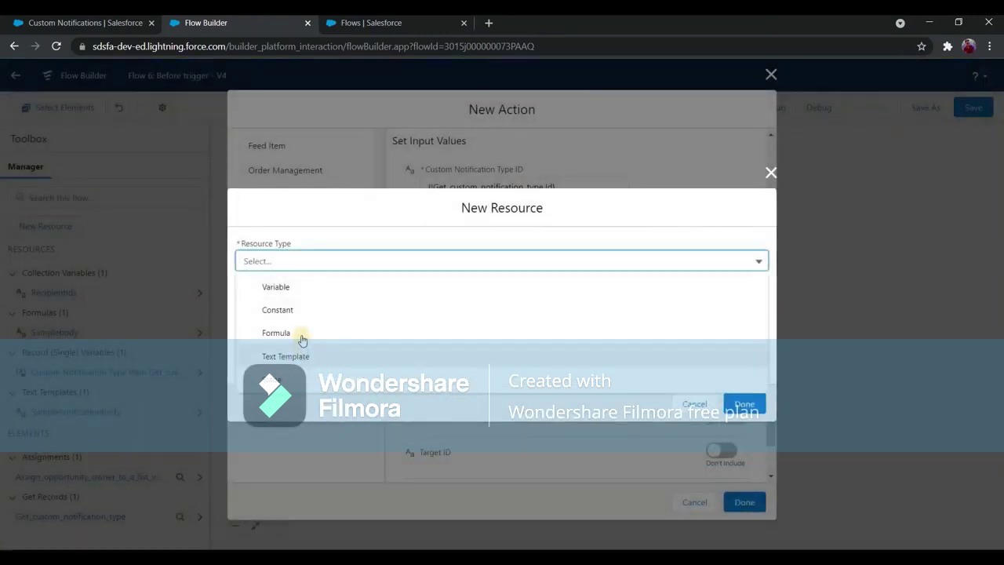
Create Text formula SampleNotificaitonbody as {!$Record.Name} + "Opportunity is deleted" for the body.
{"action": "key", "text": "Return"}
{"action": "left_click", "coordinate": [312, 236]}
{"action": "type", "text": "Sample Notificaiton body"}
{"action": "left_click", "coordinate": [338, 337]}
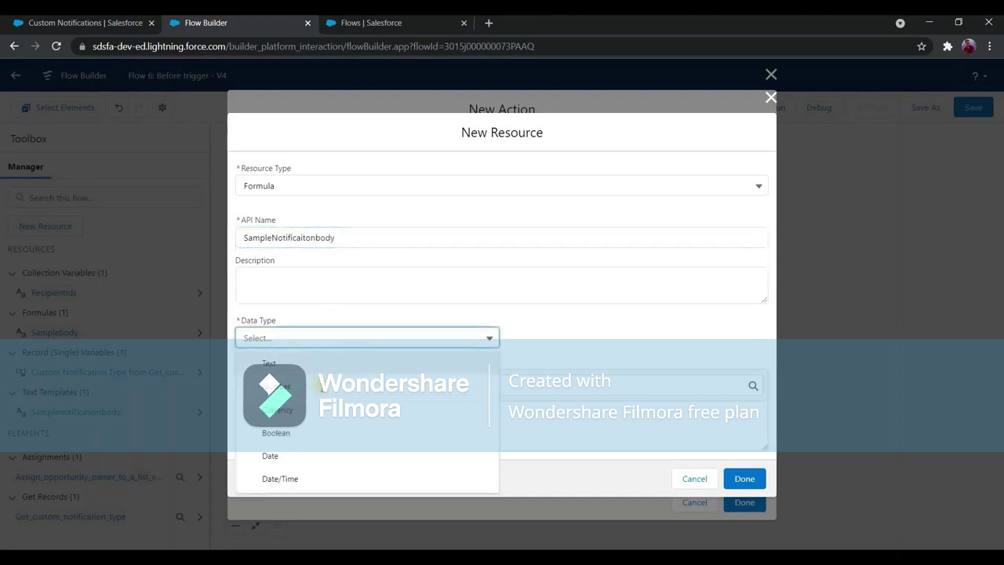
{"action": "left_click", "coordinate": [314, 363]}
{"action": "left_click", "coordinate": [337, 385]}
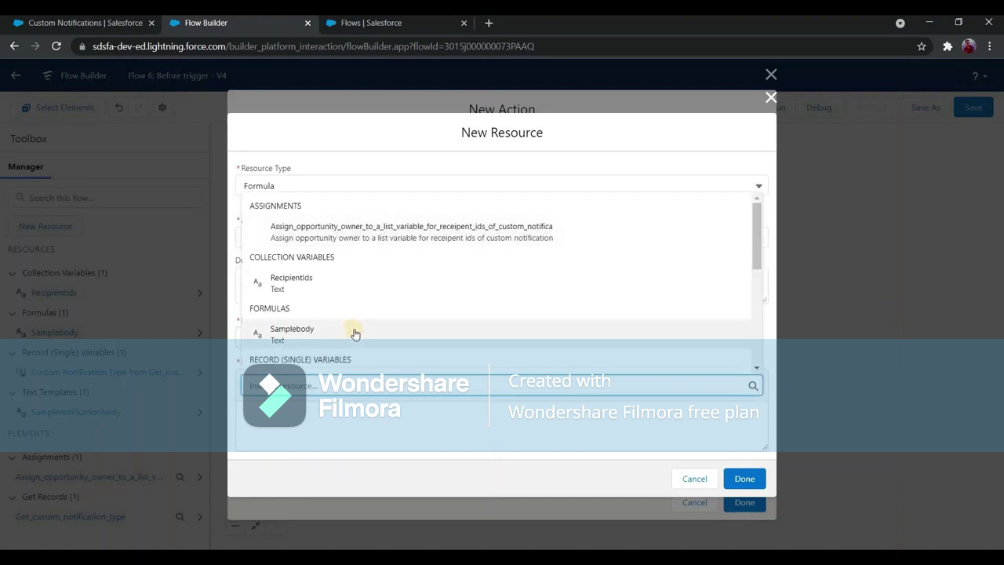
{"action": "scroll", "coordinate": [355, 335], "scroll_direction": "down", "scroll_amount": 2}
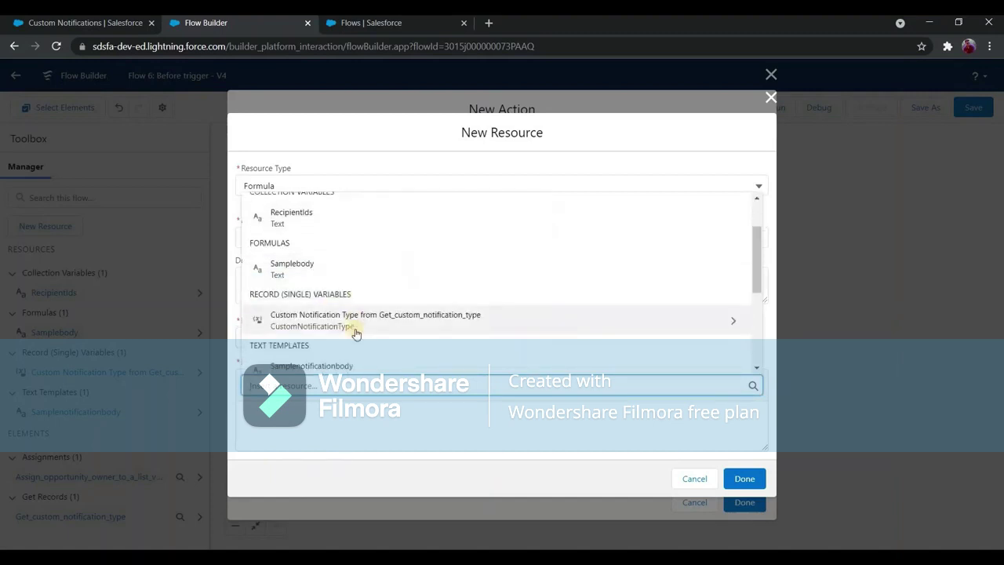
{"action": "type", "text": "Reco"}
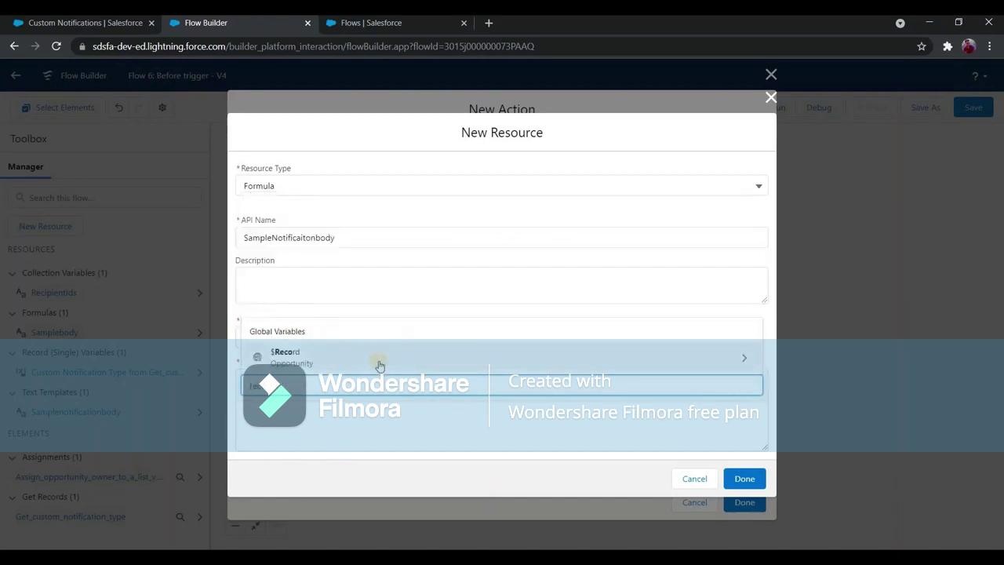
{"action": "left_click", "coordinate": [379, 364]}
{"action": "type", "text": "name"}
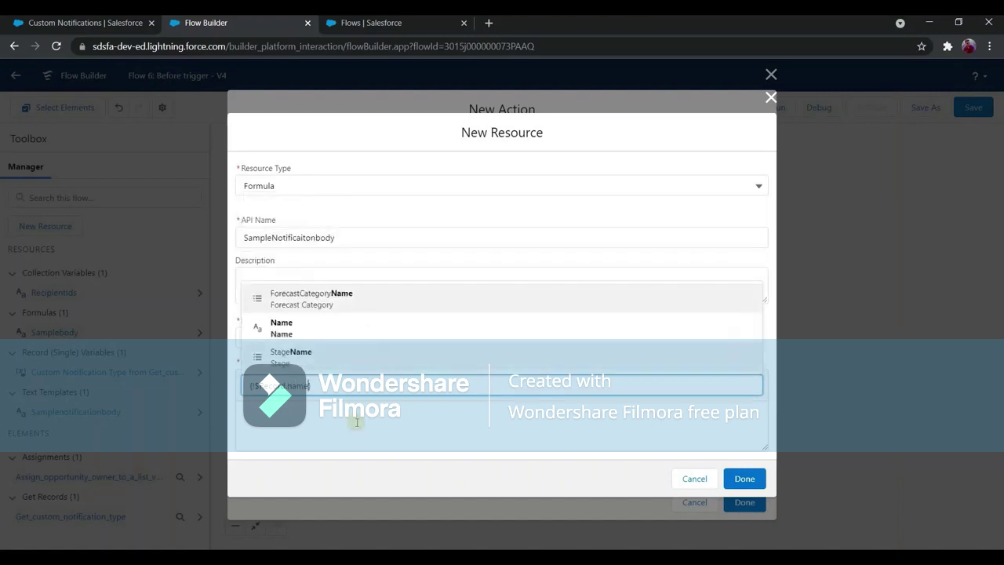
{"action": "key", "text": "Return"}
{"action": "left_click", "coordinate": [358, 419]}
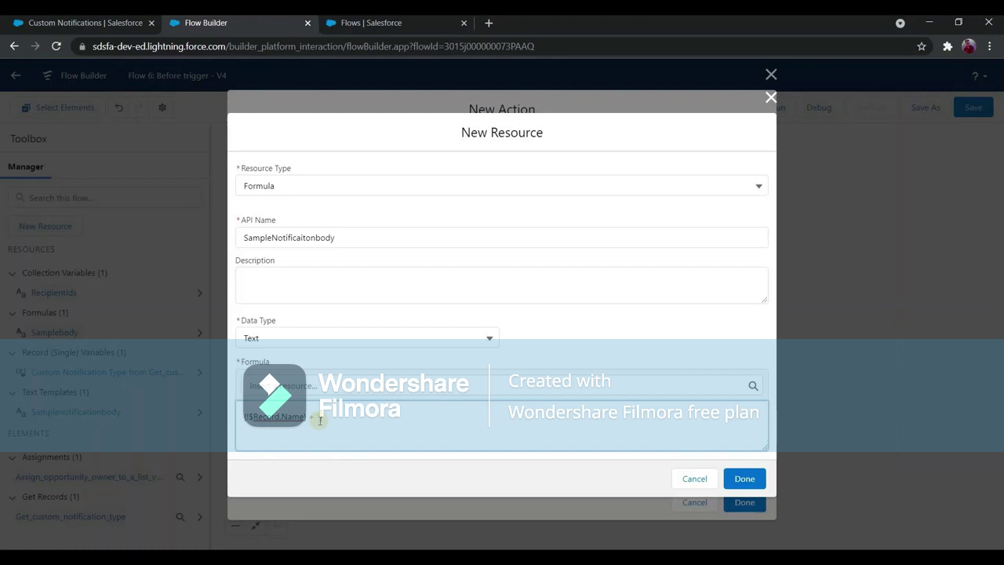
{"action": "type", "text": "\"Opportunity is deleted\""}
{"action": "left_click", "coordinate": [748, 484]}
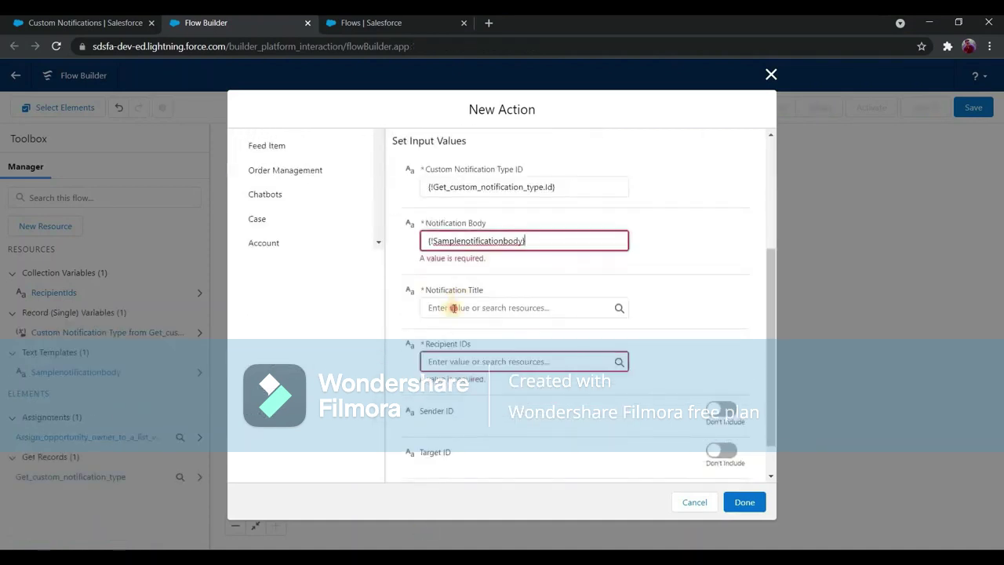
Set Notification Title to 'Oopssssssss' and Recipient IDs to {!RecipientIds}.
{"action": "key", "text": "Tab"}
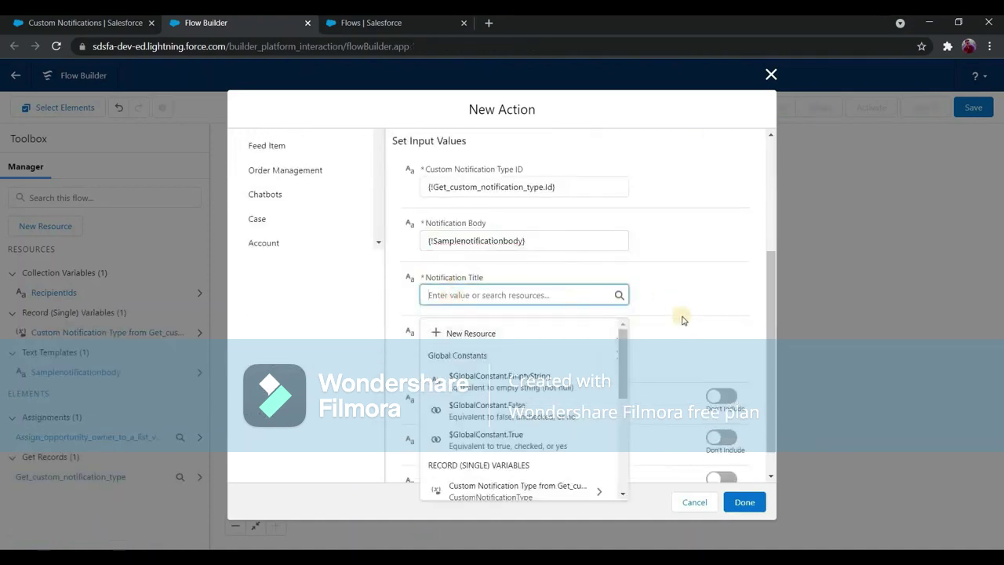
{"action": "type", "text": "Oop"}
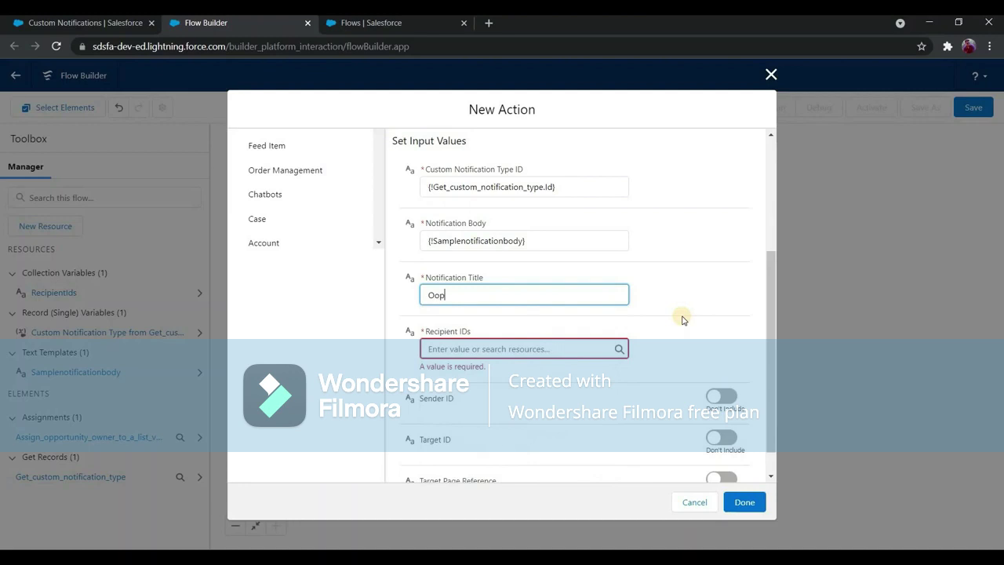
{"action": "type", "text": "ssssssssss"}
{"action": "left_click", "coordinate": [472, 344]}
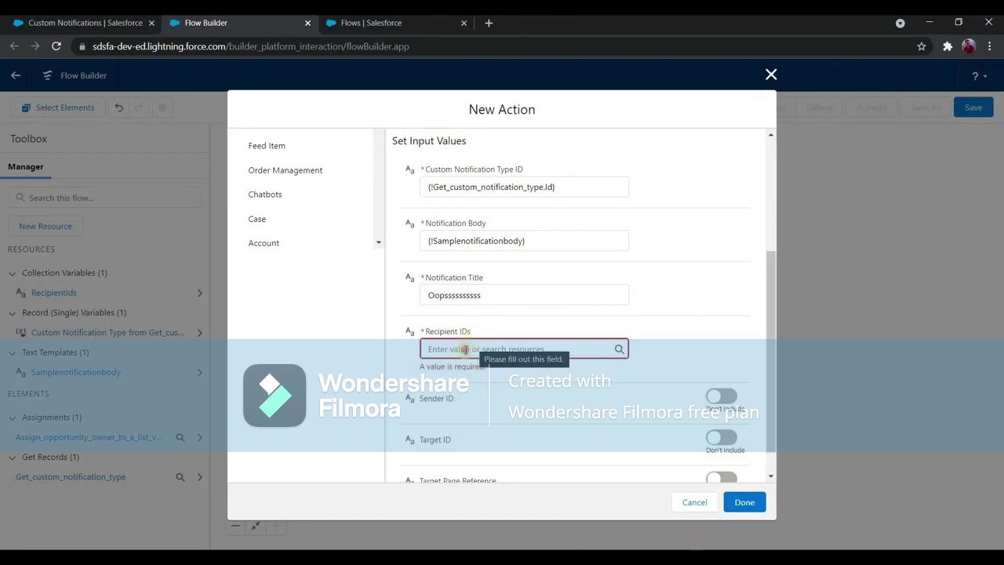
{"action": "left_click", "coordinate": [465, 349]}
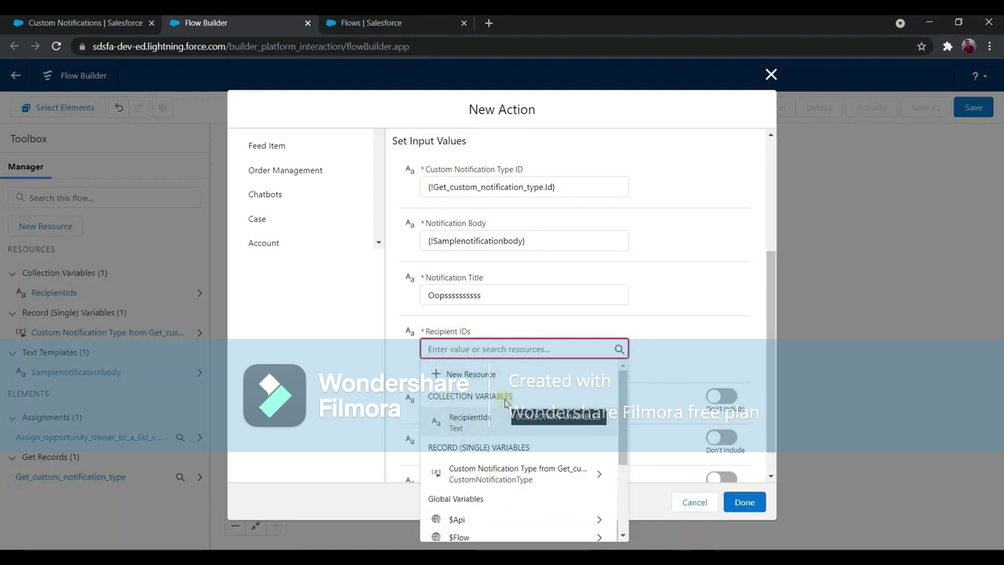
{"action": "left_click", "coordinate": [473, 428]}
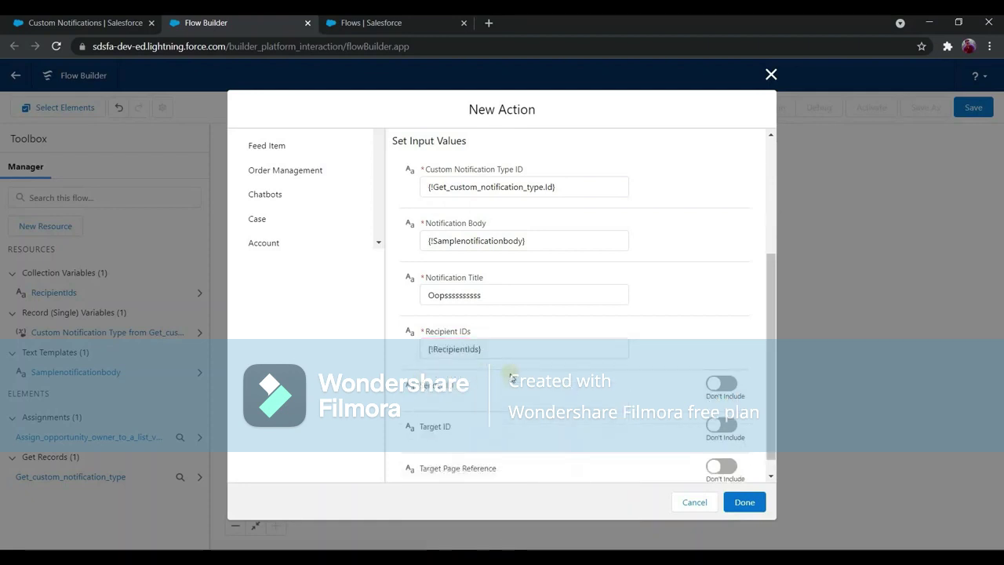